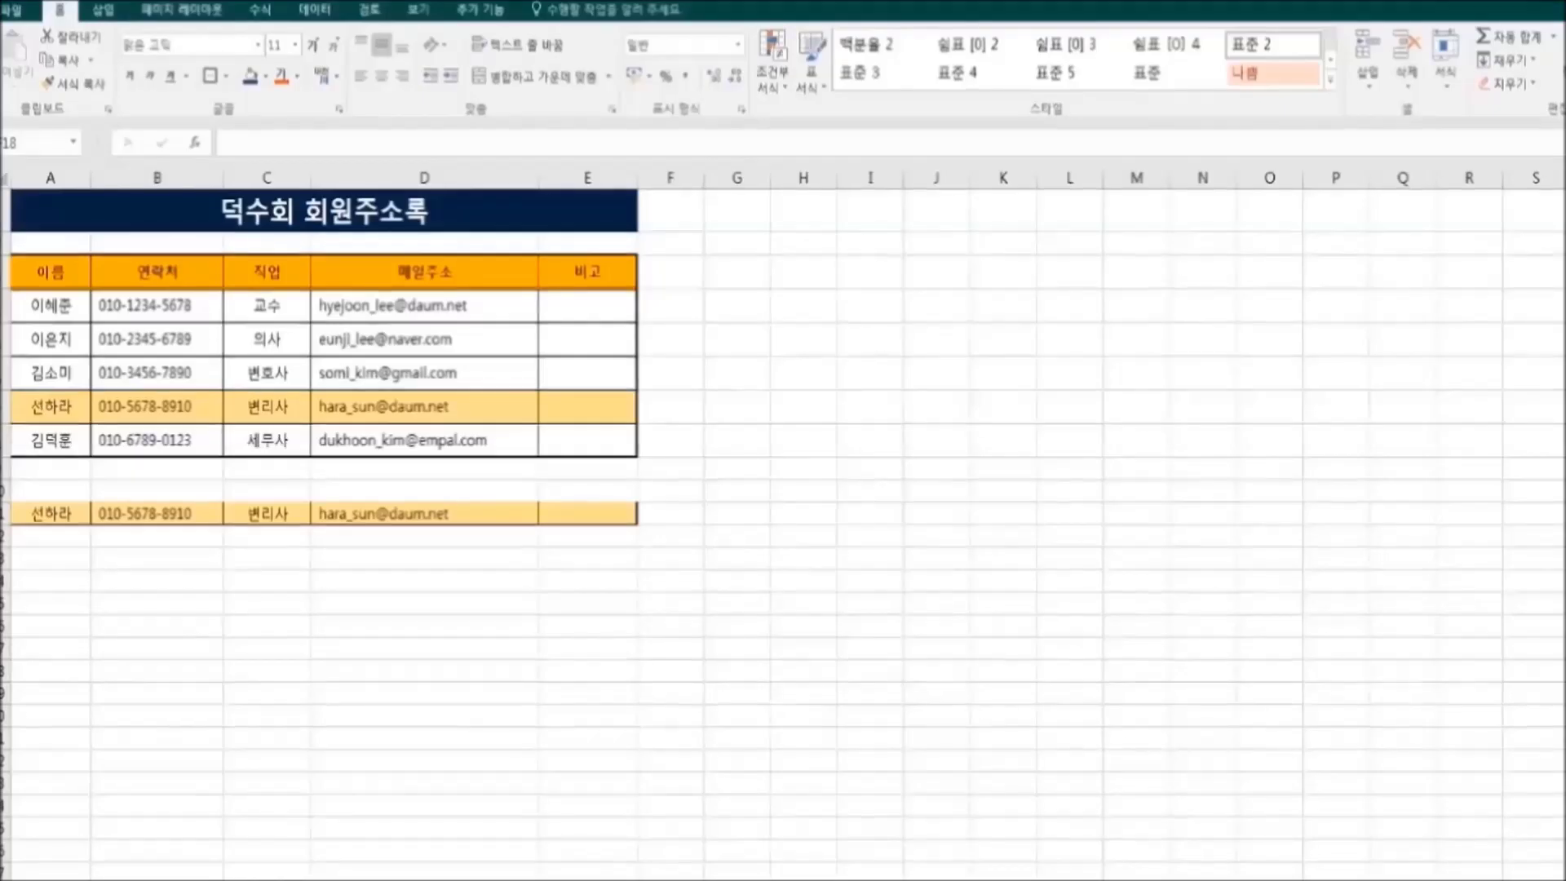
Step: Copy the highlighted member row A7:E7 and paste only its values, without formatting, starting at A13
left_click_drag(35, 405, 544, 404)
key("ctrl+c")
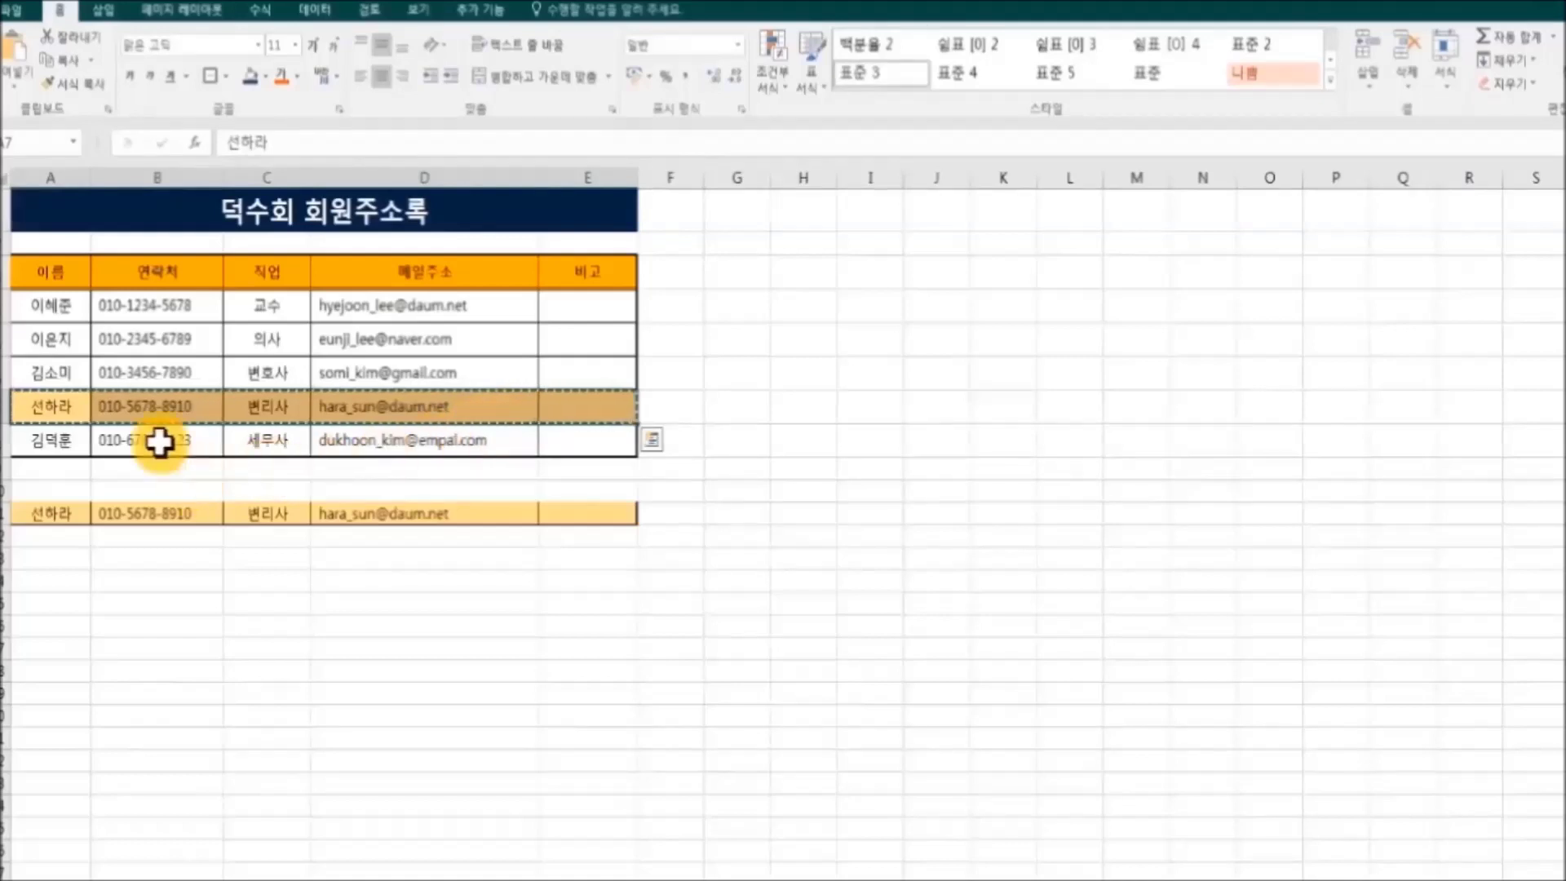
left_click(42, 560)
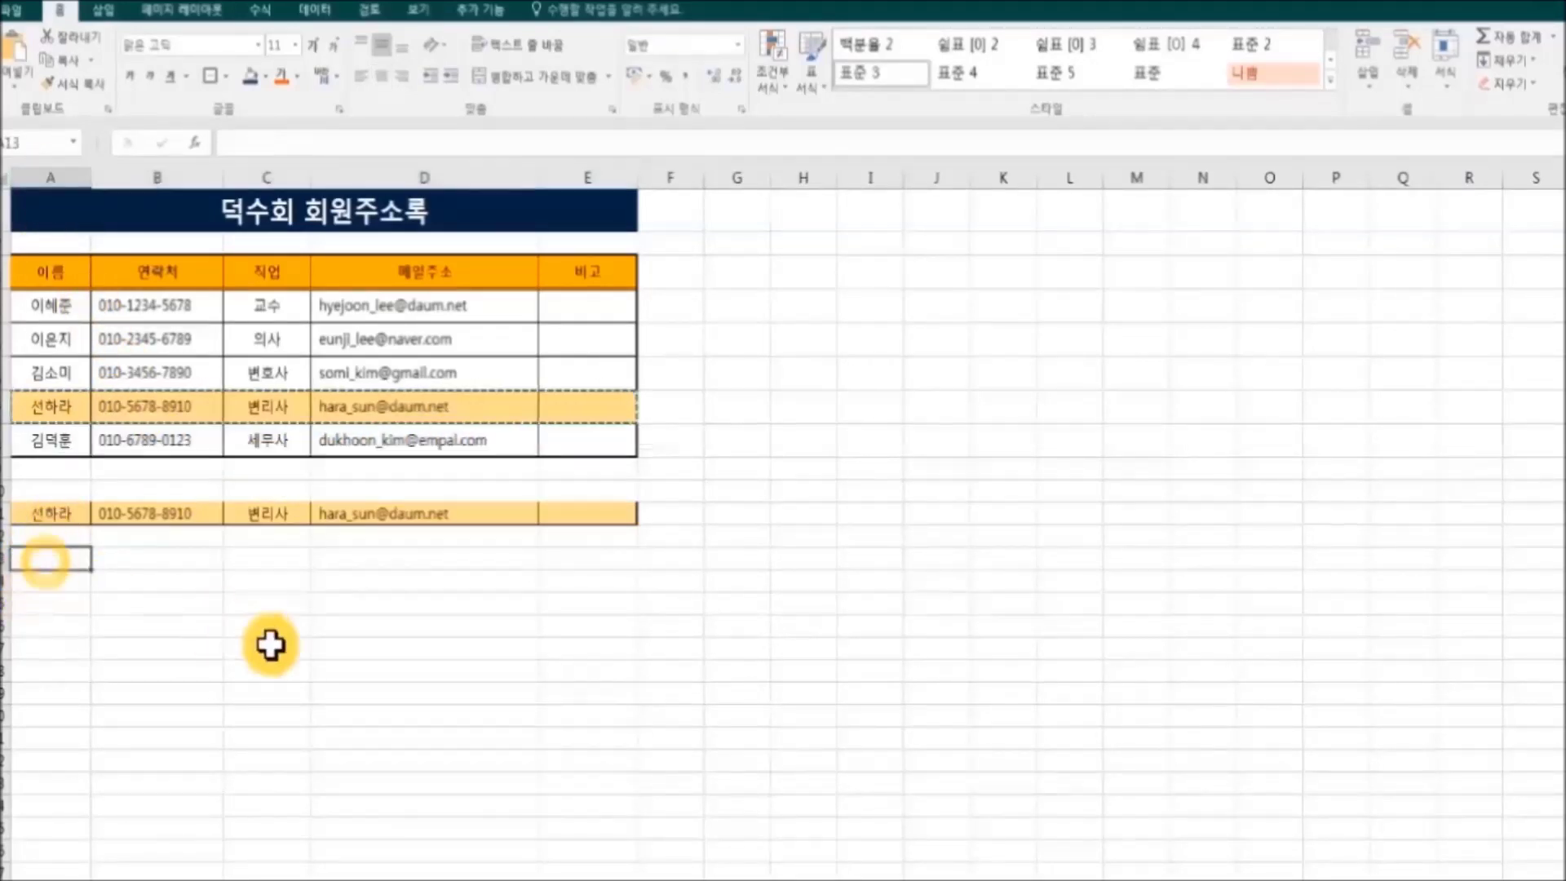
left_click(16, 90)
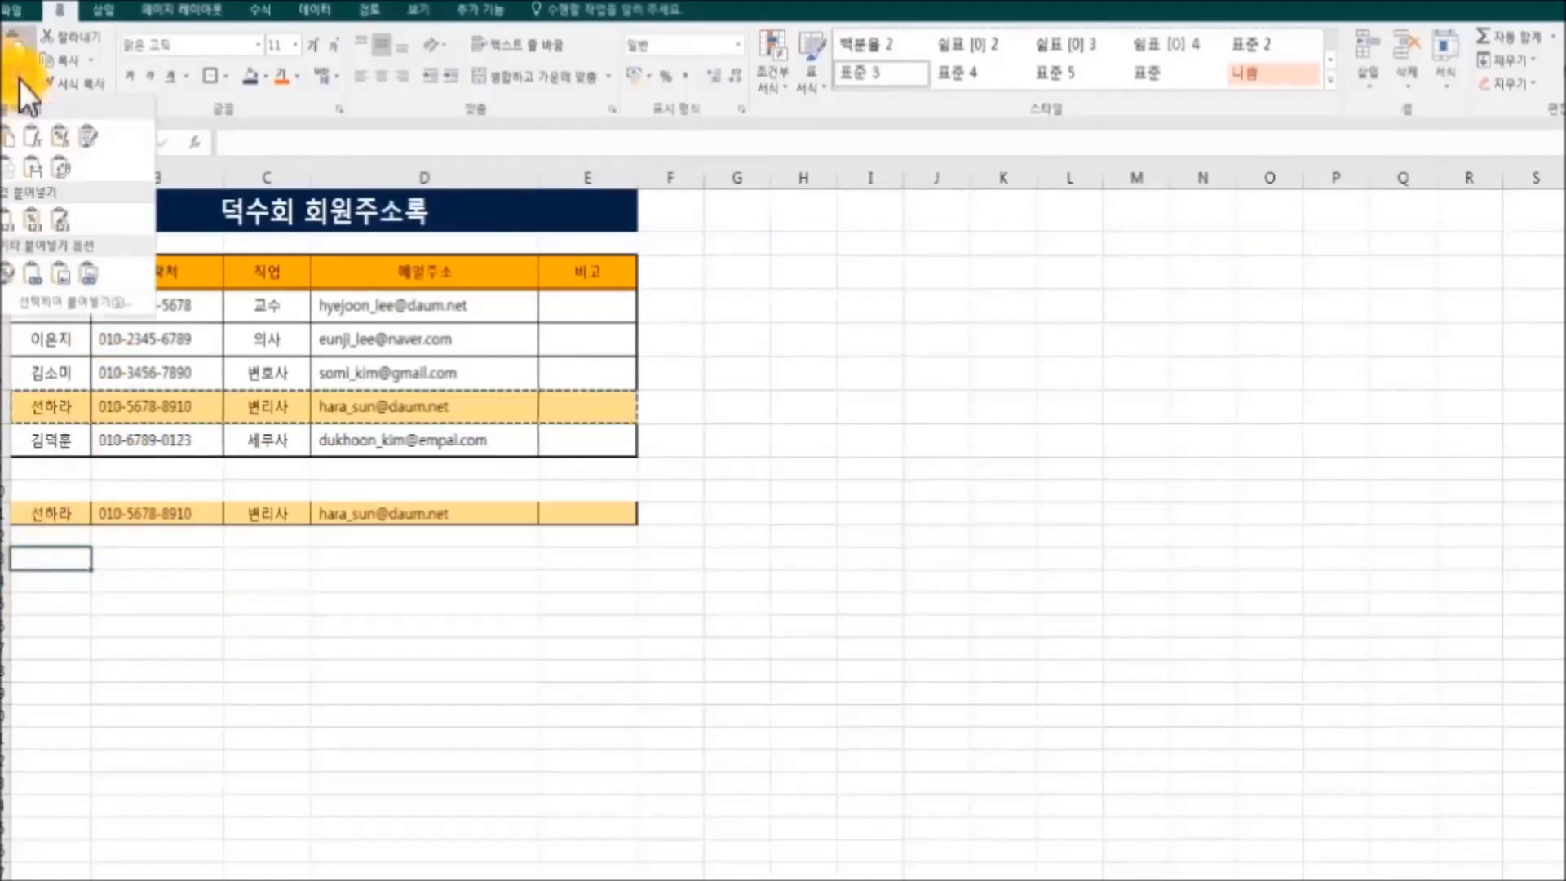
left_click(32, 147)
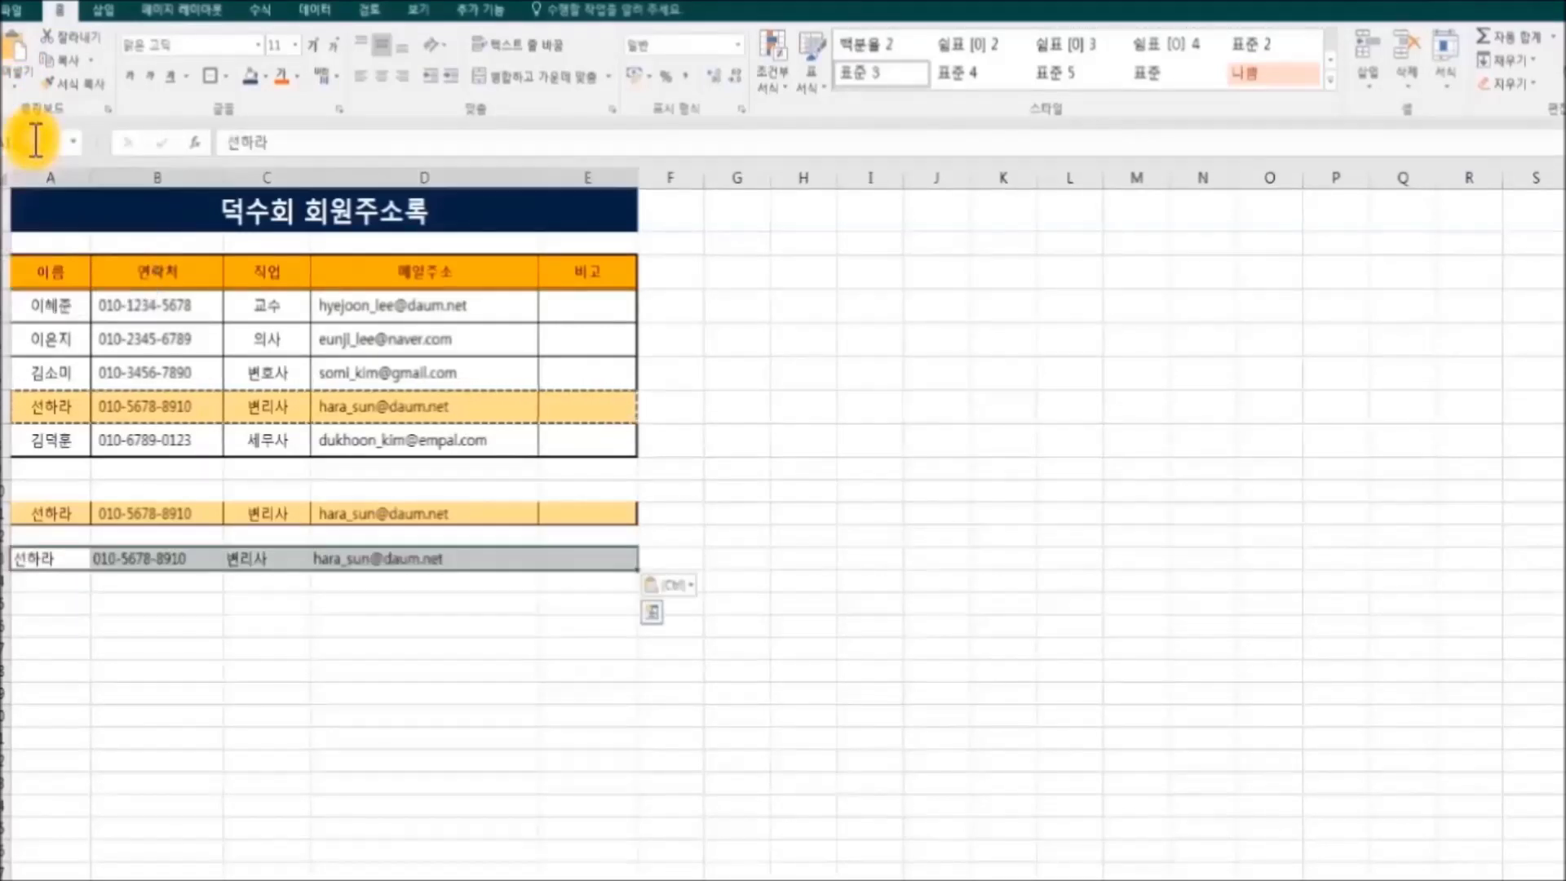
left_click(374, 653)
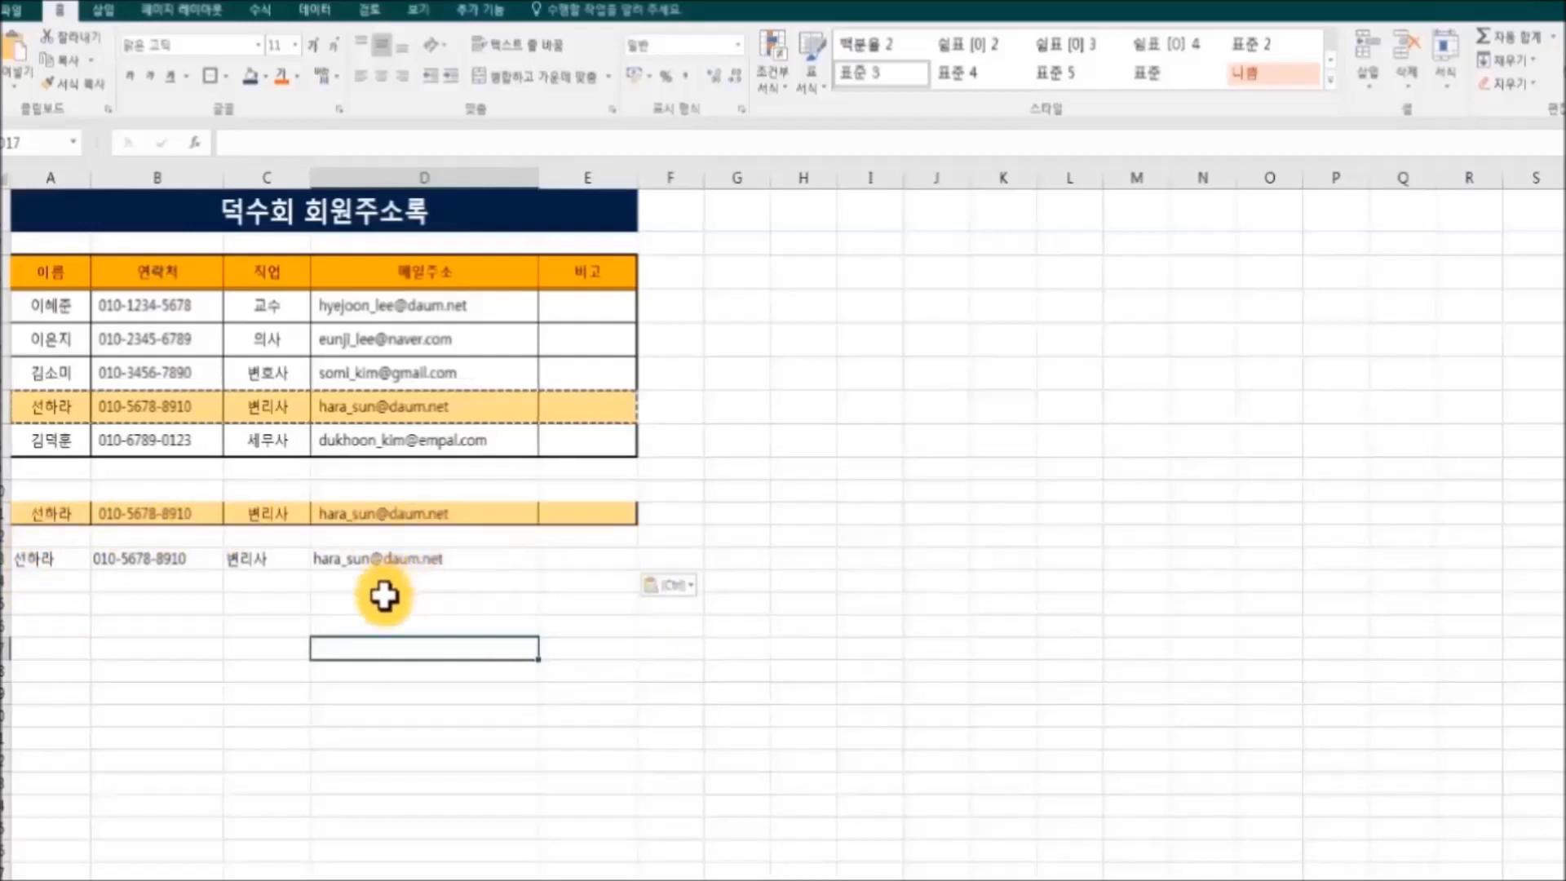
key("Escape")
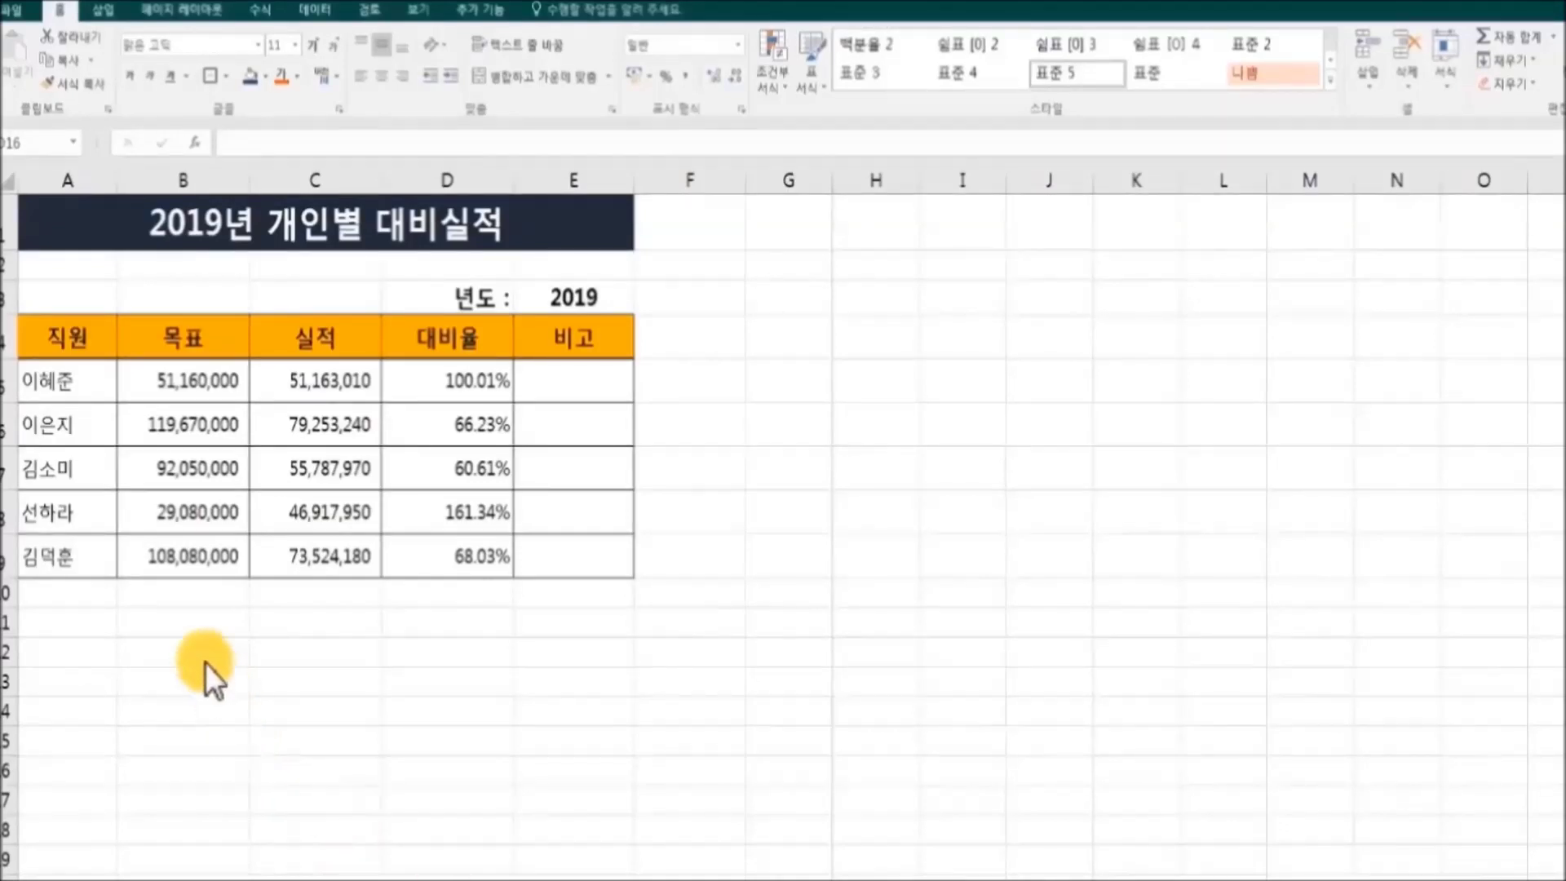
left_click(62, 332)
left_click_drag(61, 332, 75, 556)
left_click_drag(295, 347, 308, 549)
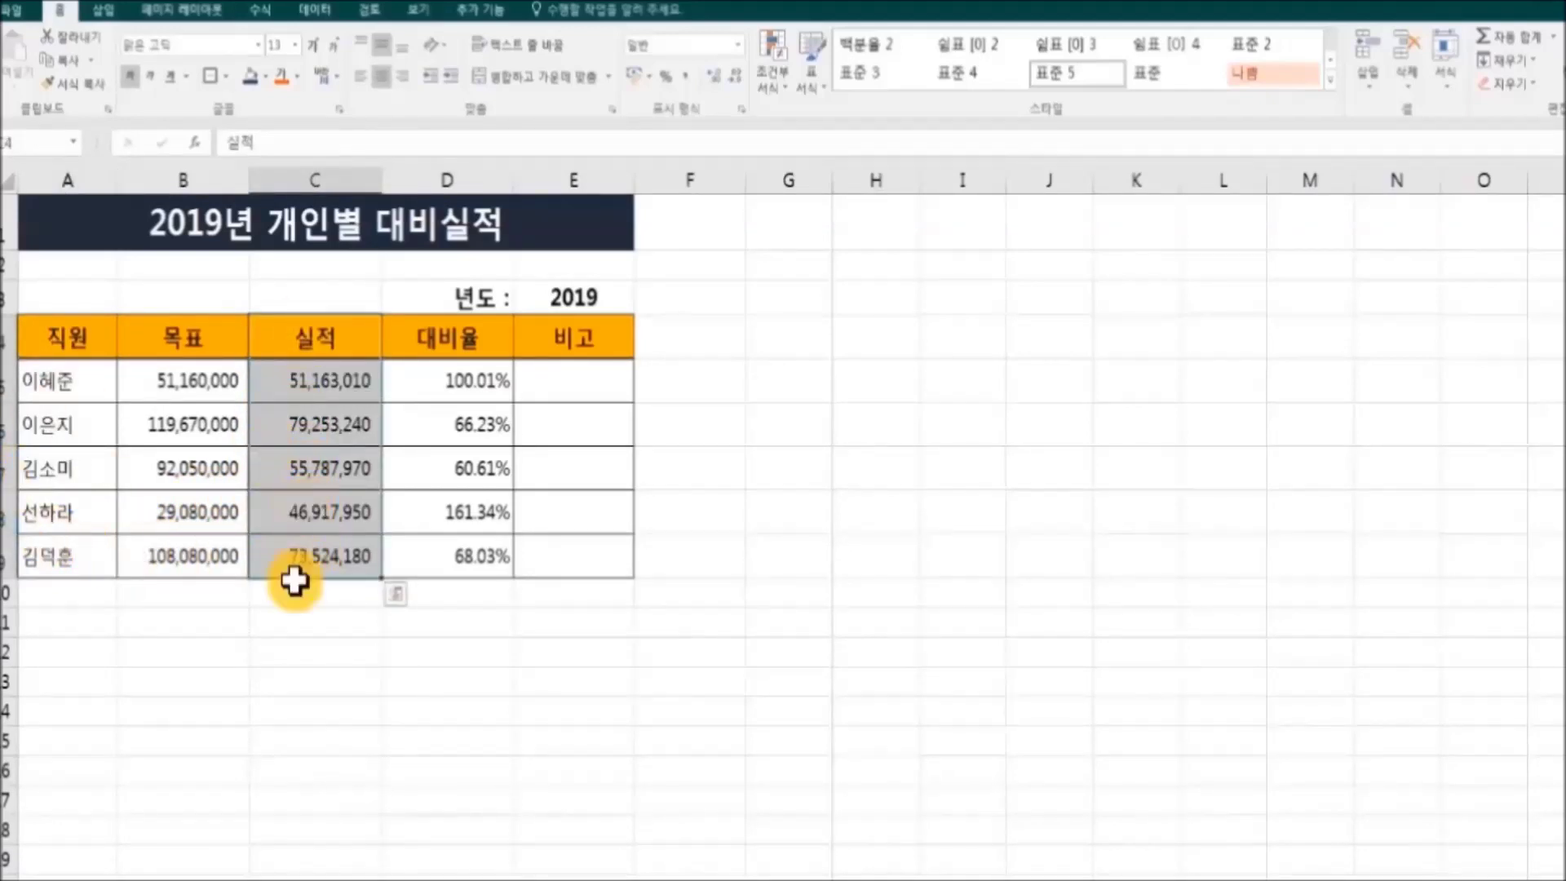
left_click(229, 700)
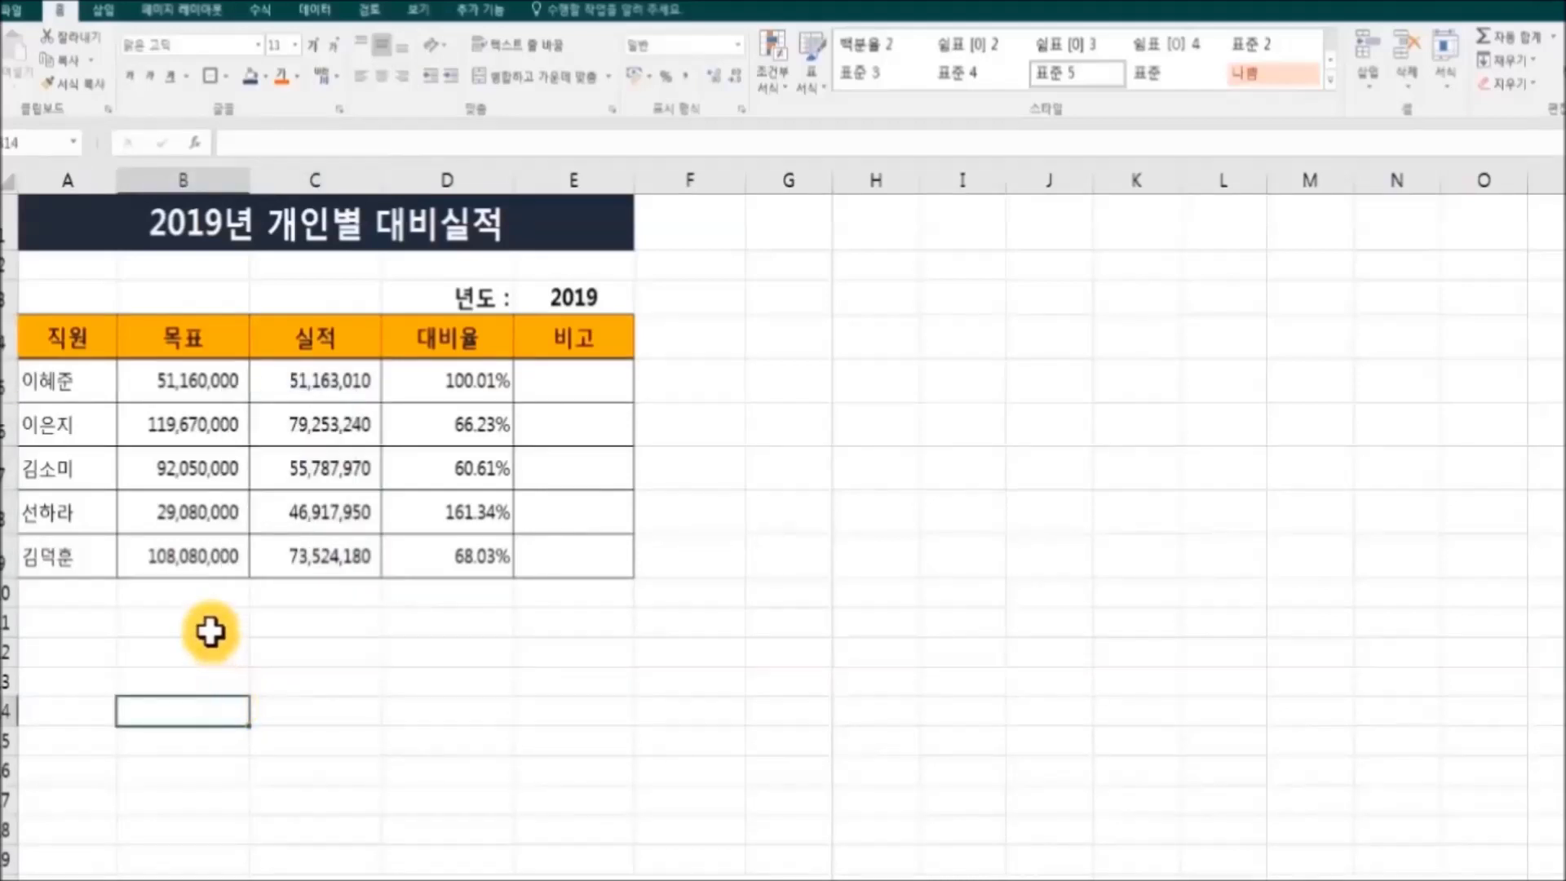
Step: Copy the non-adjacent 직원 and 실적 columns, including headers, and paste them side by side starting at G4
left_click_drag(59, 339, 87, 565)
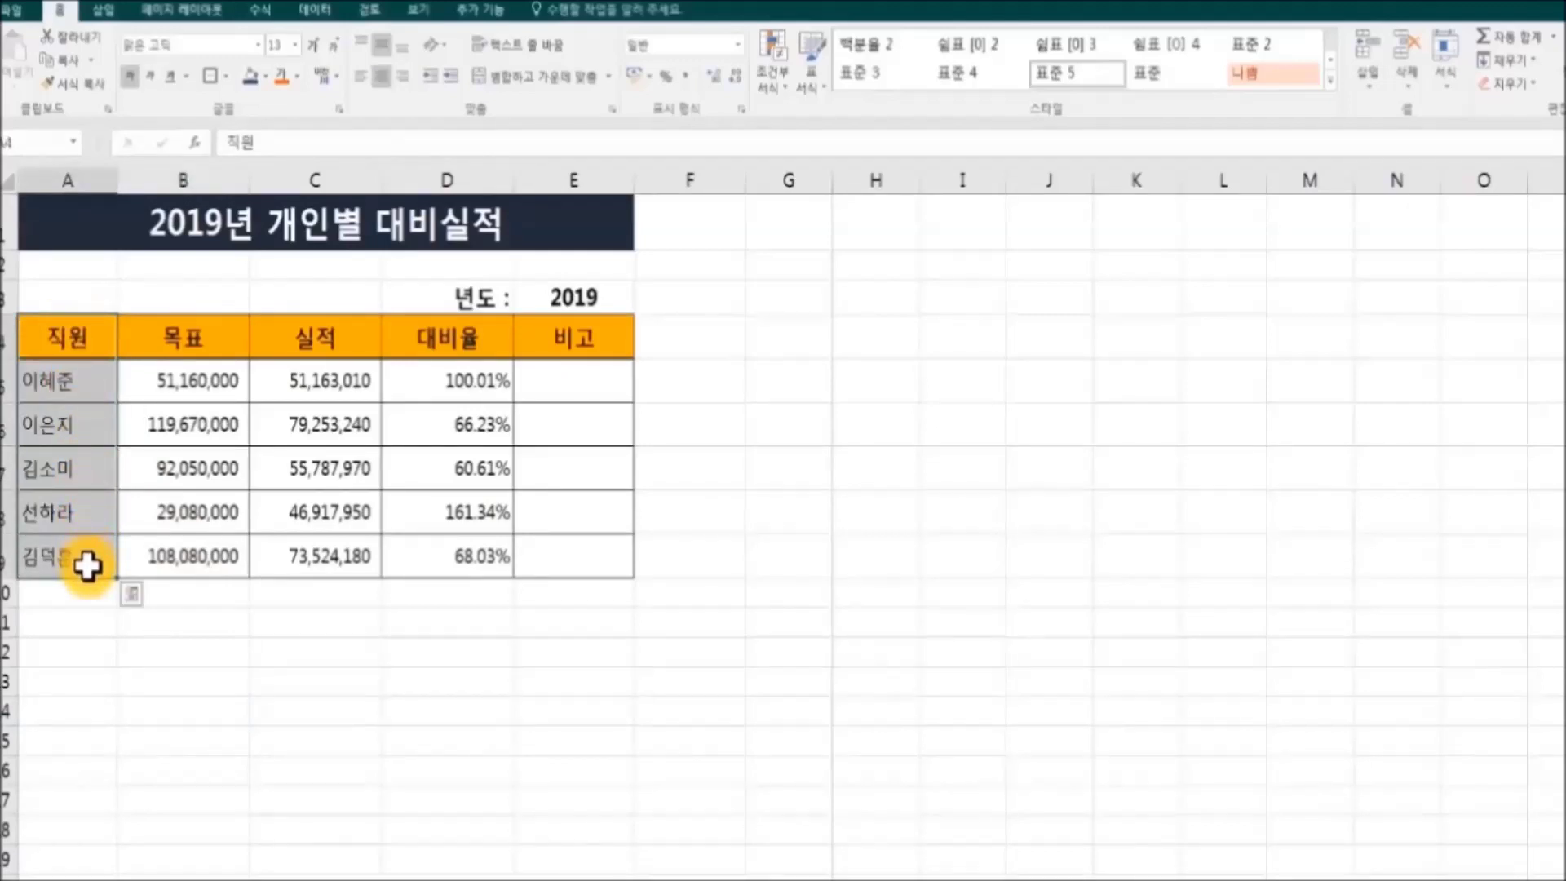
left_click_drag(332, 343, 341, 554)
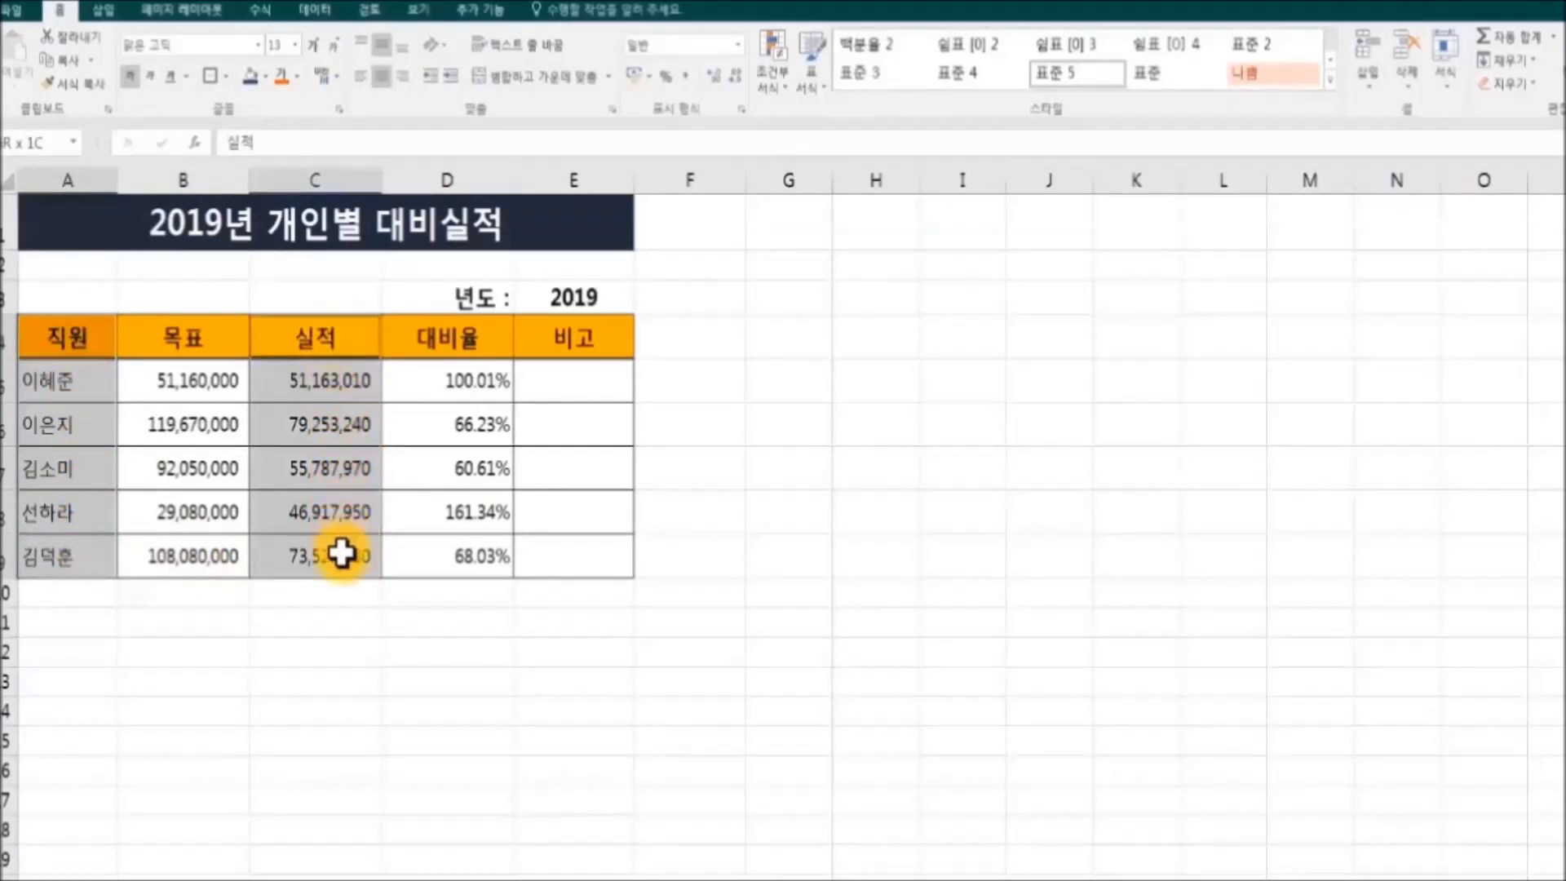
right_click(337, 523)
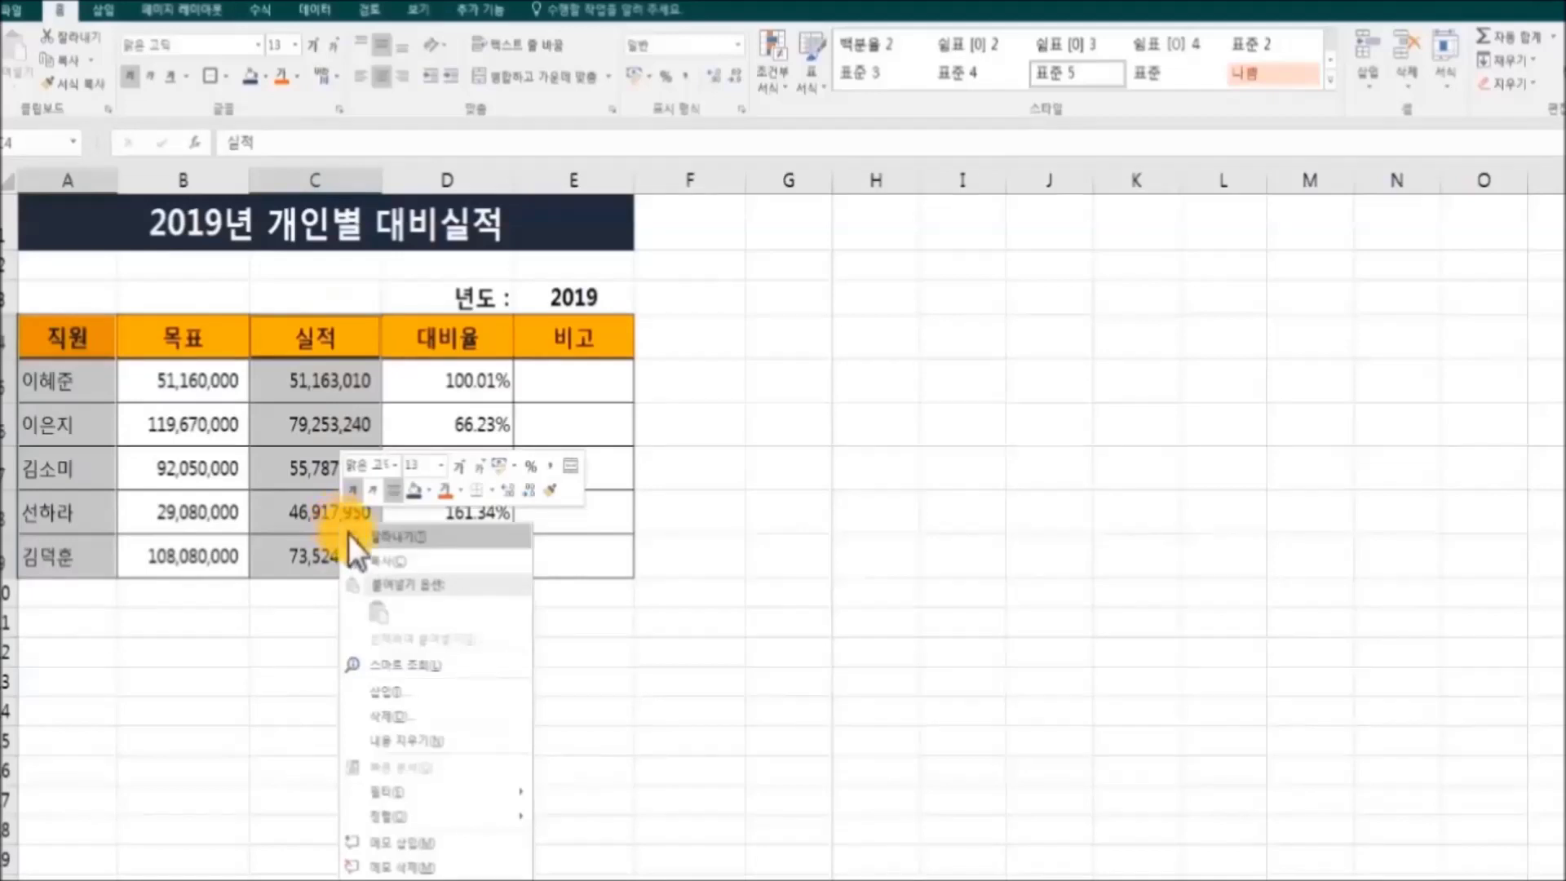
left_click(405, 557)
left_click(788, 343)
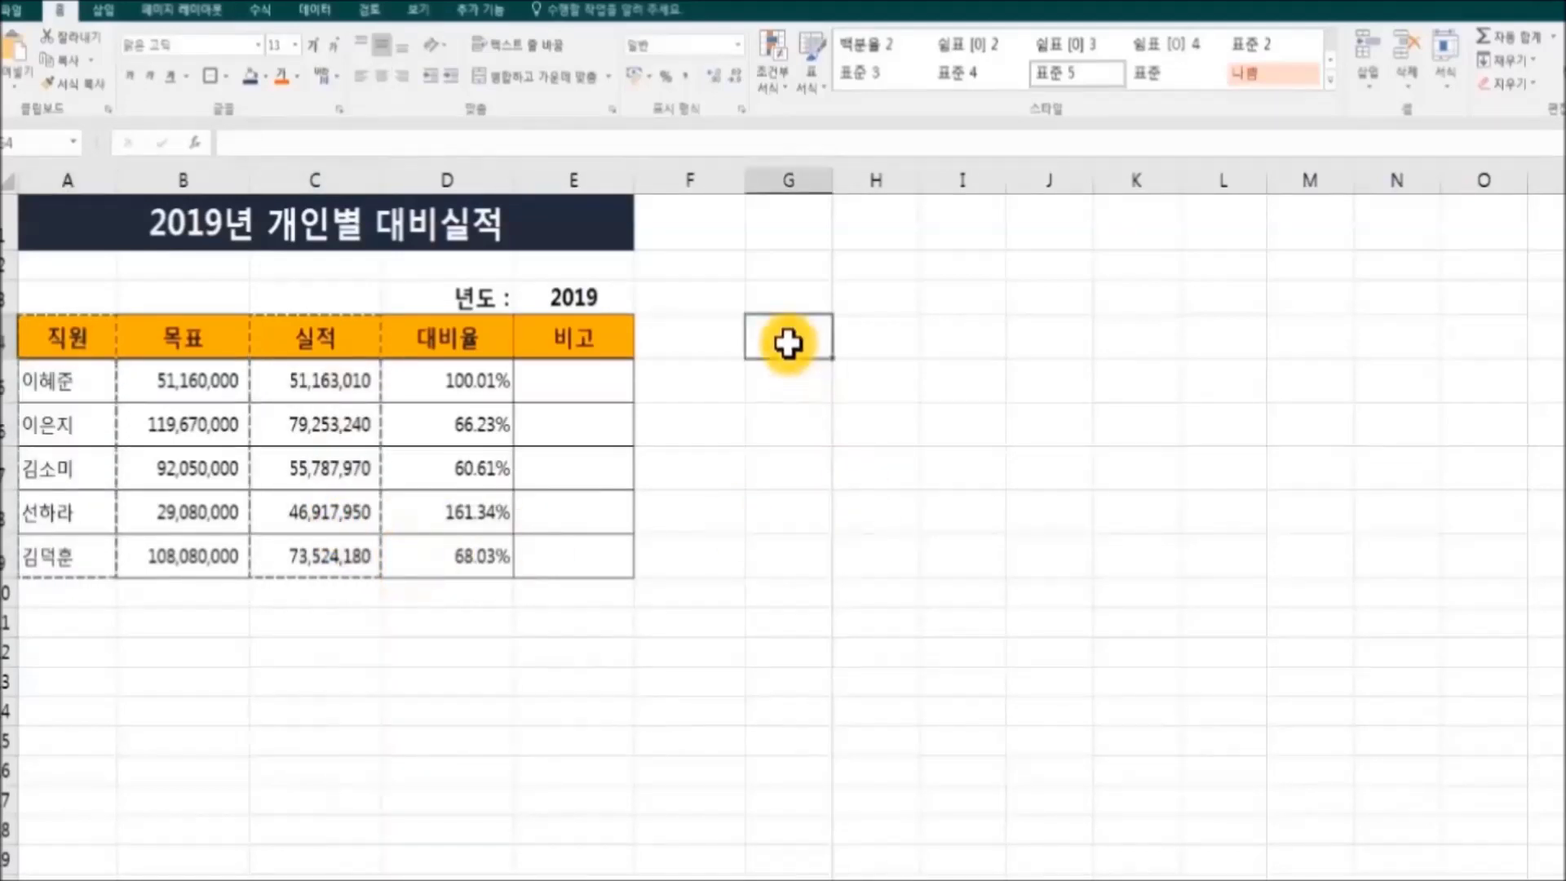
key("ctrl+v")
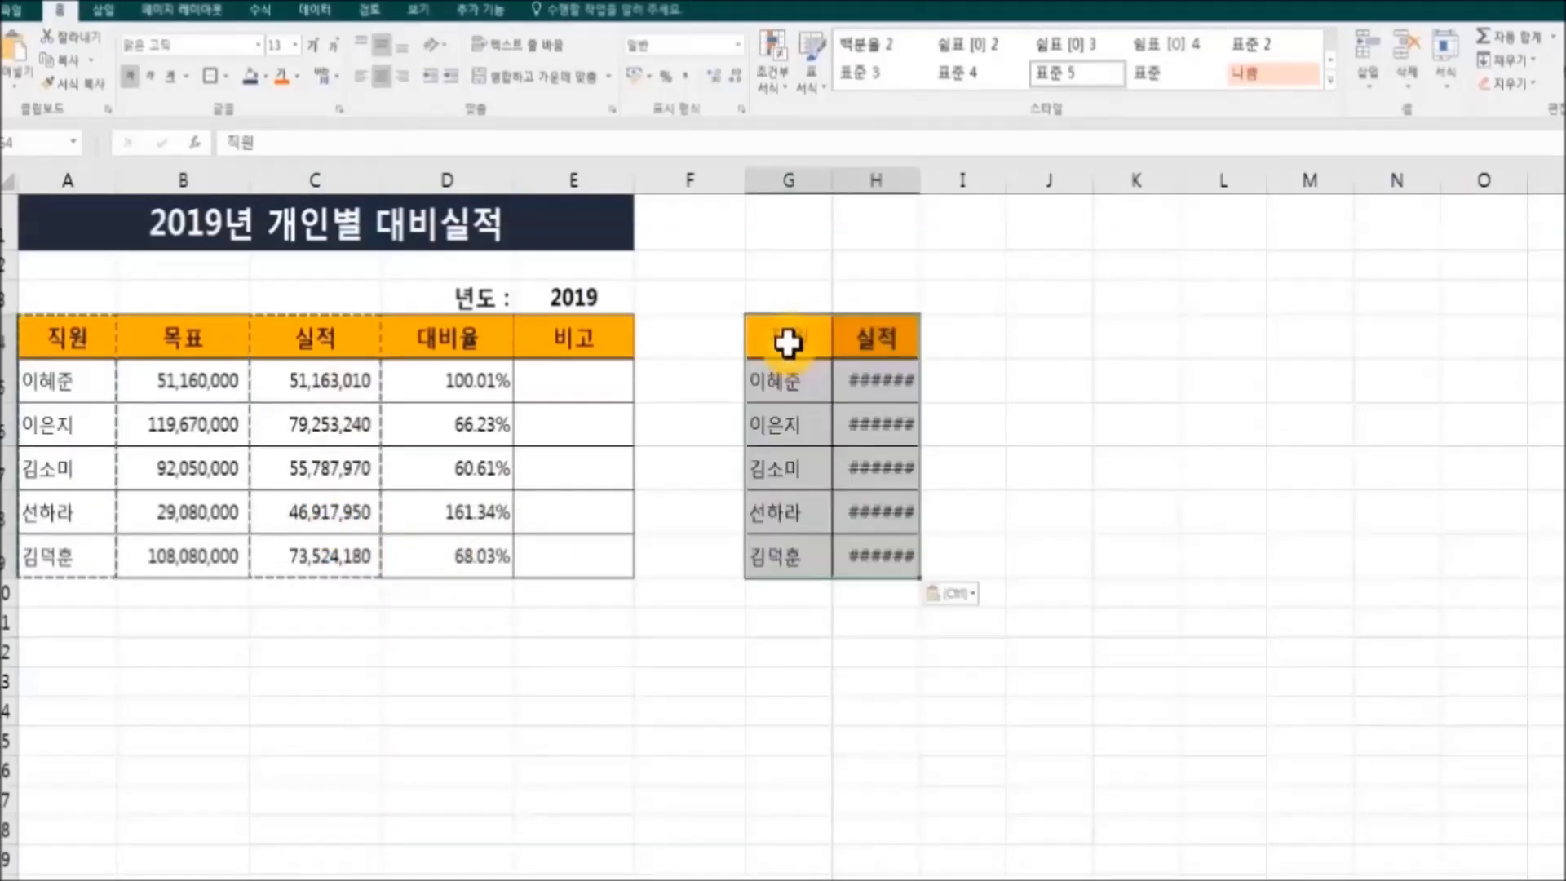
Step: Widen columns G and H together so the pasted 실적 figures fit, and clear the copy selection
left_click_drag(814, 182, 978, 177)
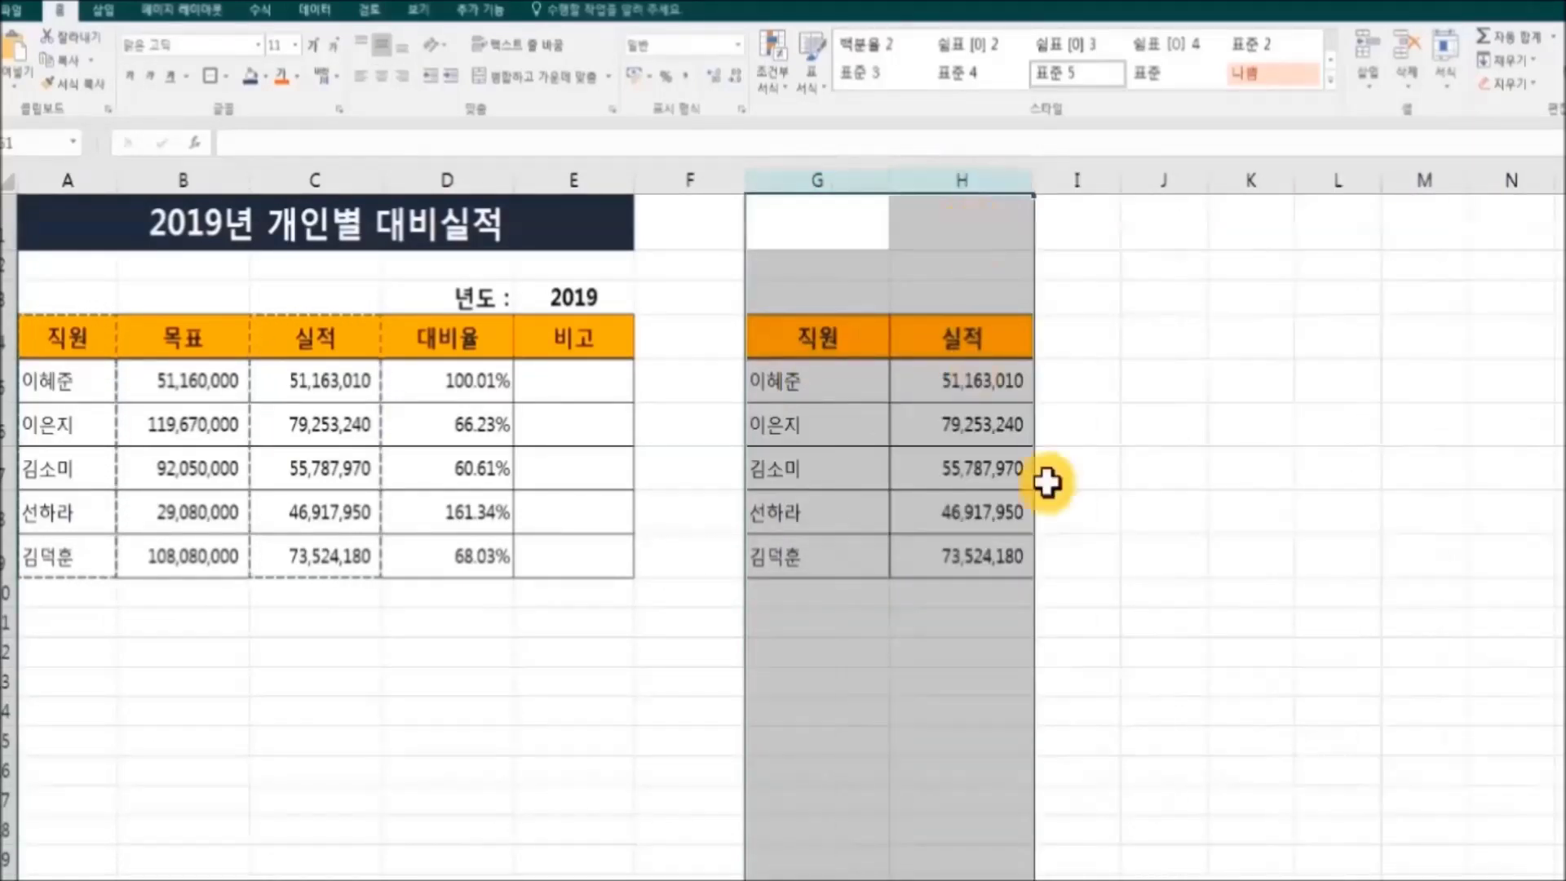
left_click(1164, 562)
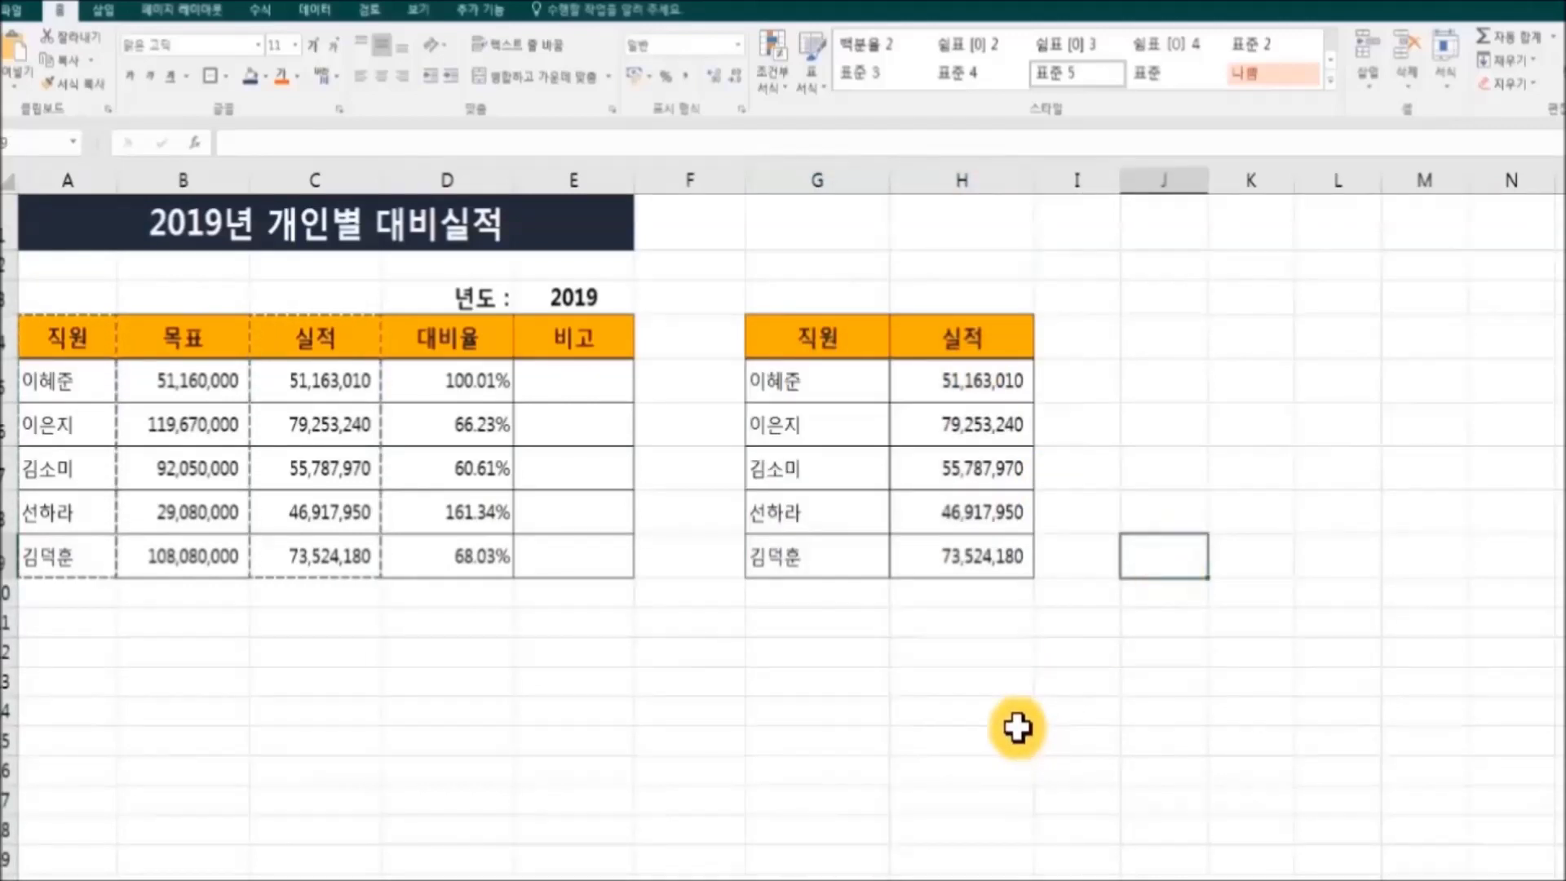
key("Escape")
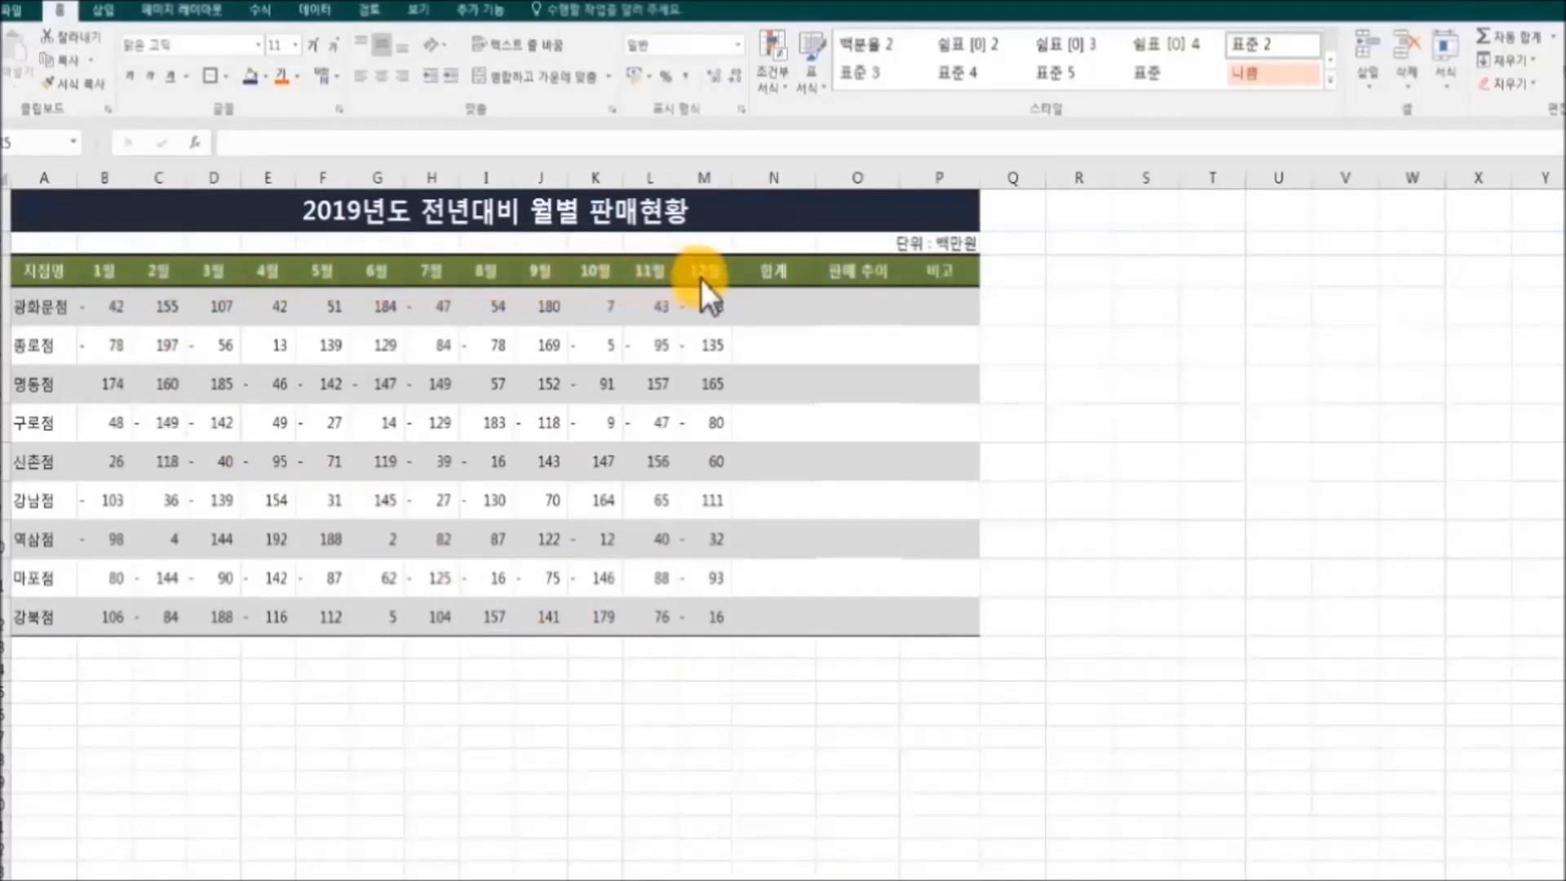
Step: Fill the whole 합계 column for all branches at once with the monthly total formula =SUM(B4:M4)
left_click(775, 312)
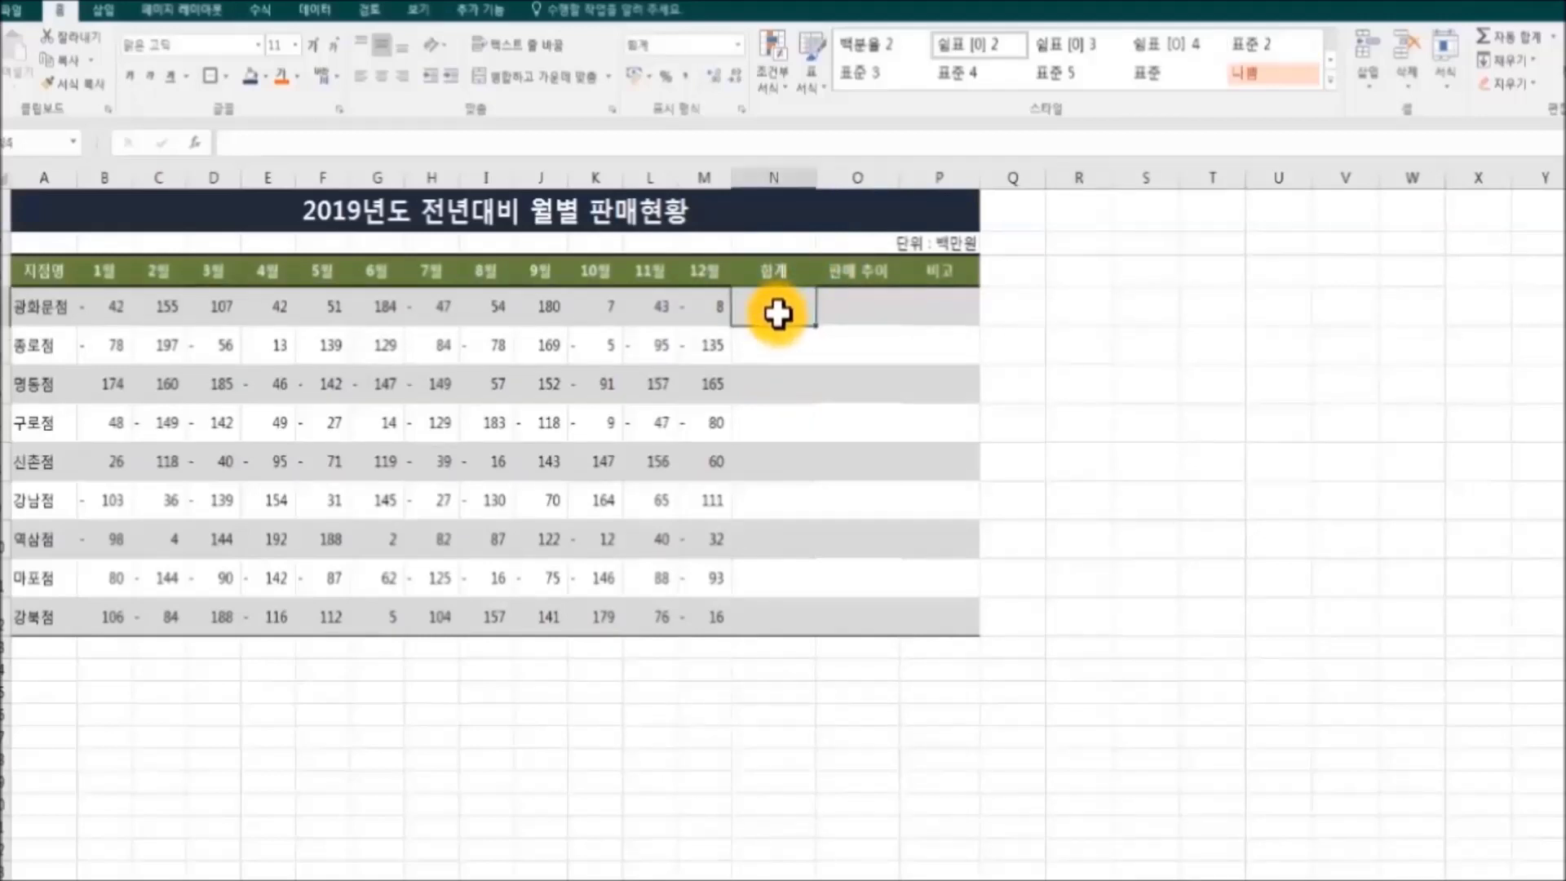
left_click_drag(773, 312, 783, 608)
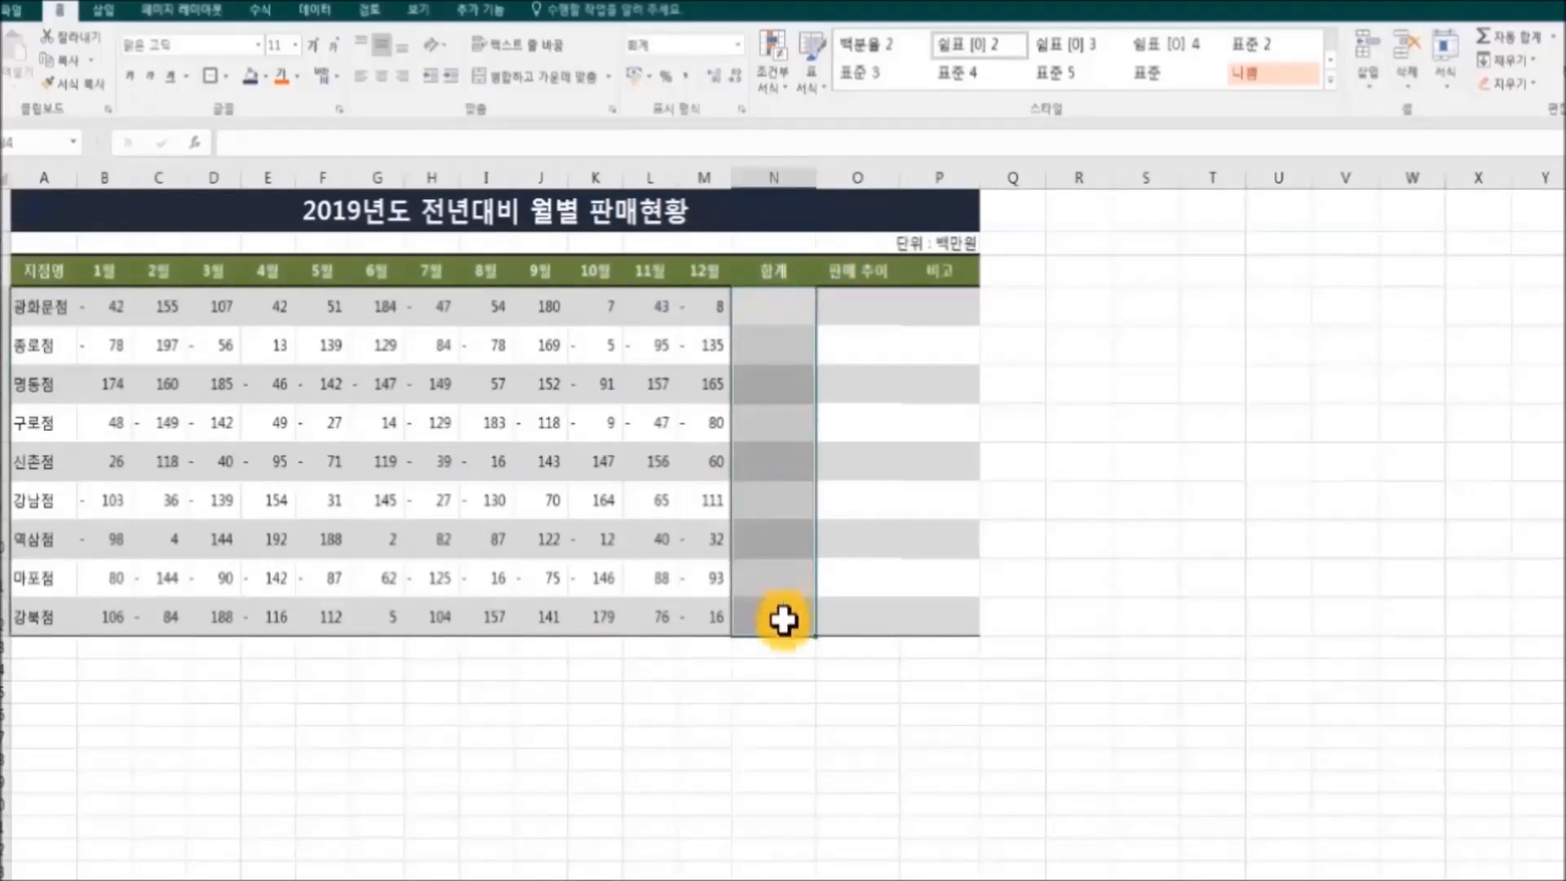
left_click(277, 140)
type("=su")
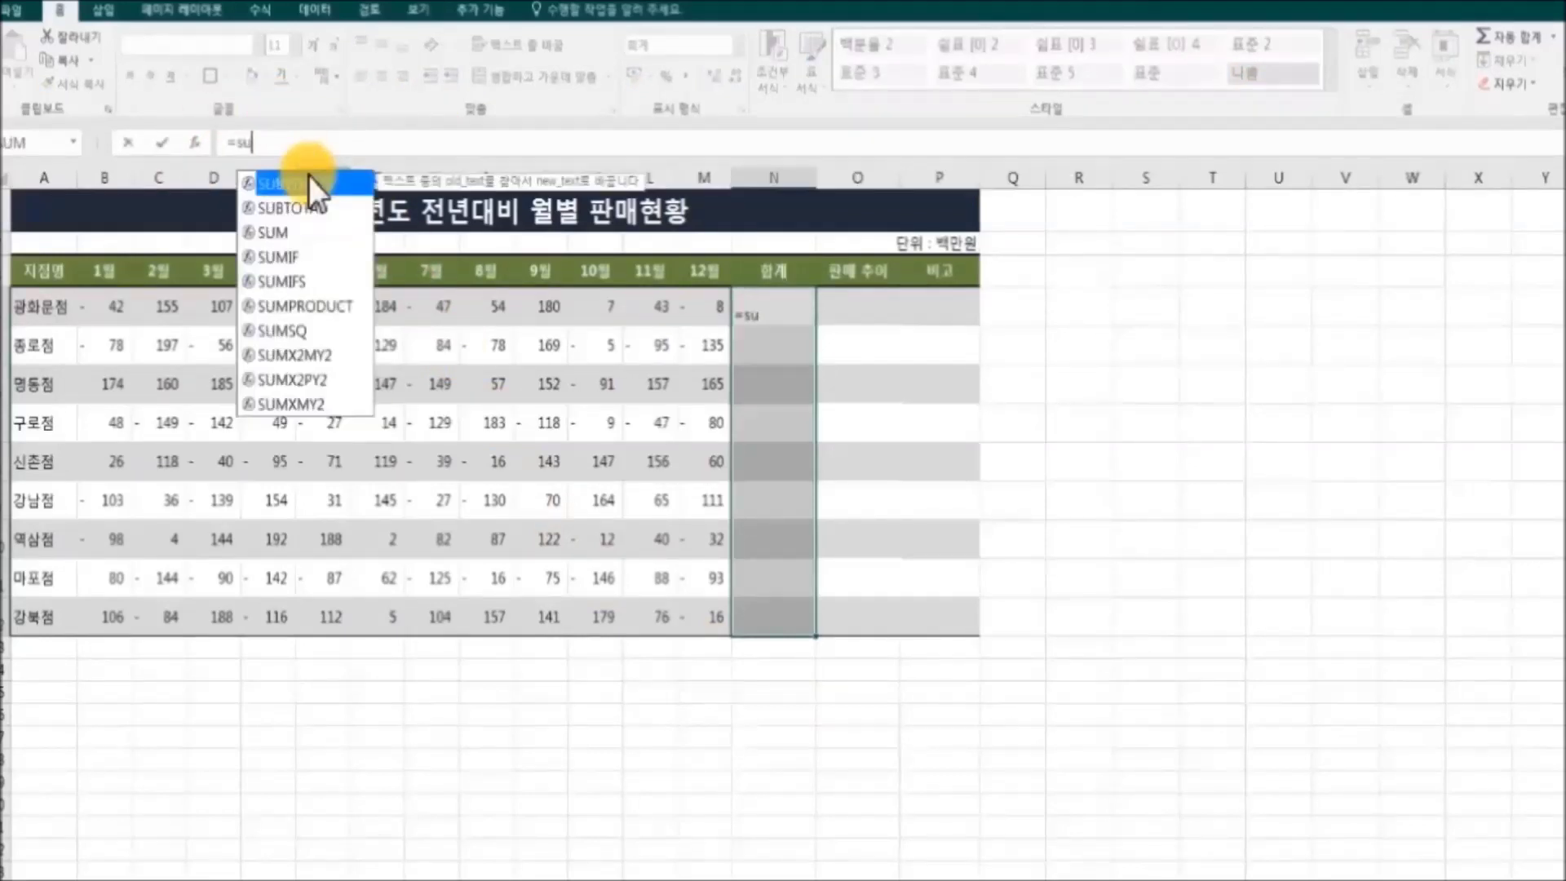
type("m")
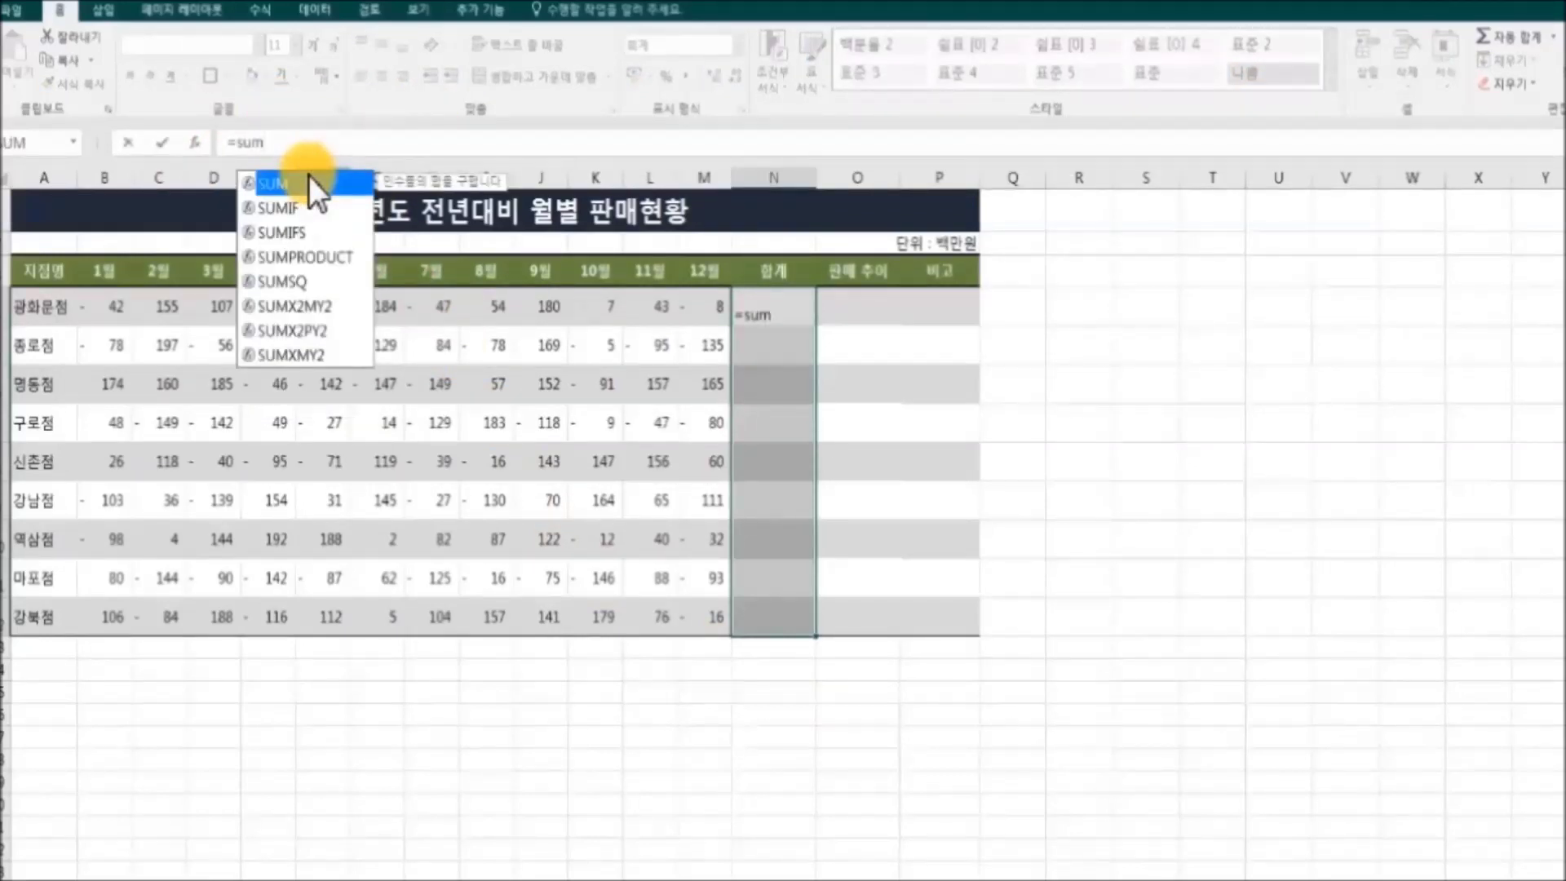
type("(")
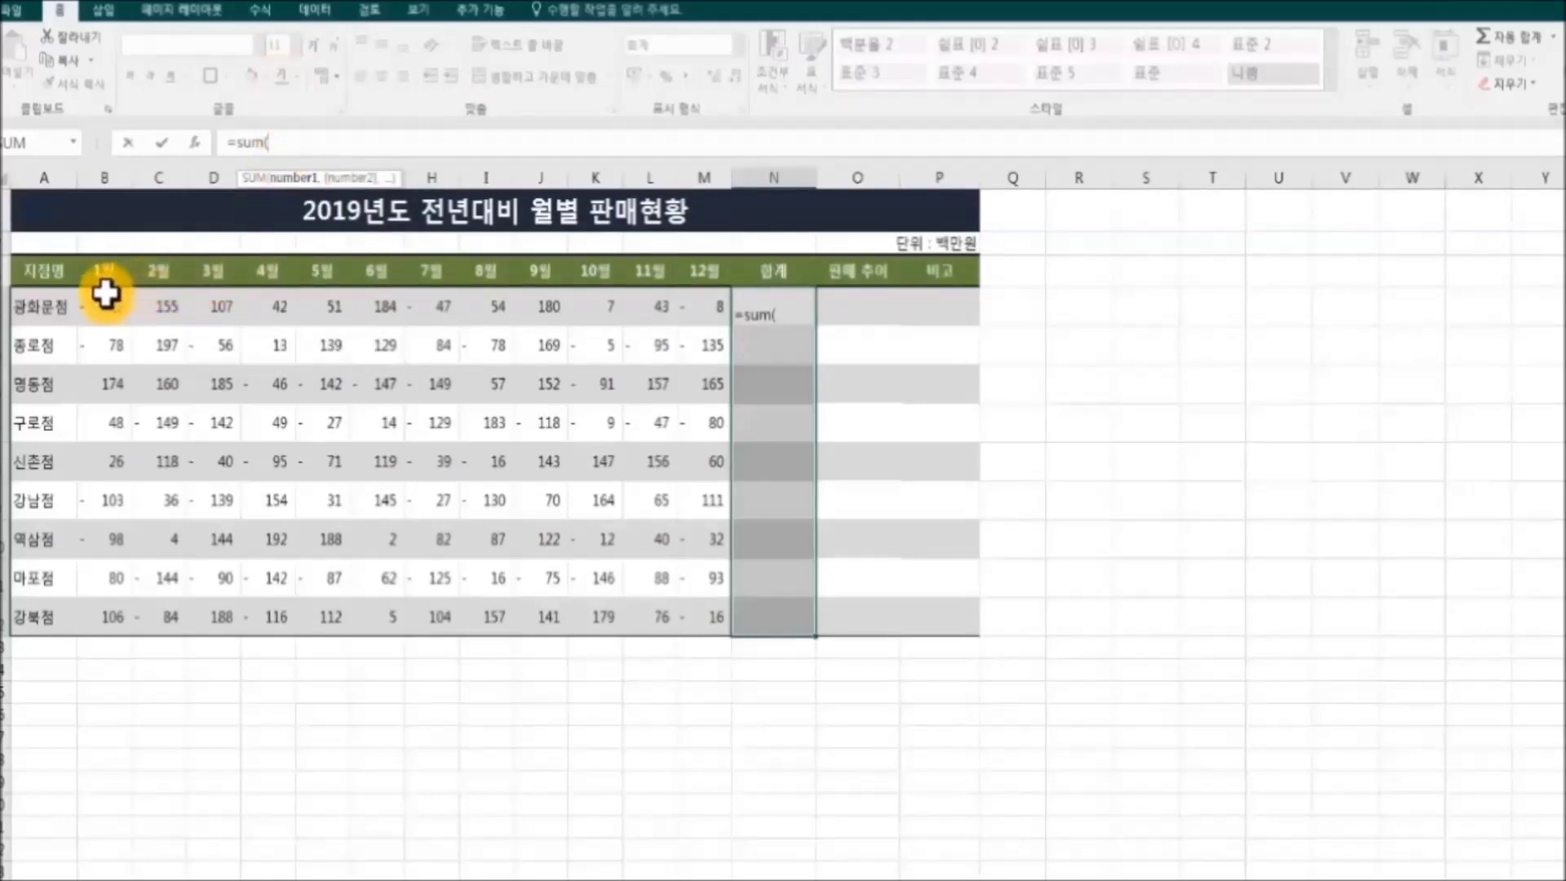
left_click_drag(109, 305, 695, 305)
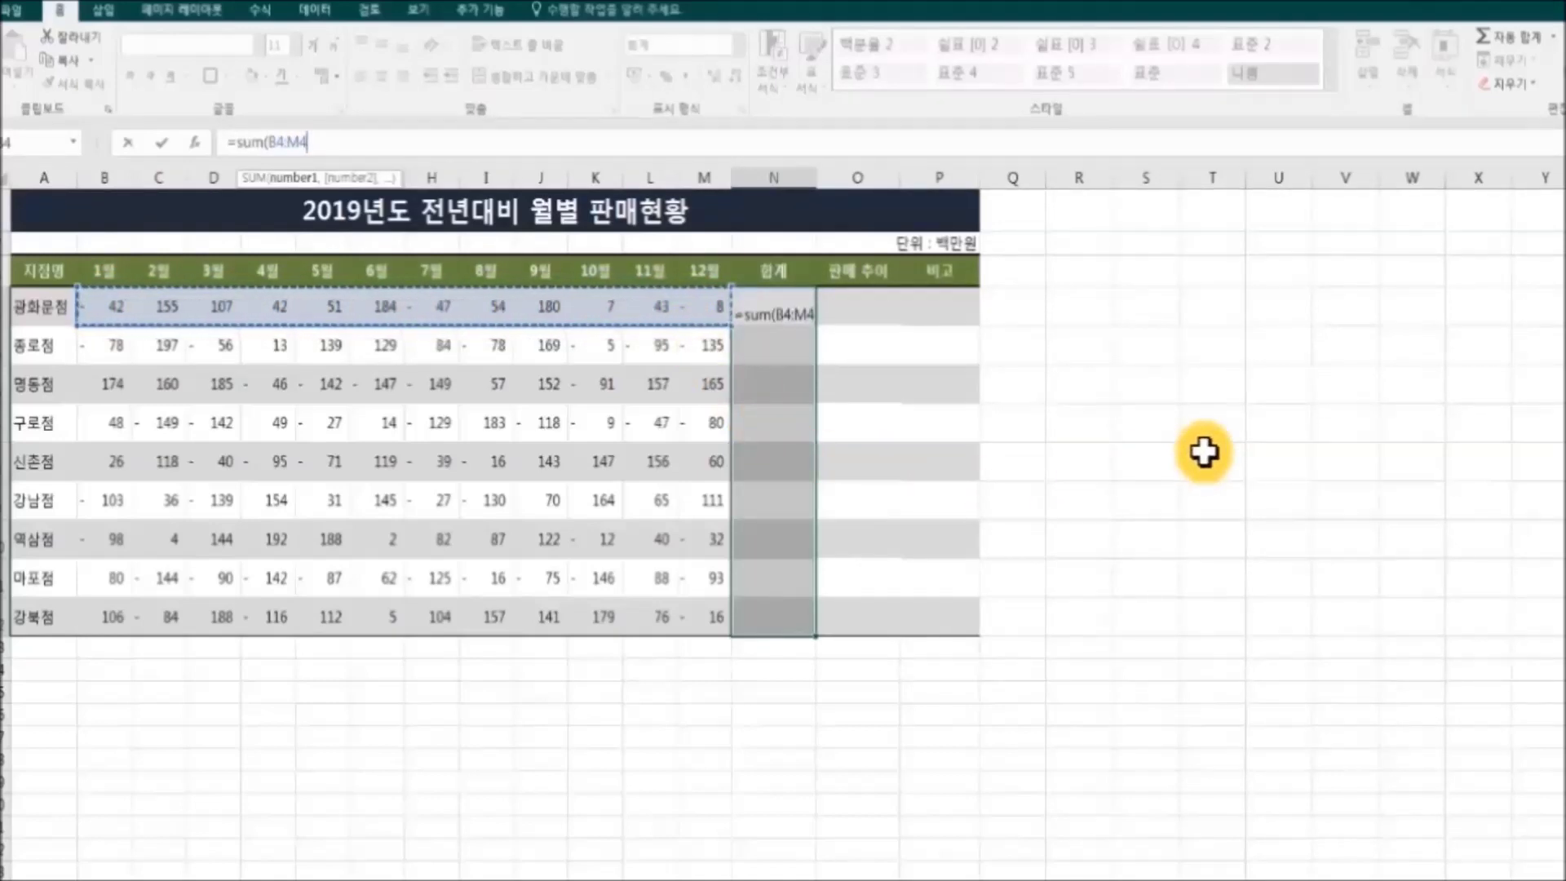
key("ctrl+Return")
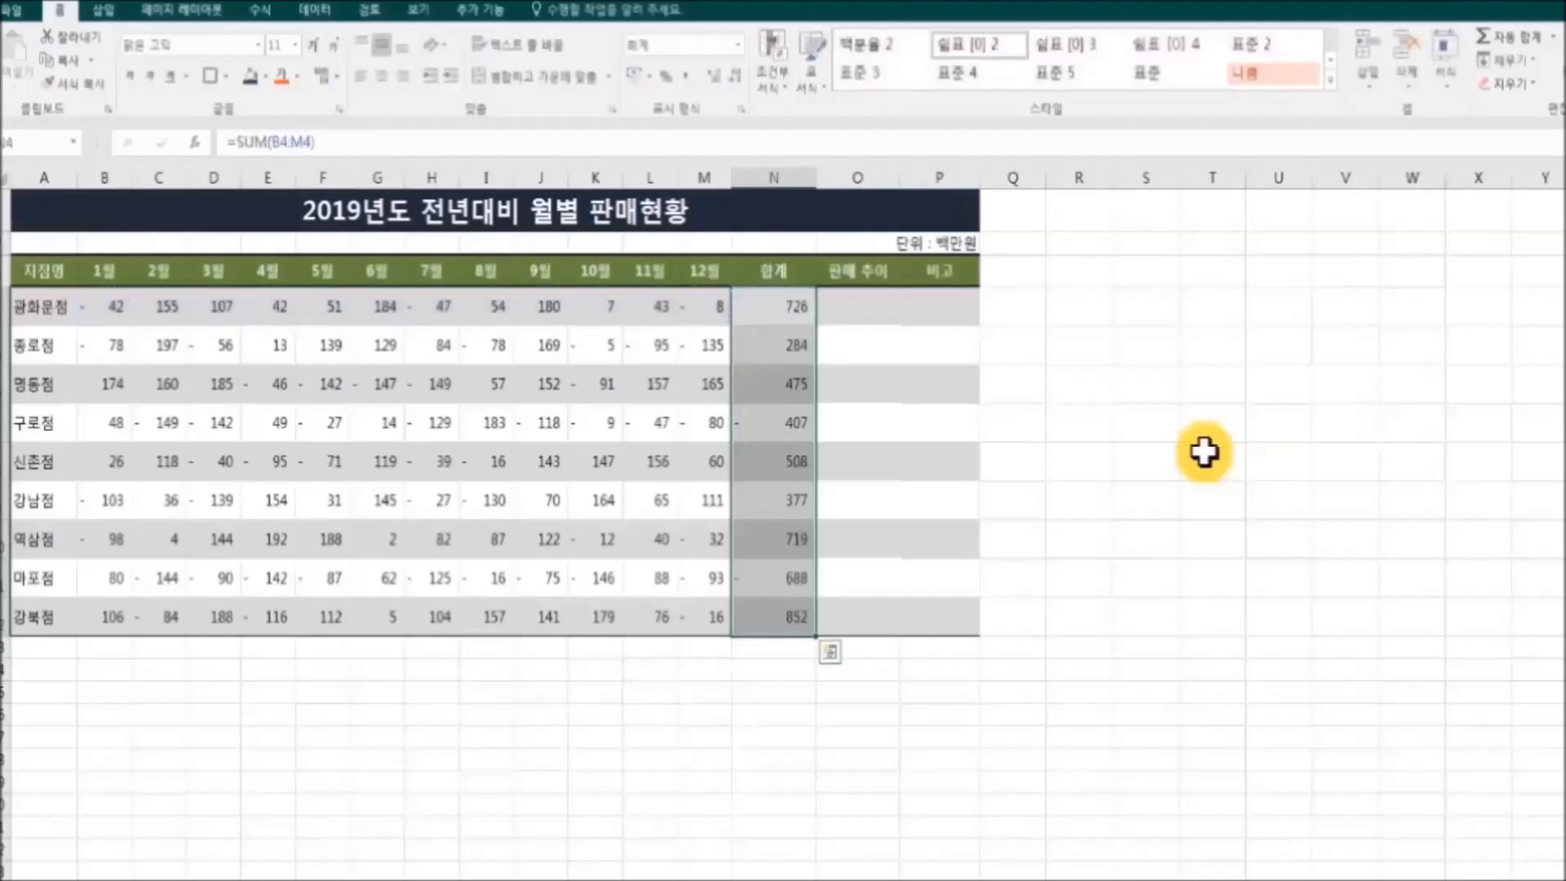
left_click(1149, 540)
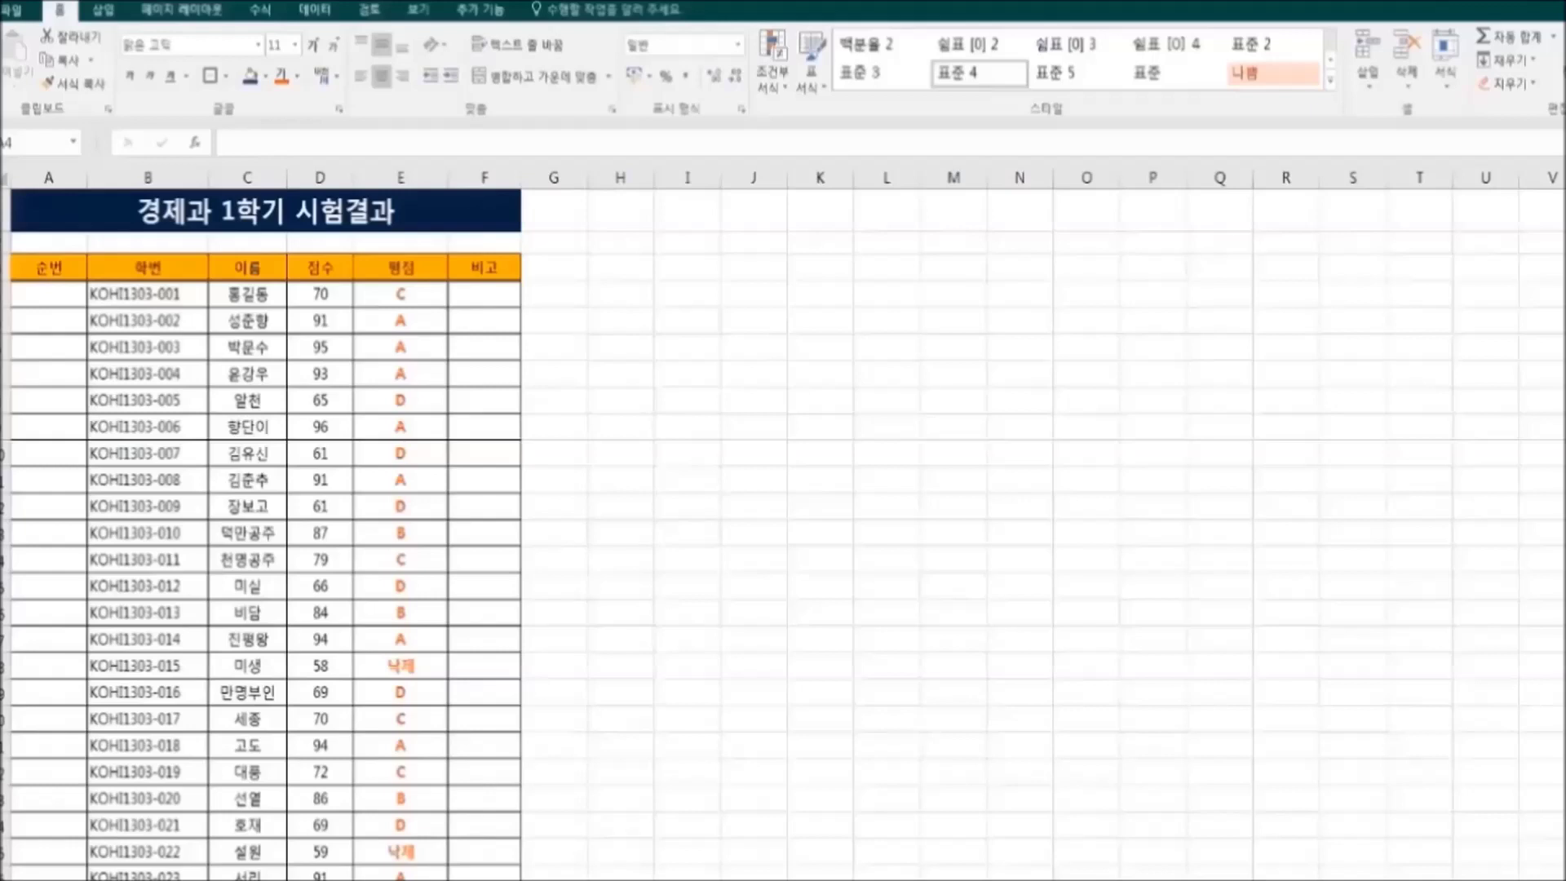
Step: Enter 1 in A4 under 순번 and copy that value down the column for all students
left_click(51, 302)
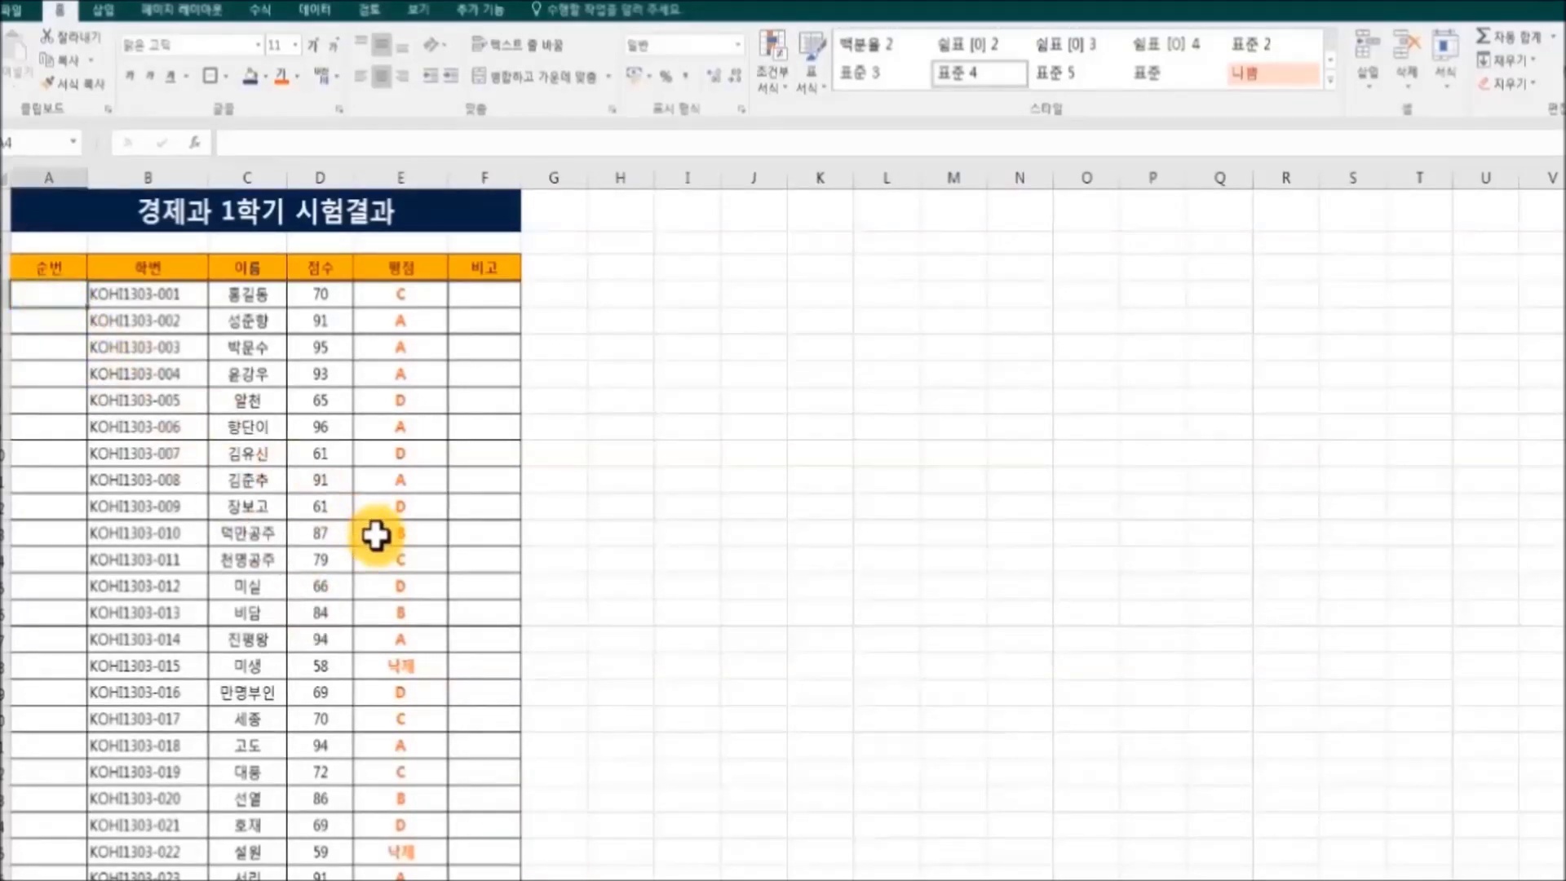
type("1")
left_click(619, 404)
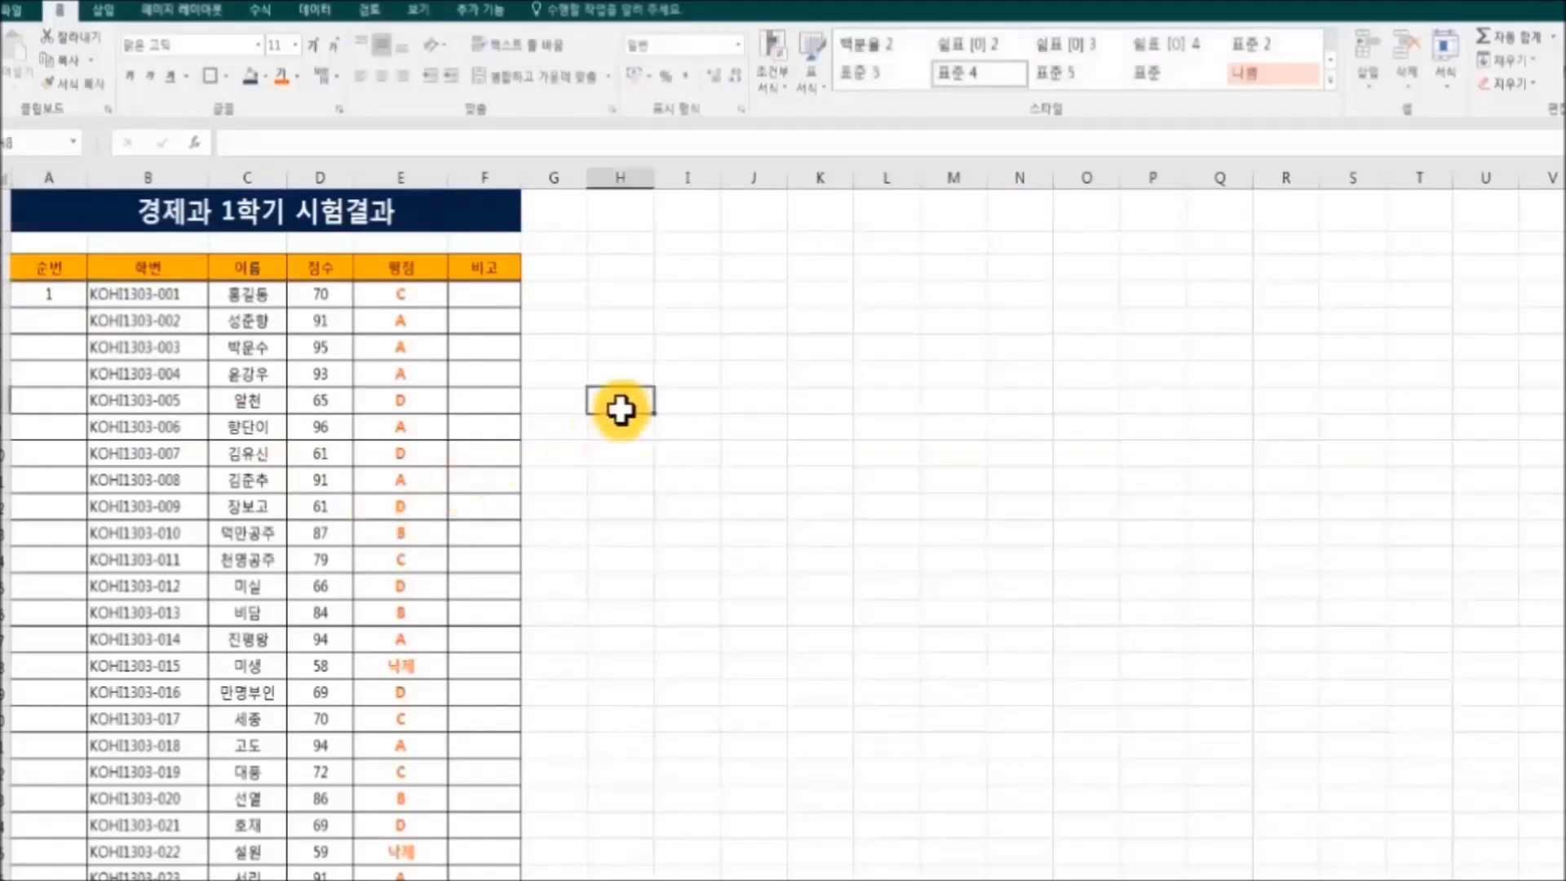
left_click(41, 297)
left_click_drag(88, 312, 72, 878)
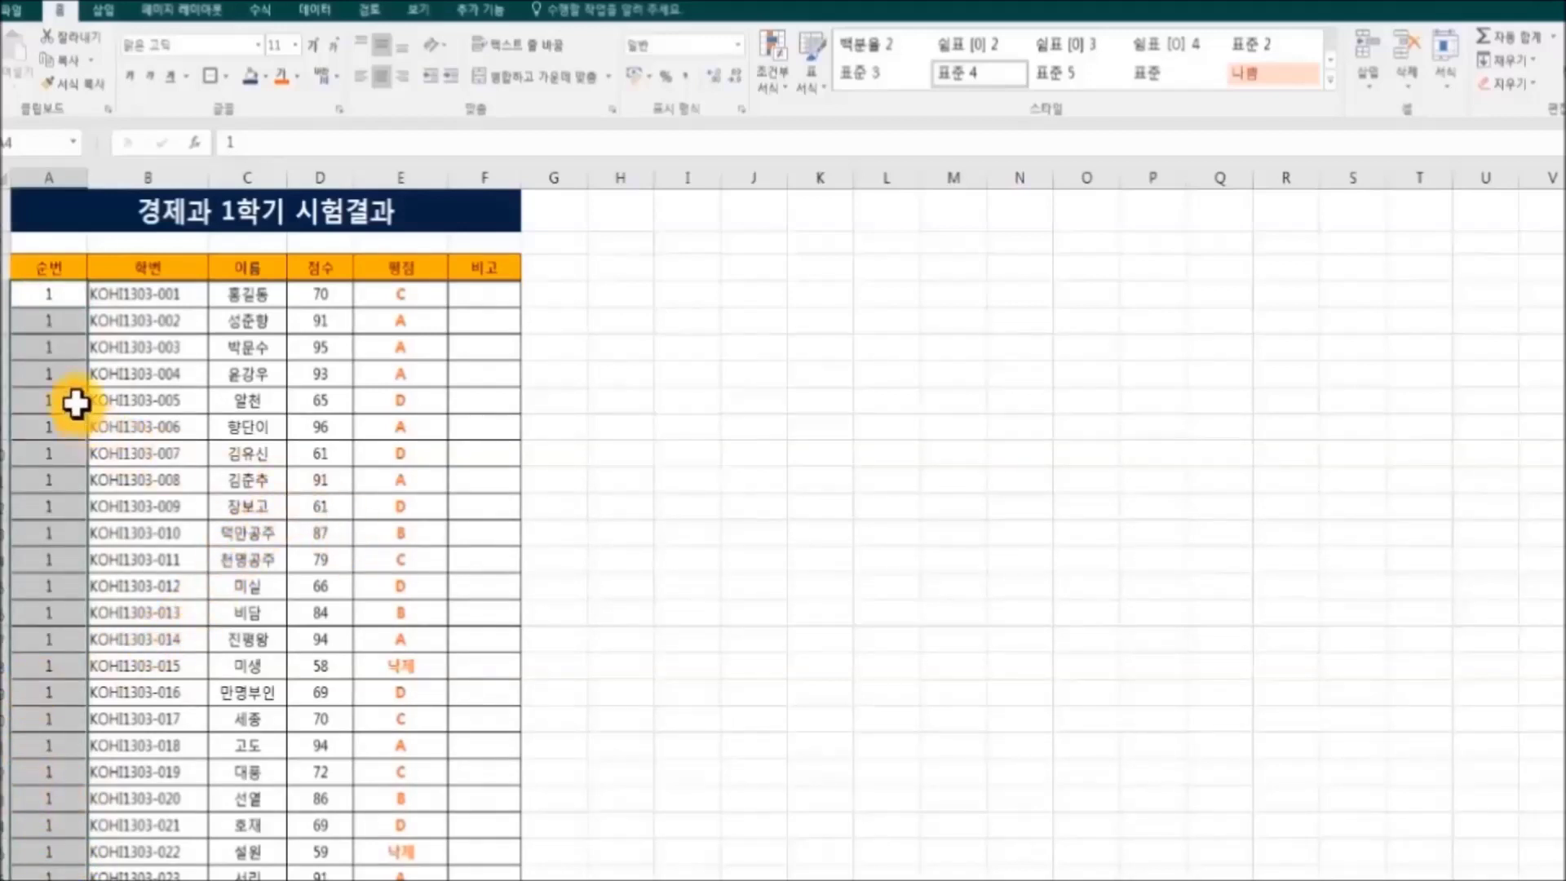
Step: Refill the 순번 column from A4 as a consecutive series from 1 to 32, and check it down to the last student
left_click(57, 295)
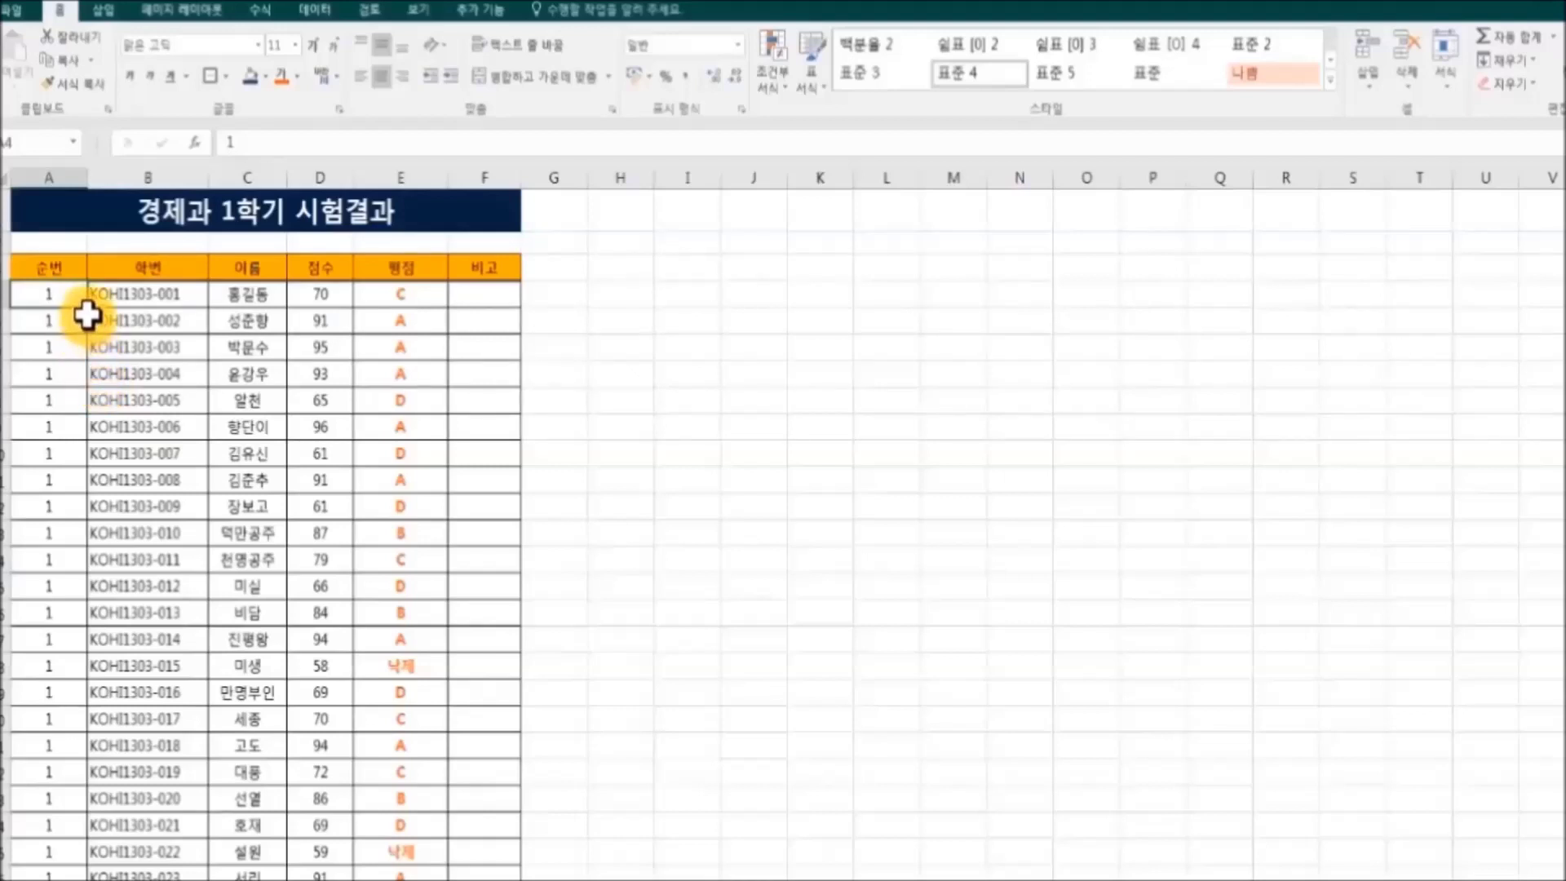
left_click_drag(90, 308, 78, 798)
left_click(727, 762)
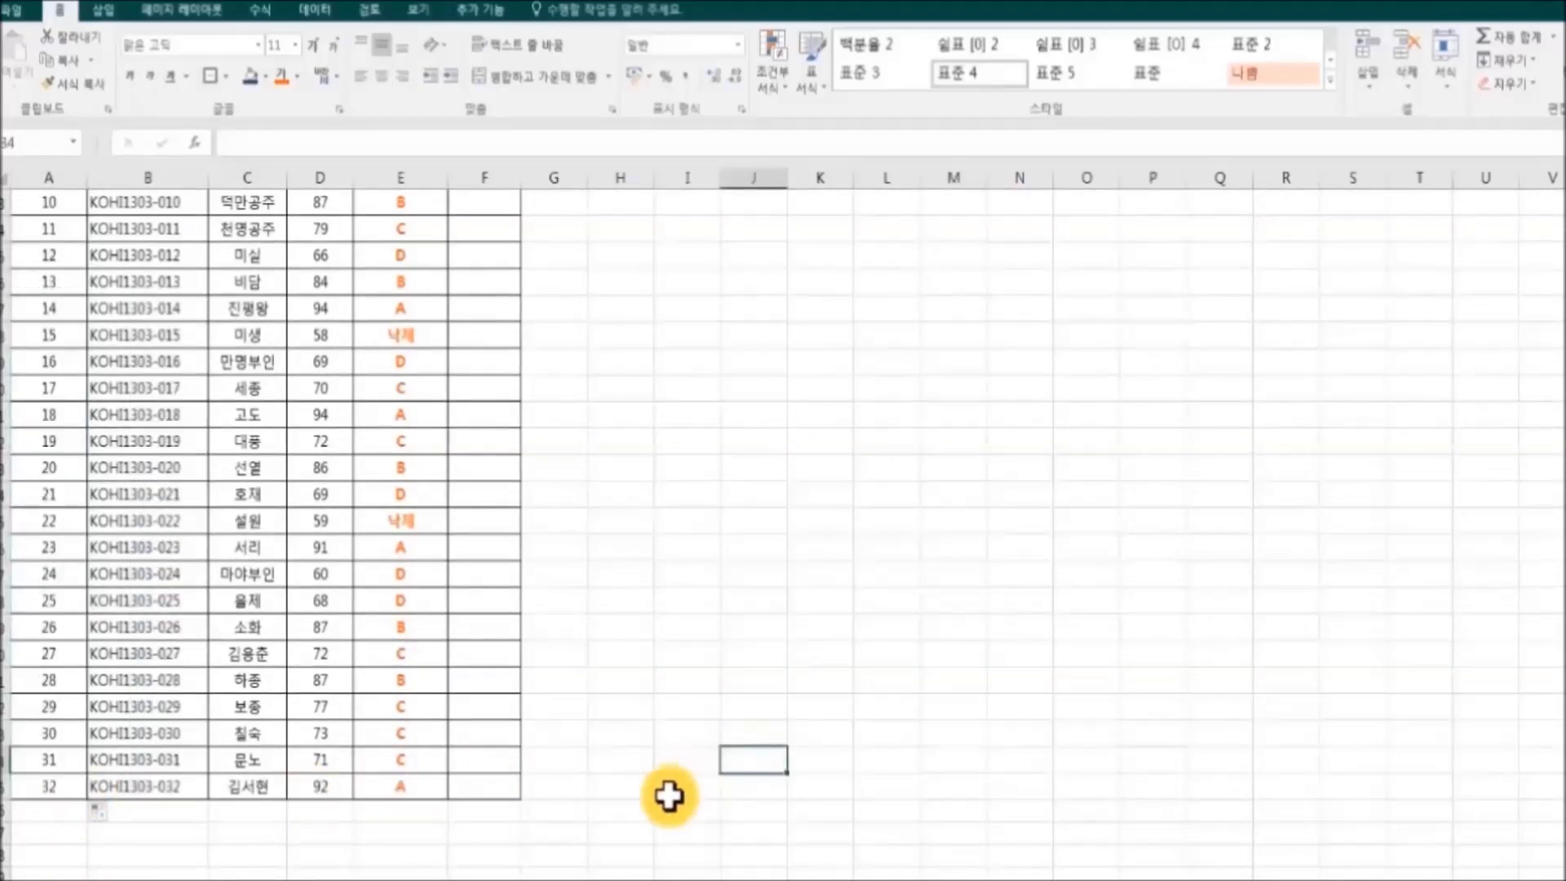
scroll(668, 795, "up", 4)
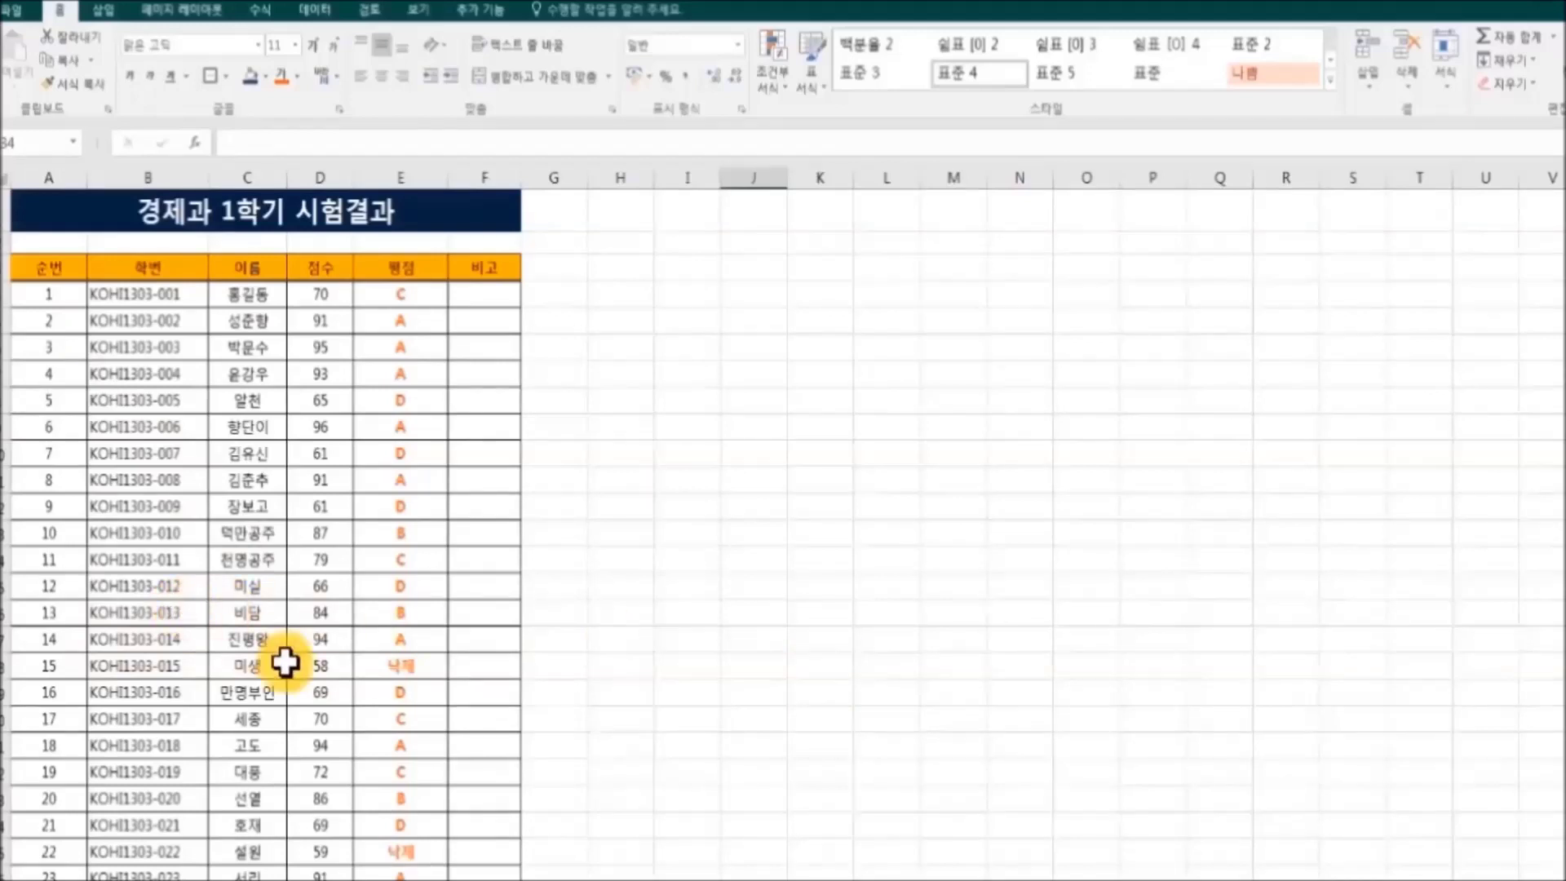
scroll(285, 662, "down", 4)
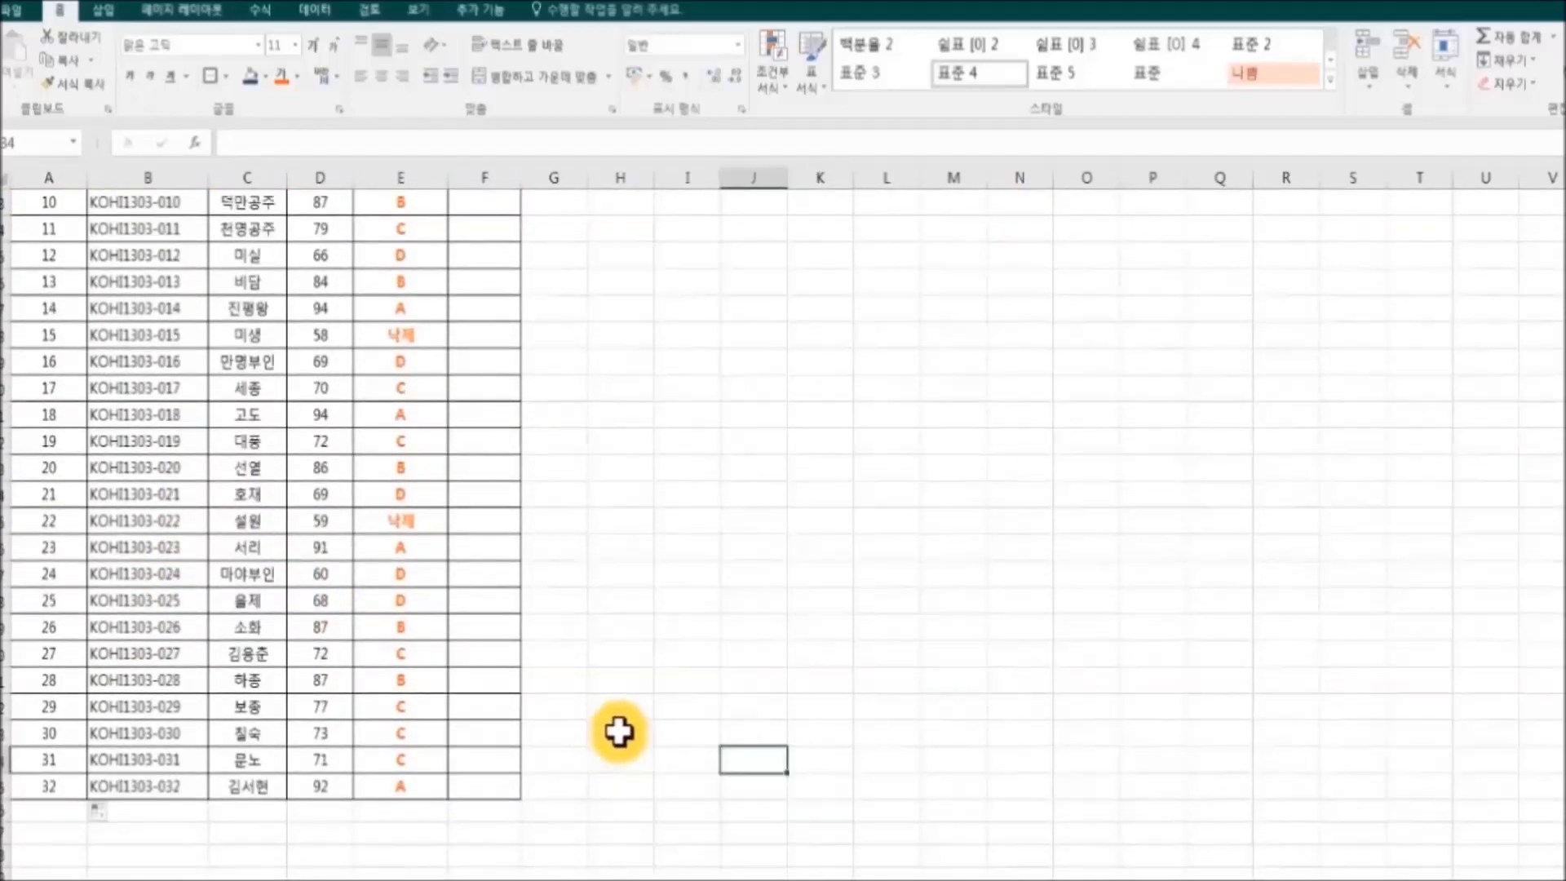
scroll(618, 732, "up", 4)
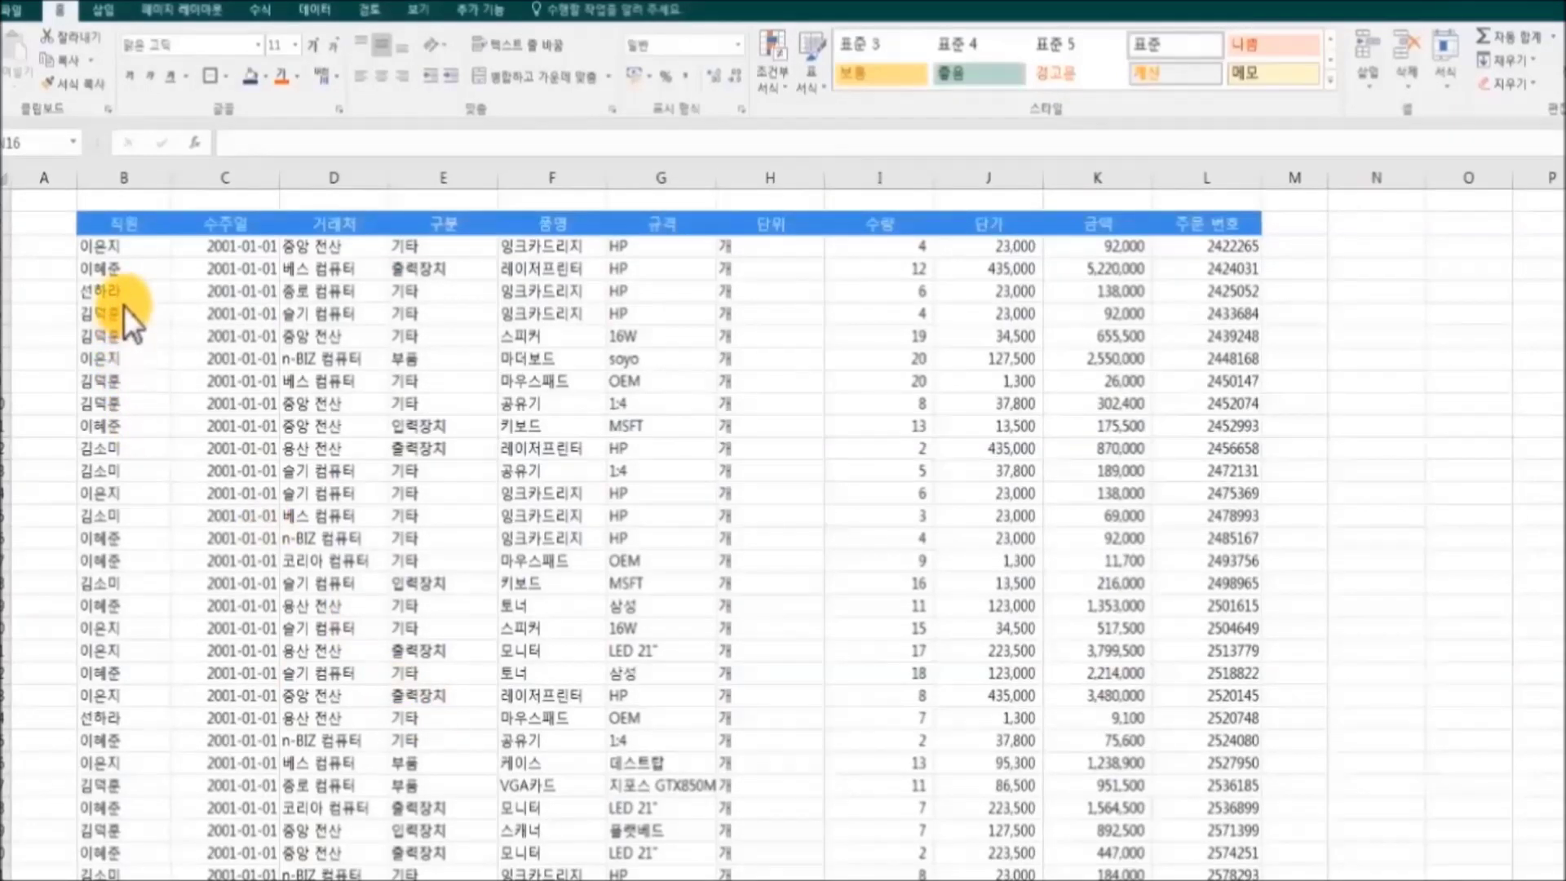
Step: Browse the order list from the first 직원 record in B3 down through the later order dates, and return to the start
left_click(122, 246)
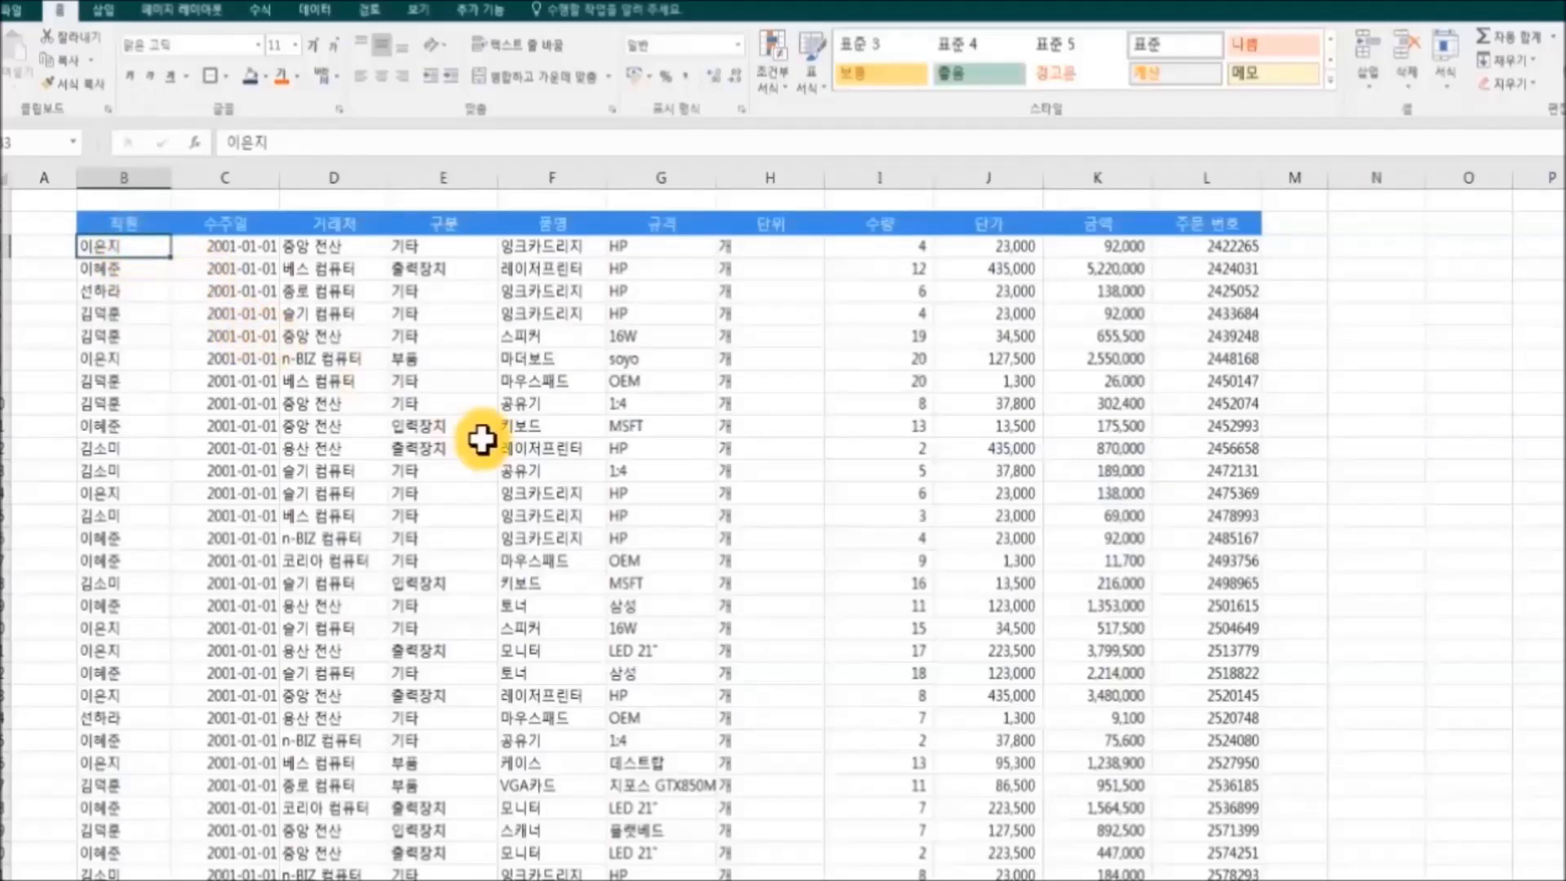
scroll(476, 439, "down", 20)
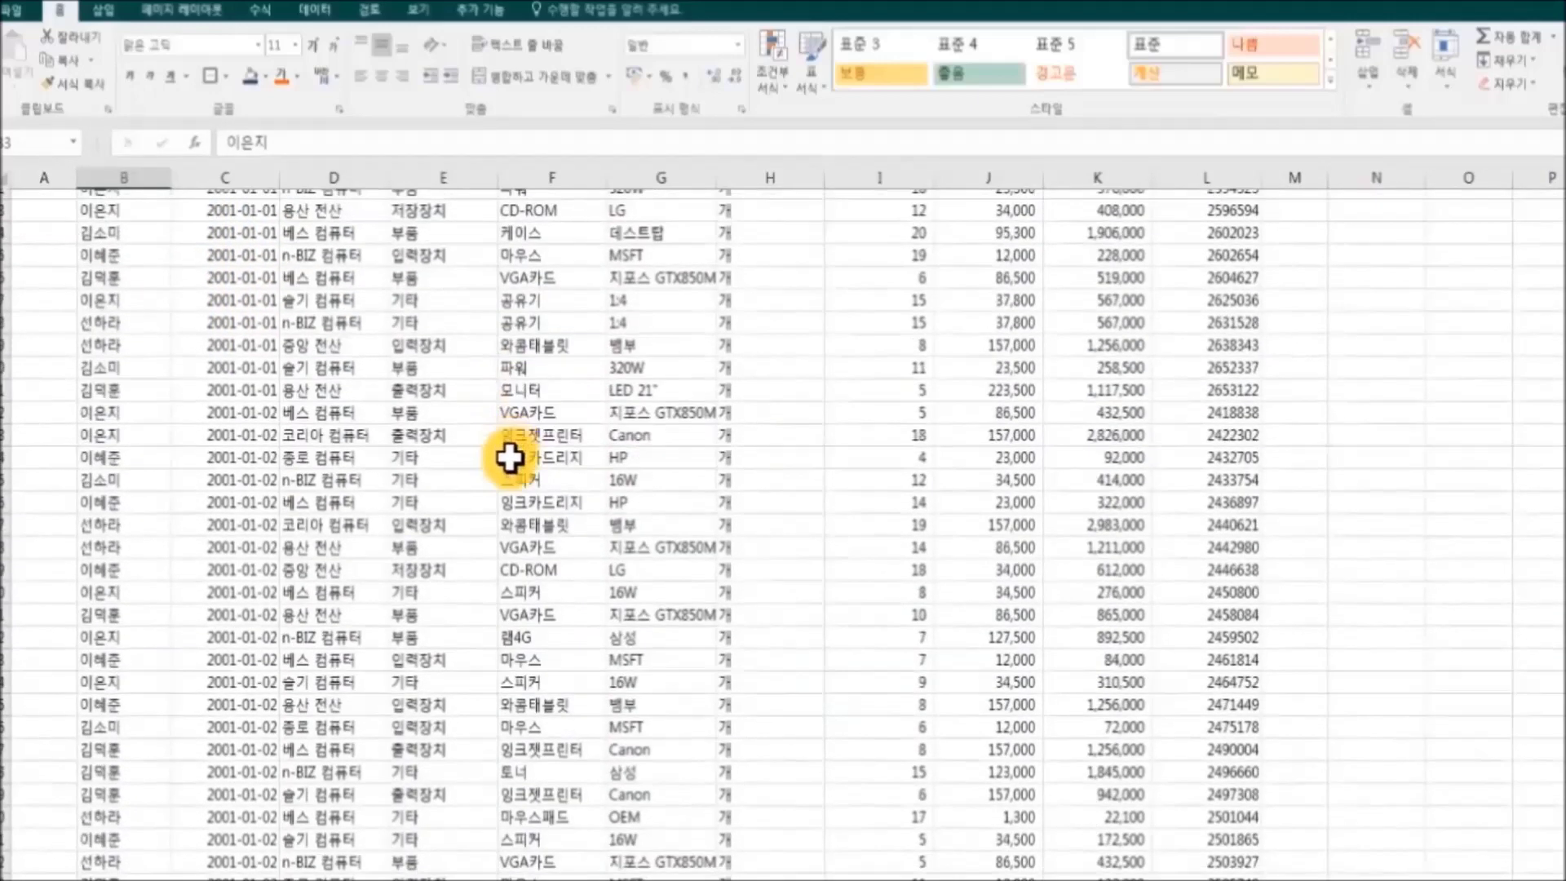
scroll(510, 459, "down", 20)
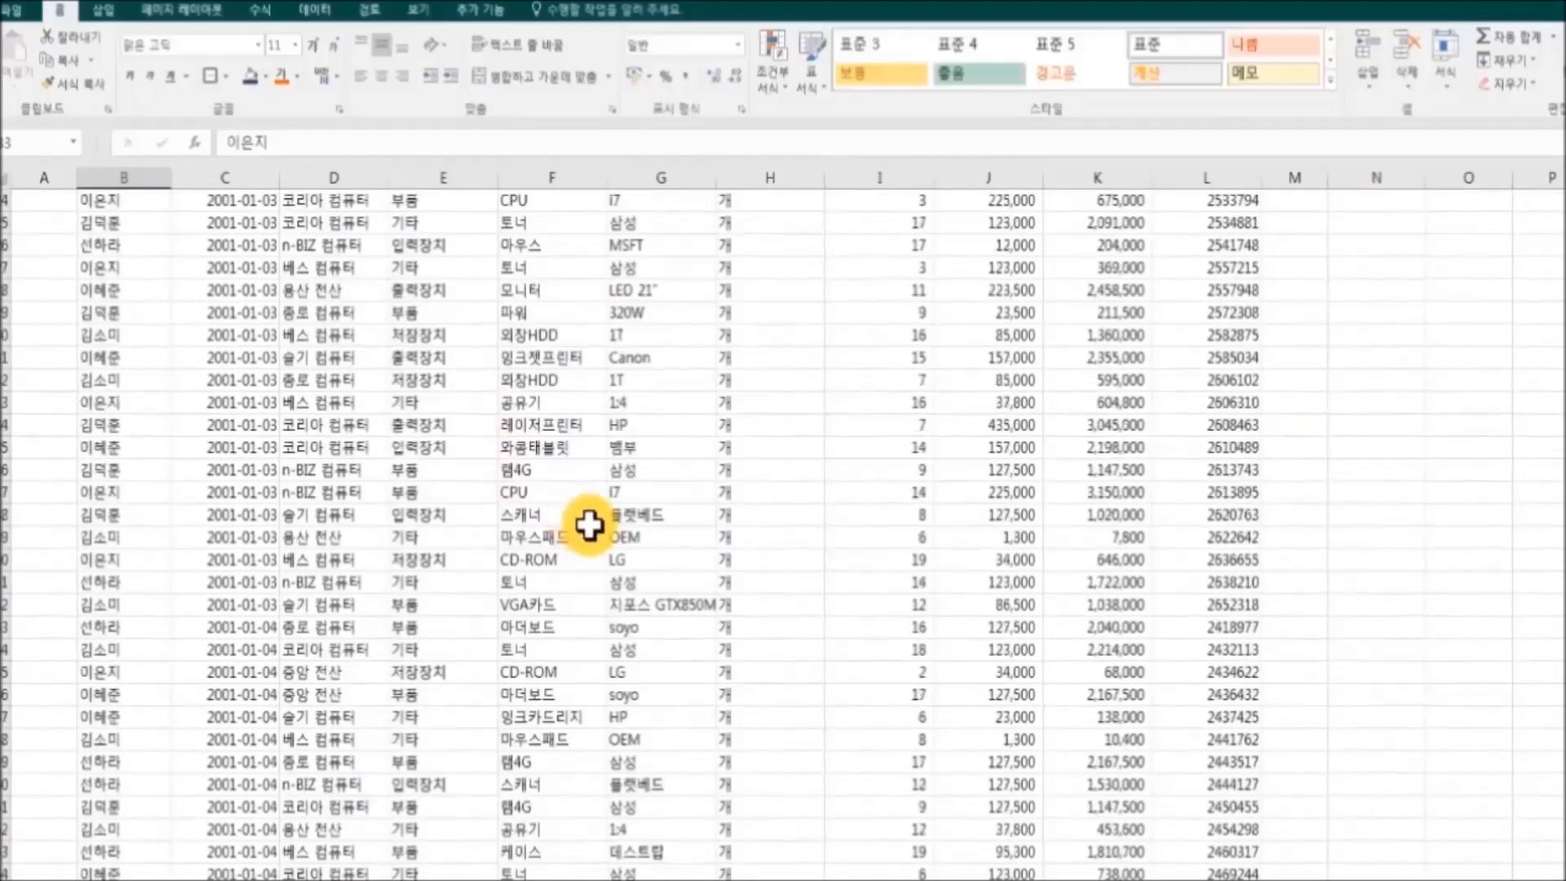
scroll(610, 531, "down", 20)
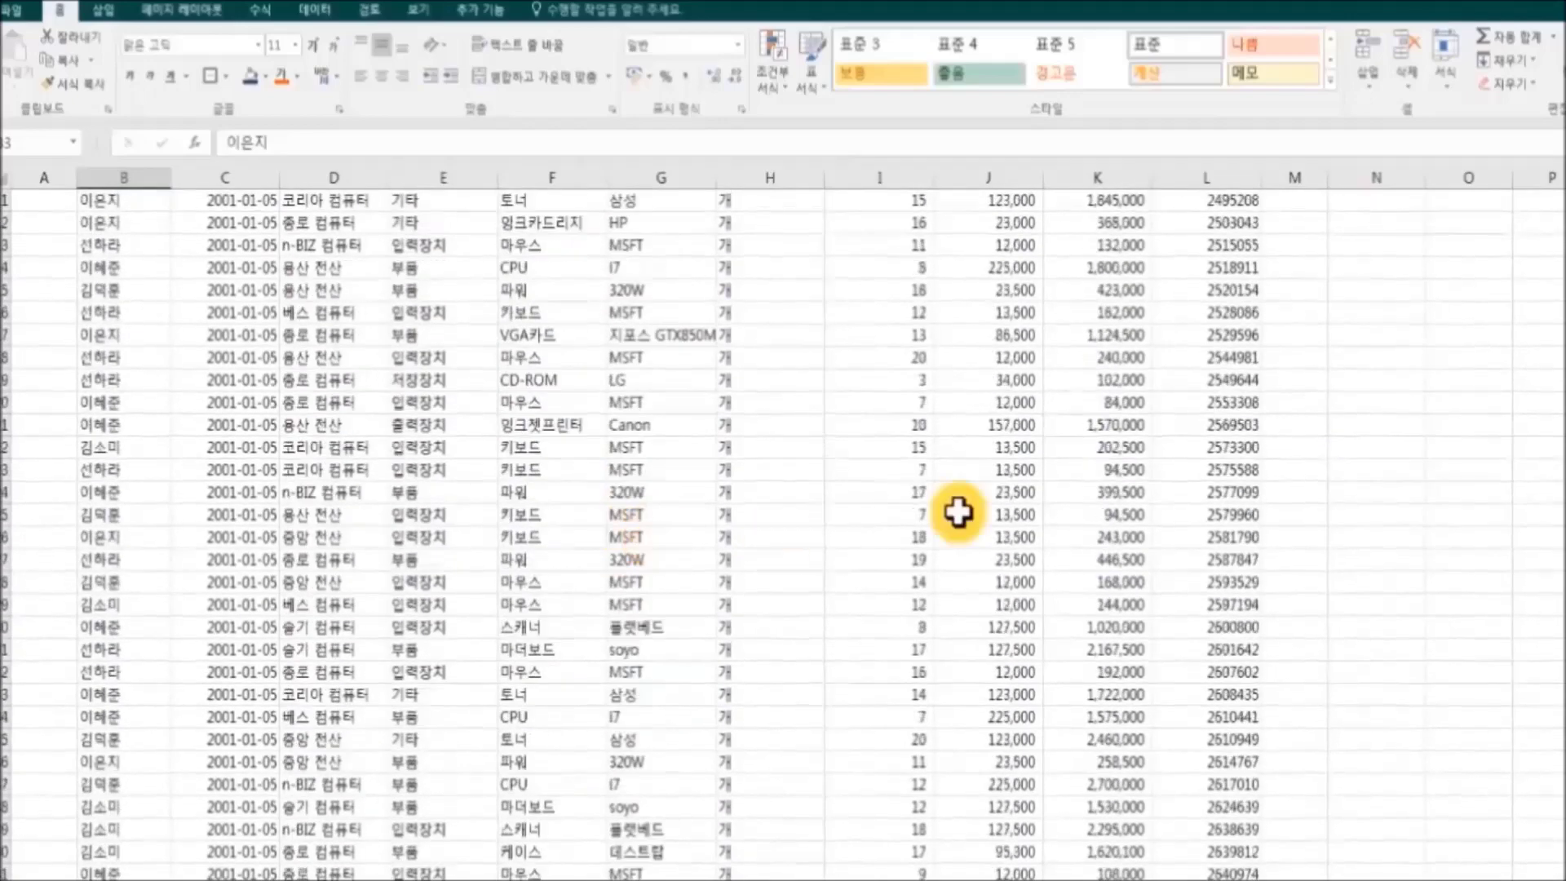
scroll(861, 534, "down", 15)
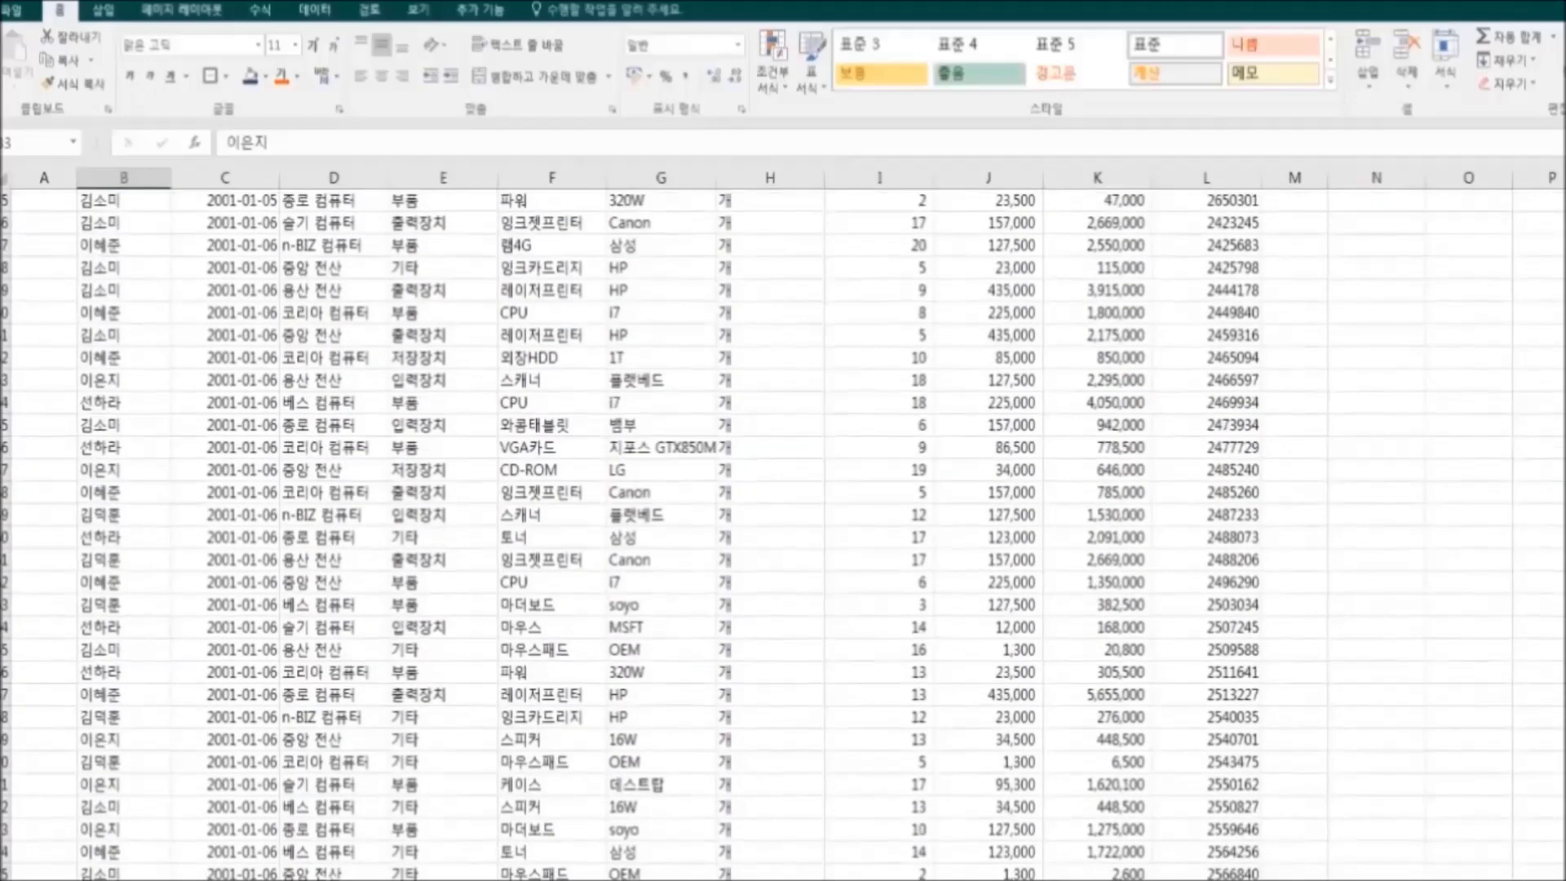
scroll(783, 530, "down", 20)
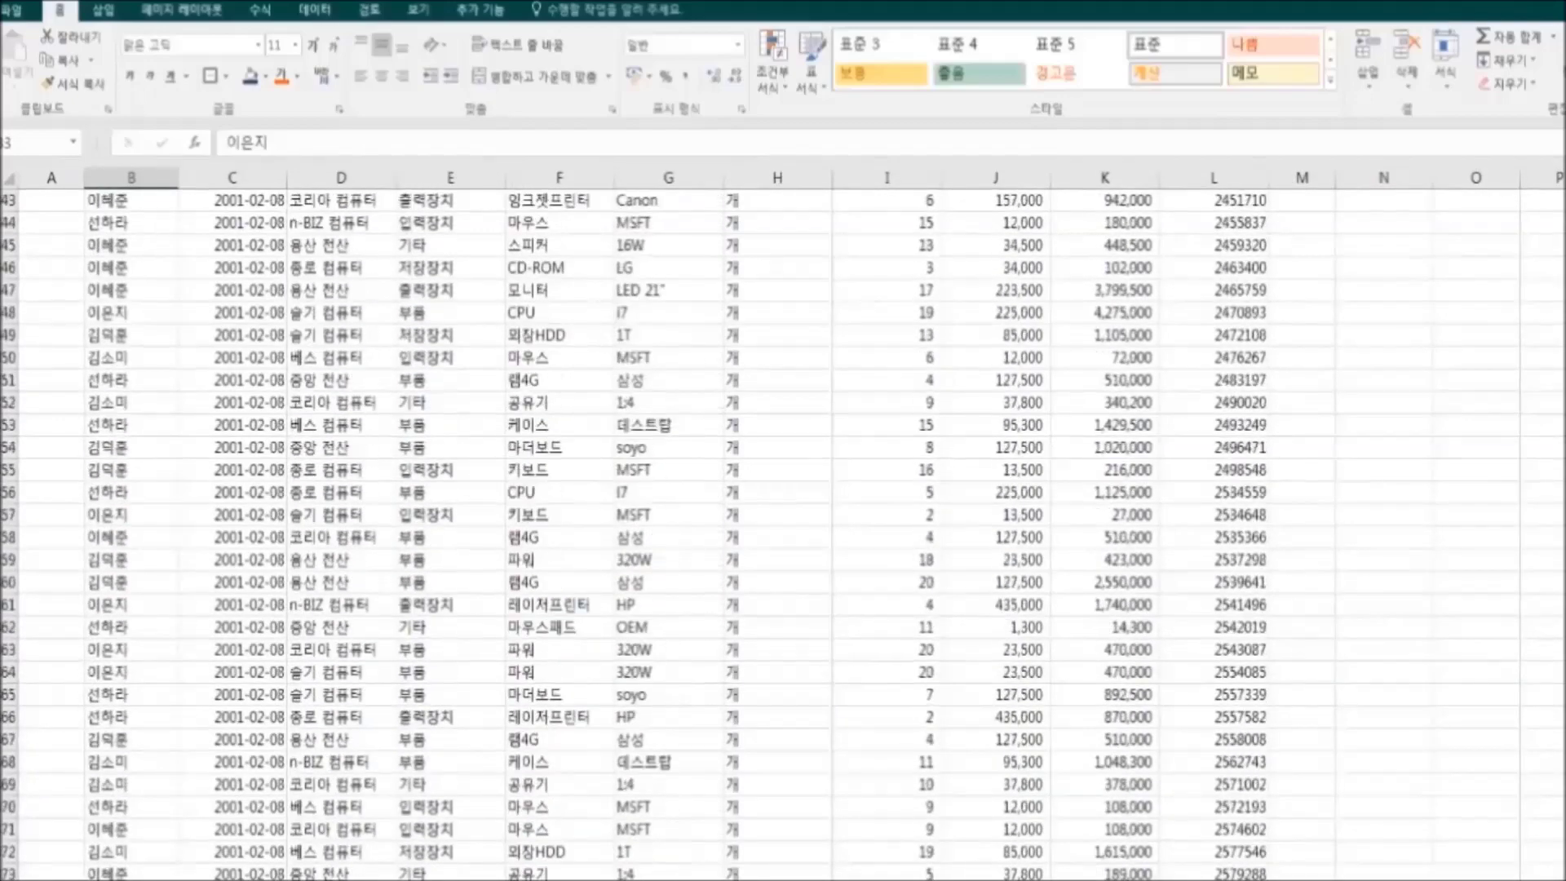
scroll(782, 530, "down", 20)
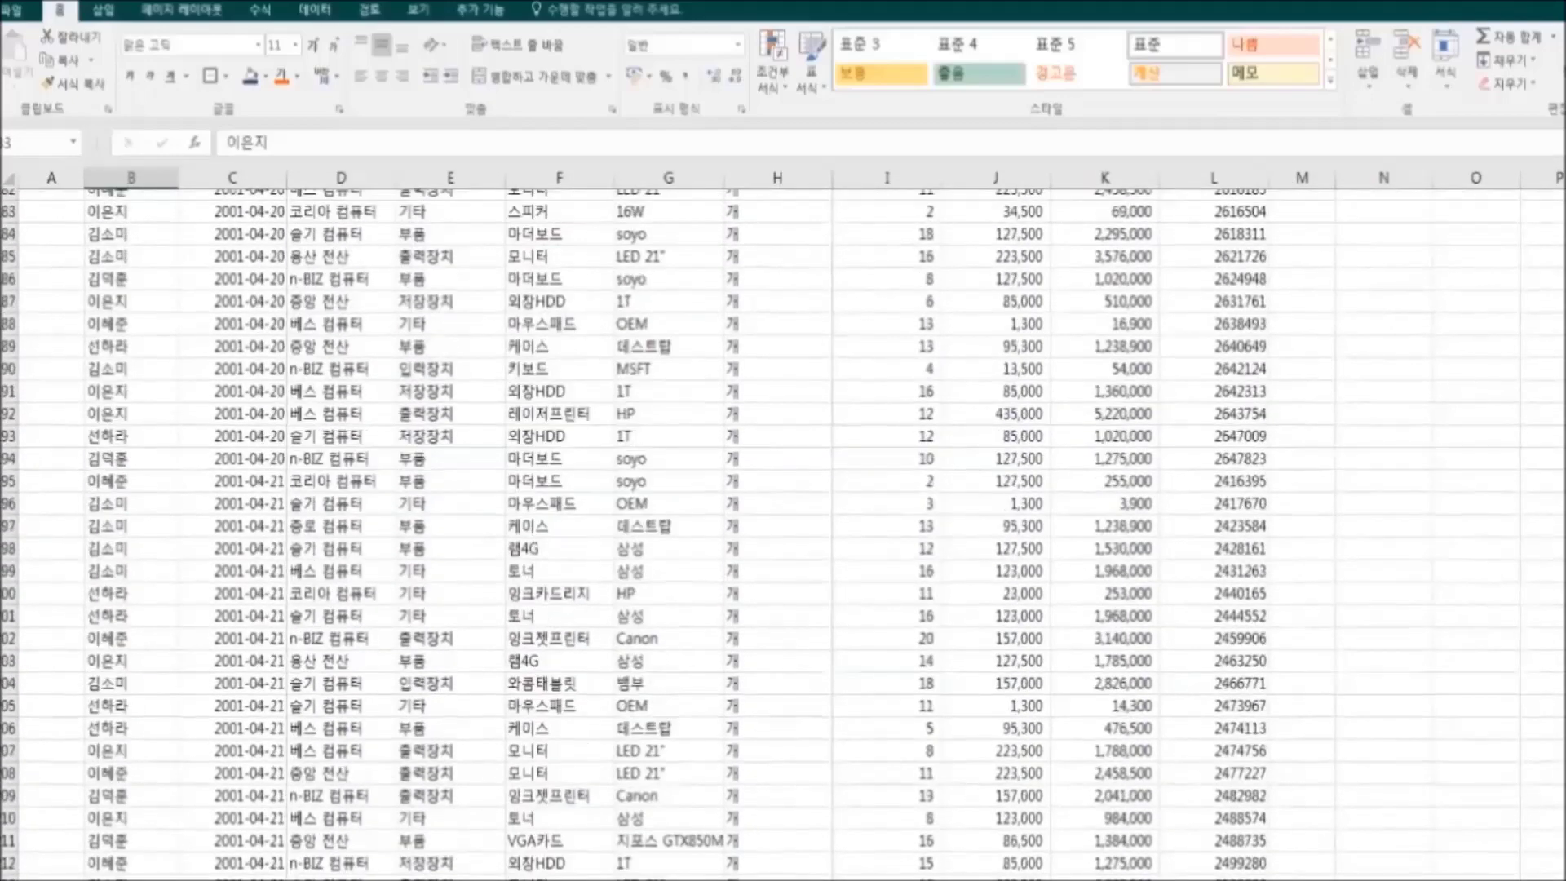
scroll(782, 530, "down", 20)
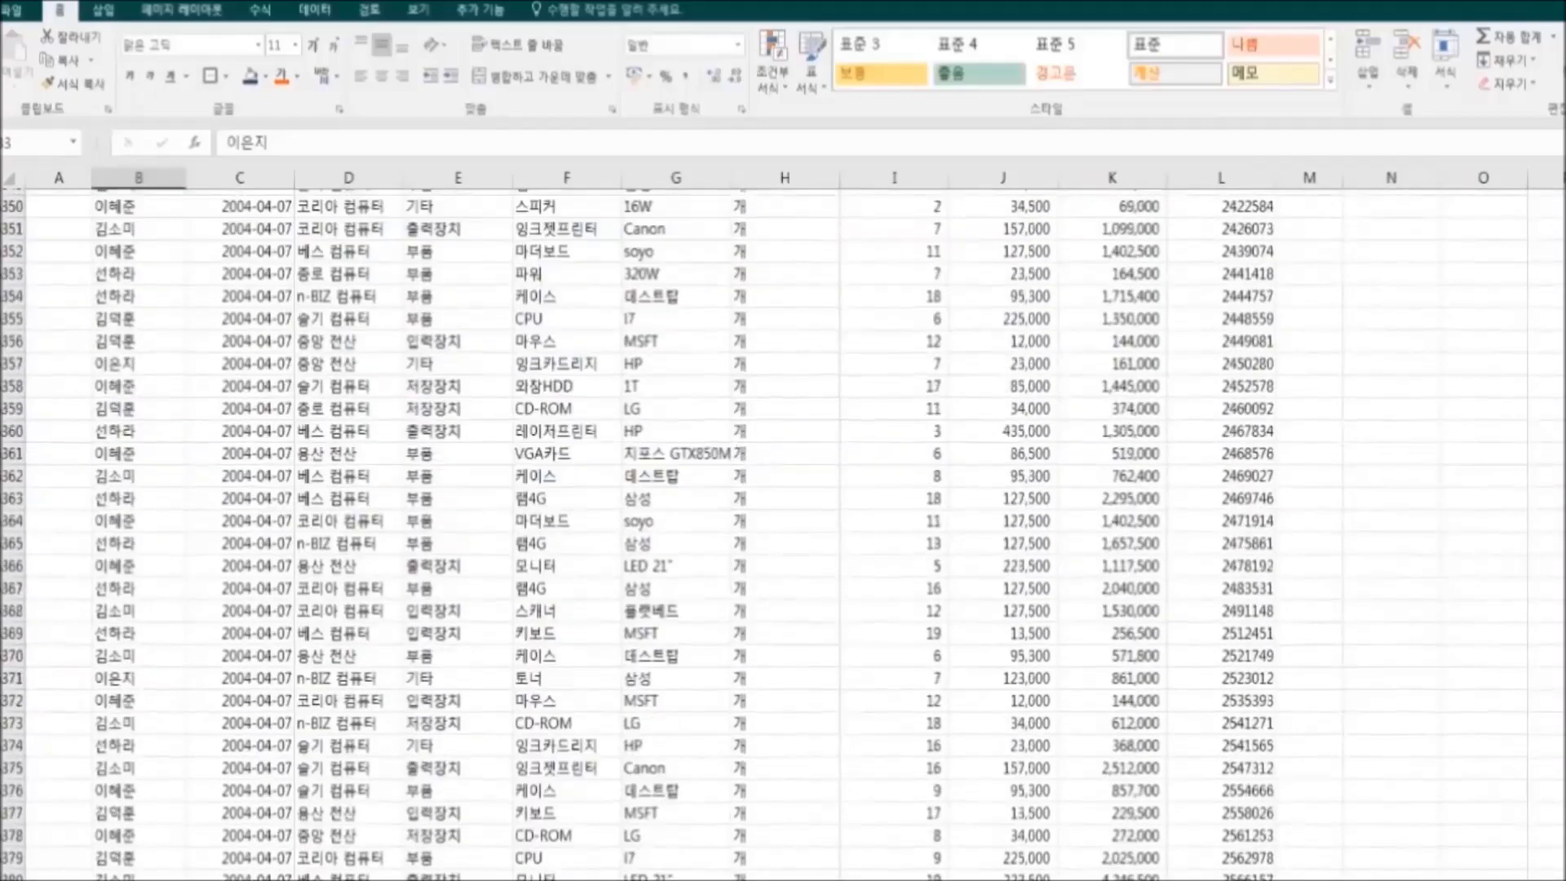
scroll(783, 530, "down", 20)
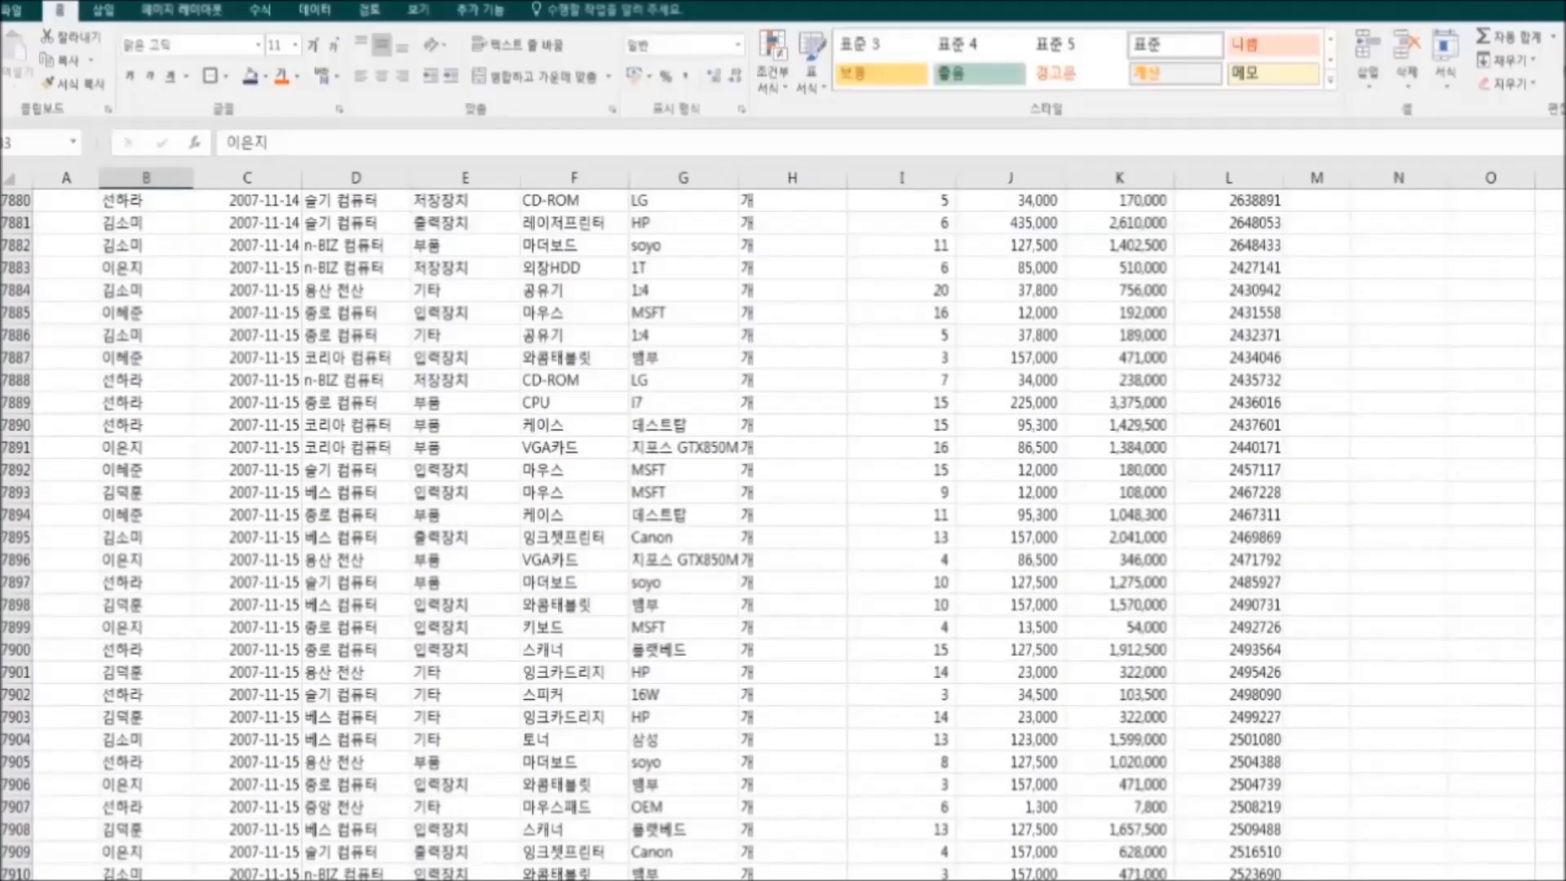
scroll(783, 530, "up", 20)
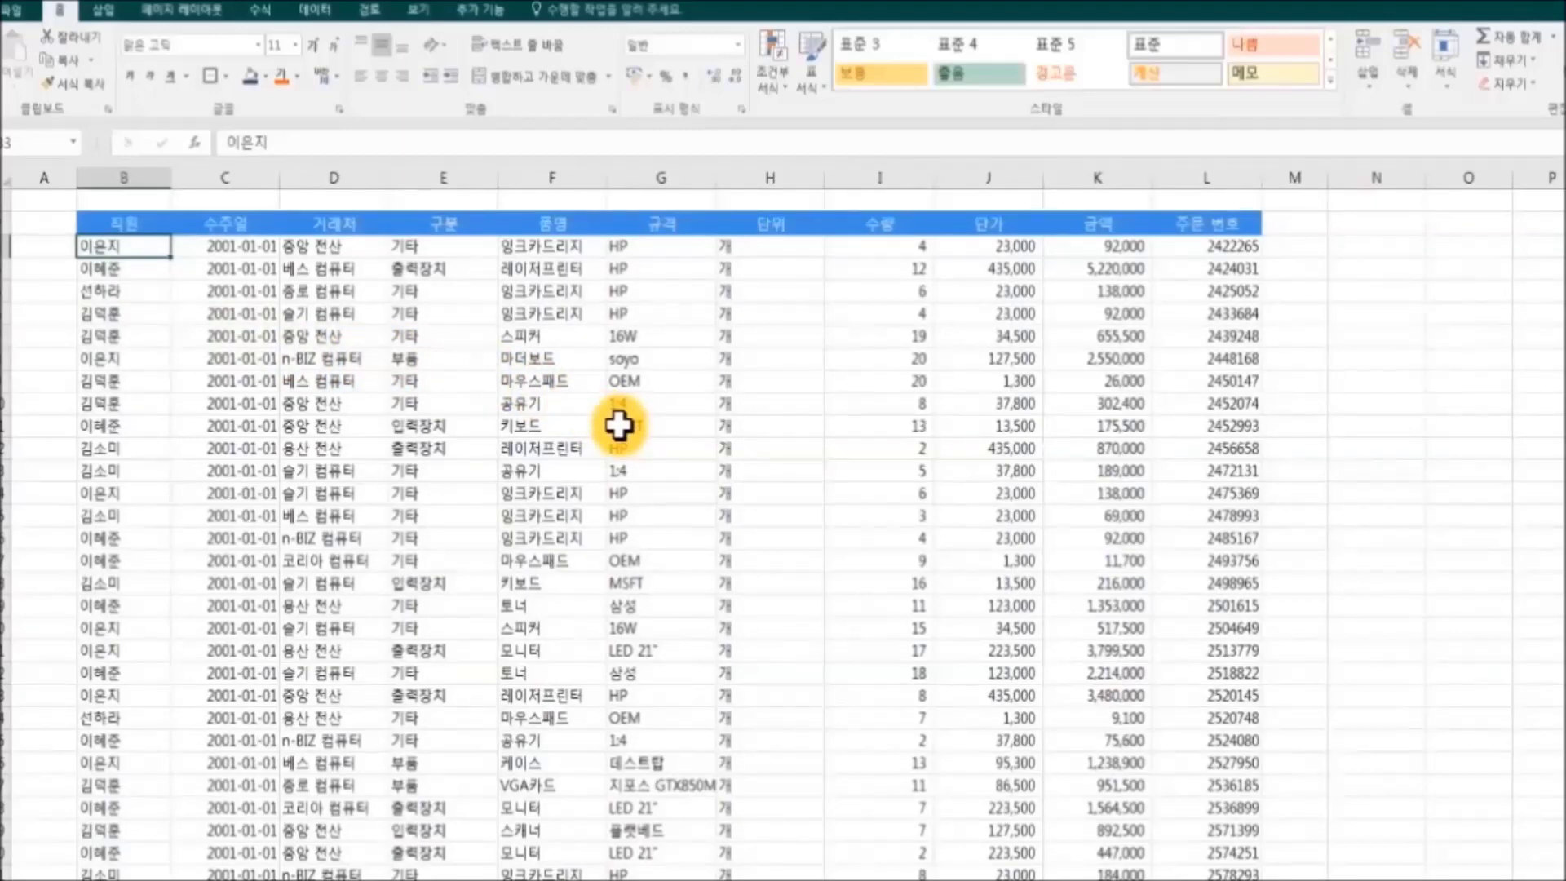
Step: Jump from B3 to the last record in the 직원 column, check the list's end, and jump back to the header
key("ctrl+Down")
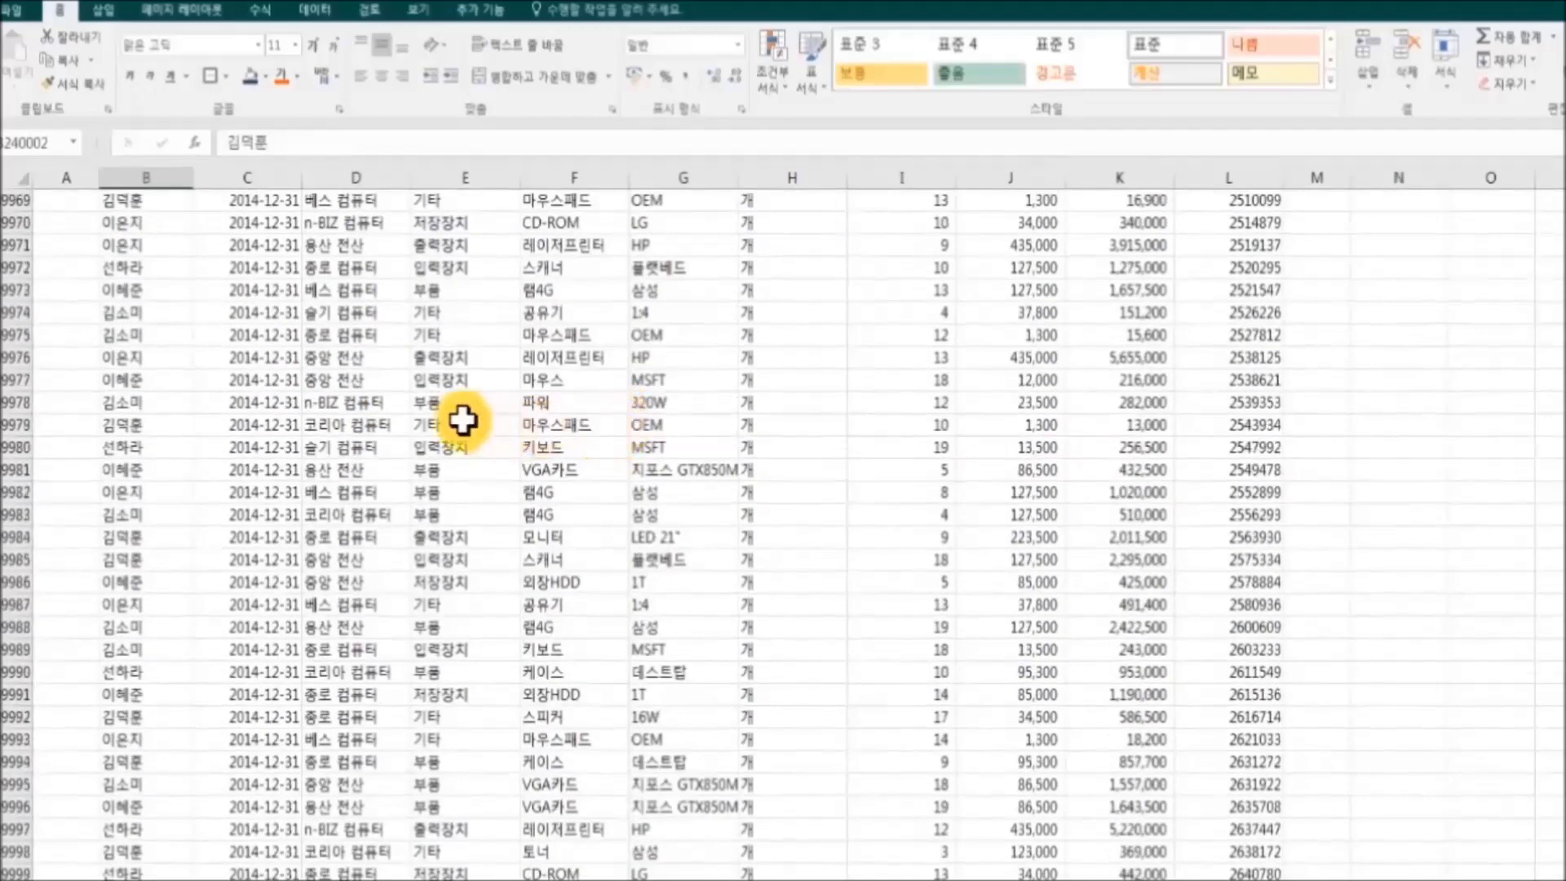
scroll(480, 459, "down", 2)
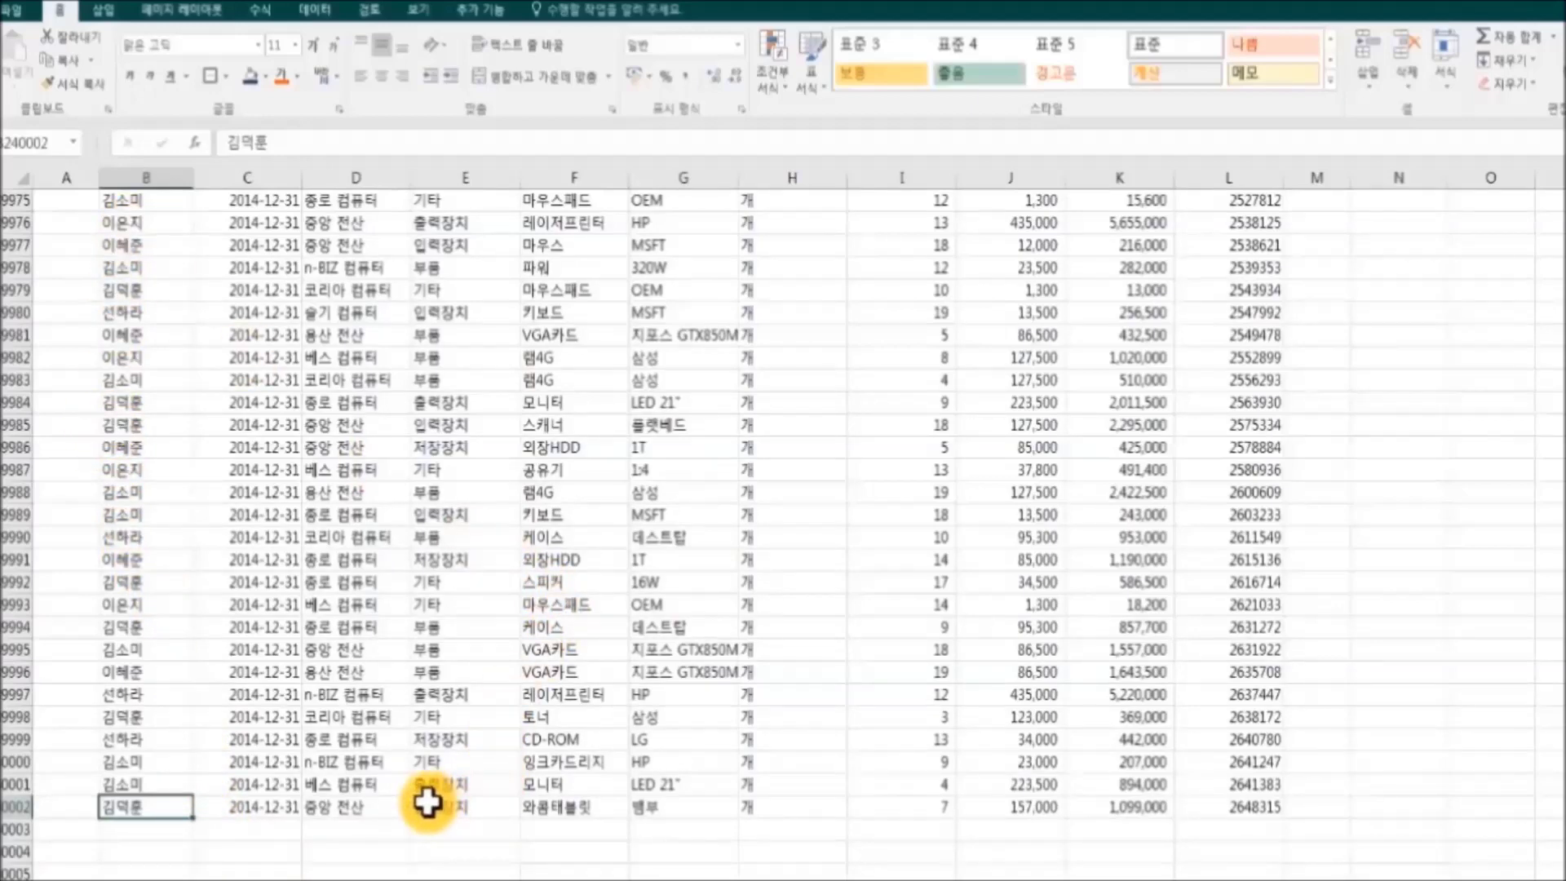
key("ctrl+Up")
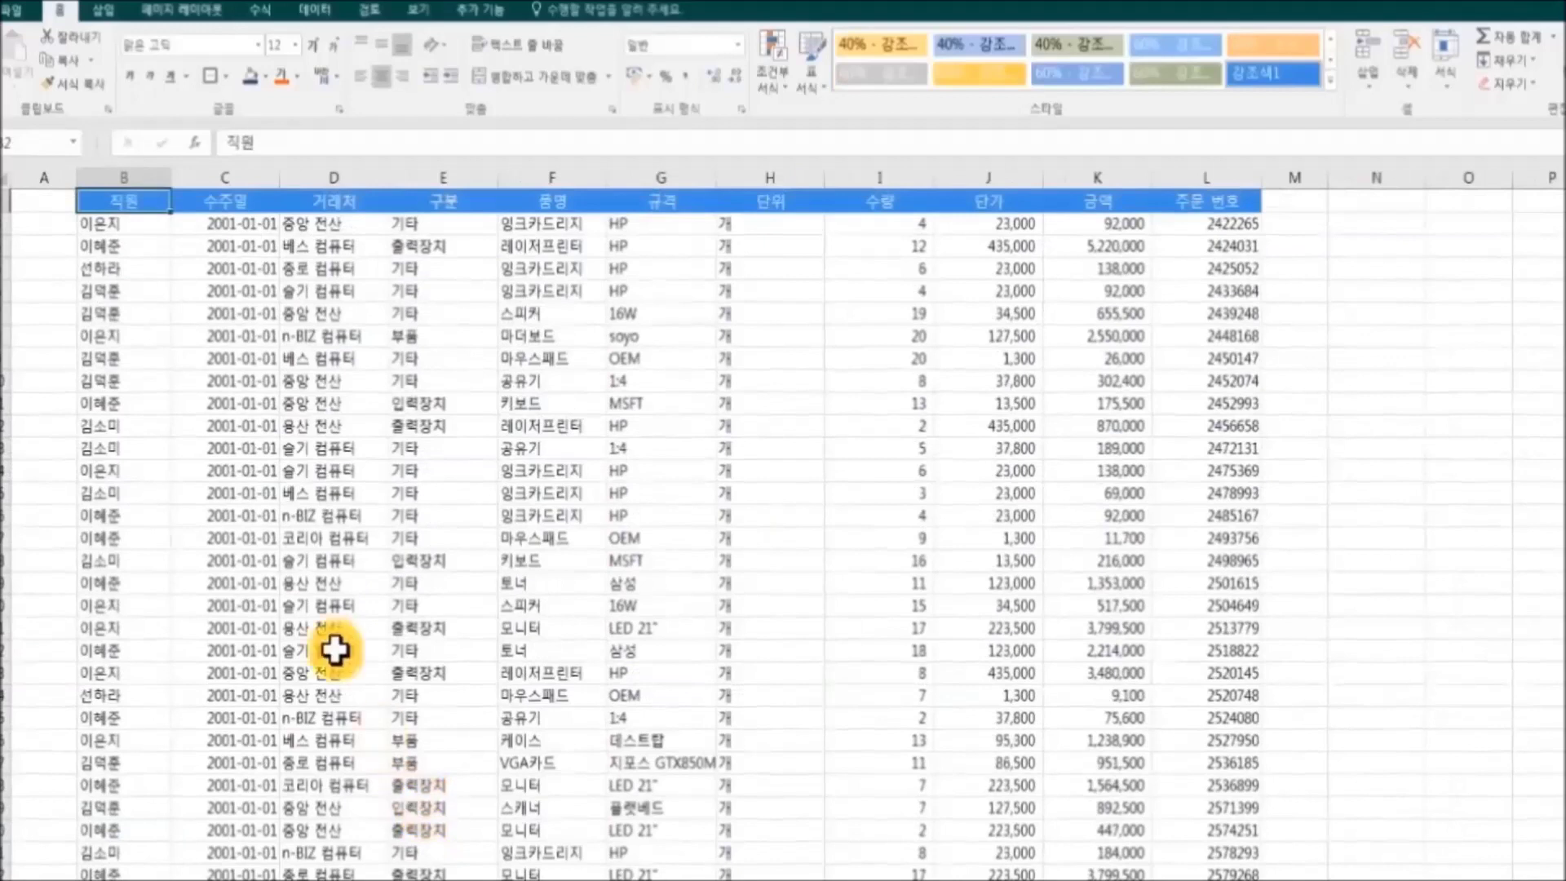
left_click(344, 355)
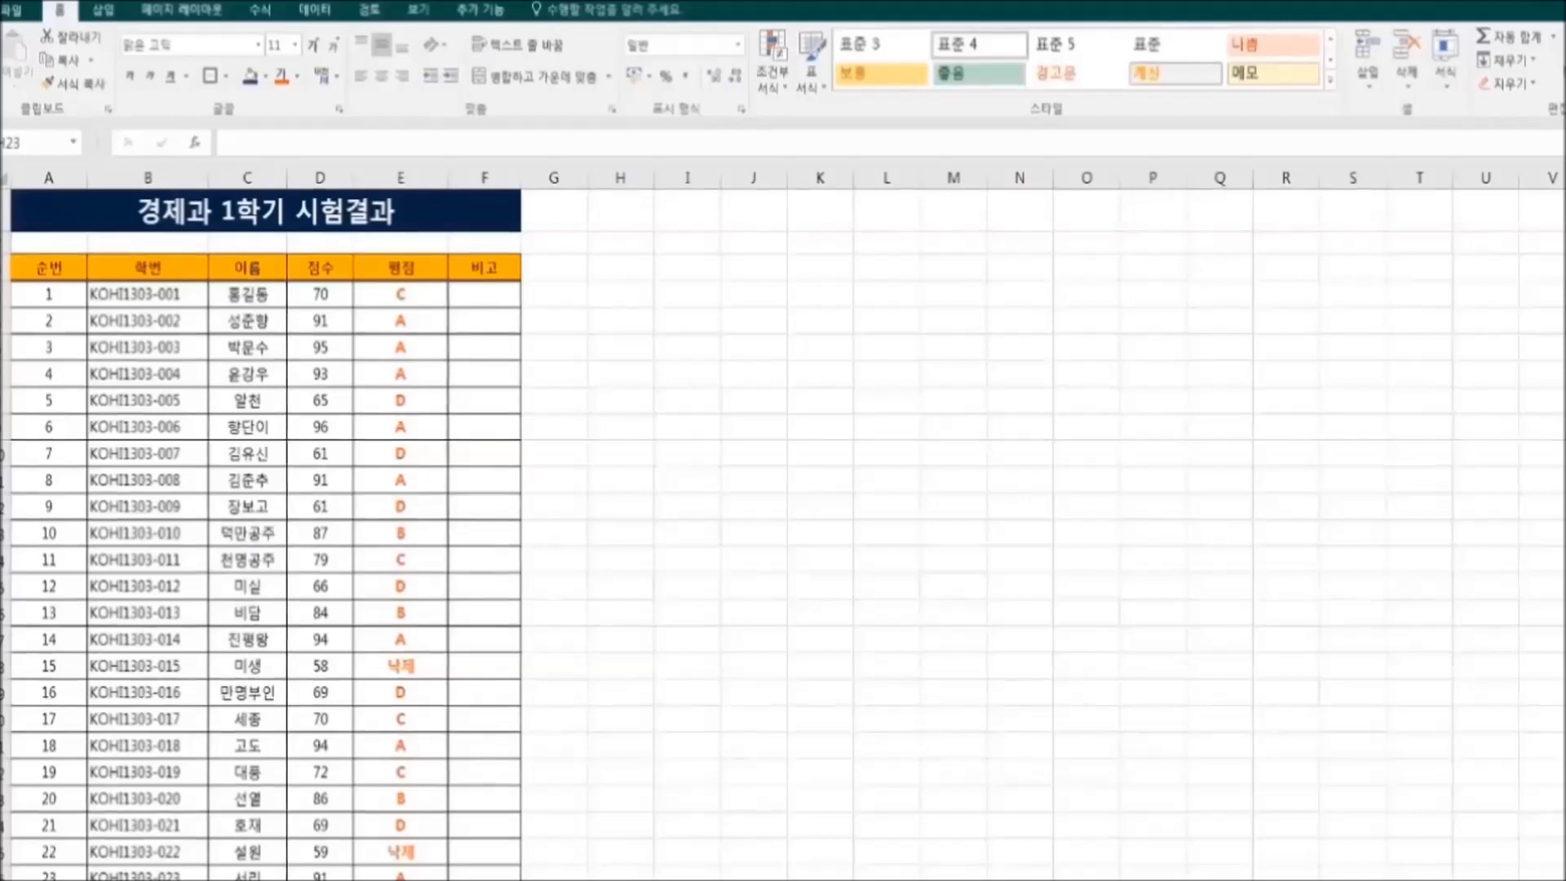
Step: Select the whole 경제과 1학기 시험결과 table from A4 and check the selection down to the last student
left_click(39, 294)
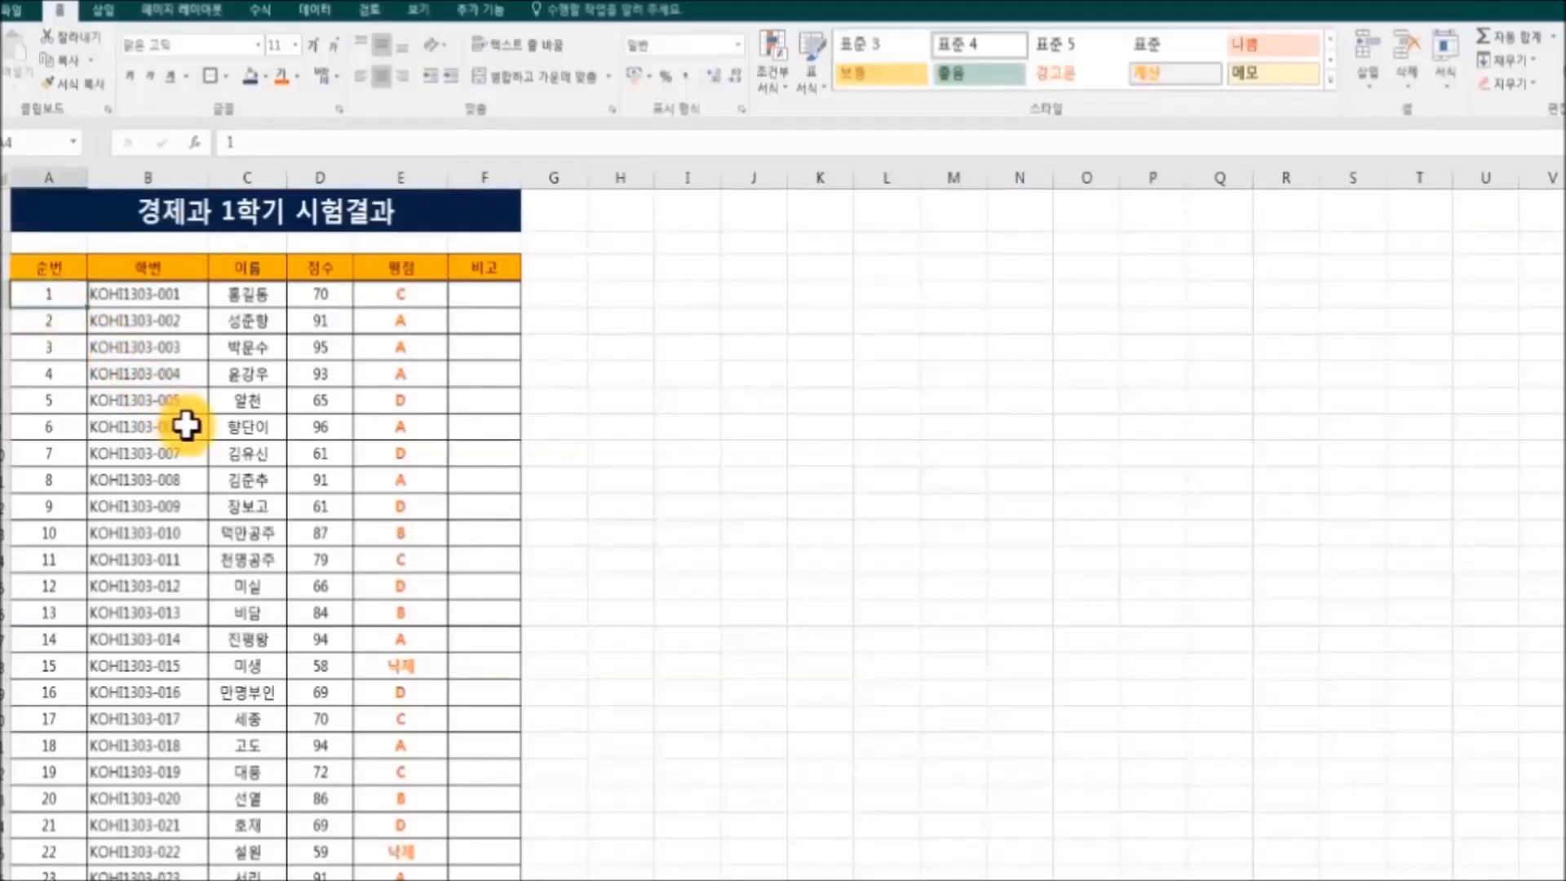
key("ctrl+a")
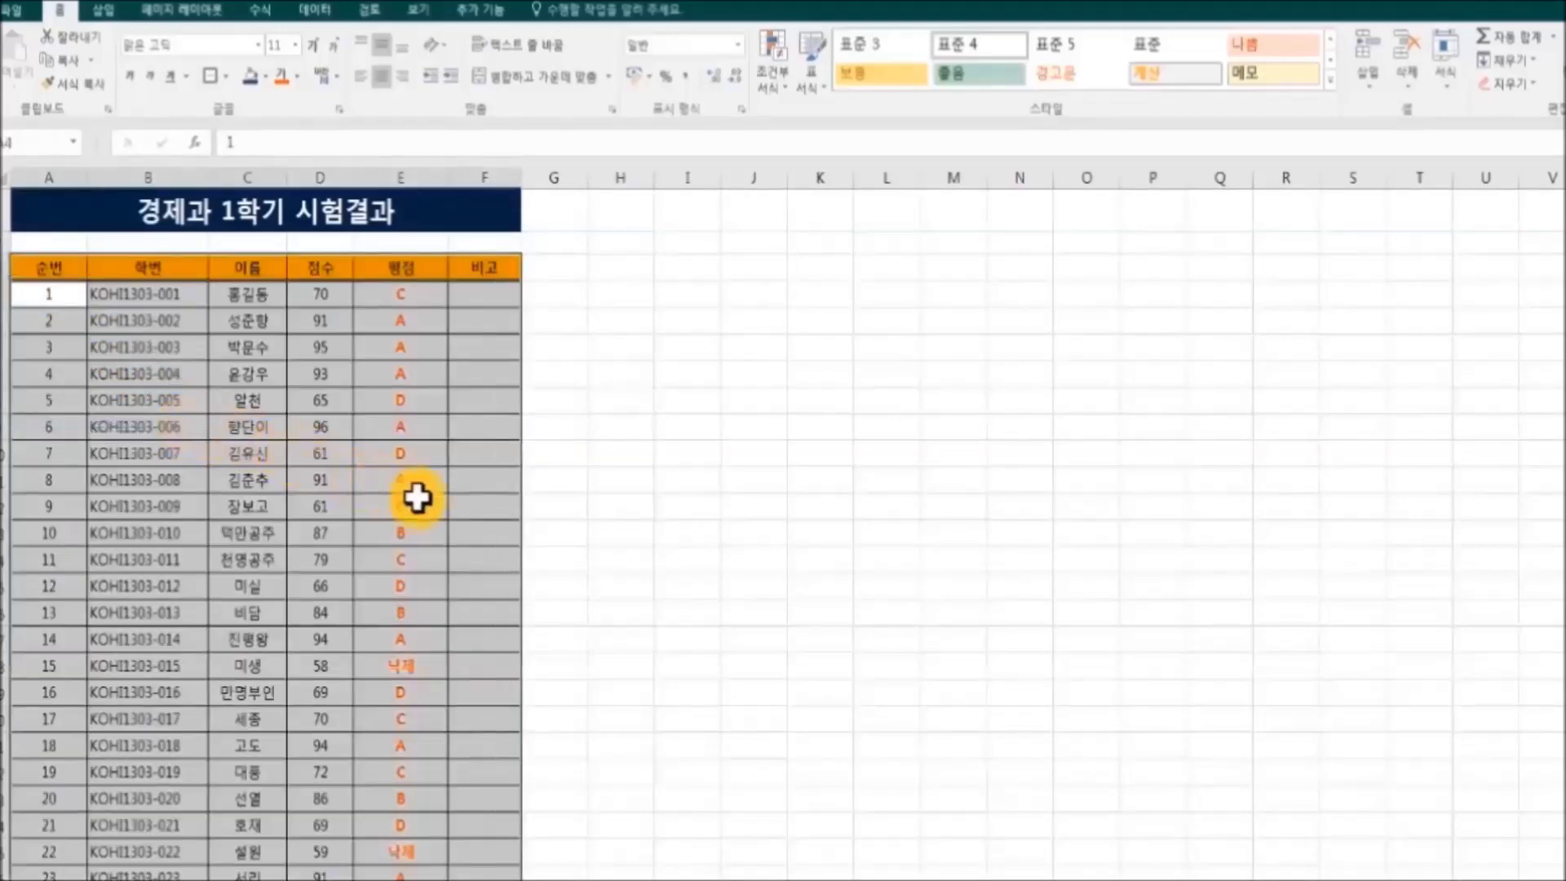
scroll(632, 550, "down", 1)
scroll(632, 550, "down", 2)
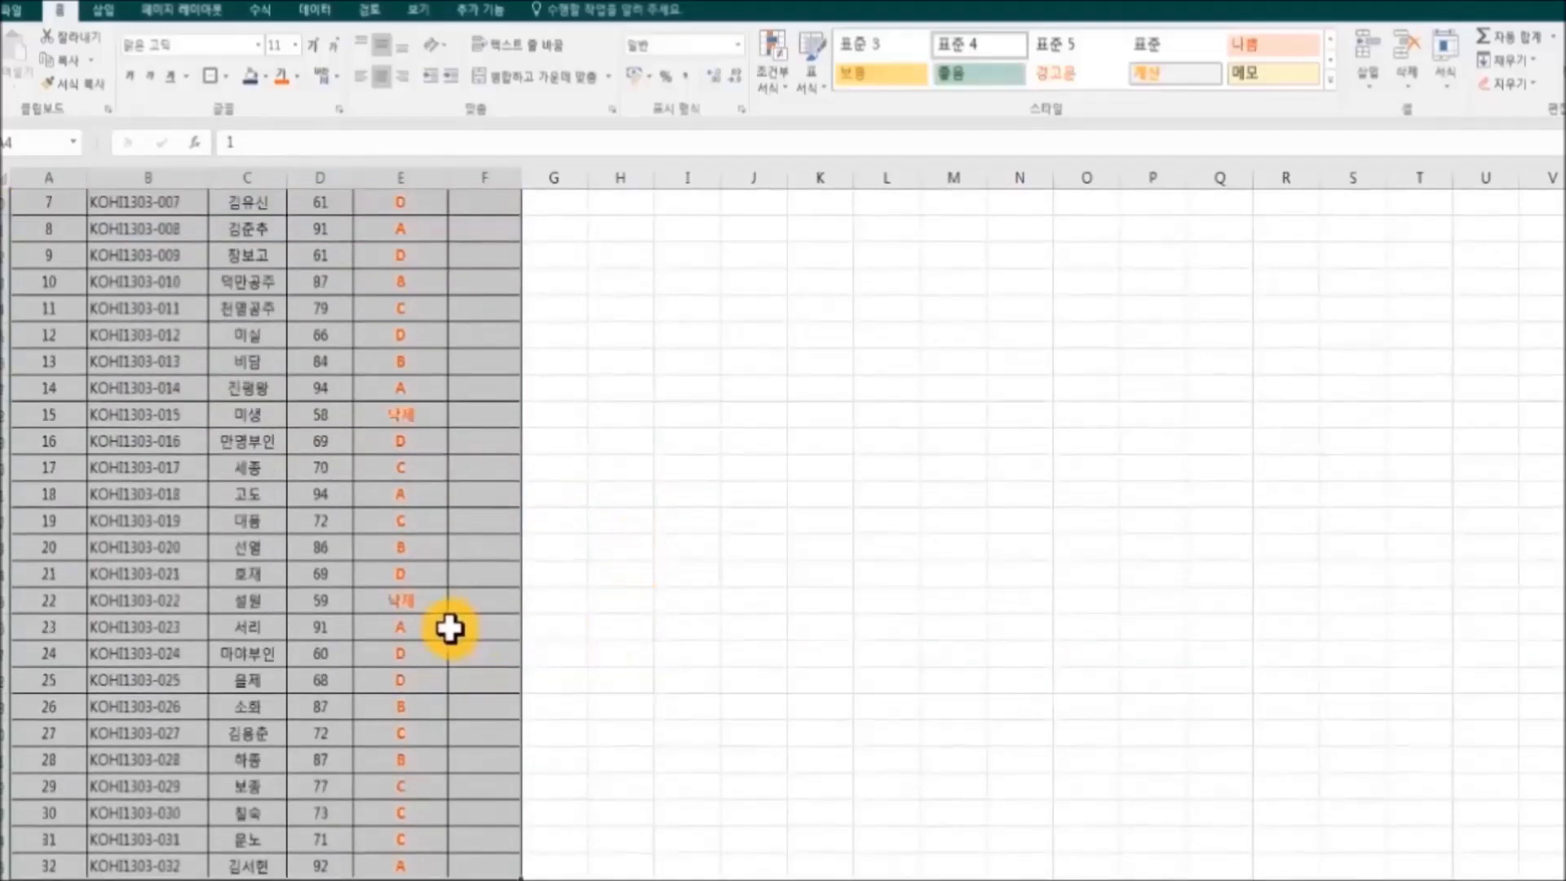
scroll(762, 682, "up", 3)
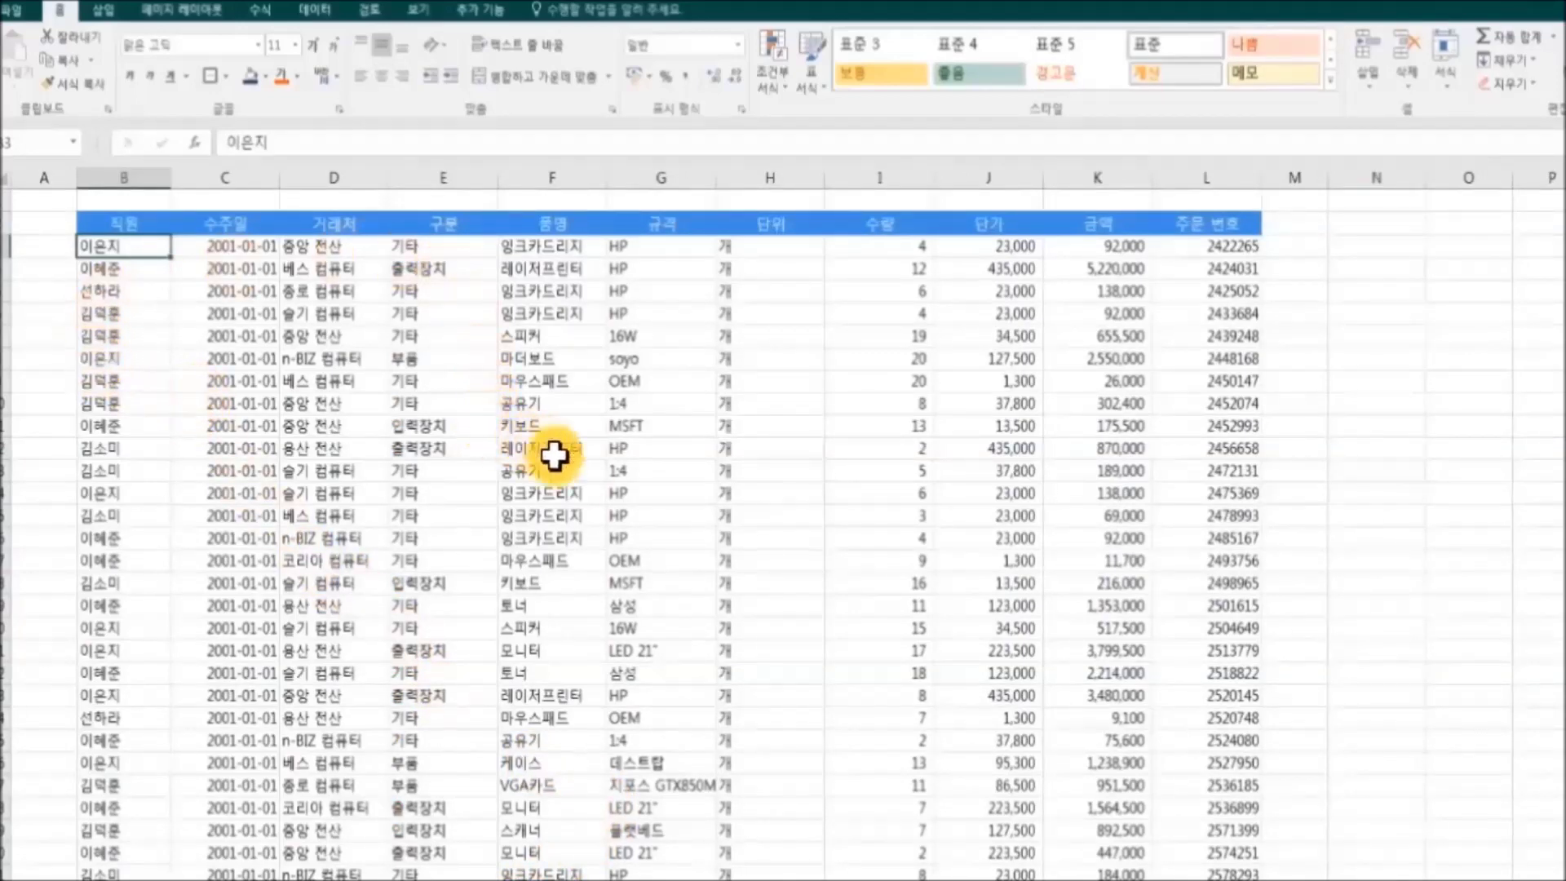
Step: Select the entire order list from B3 at once and check the selection through the rows further down
scroll(647, 489, "down", 10)
scroll(688, 528, "down", 15)
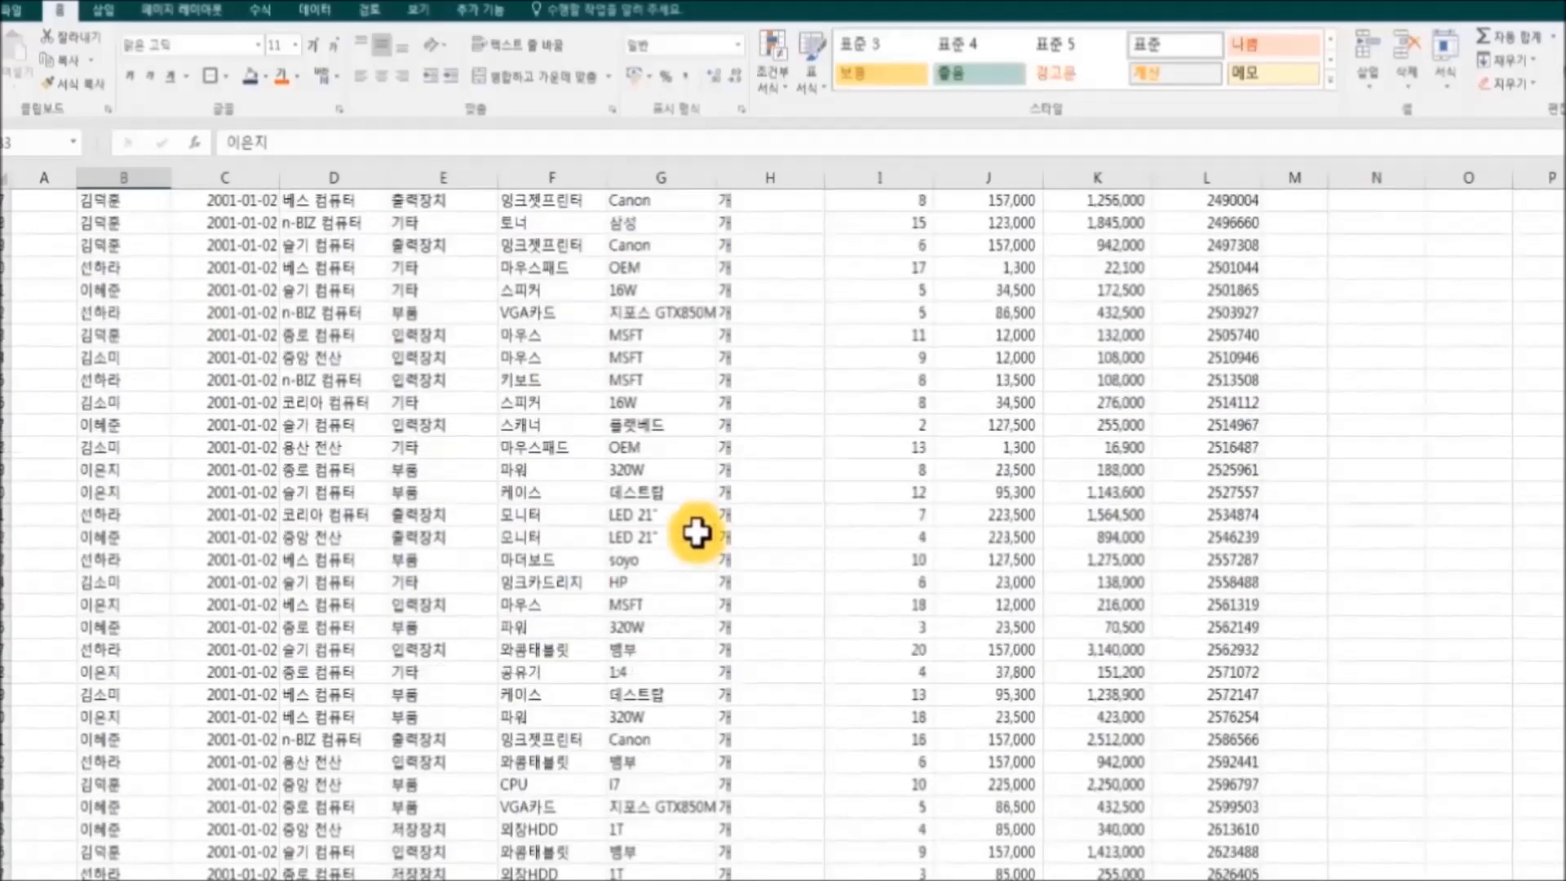
scroll(695, 533, "up", 12)
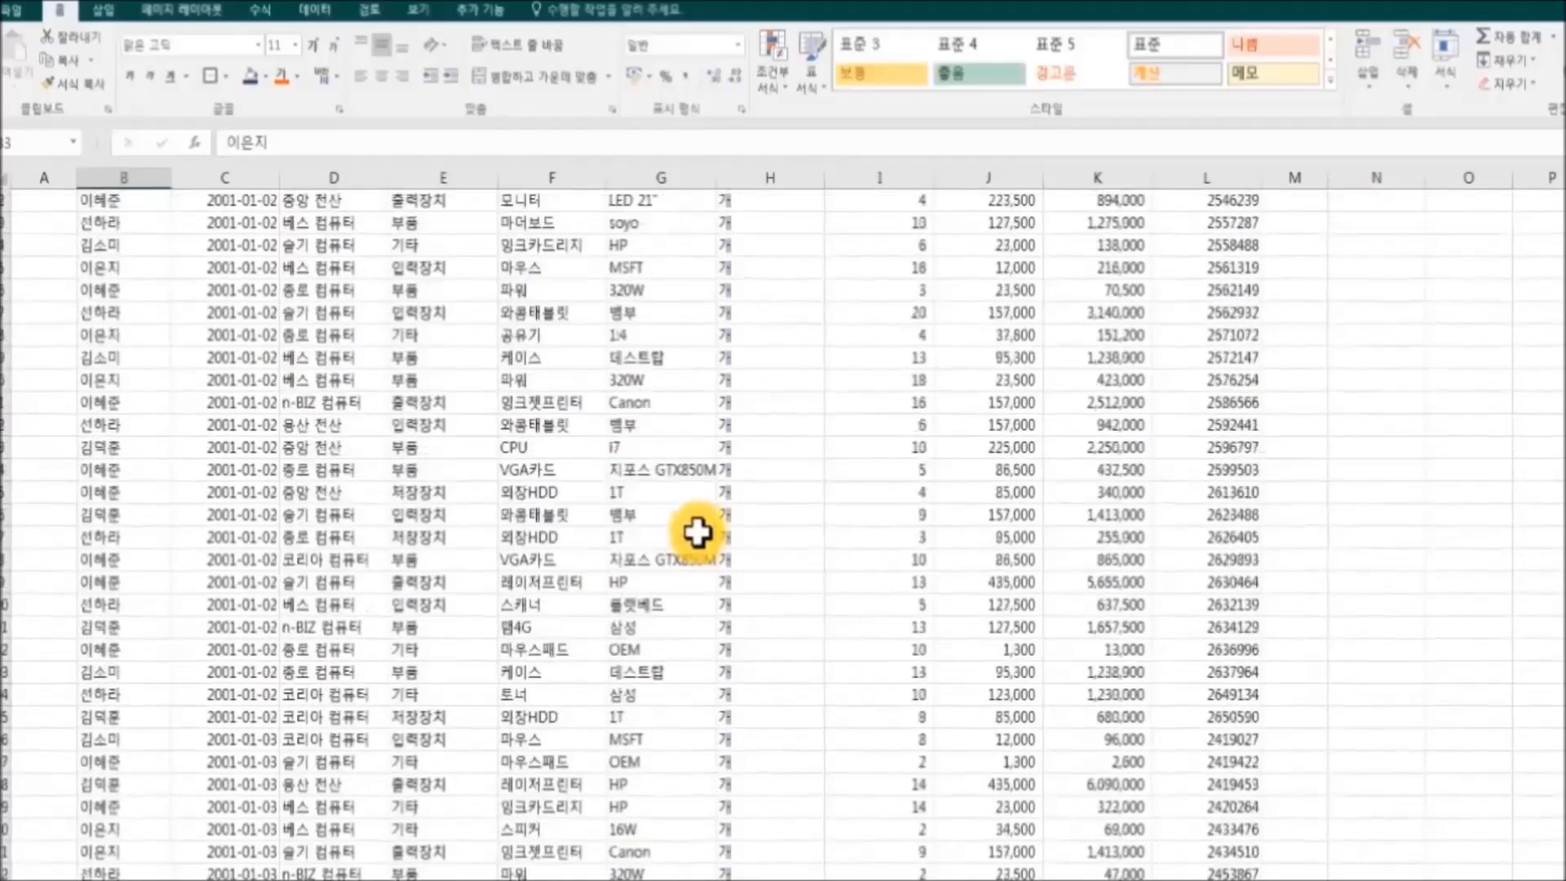
scroll(695, 533, "up", 10)
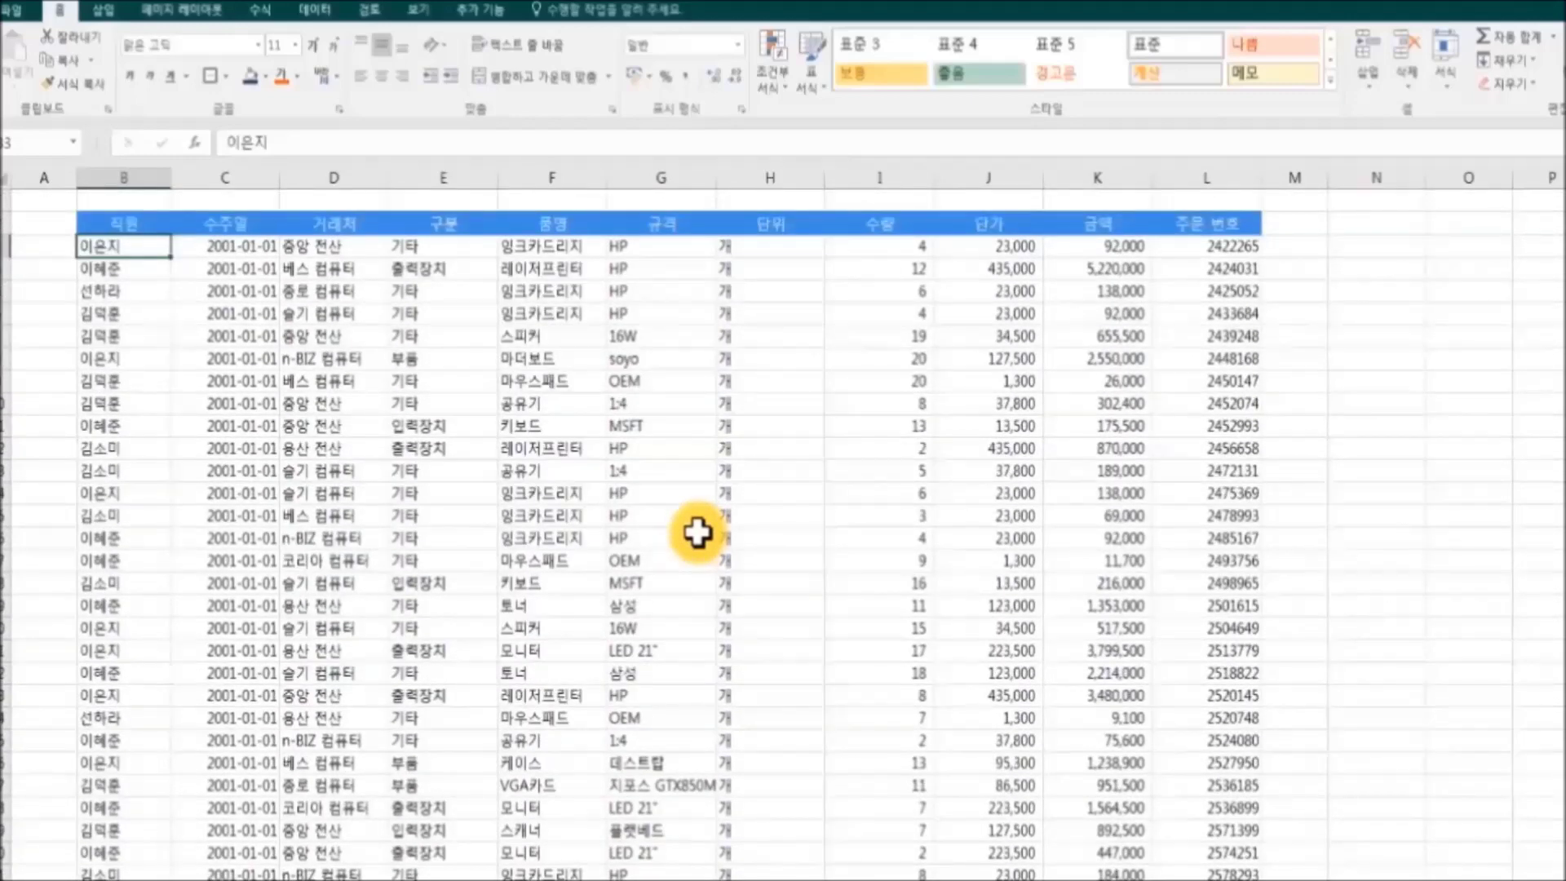
key("ctrl+a")
scroll(839, 498, "down", 12)
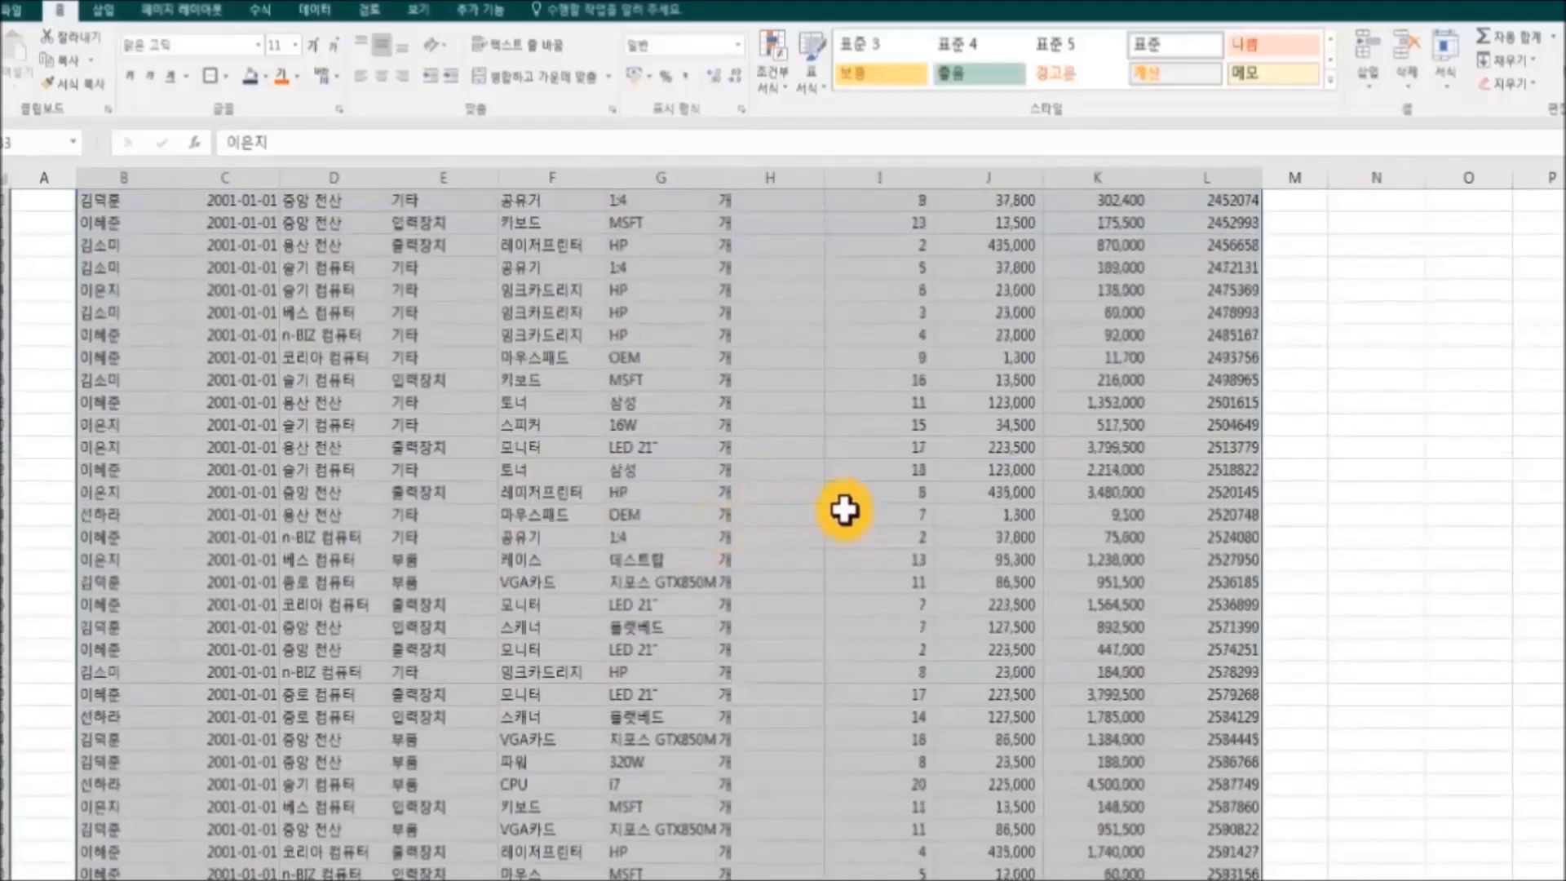
scroll(930, 595, "down", 20)
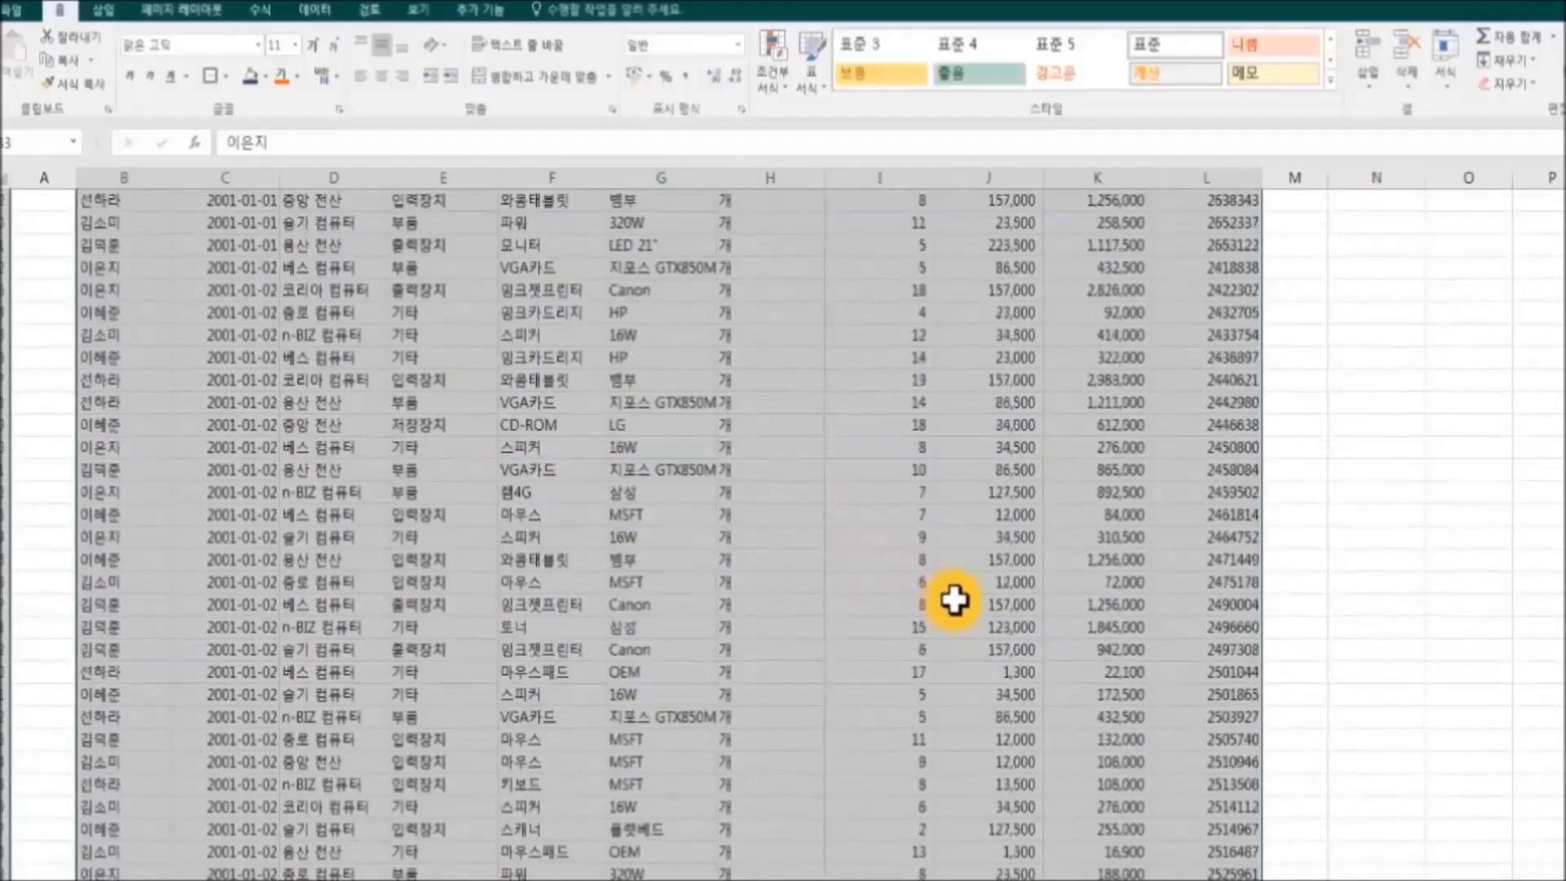
scroll(959, 602, "down", 4)
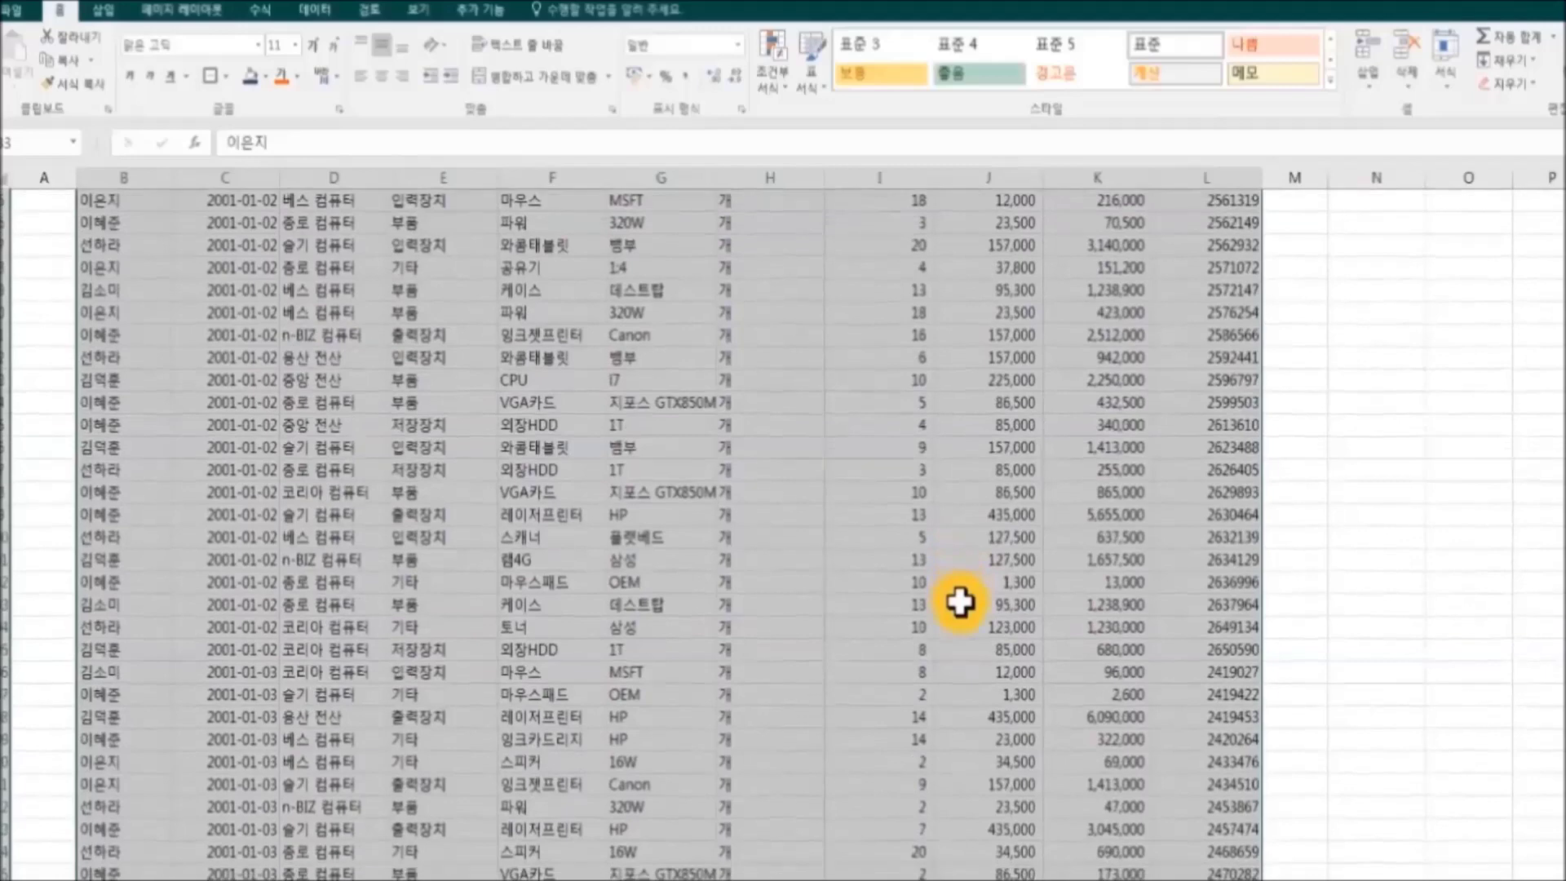
scroll(959, 602, "up", 15)
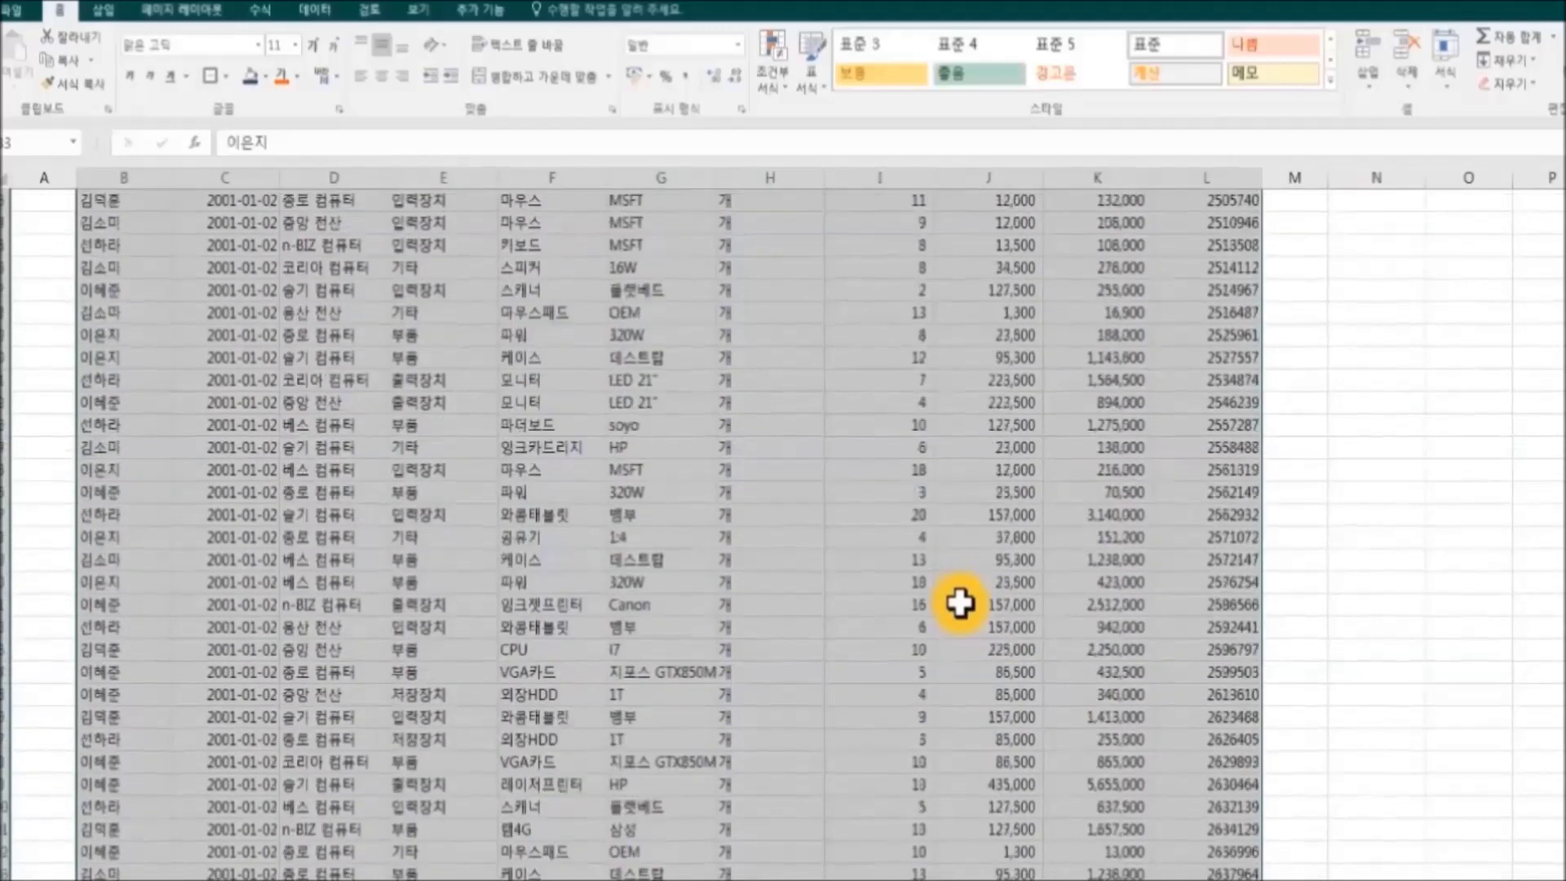
scroll(959, 602, "up", 10)
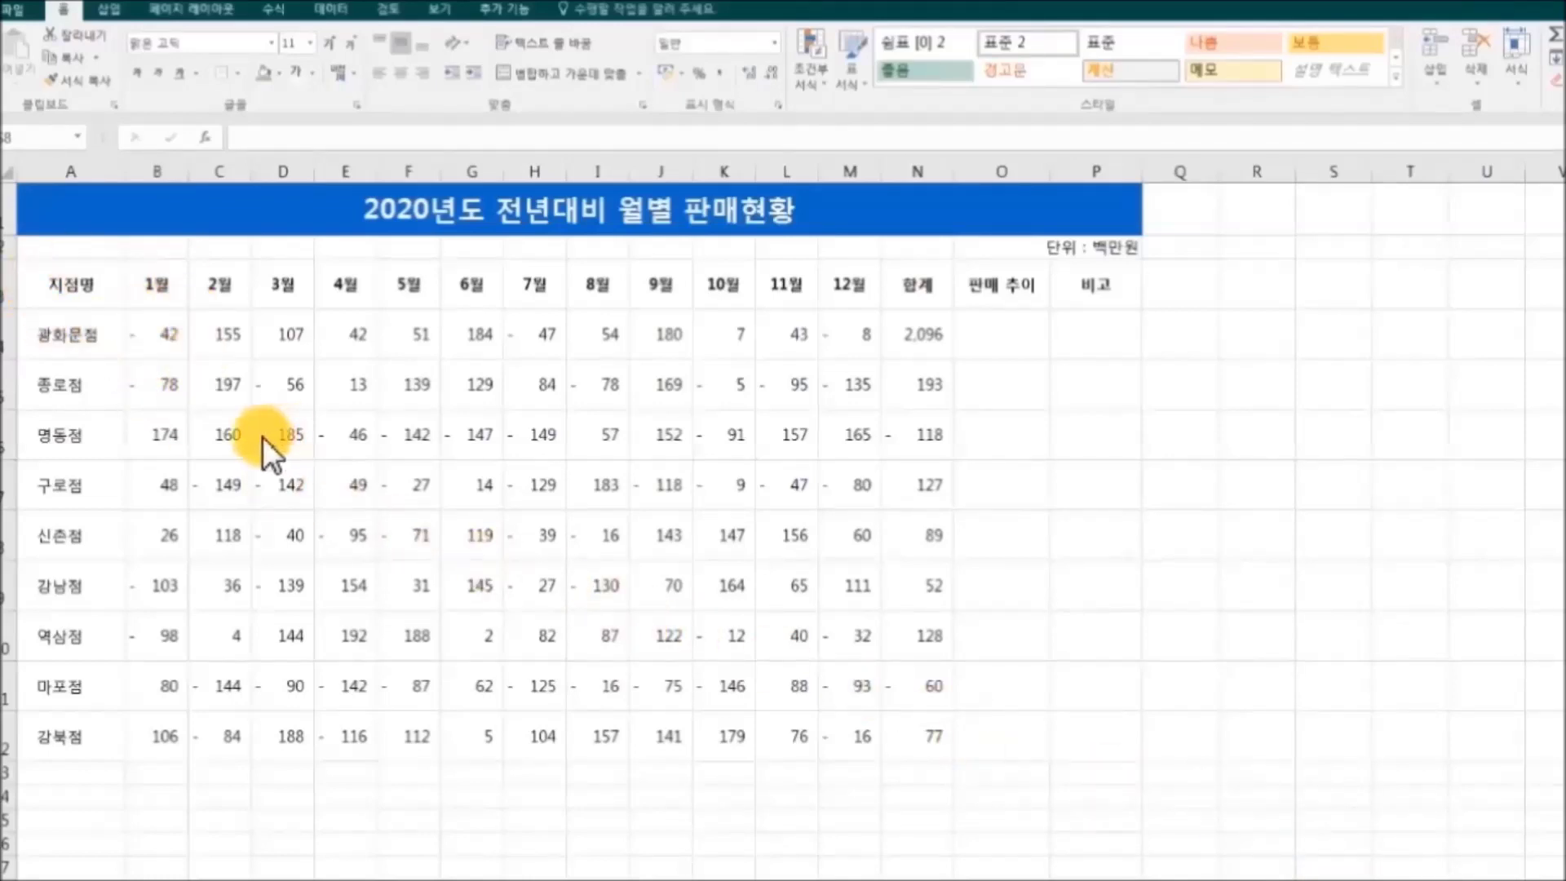
left_click(63, 295)
left_click_drag(120, 283, 1078, 285)
left_click(1182, 372)
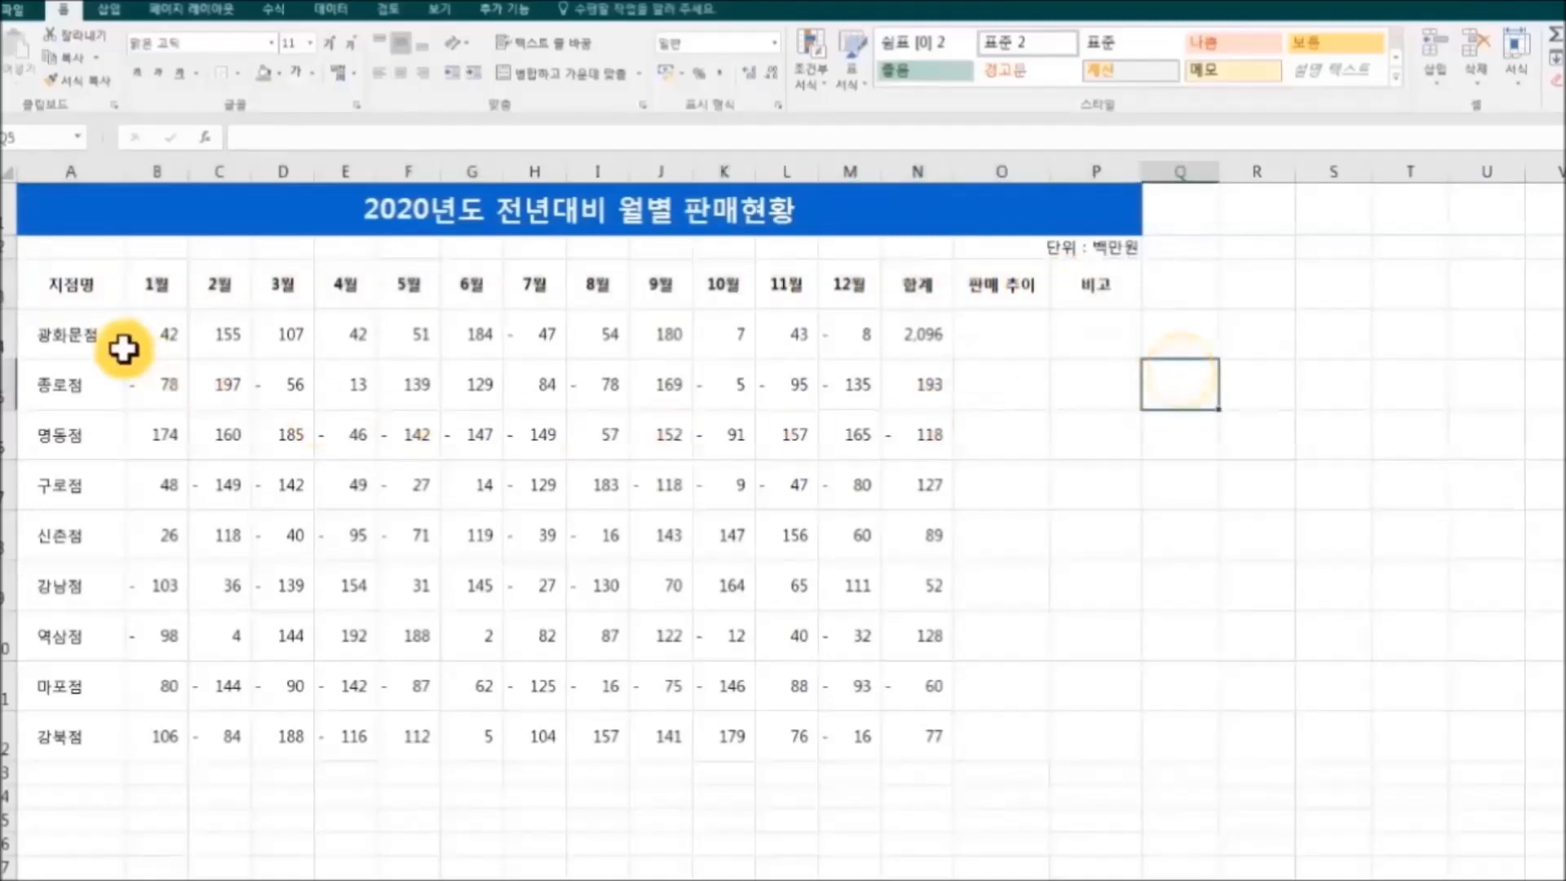
Step: Format the header row A3:P3, from 지점명 to 비고, with a dark green fill and white text
left_click(74, 285)
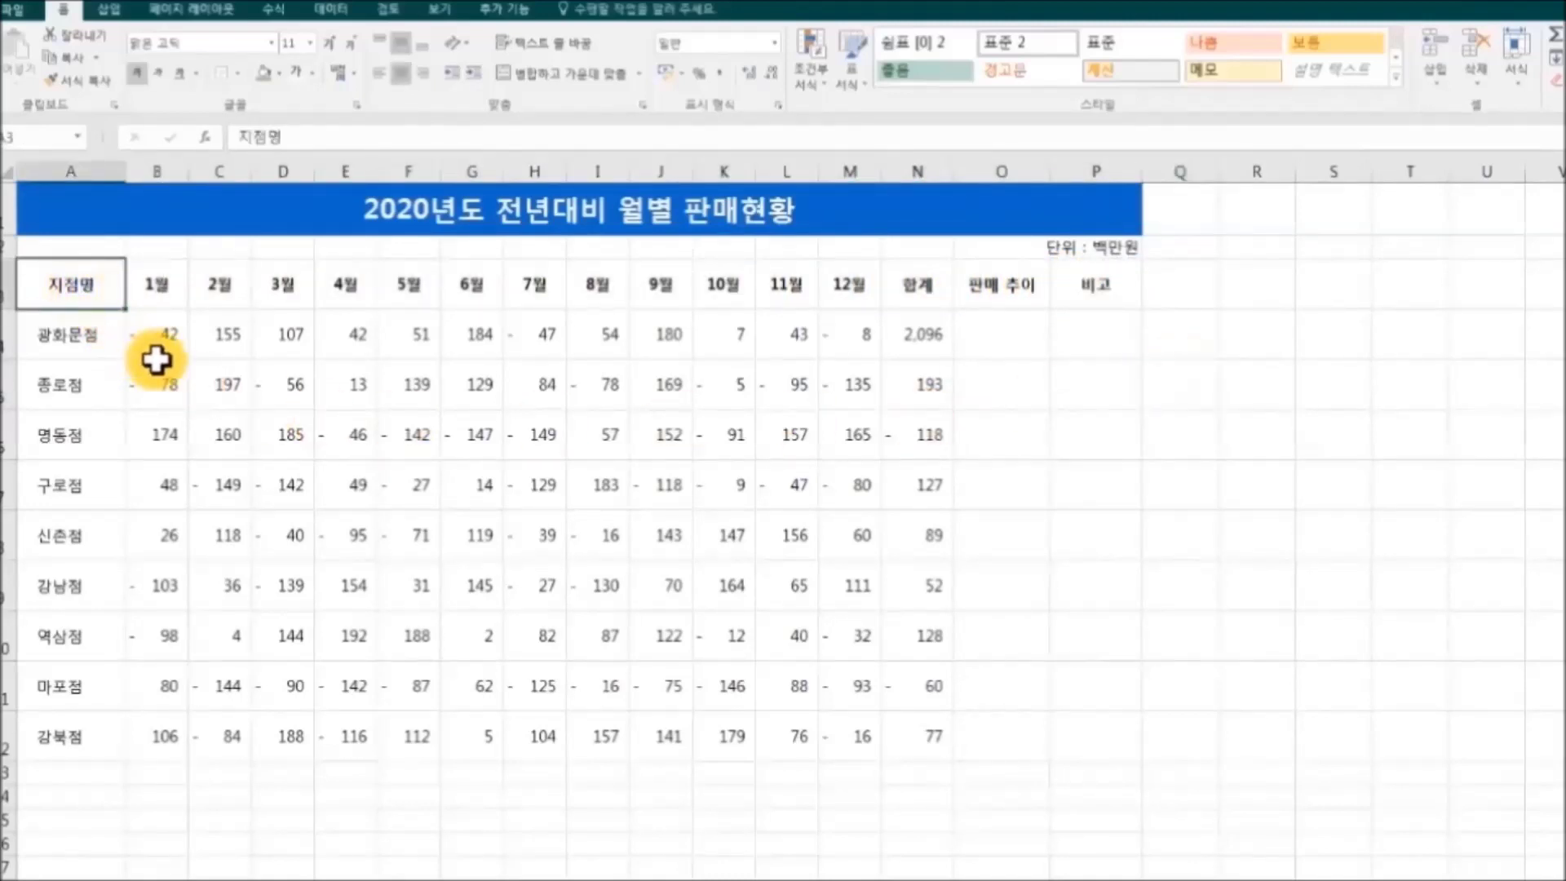
left_click(1094, 289, "shift")
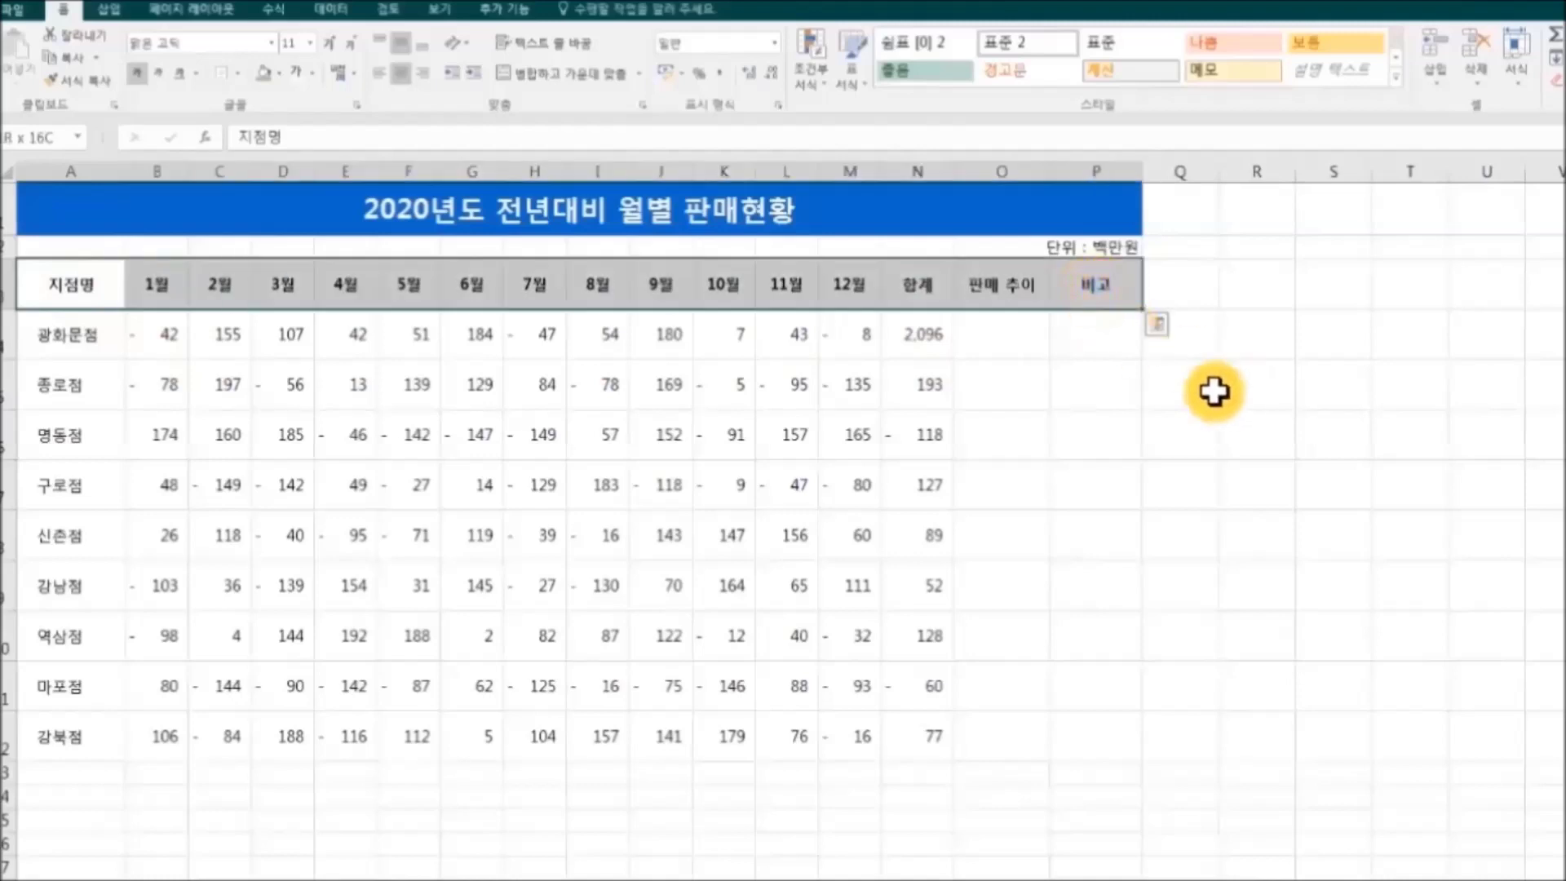
left_click(278, 72)
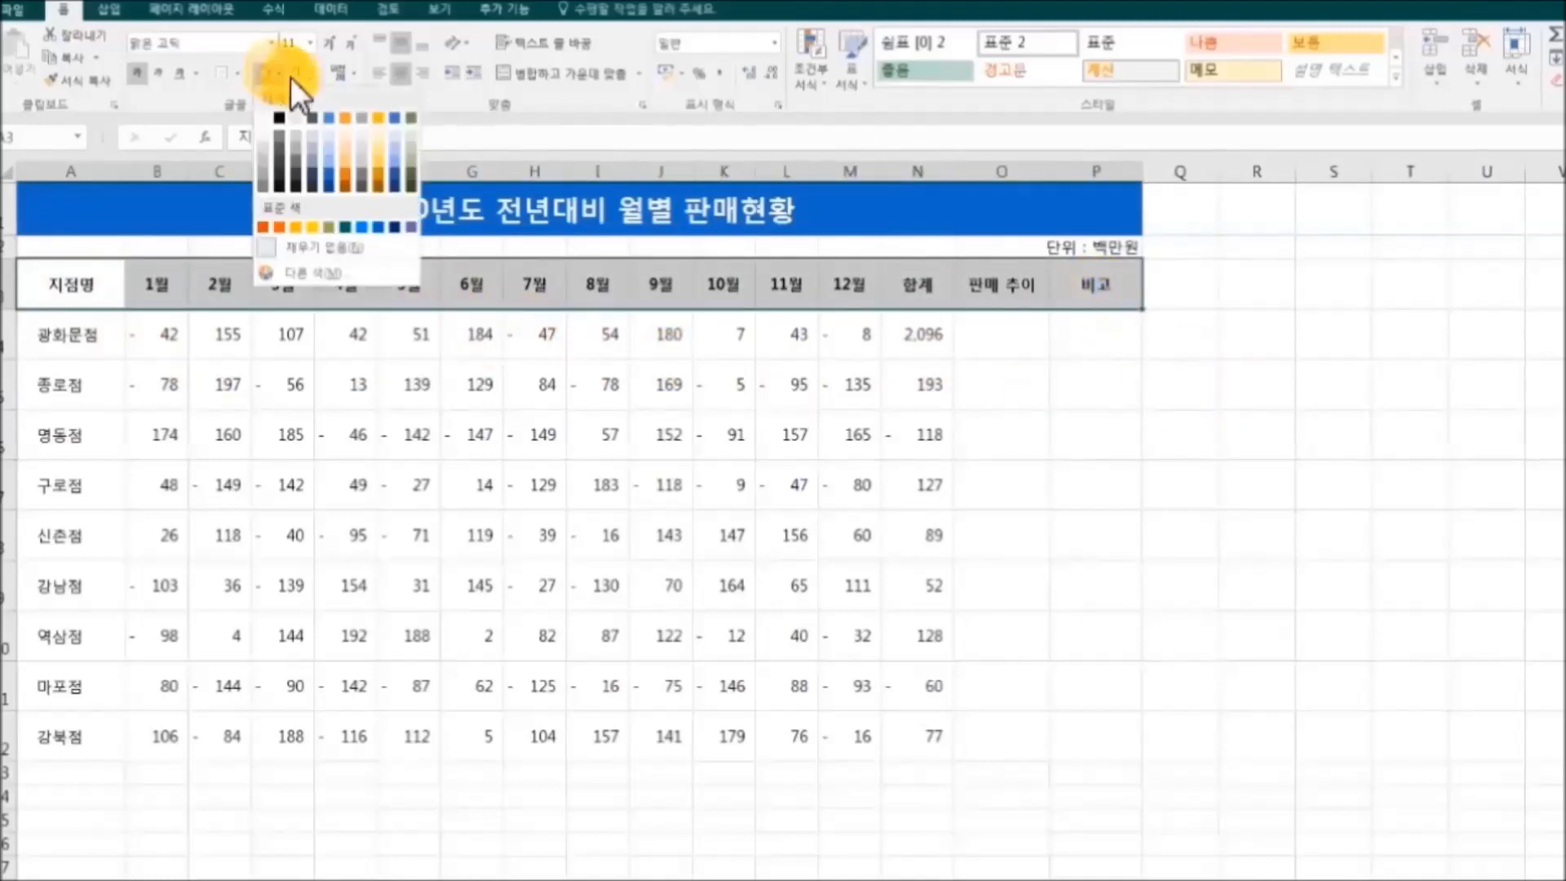
left_click(410, 173)
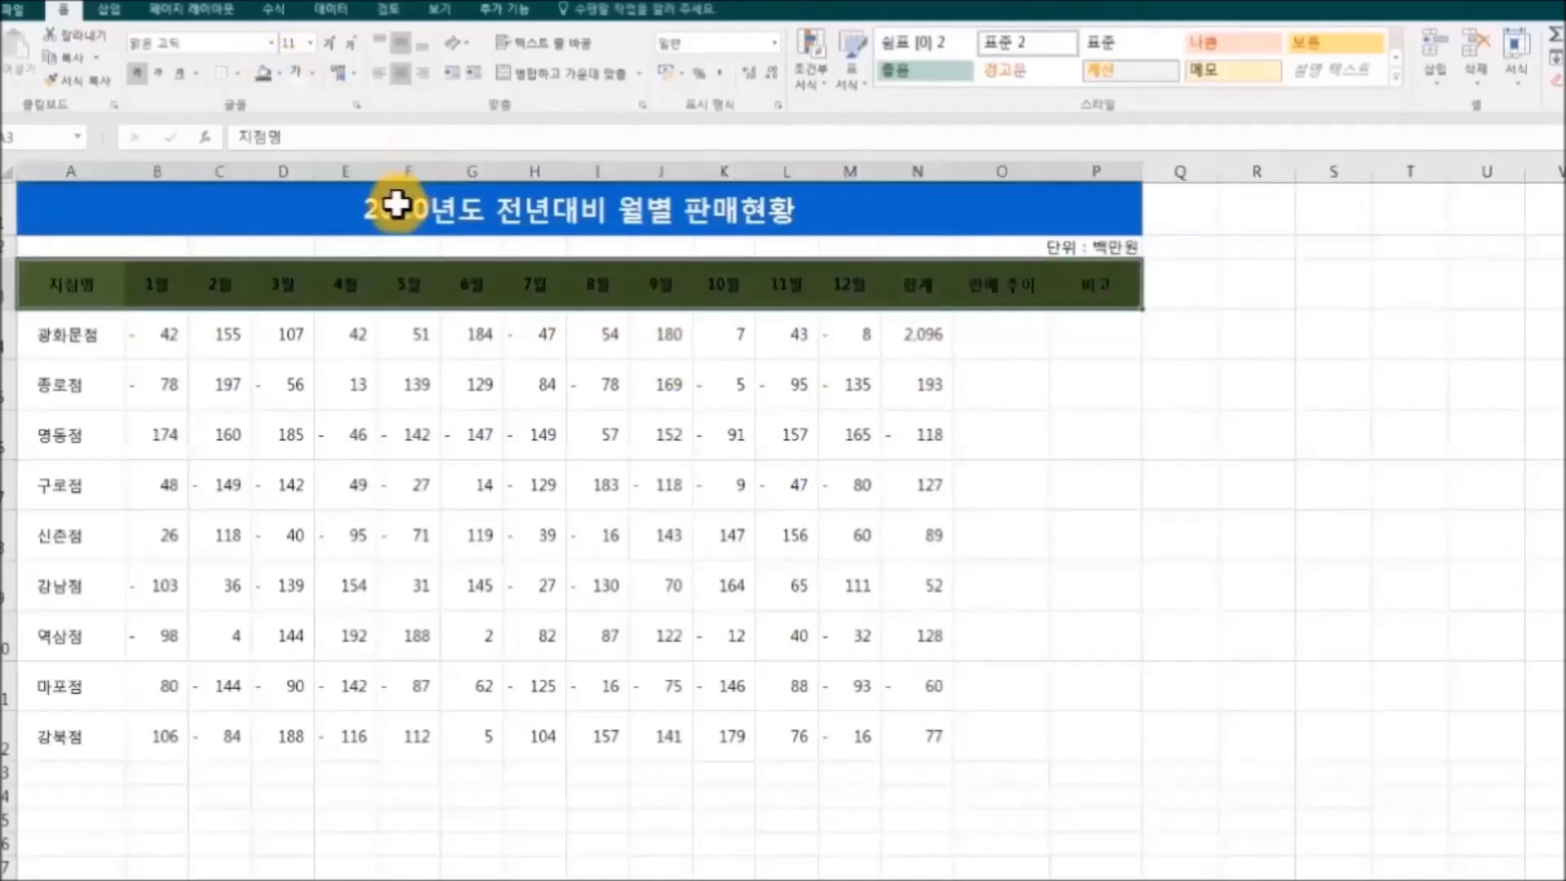
left_click(313, 73)
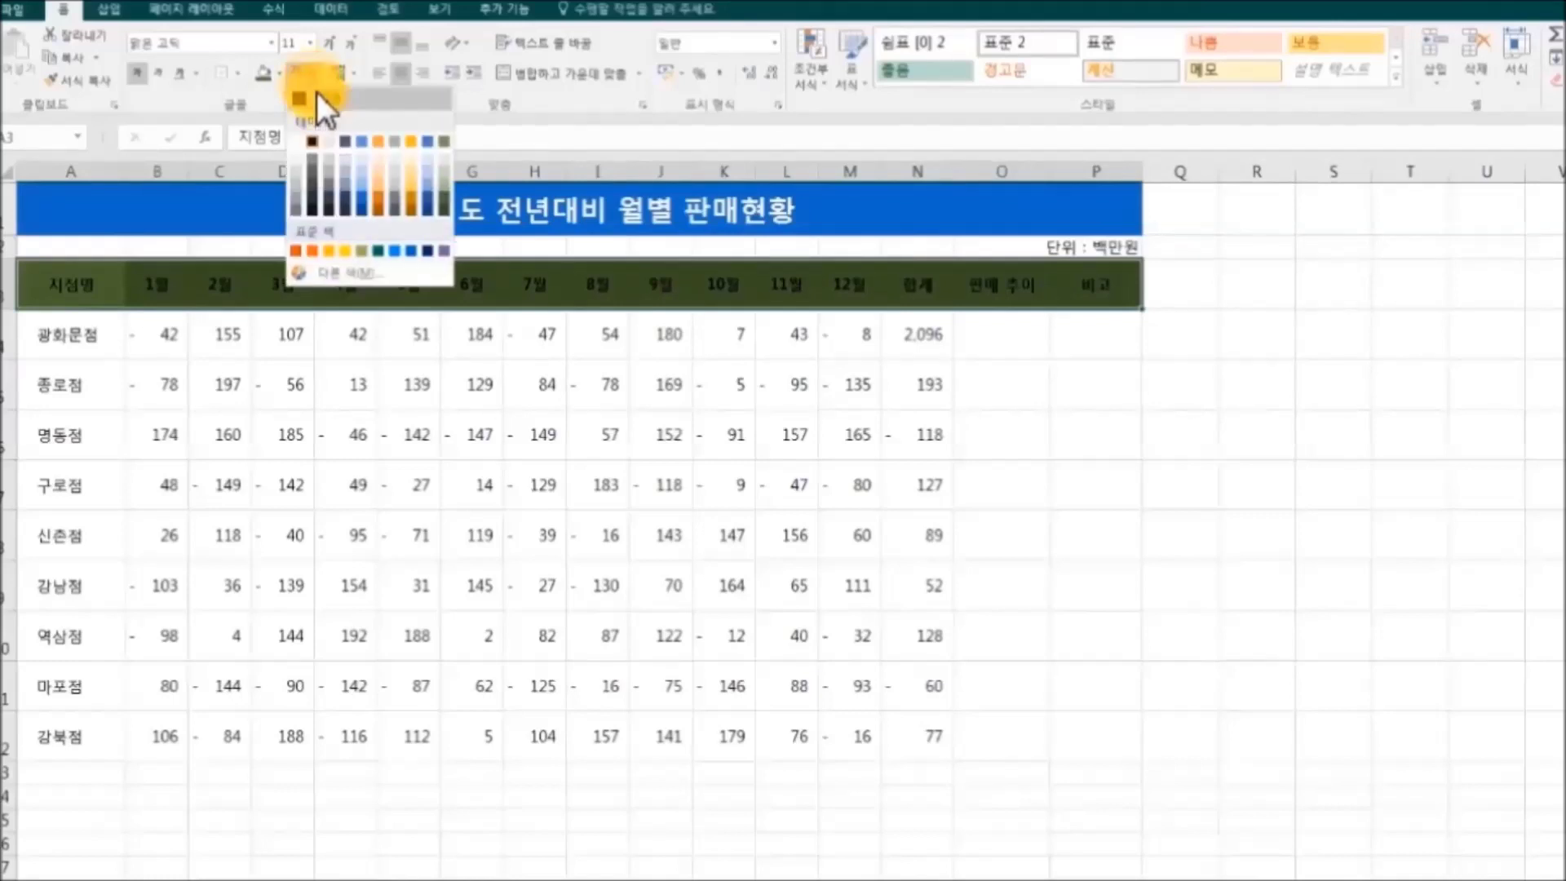
left_click(303, 140)
left_click(1157, 399)
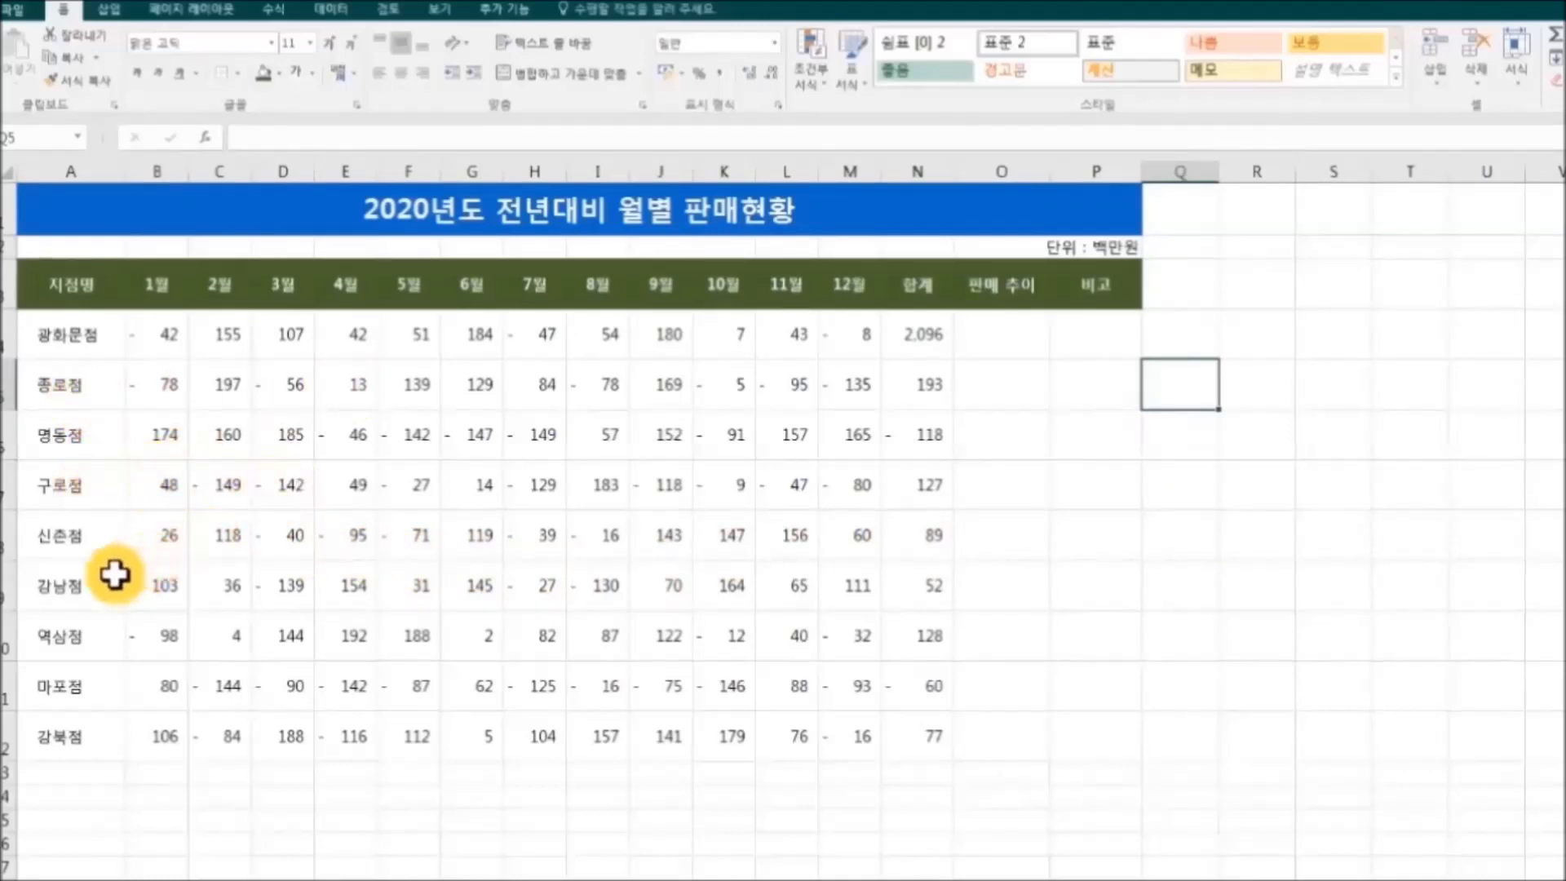
Step: Fill the 종로점 row A5:P5 with light gray
left_click(91, 397)
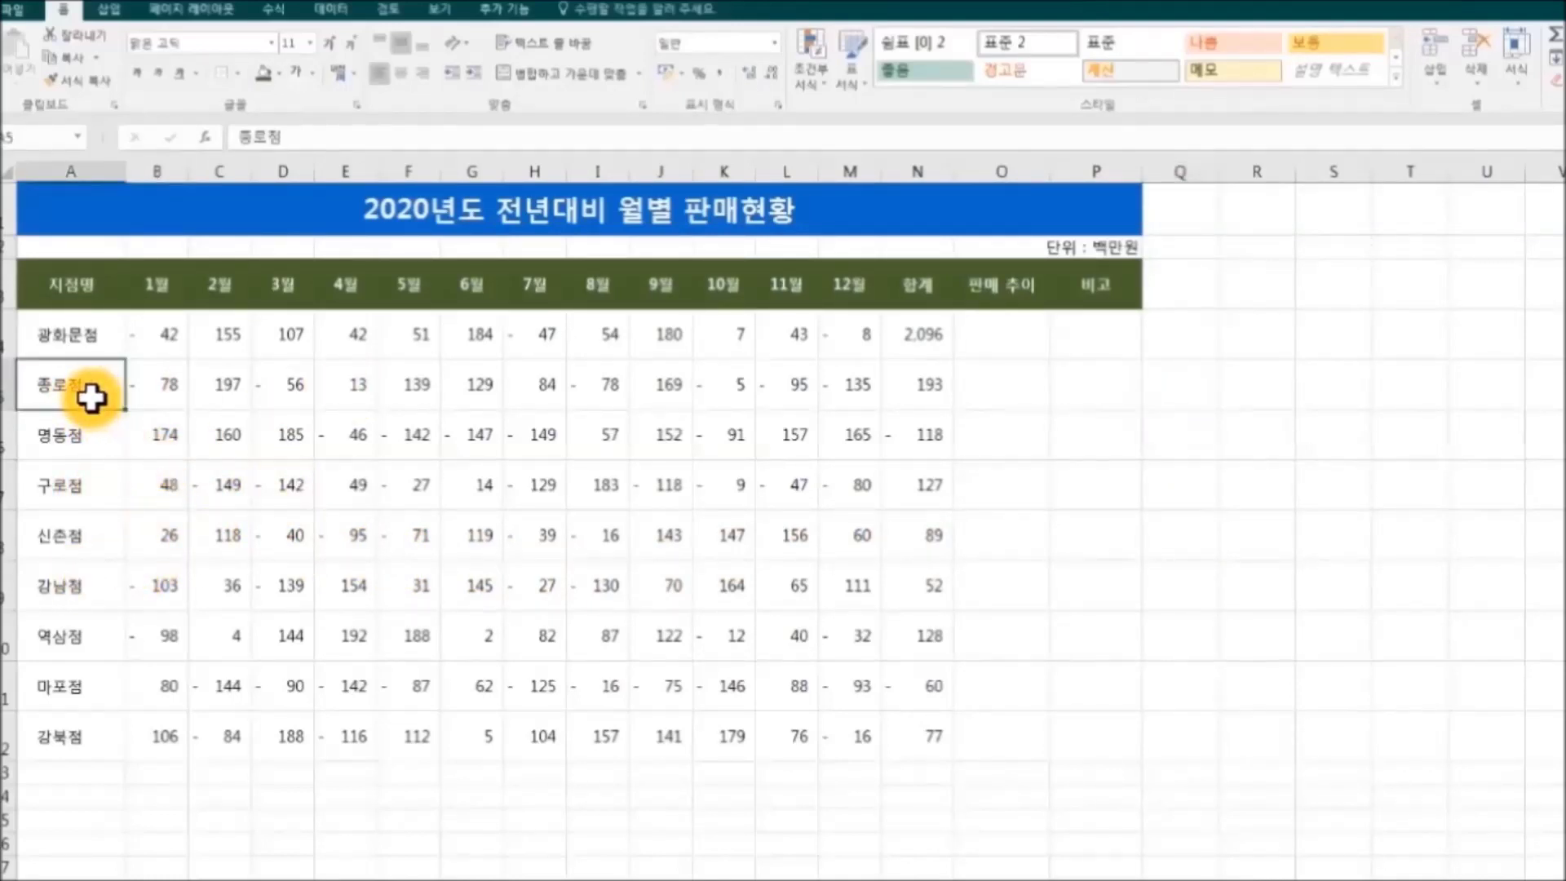
left_click(1094, 388, "shift")
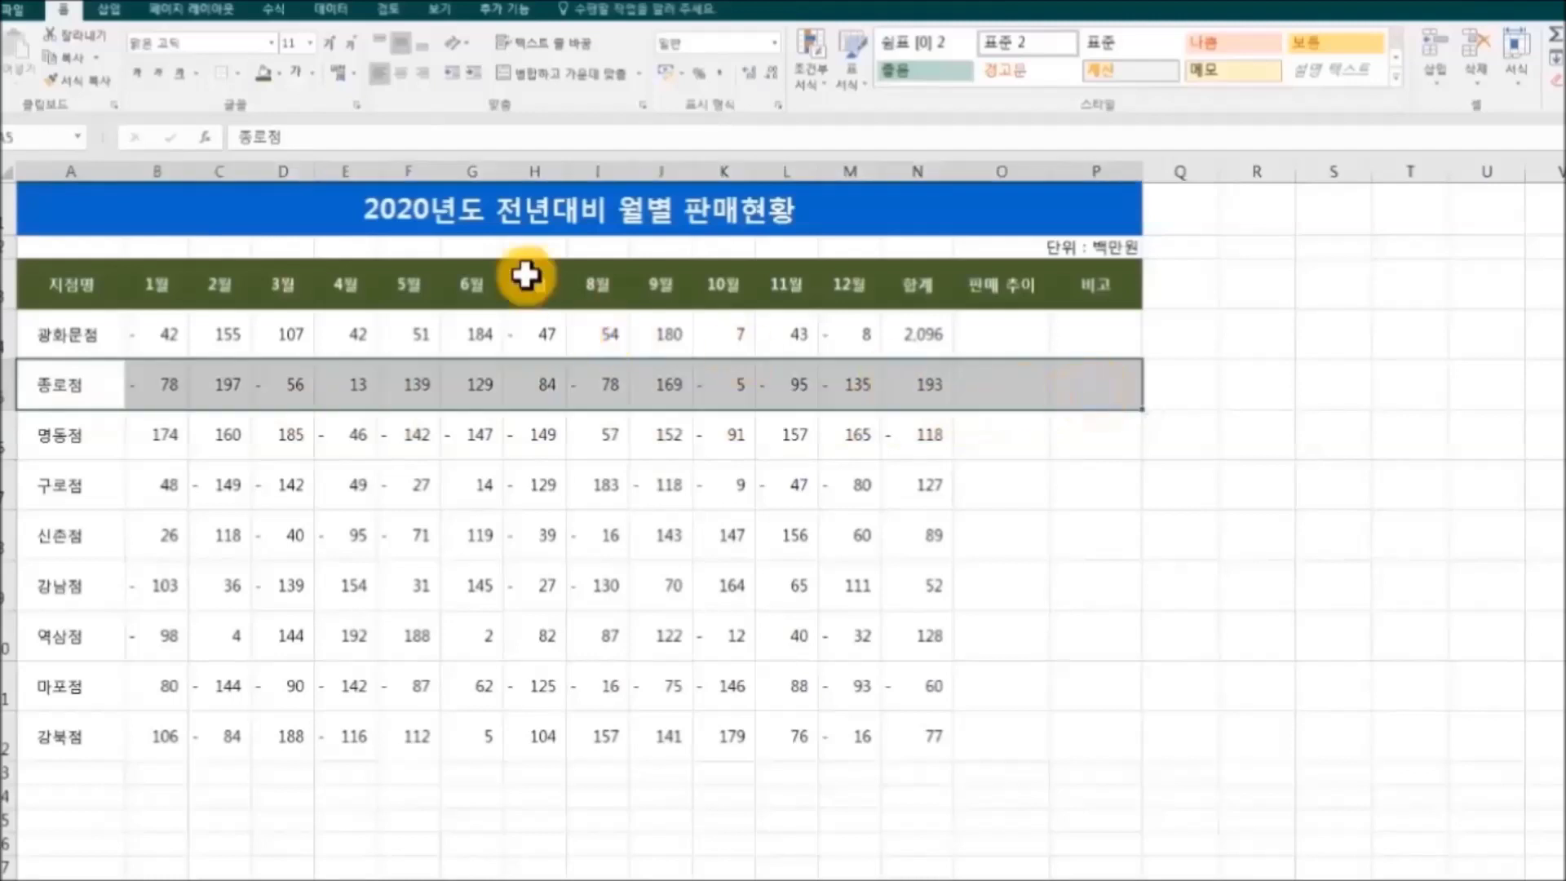
left_click(281, 80)
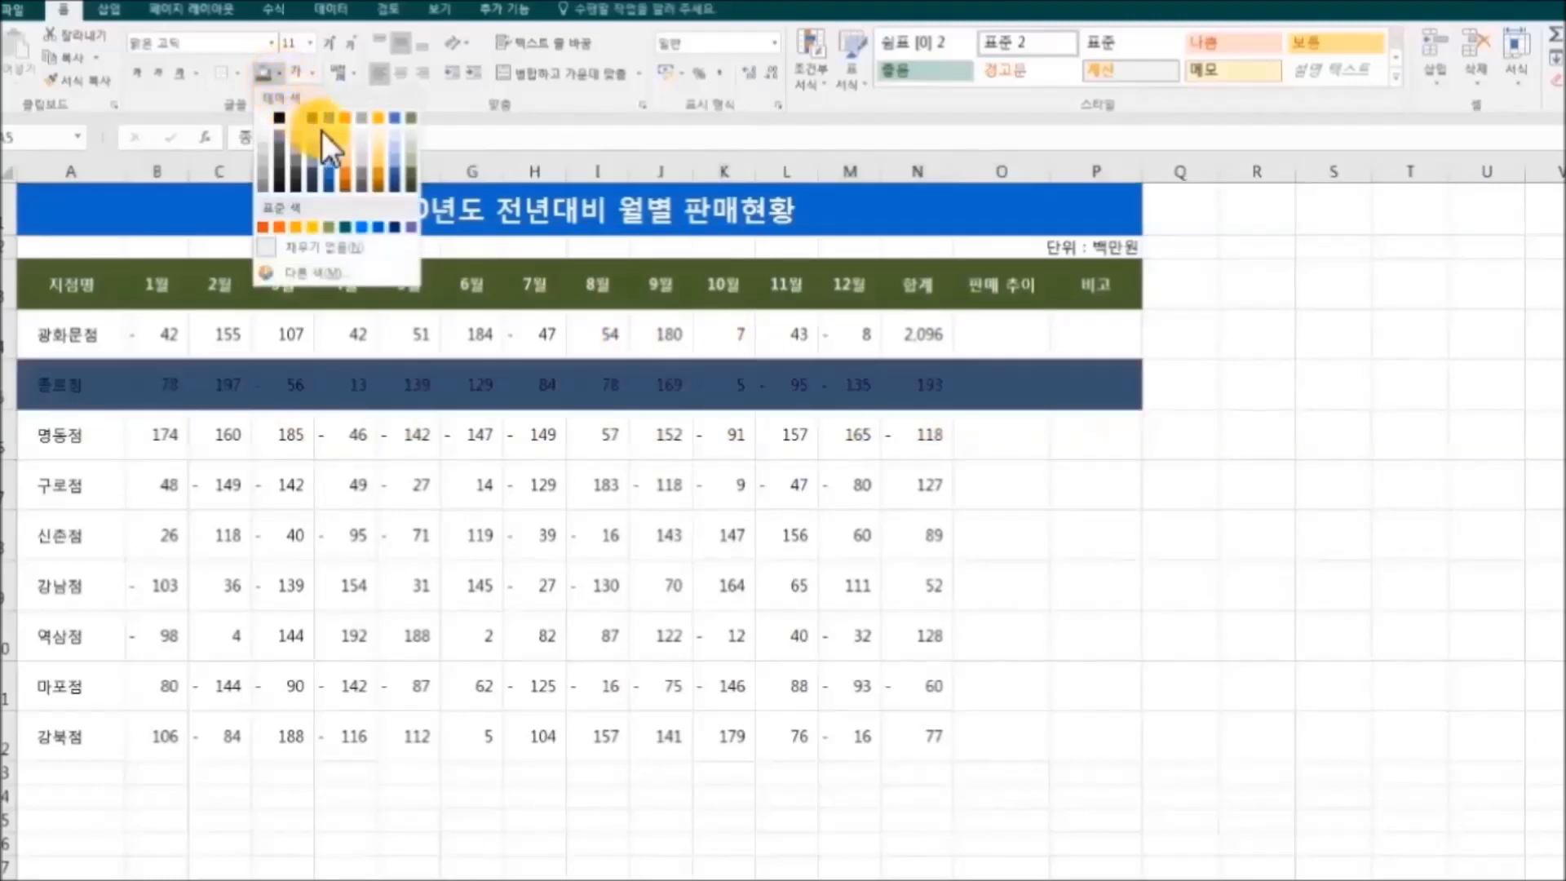
left_click(360, 150)
left_click(1398, 519)
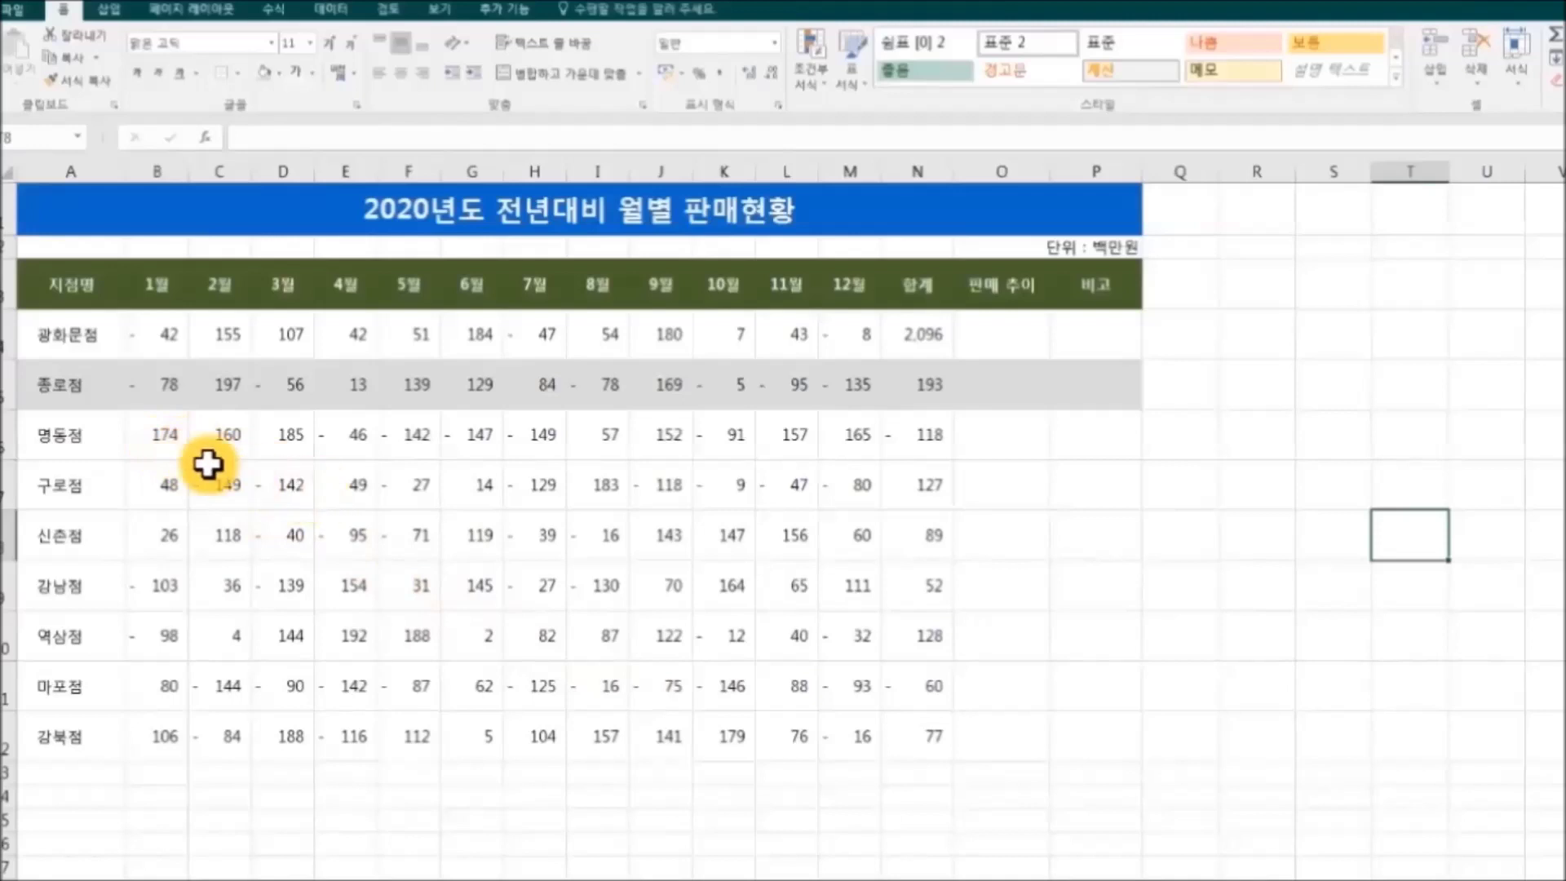
Step: Copy the alternating row formatting of A4:P5 onto the remaining branch rows A6:P12 with Format Painter
left_click(78, 338)
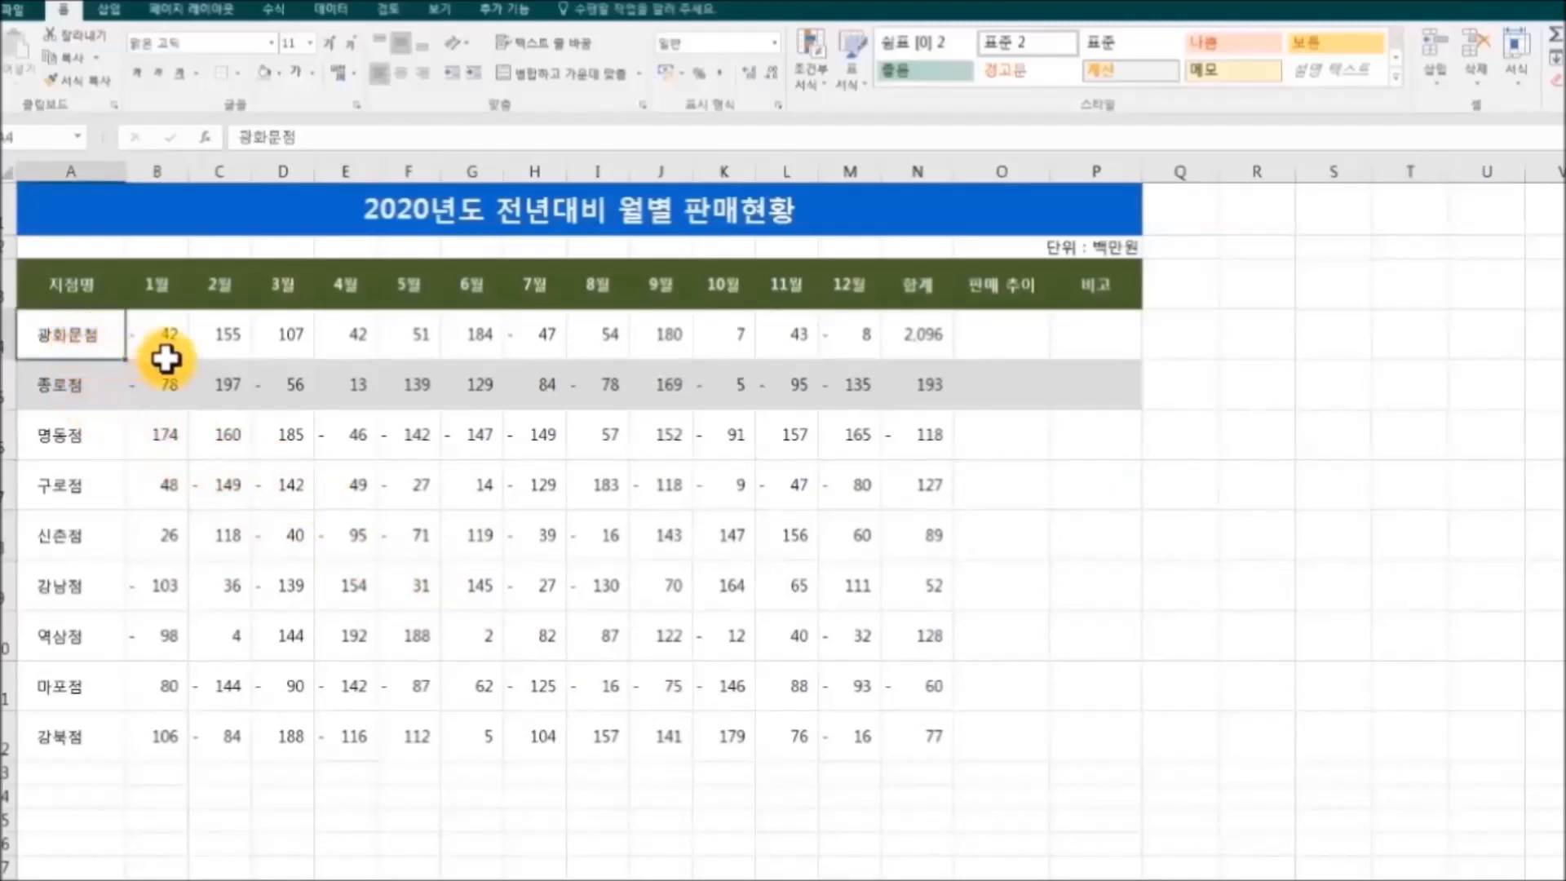
left_click(1097, 383, "shift")
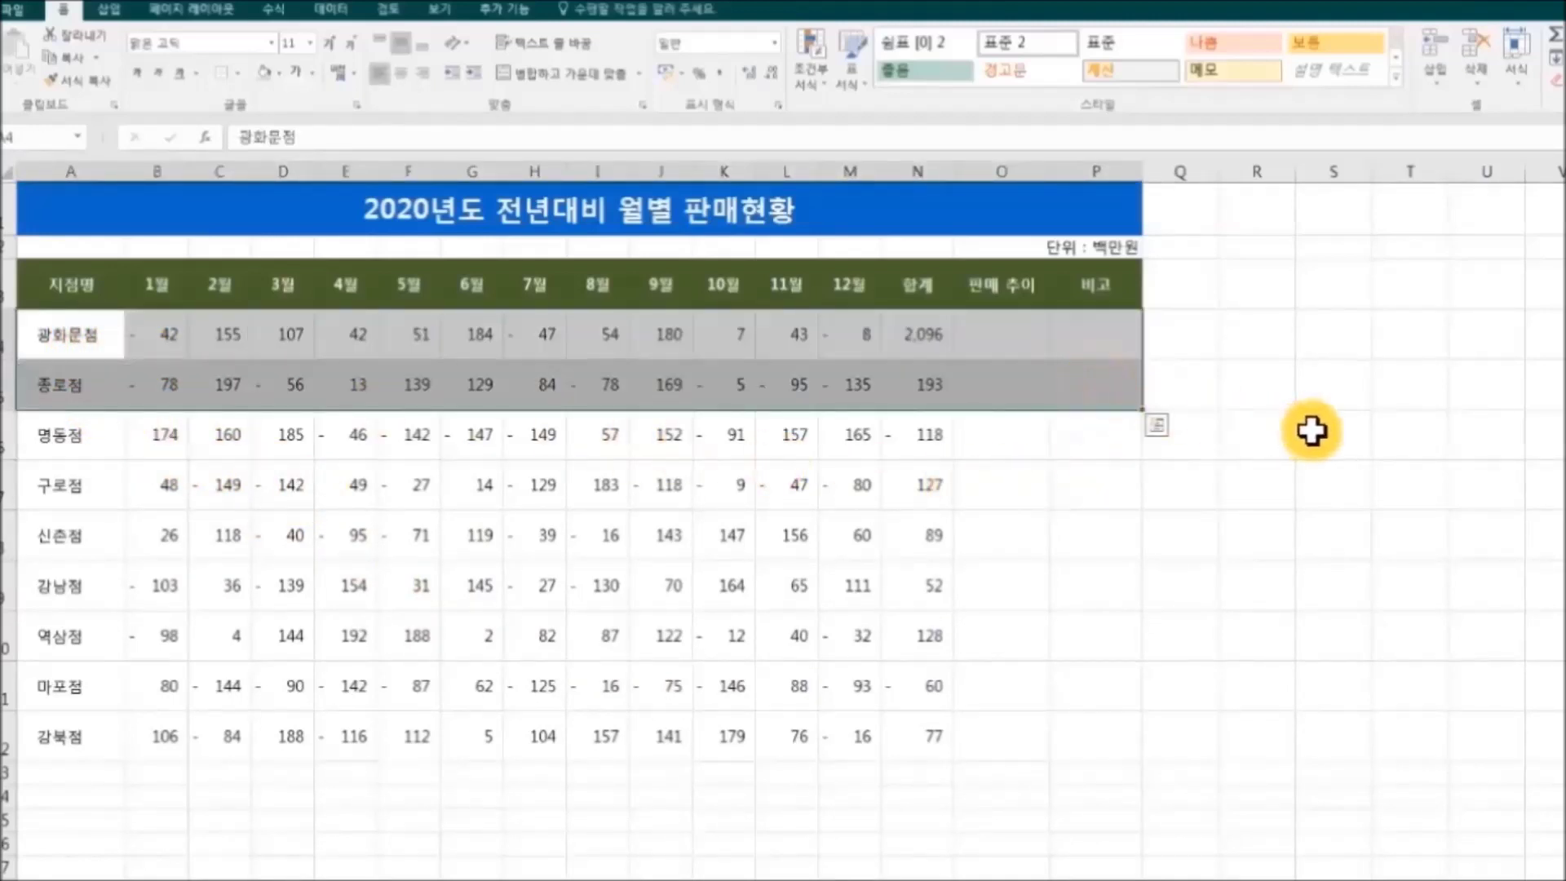
left_click(104, 81)
left_click(105, 82)
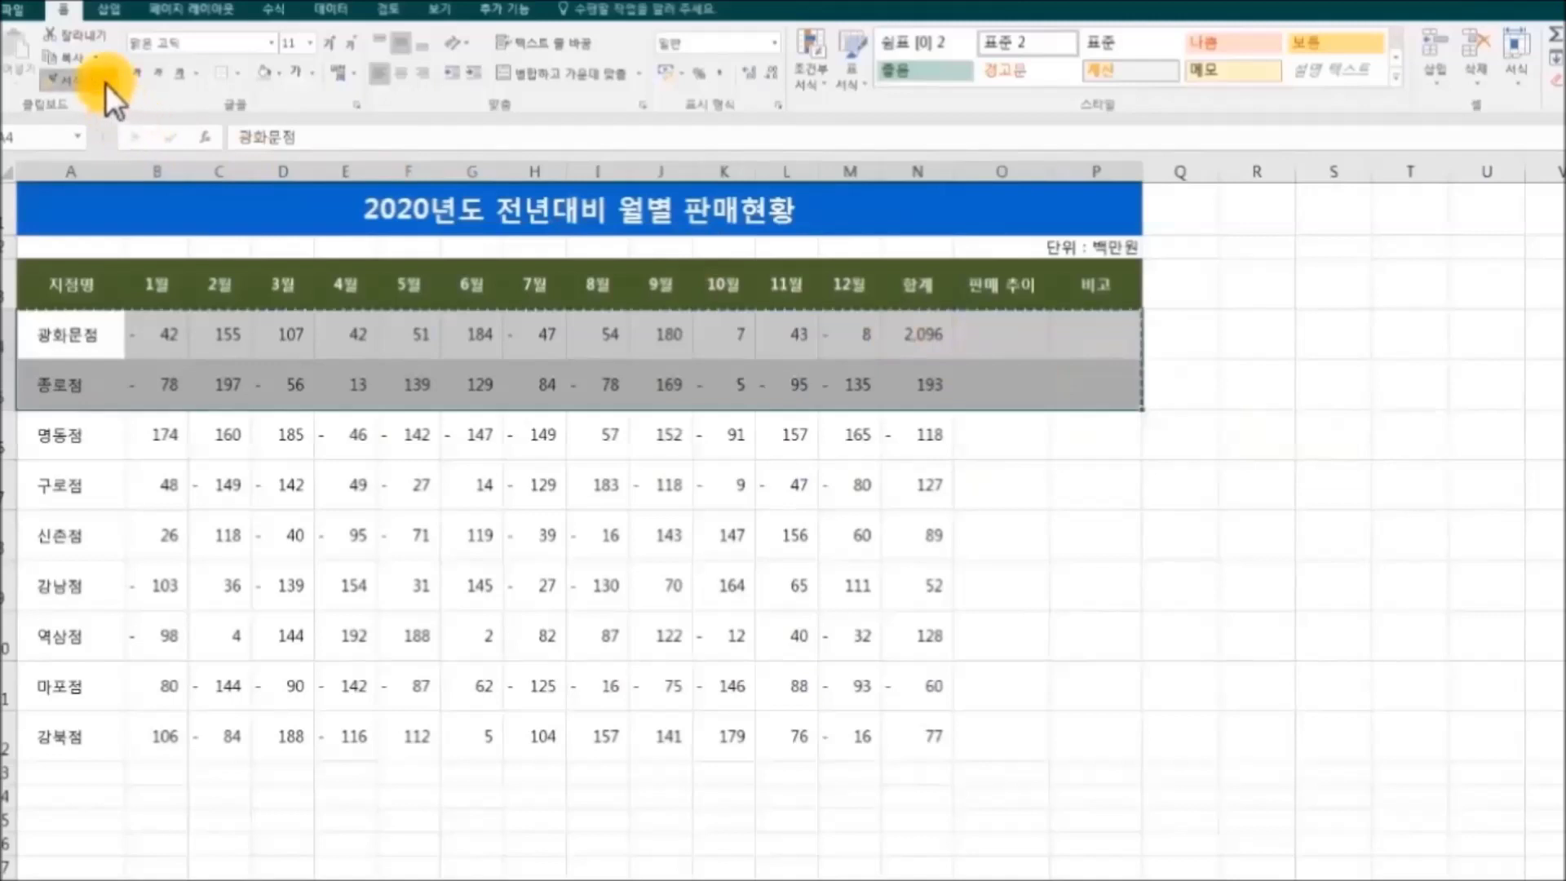
mouse_move(45, 441)
left_mouse_down()
mouse_move(1042, 440)
mouse_move(1069, 726)
left_mouse_up()
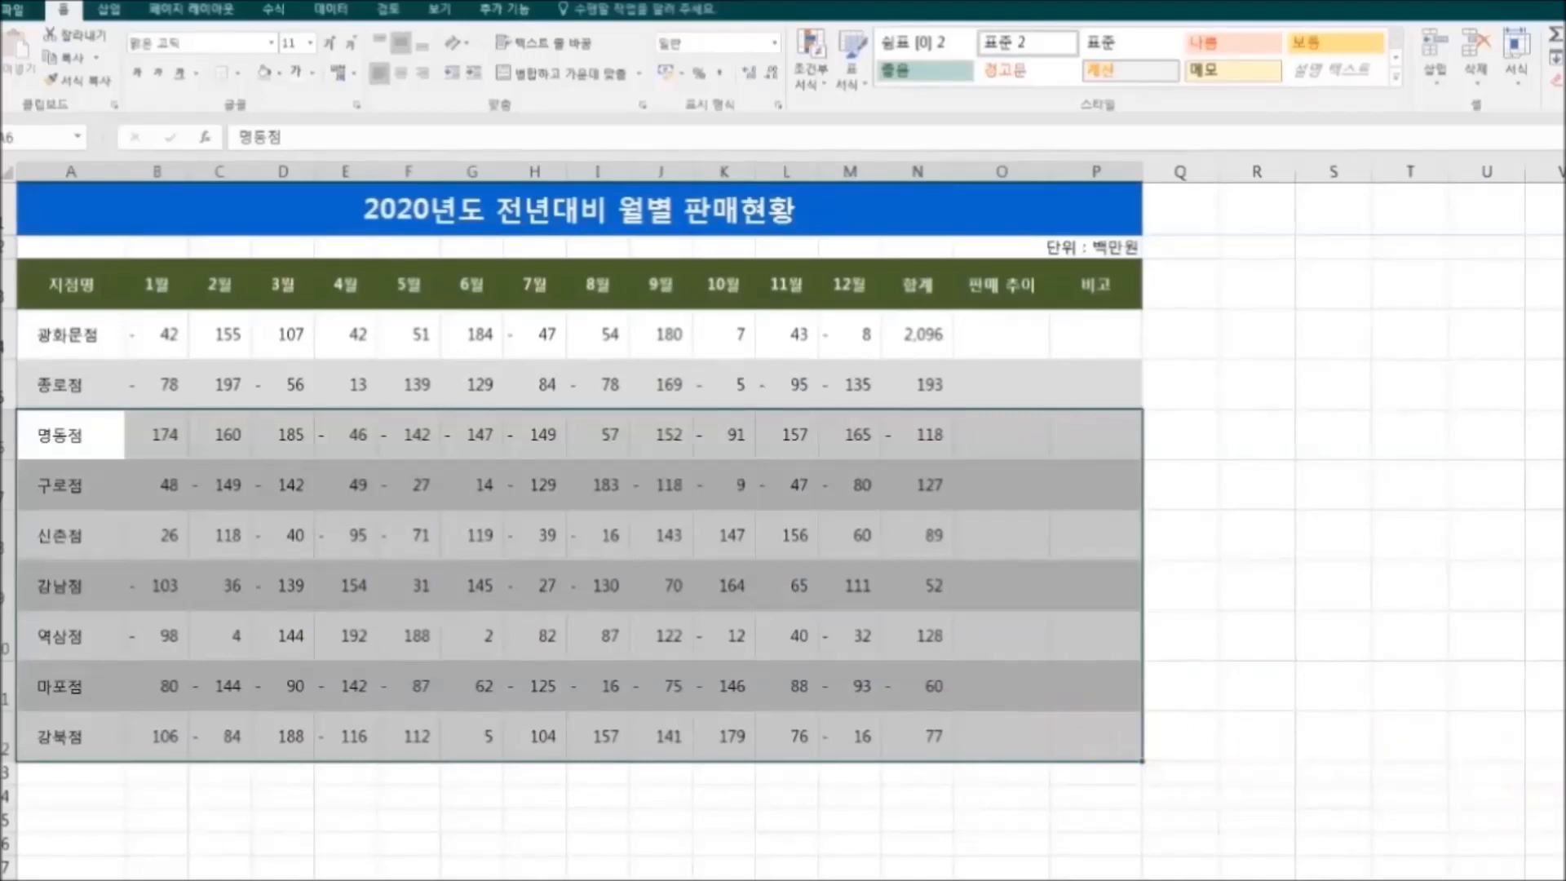
left_click(1411, 818)
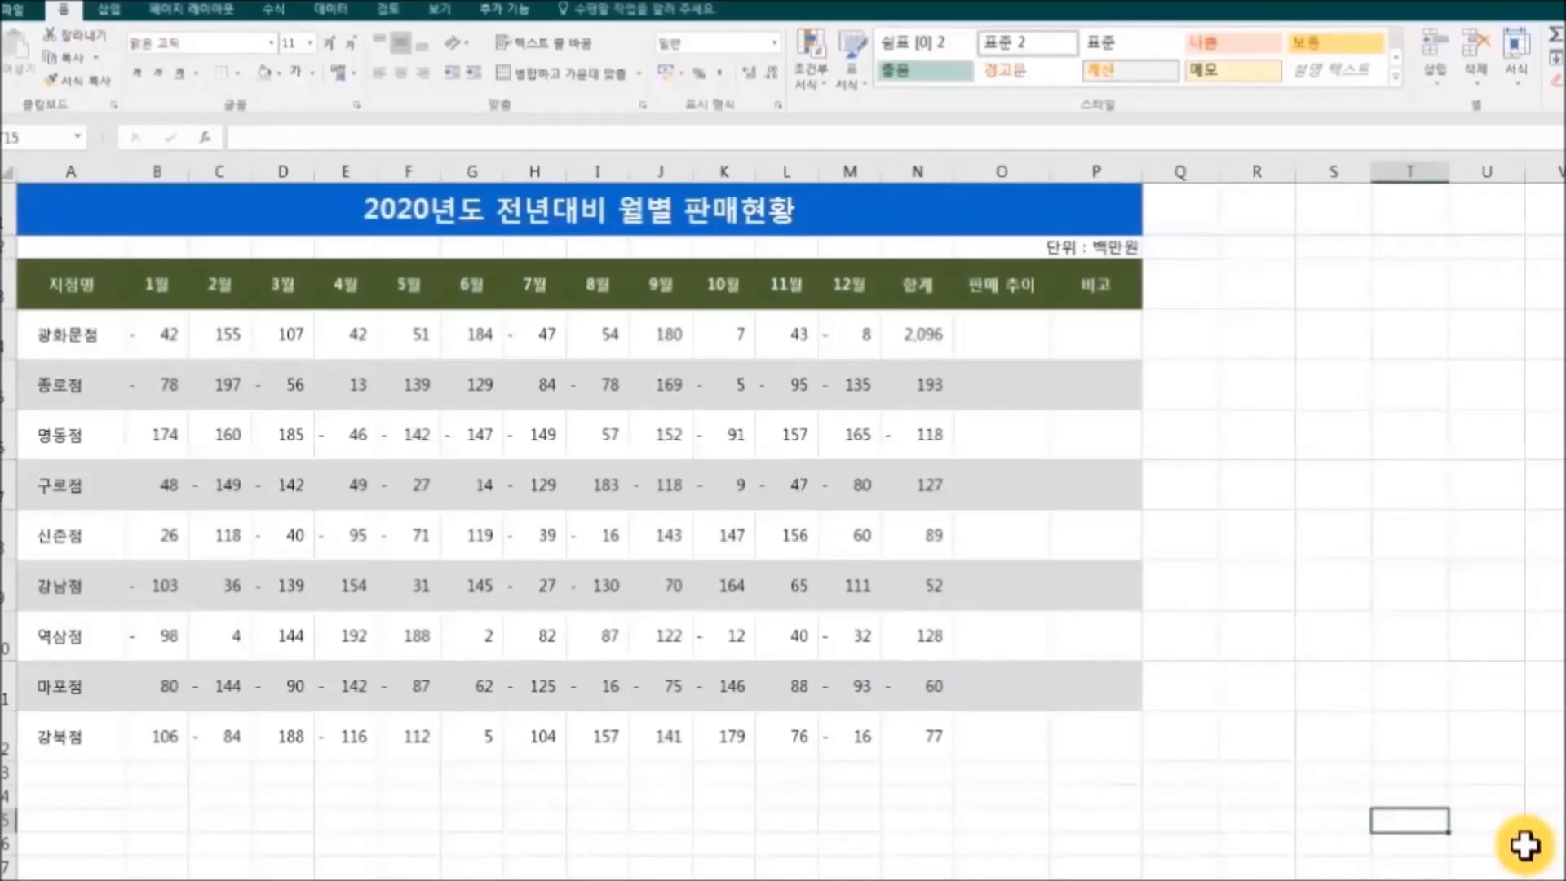
Step: Apply top and bottom borders to the whole table A3:P12 and to its header row A3:P3
left_click(54, 289)
left_click_drag(54, 289, 1084, 730)
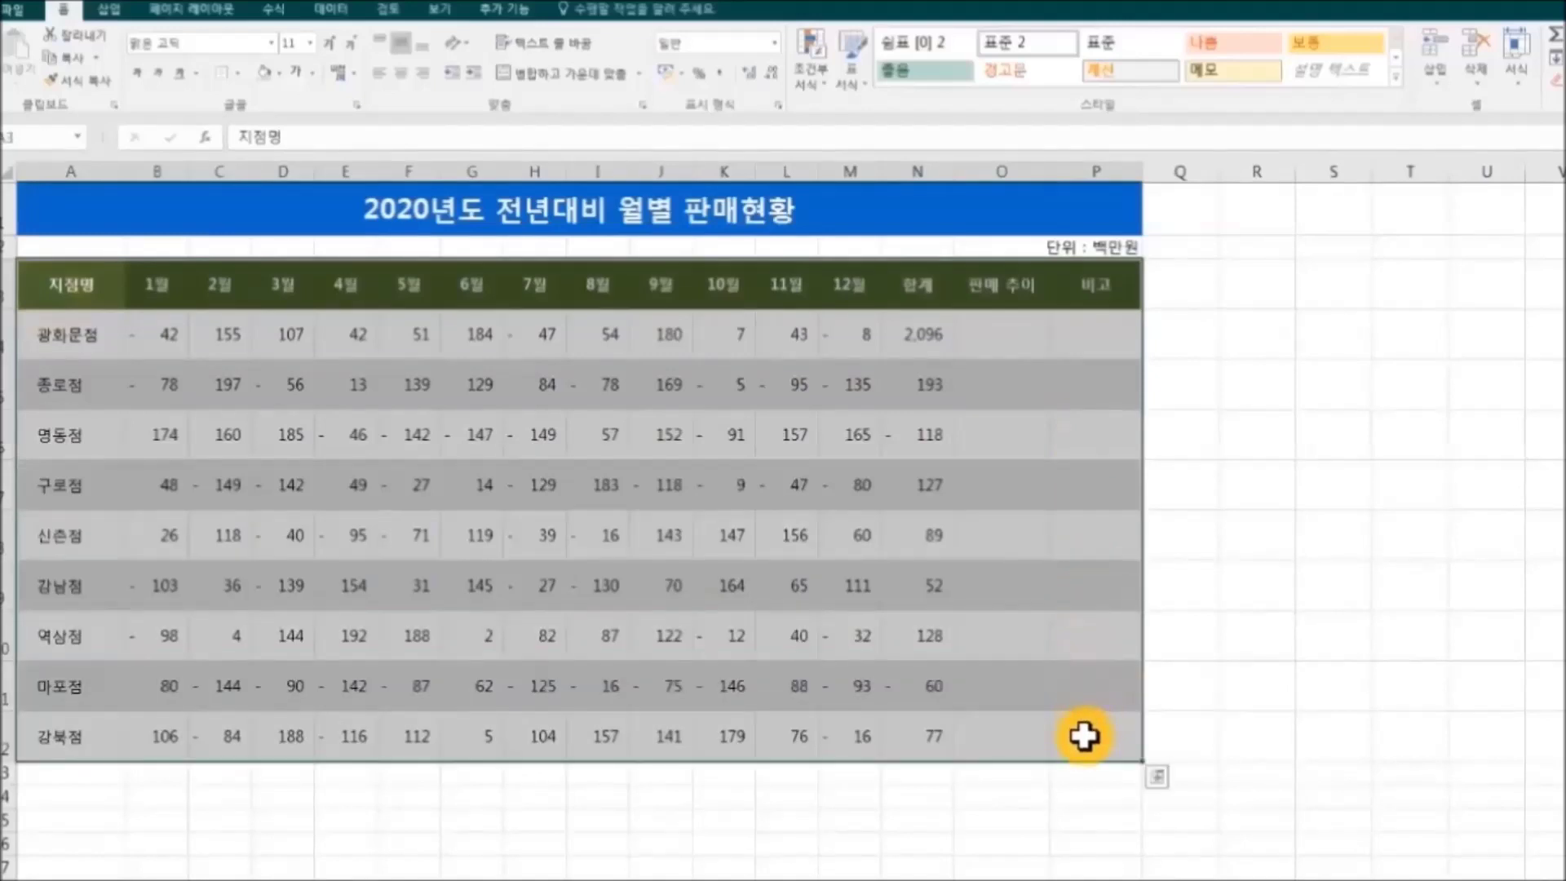
left_click(238, 77)
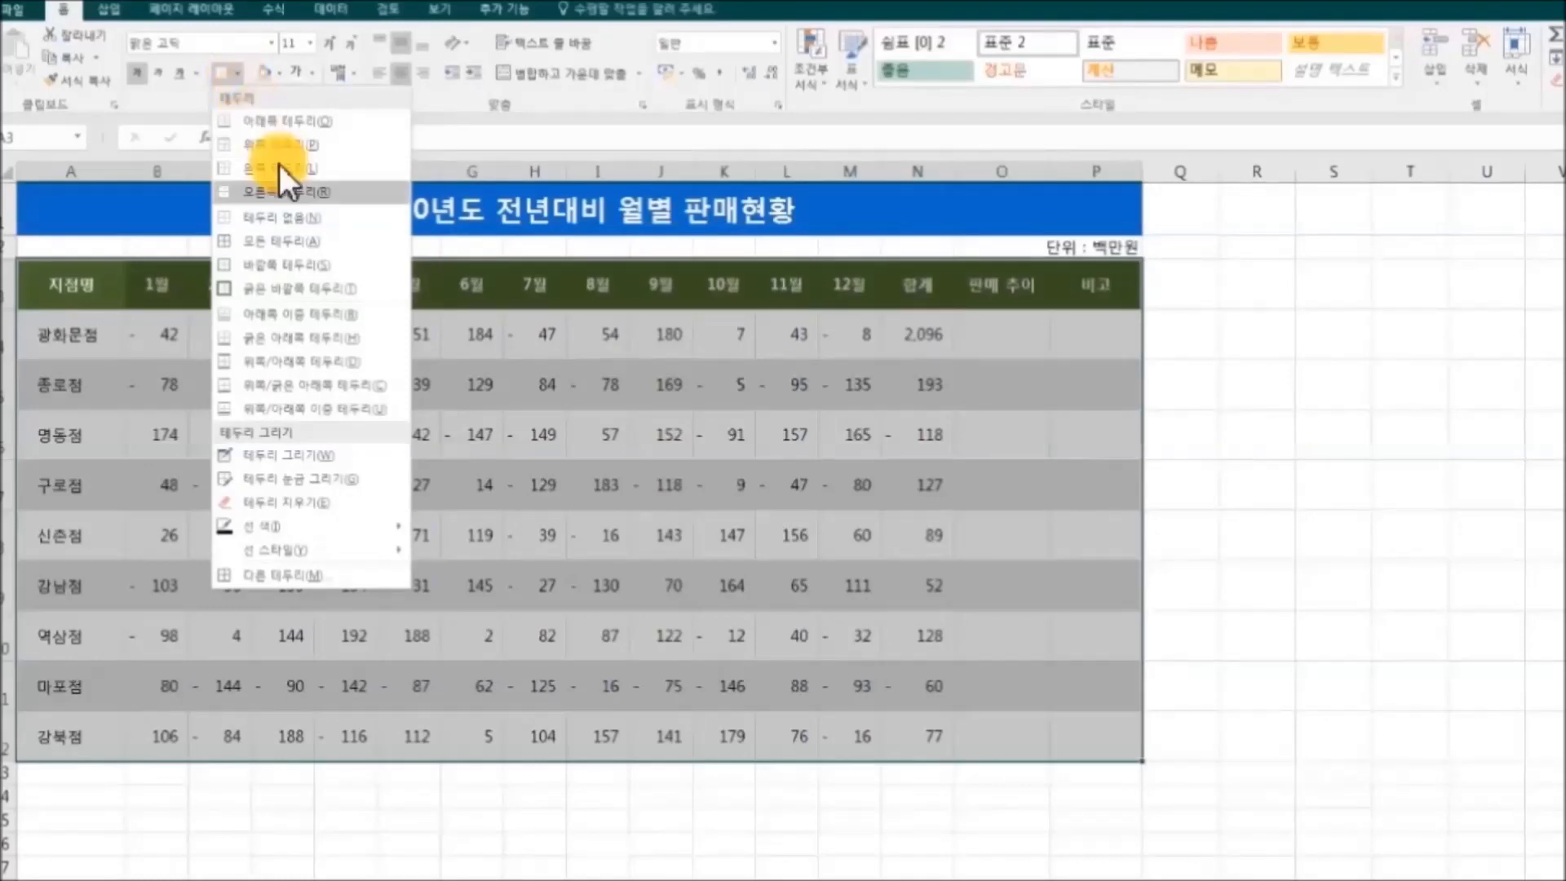
left_click(379, 360)
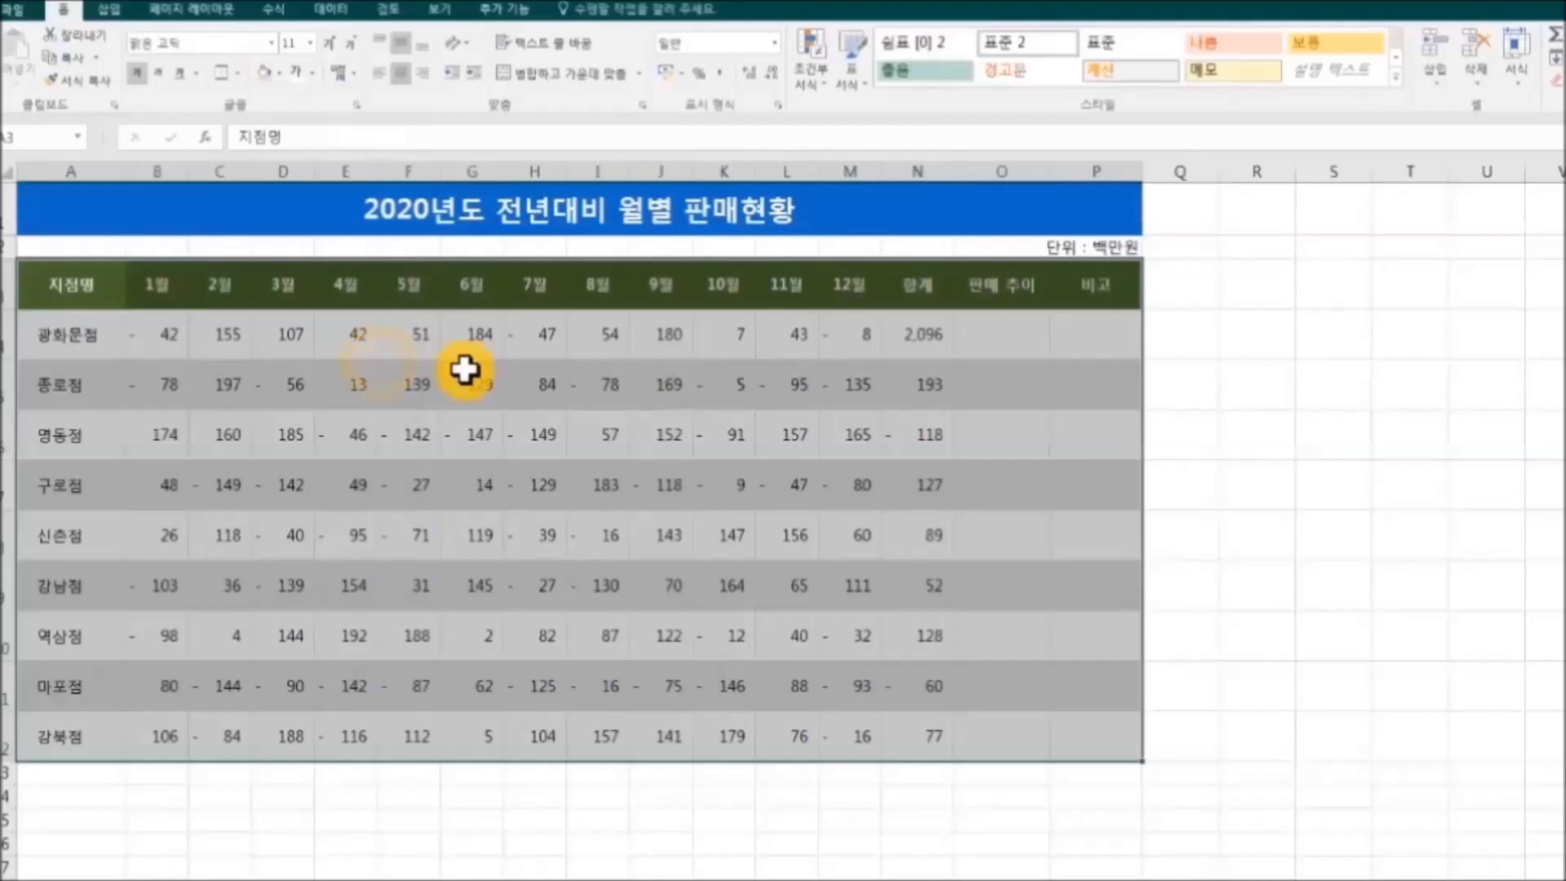
left_click(1381, 517)
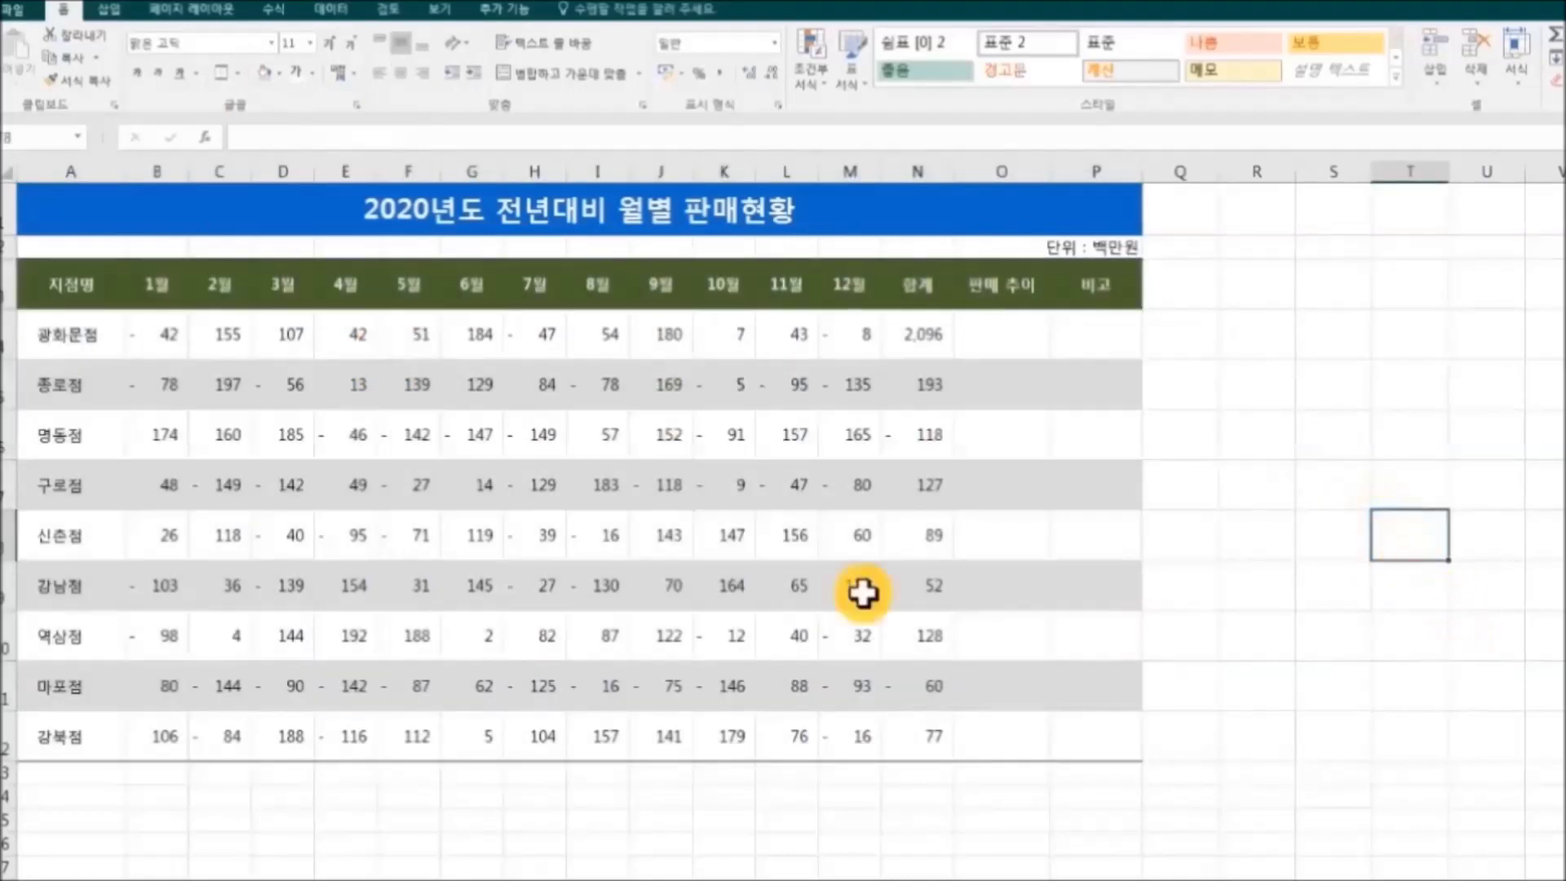
left_click_drag(109, 308, 1118, 286)
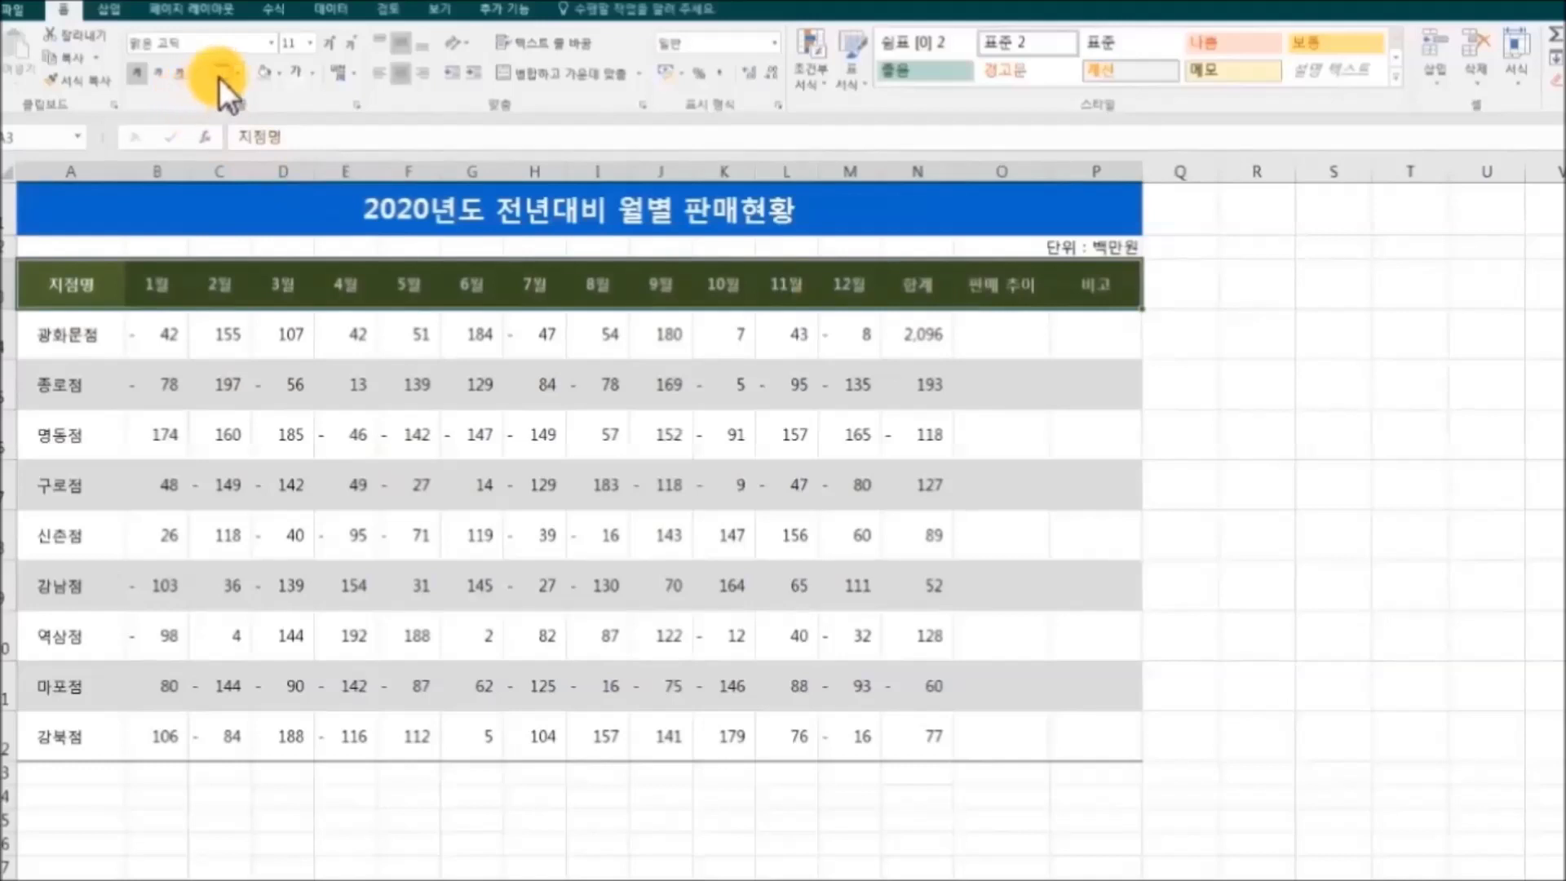
left_click(1328, 538)
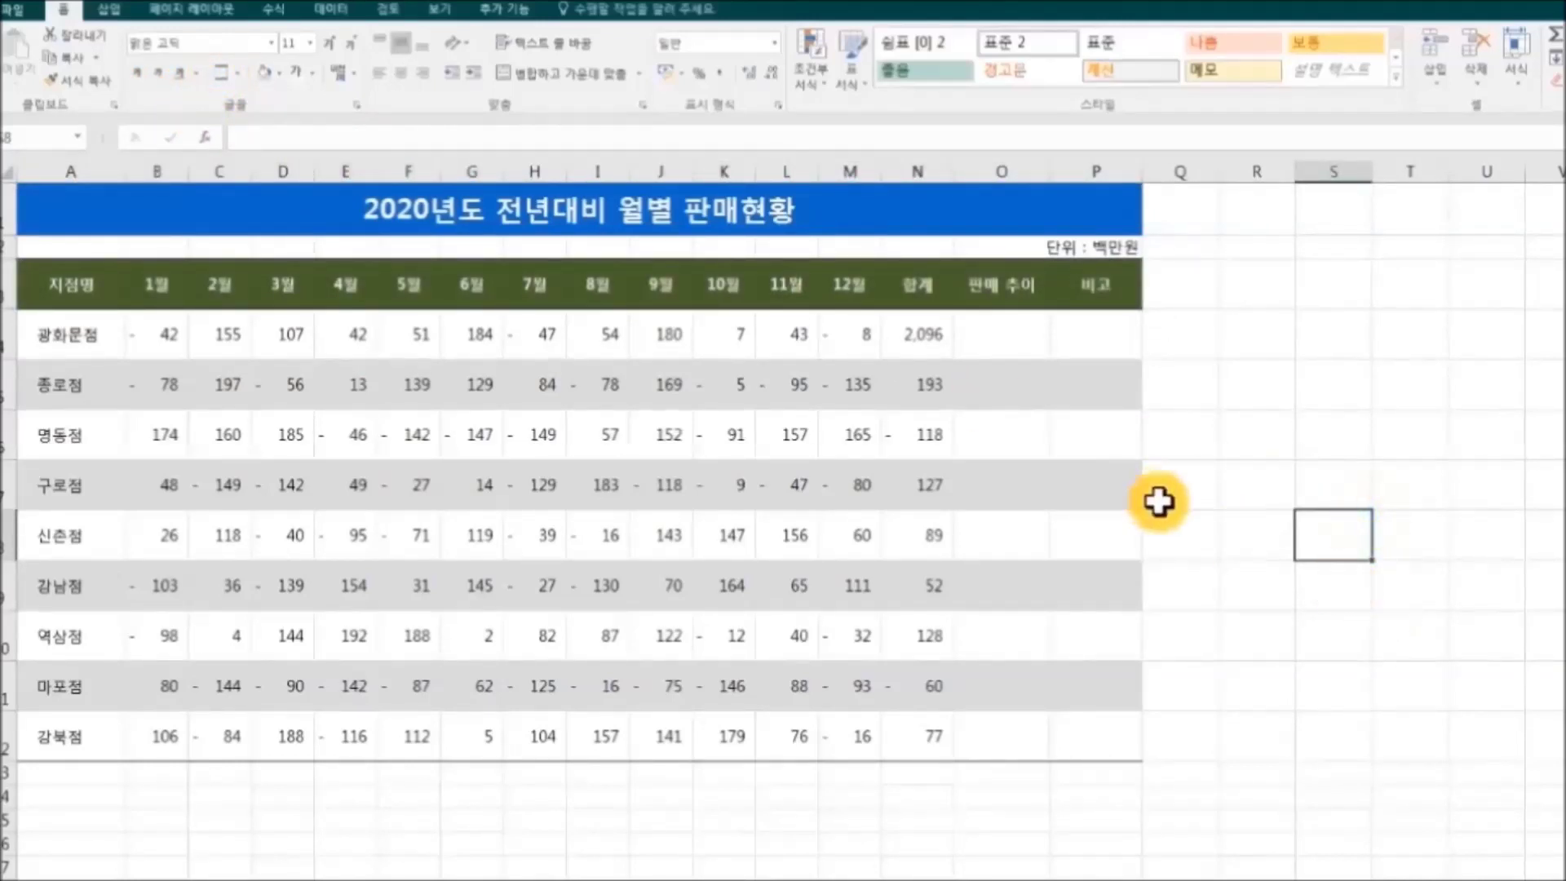
Step: Hide the gridlines on the monthly sales sheet
left_click(452, 10)
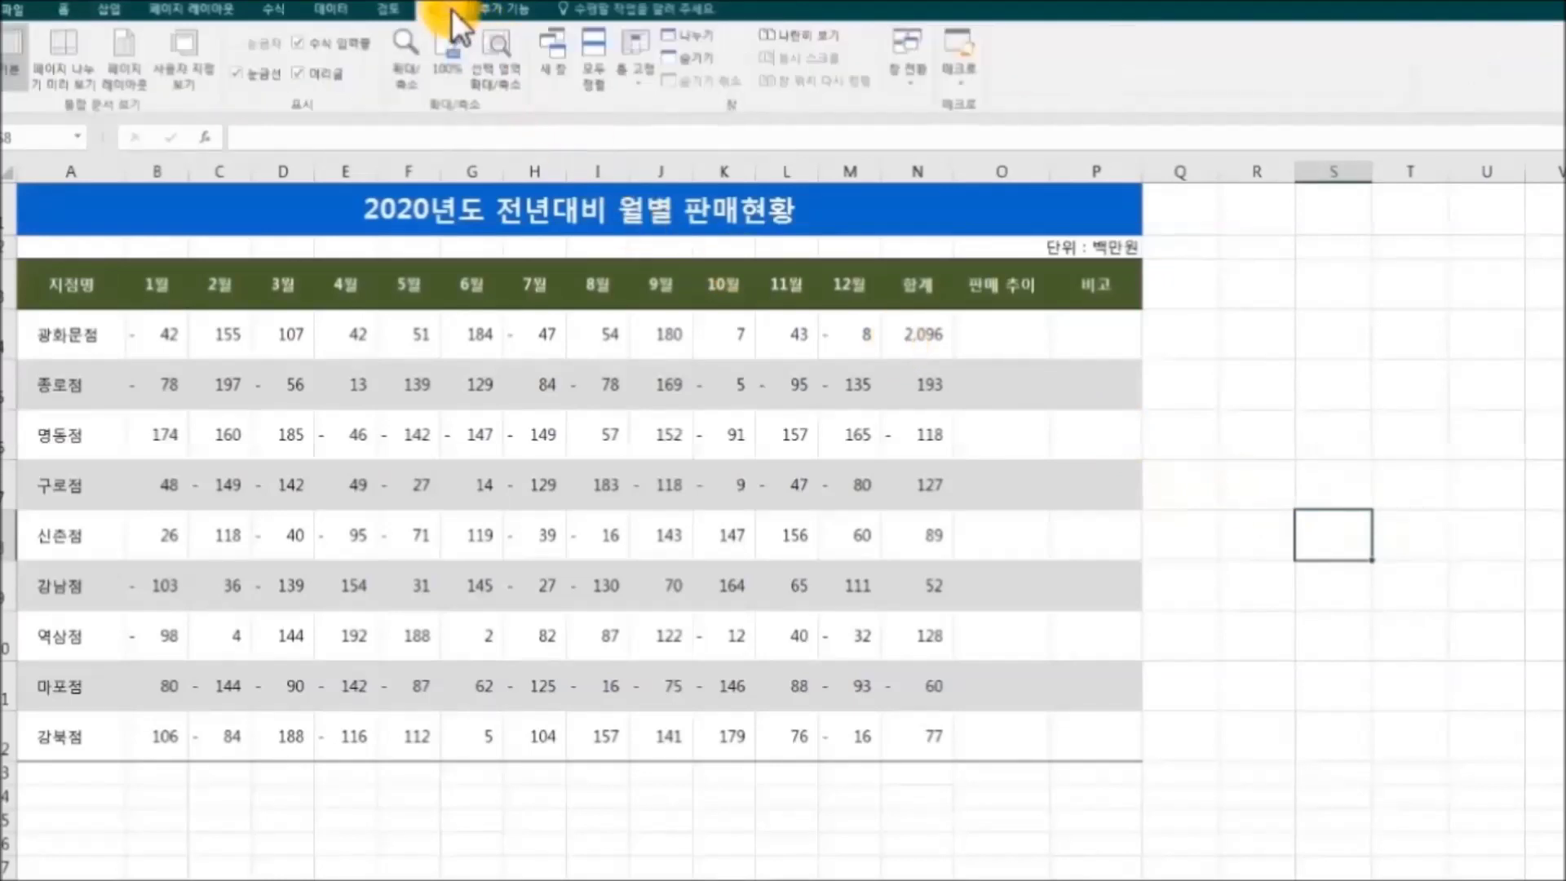
left_click(261, 75)
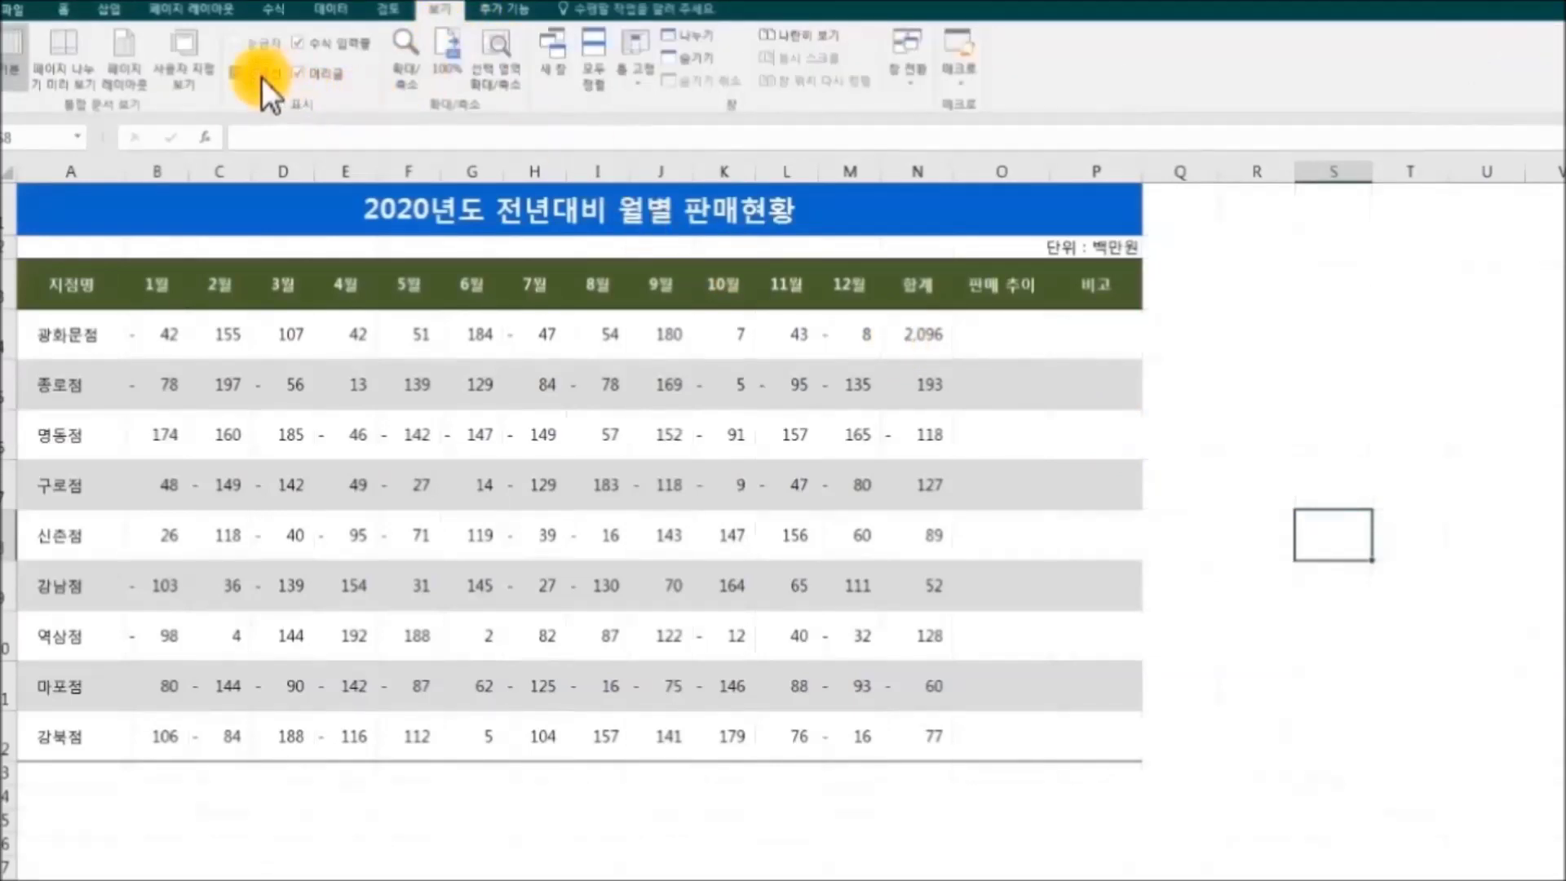
left_click(1391, 441)
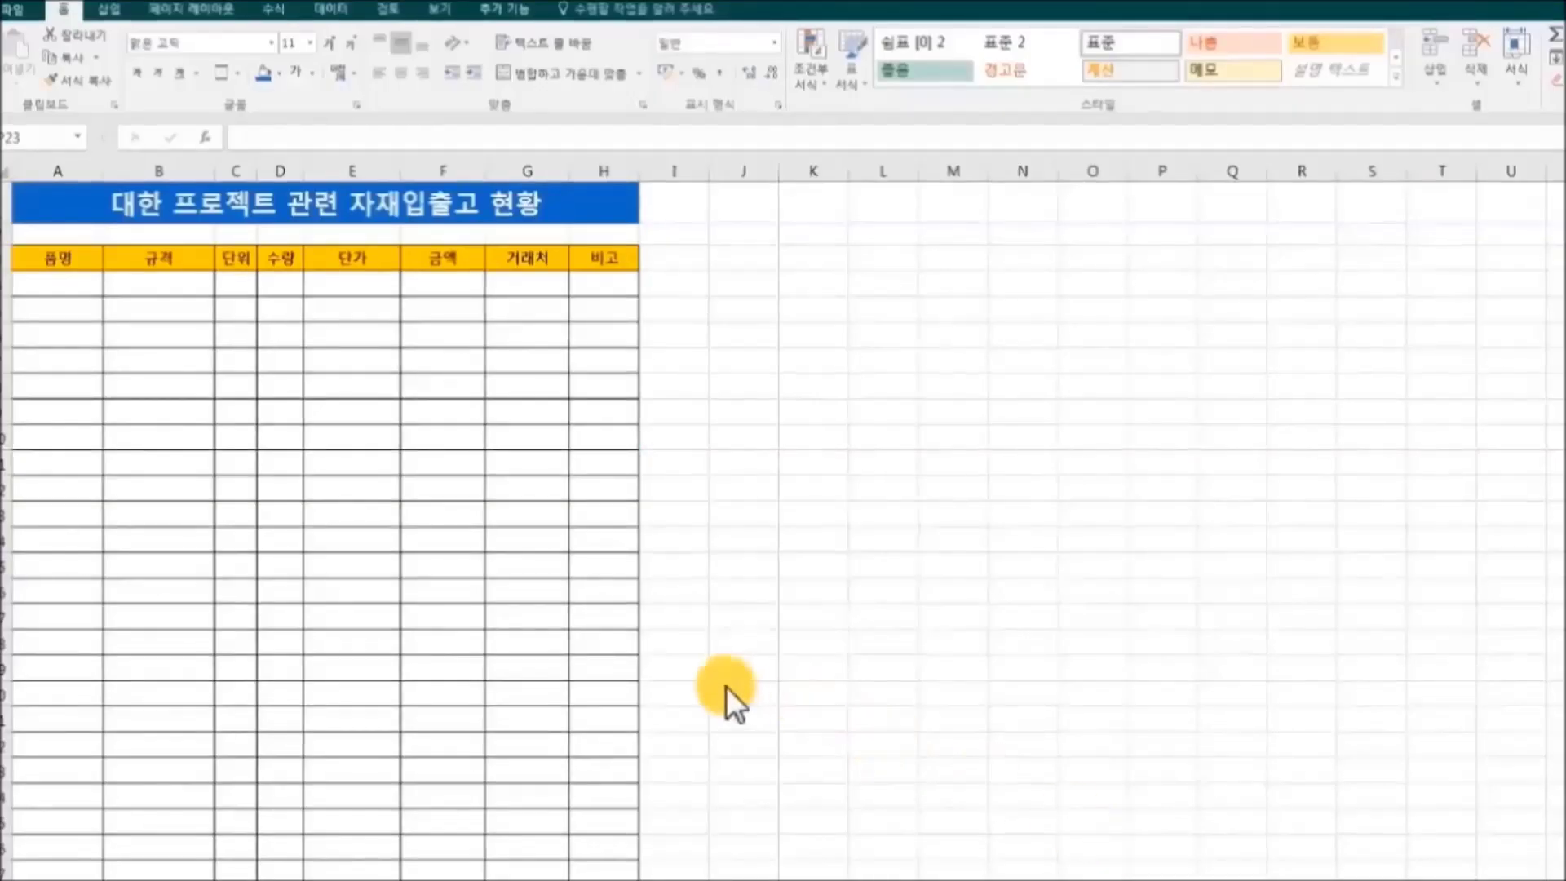
Step: Enter 책상 as the 품명 in A4 of the 자재입출고 현황 table and move to the 규격 cell beside it
left_click(59, 283)
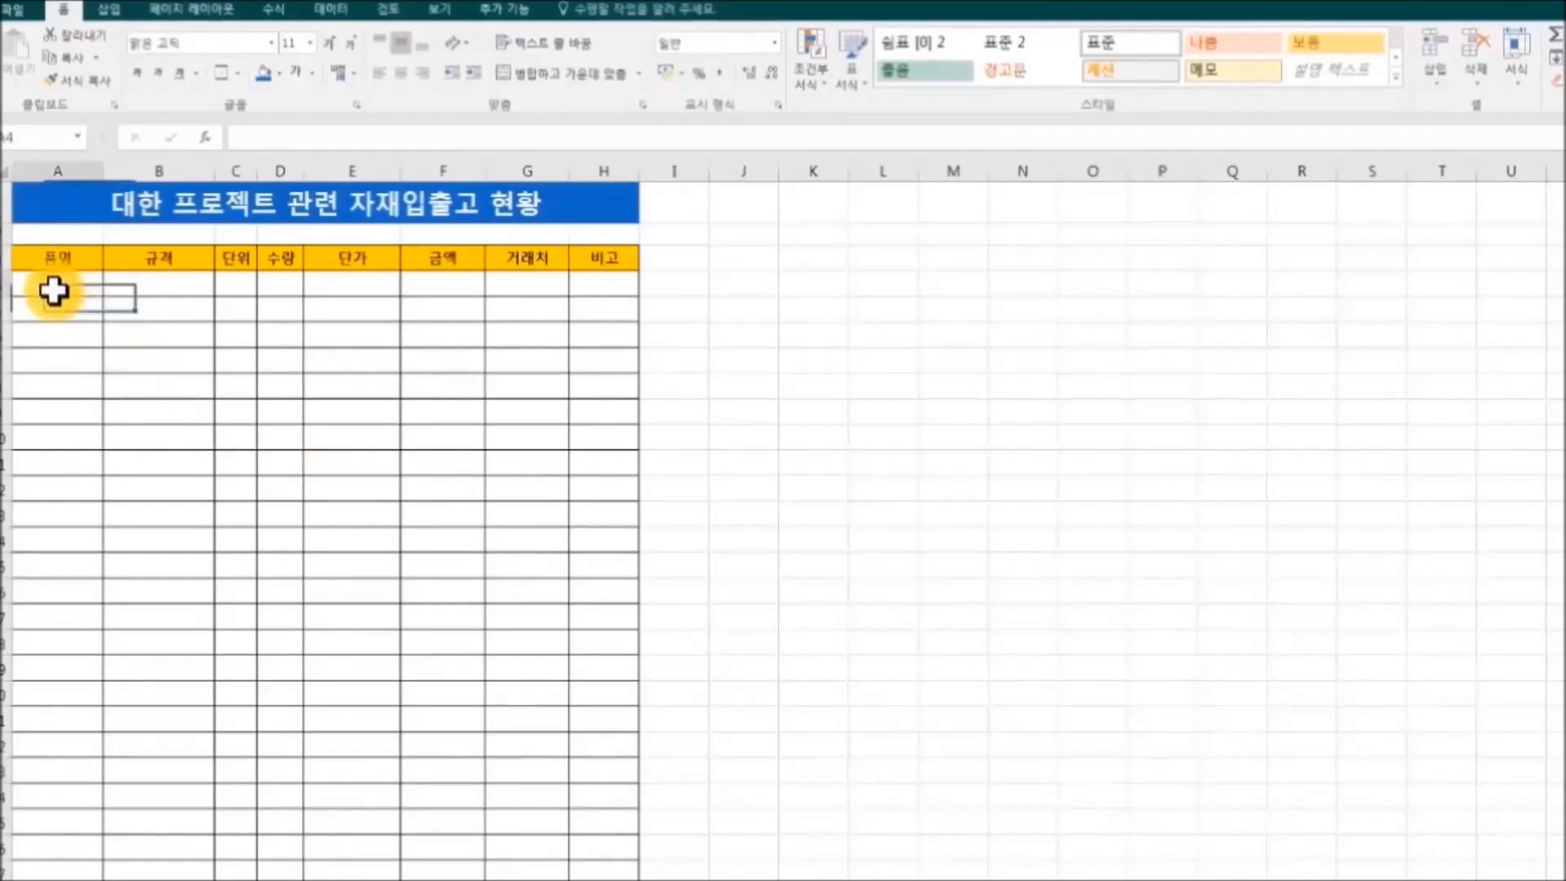
type("채")
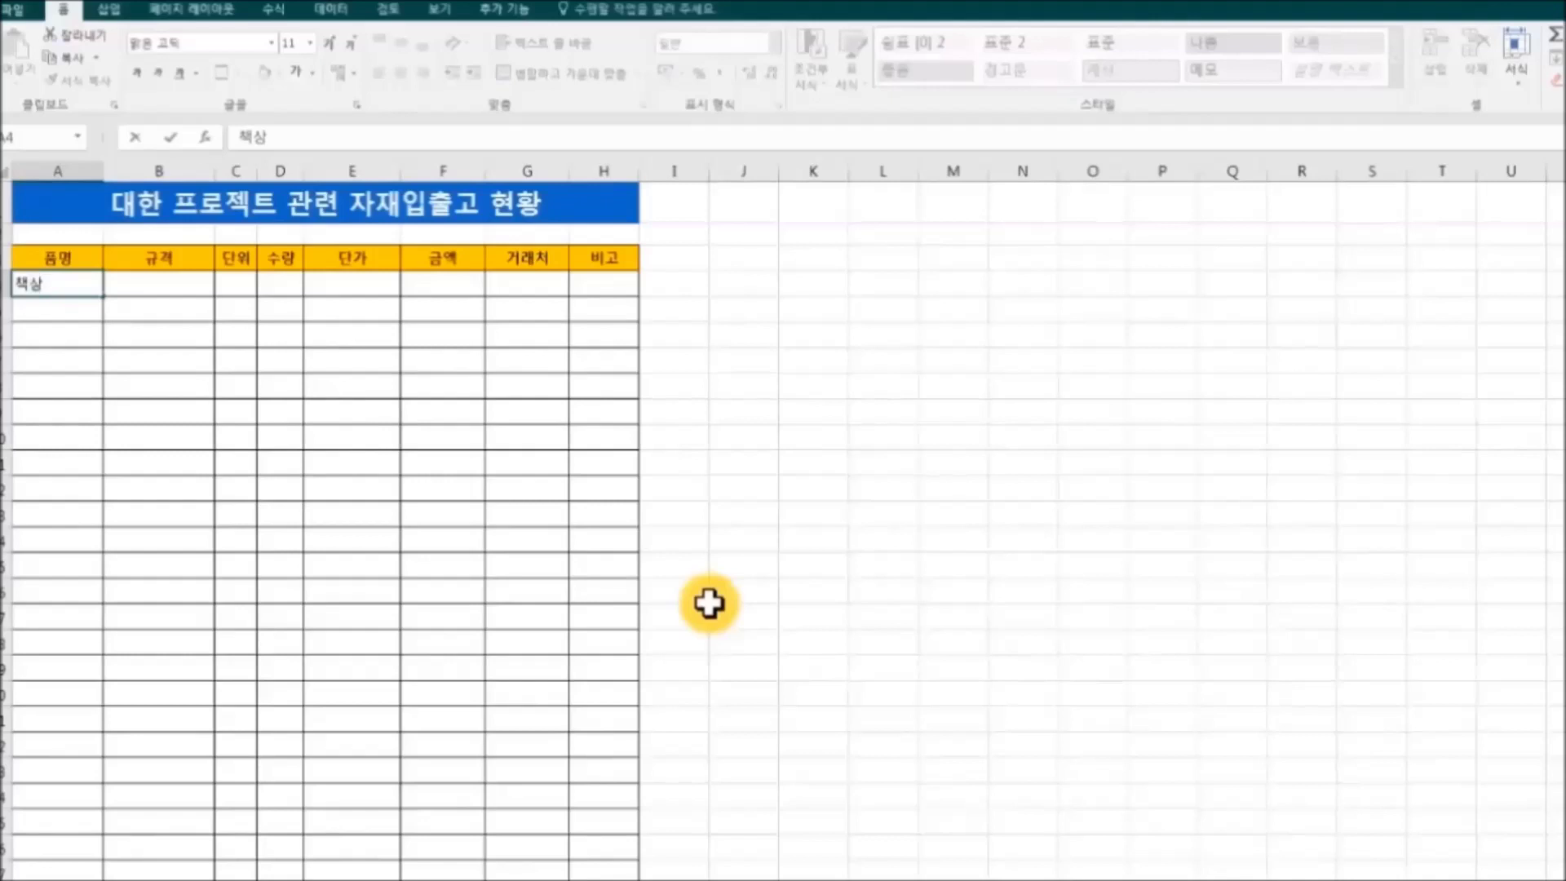
key("Return")
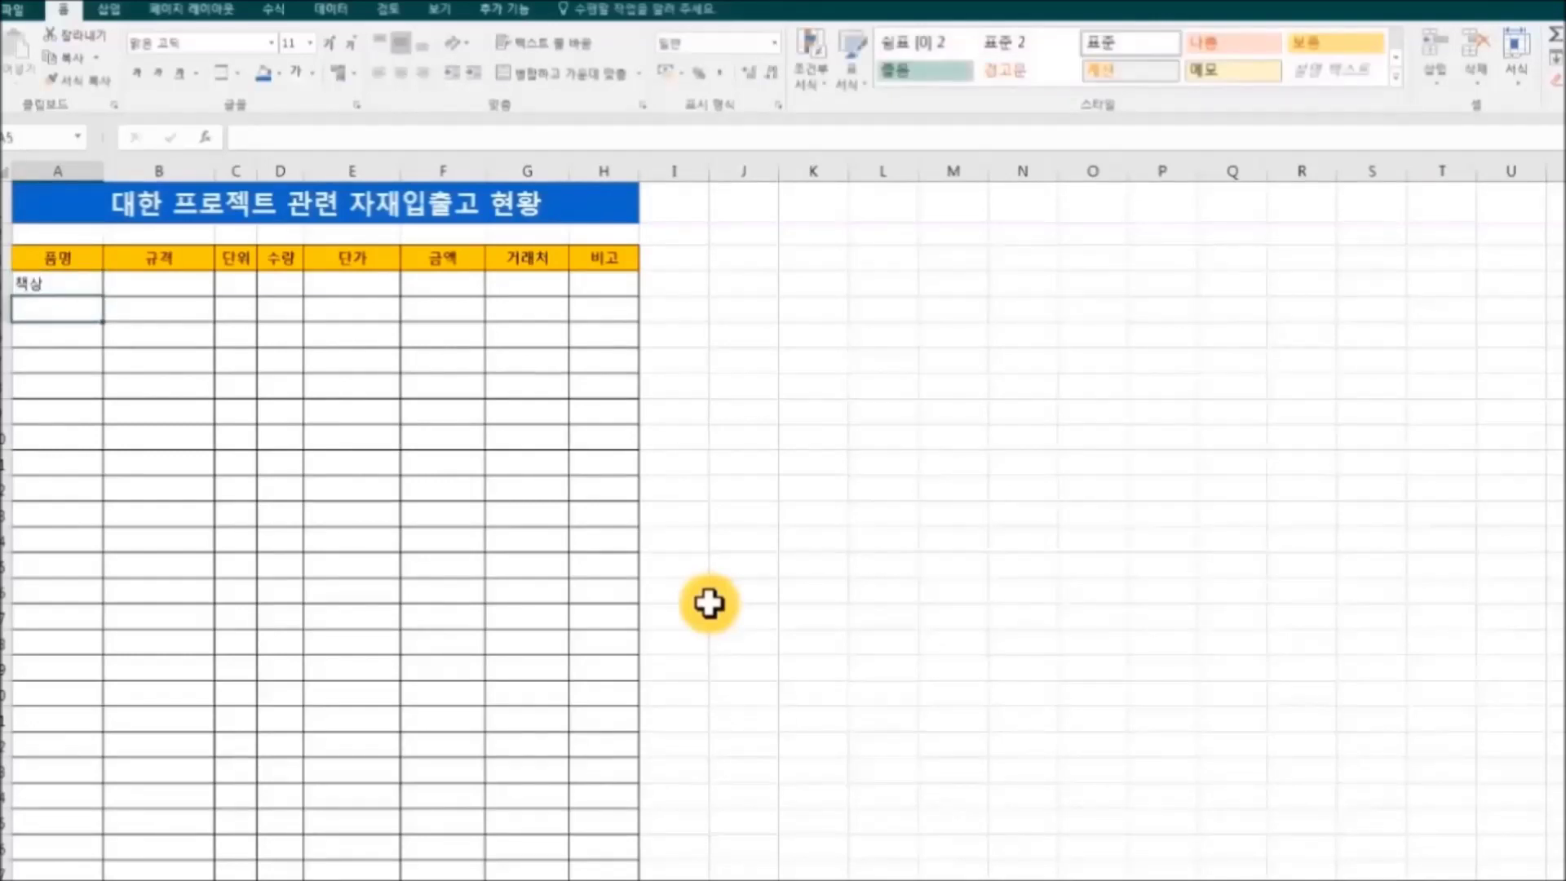
key("Up")
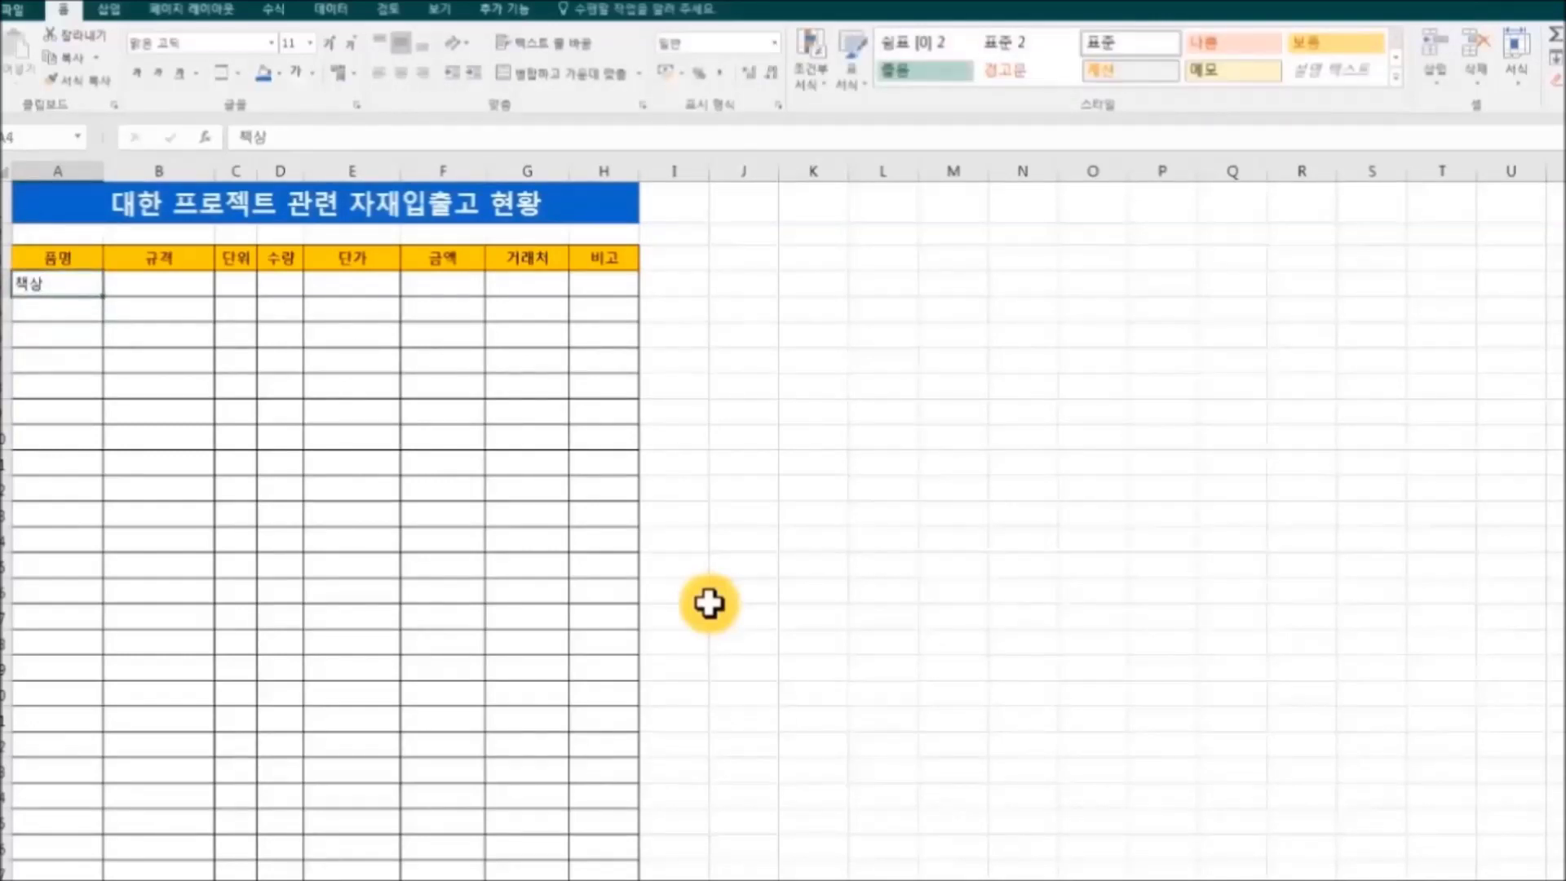
key("Right")
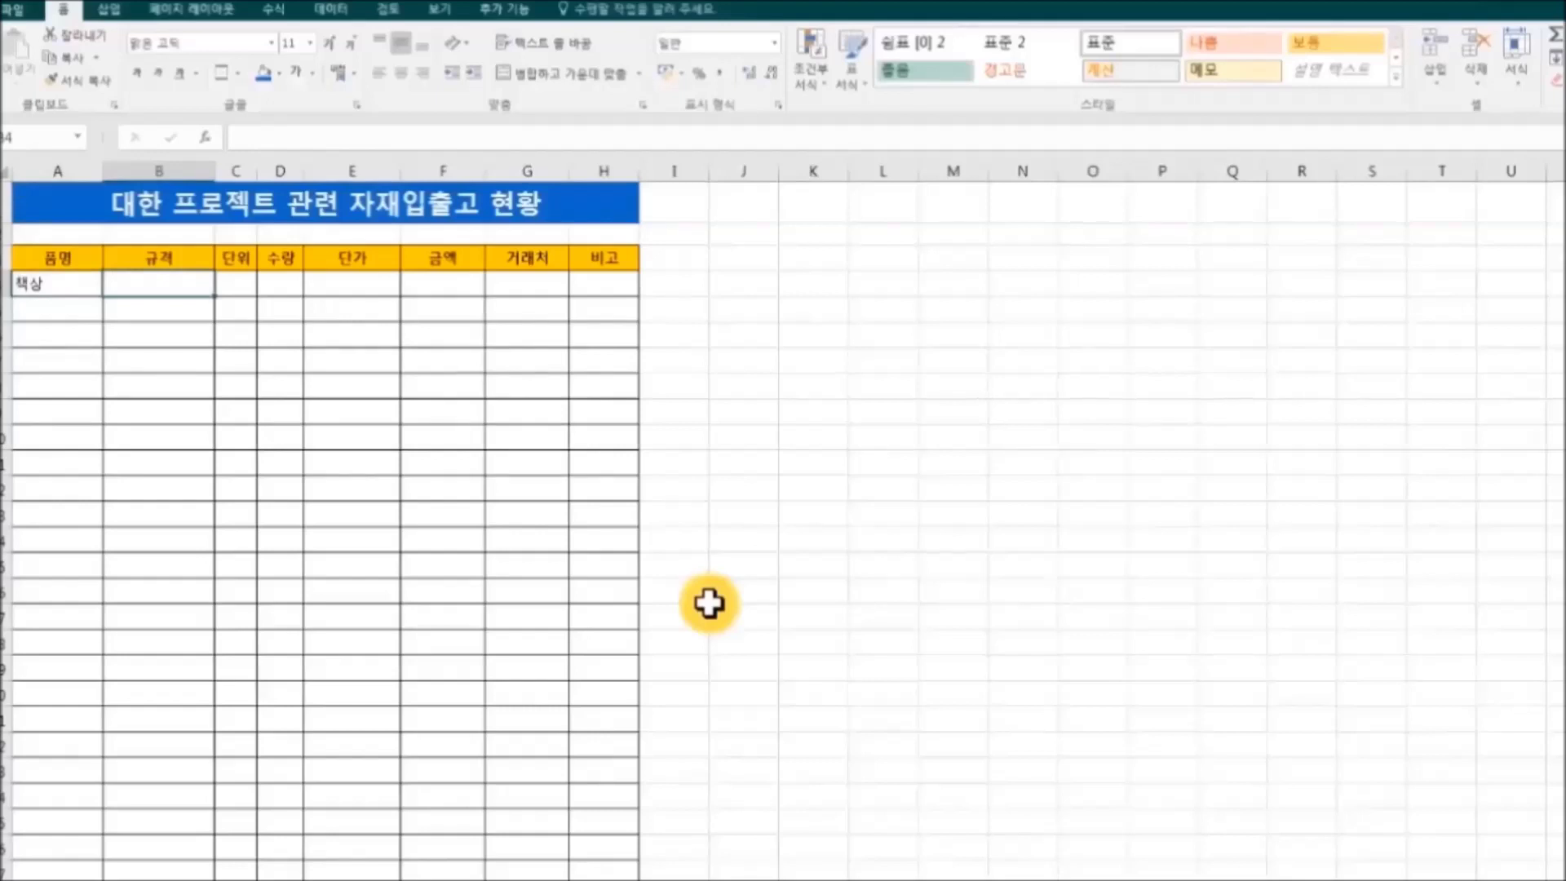
key("Left")
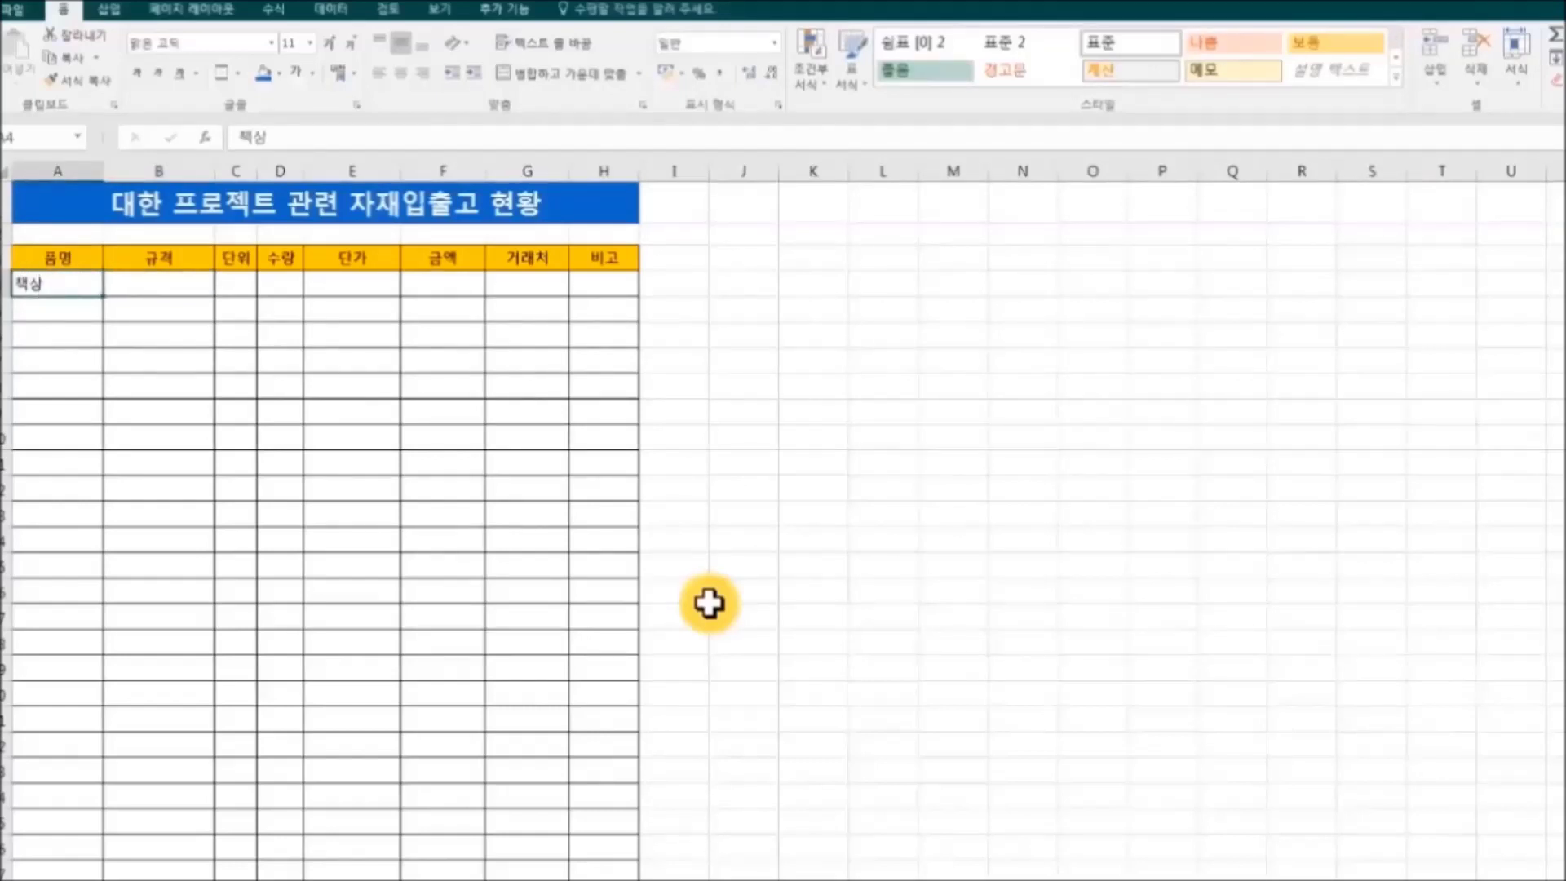
key("Right")
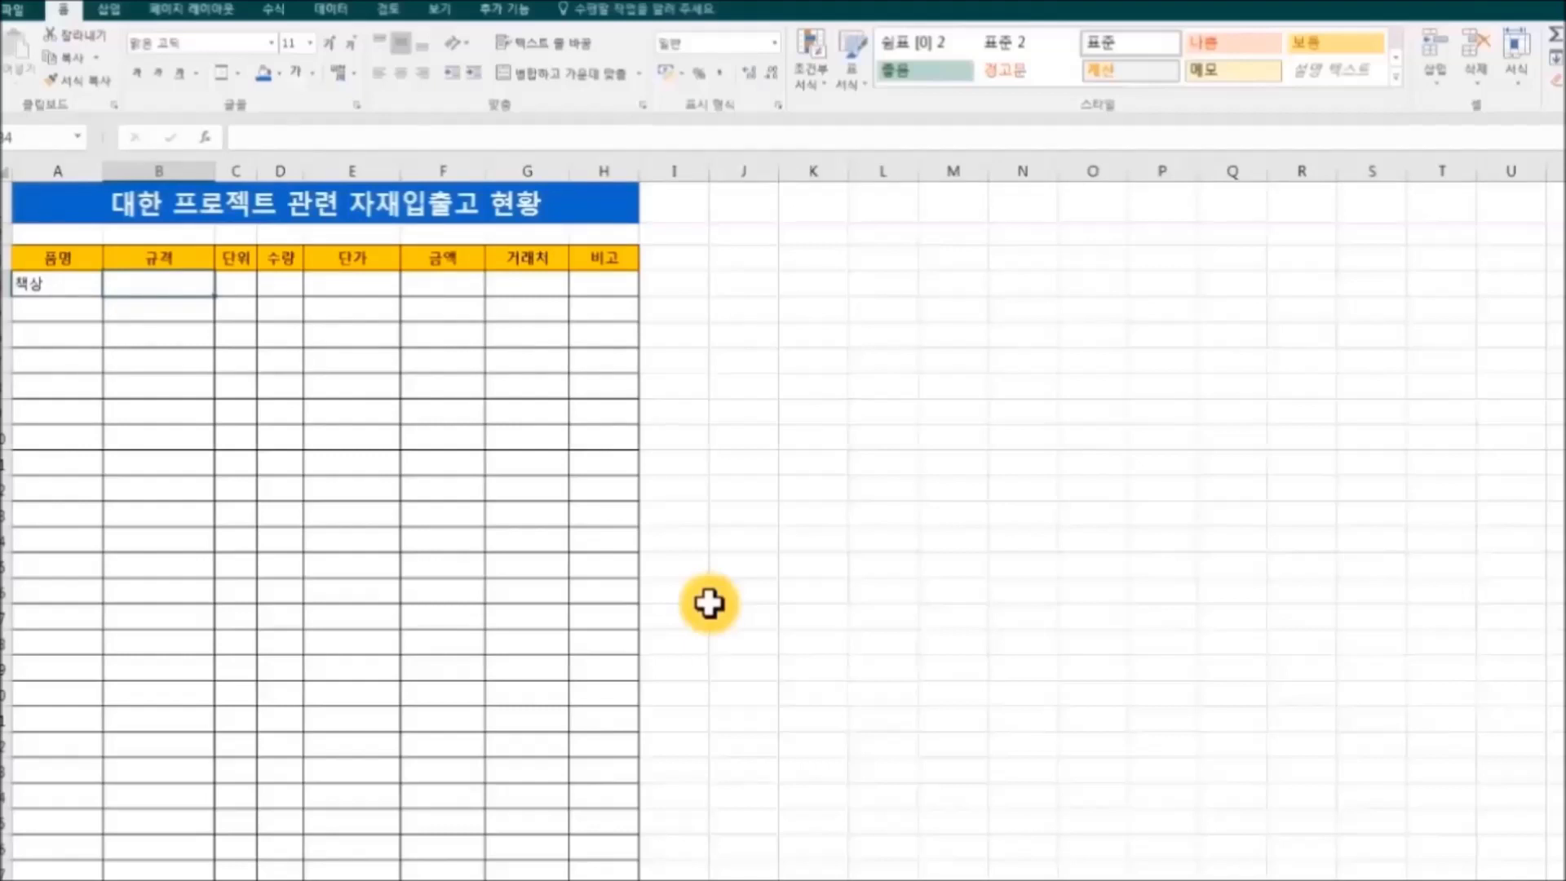
Step: Complete row 4 from B4 to E4 with 규격 대형, 단위 개, 수량 10 and 단가 150000
type("대히")
key("Right")
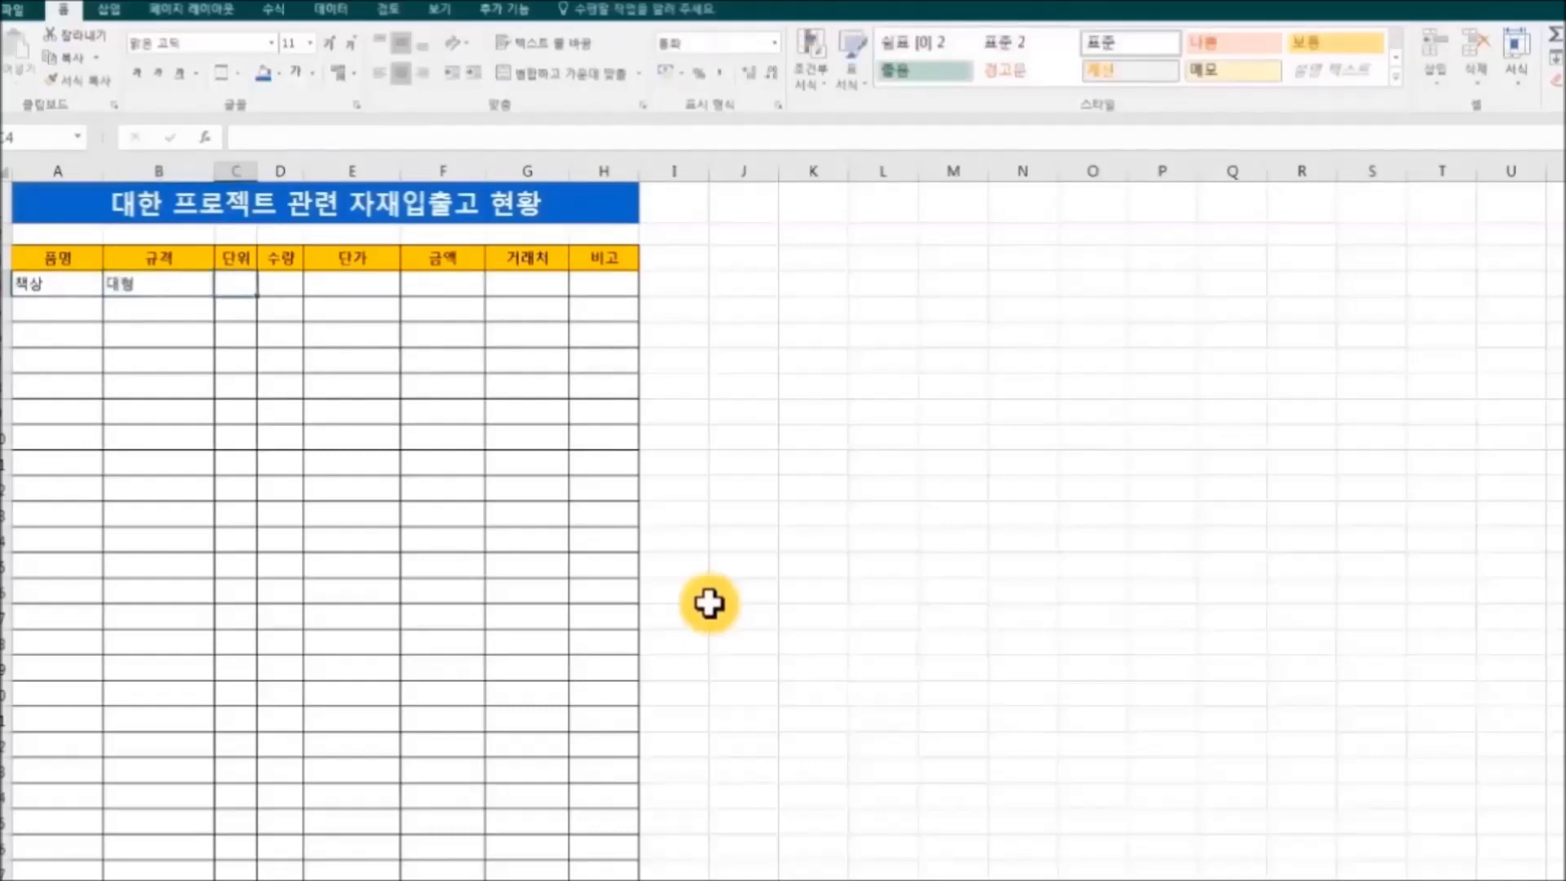
type("개")
key("Right")
type("10")
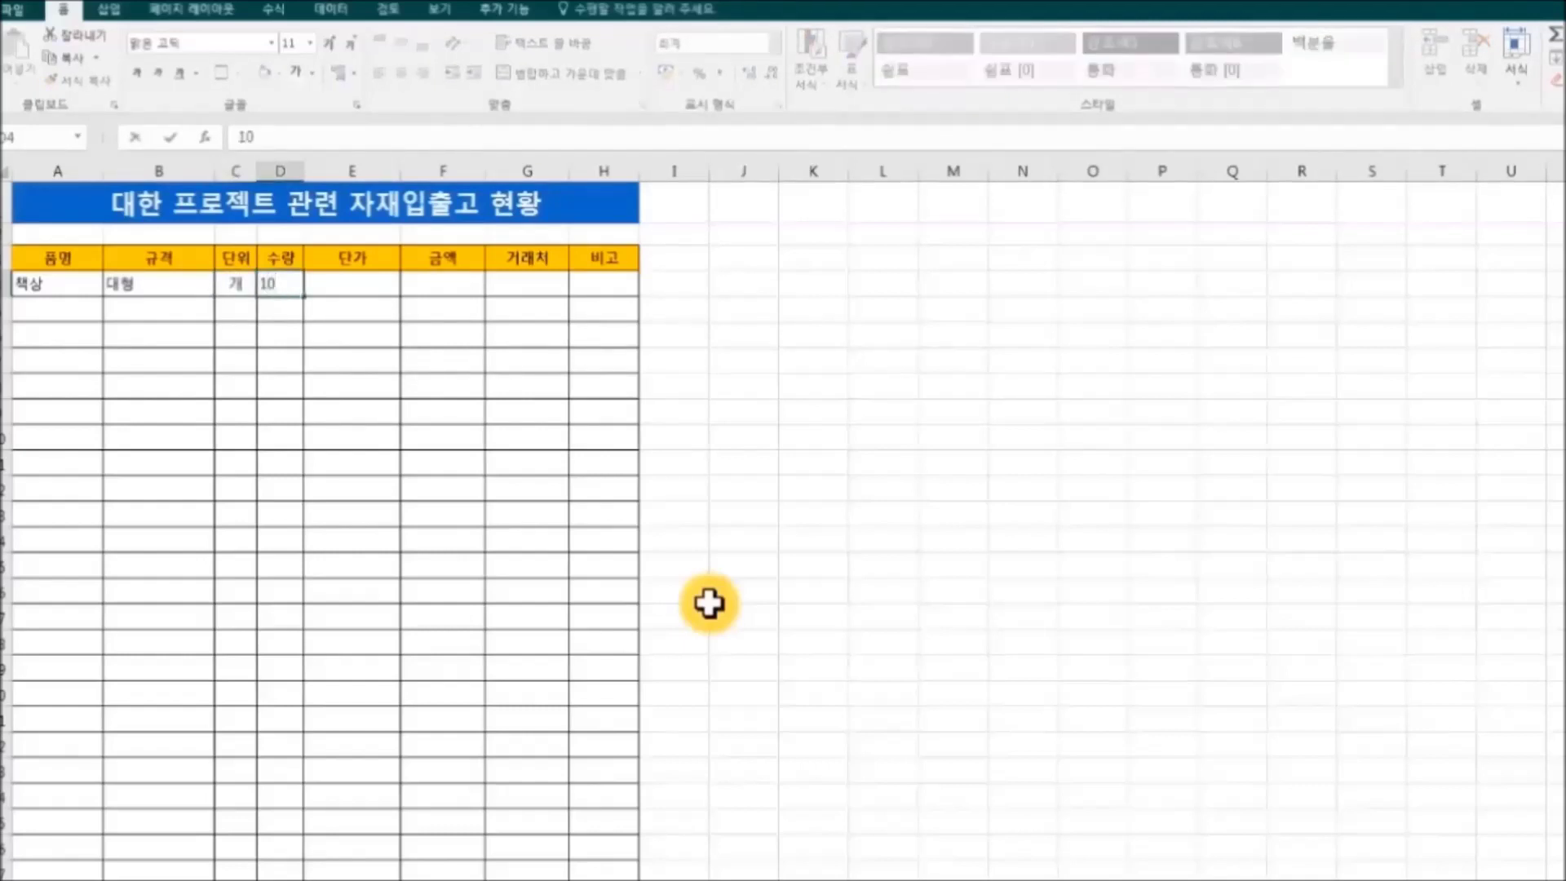
key("Right")
type("150")
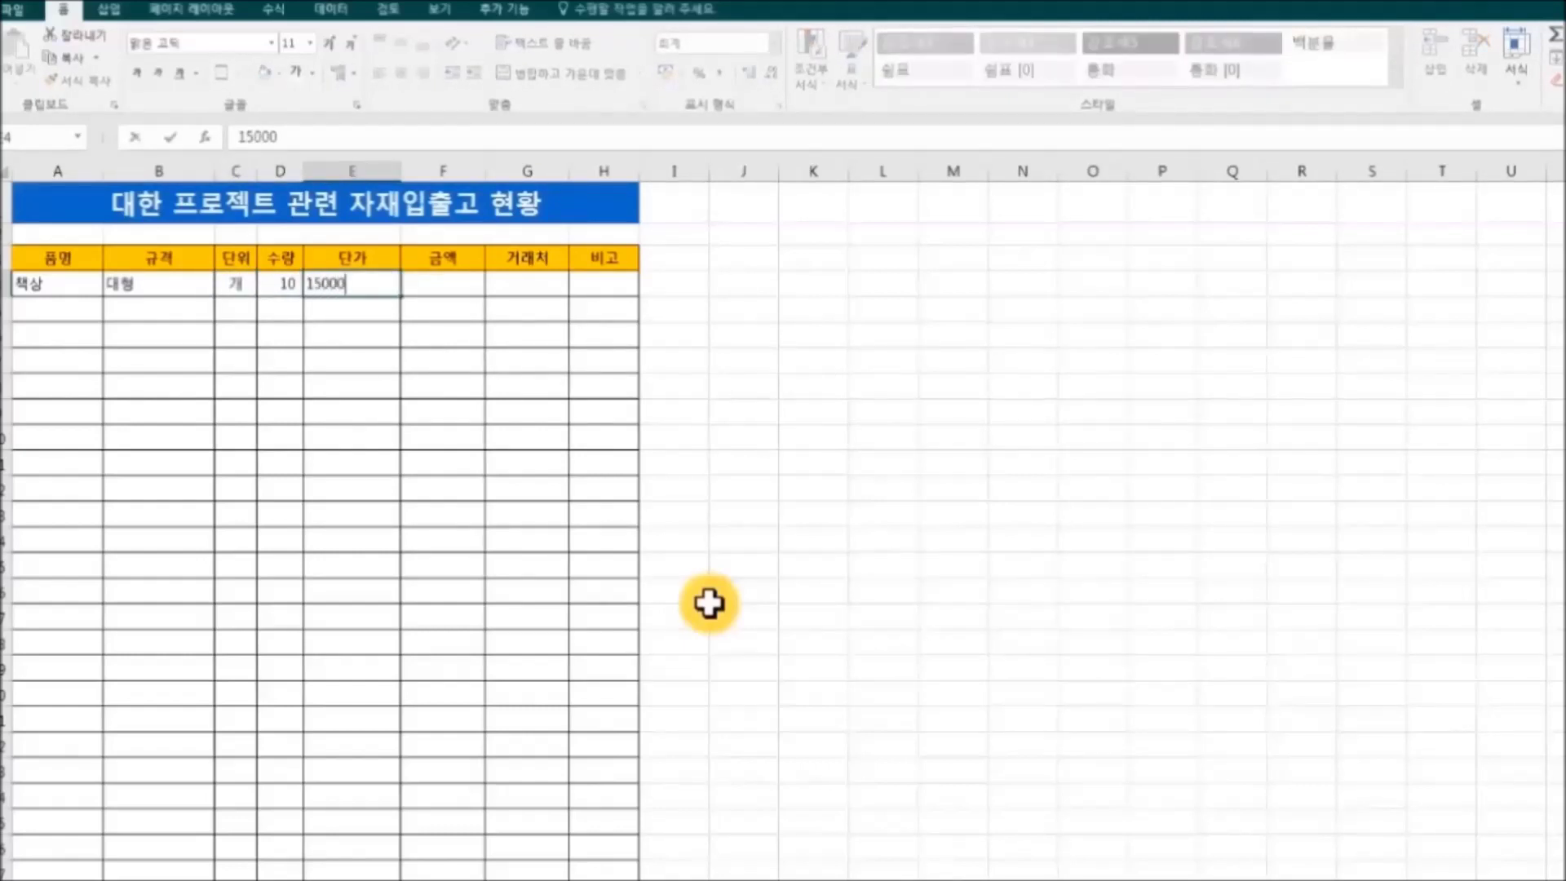
key("Right")
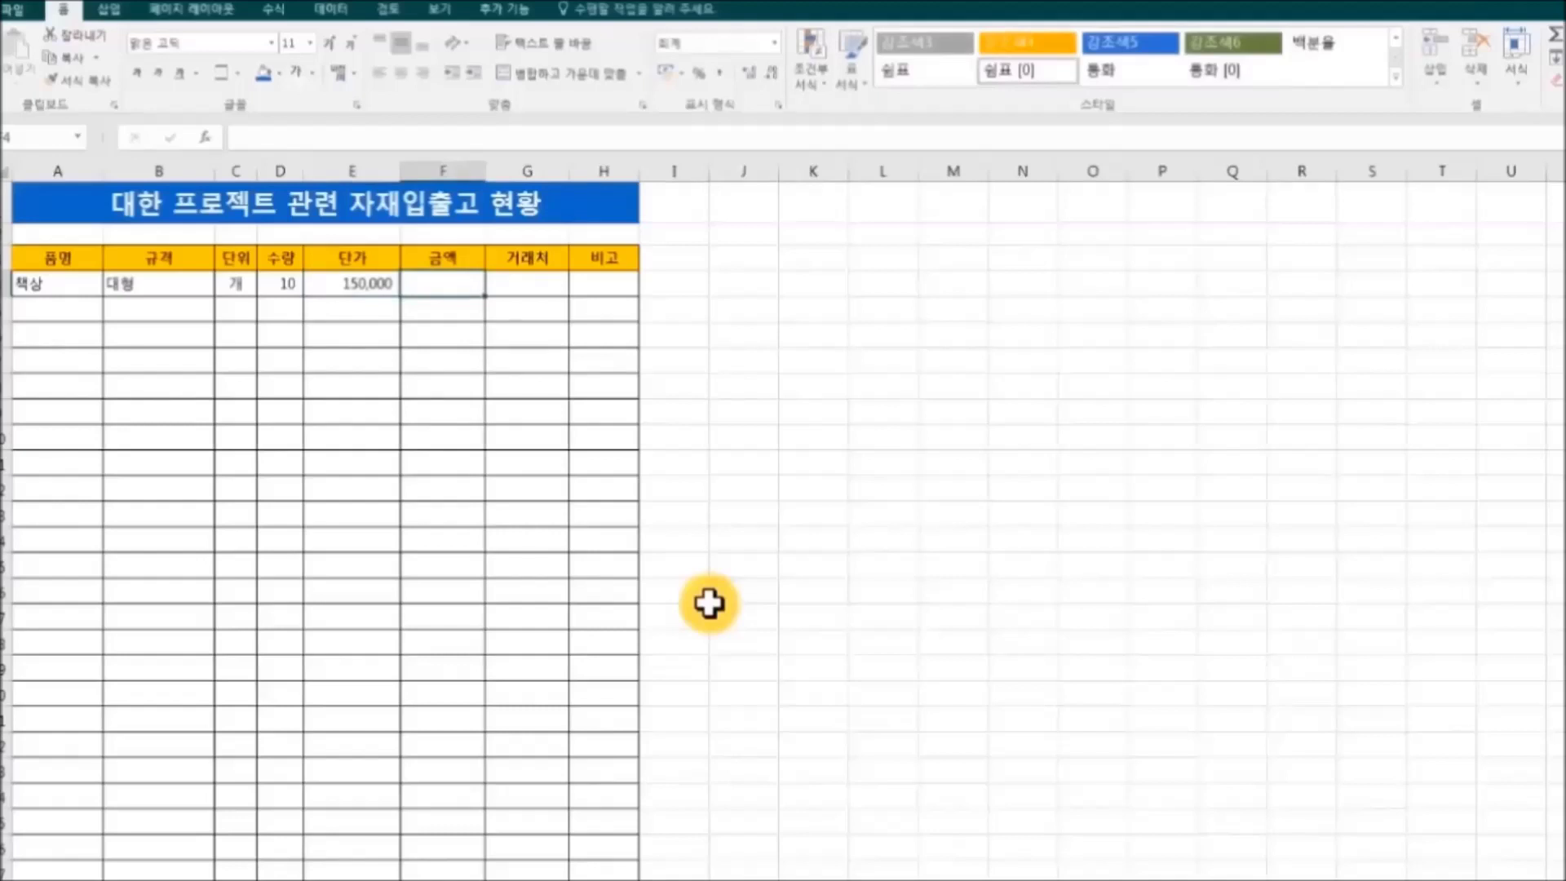
Step: Leave the 금액 cell in row 4 empty, enter 대한 as the 거래처, and move past the table's last column
key("Right")
type("대하")
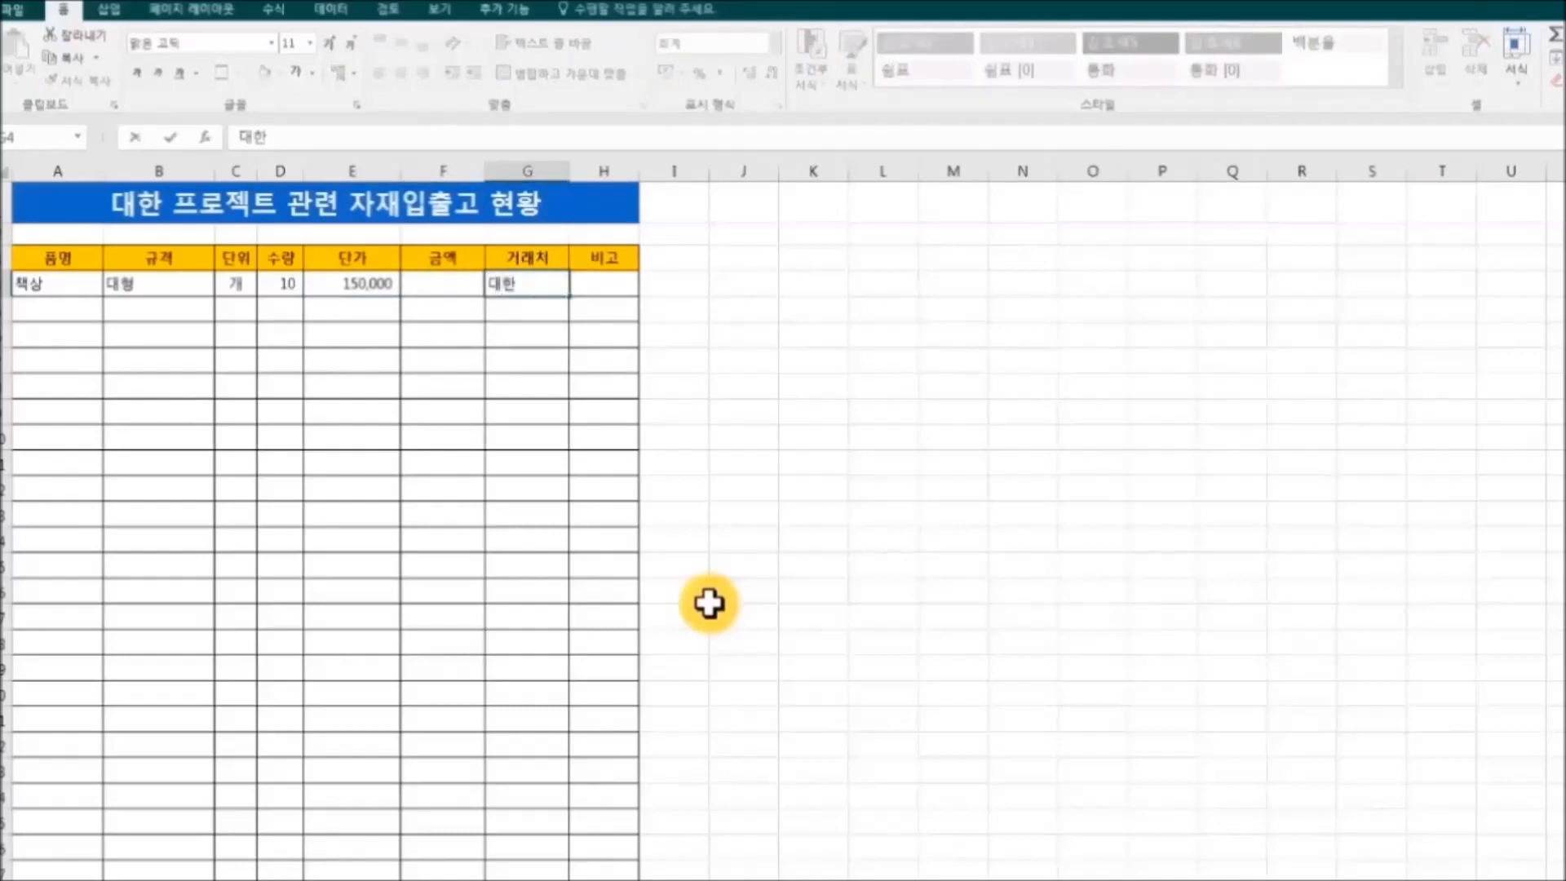
key("Tab")
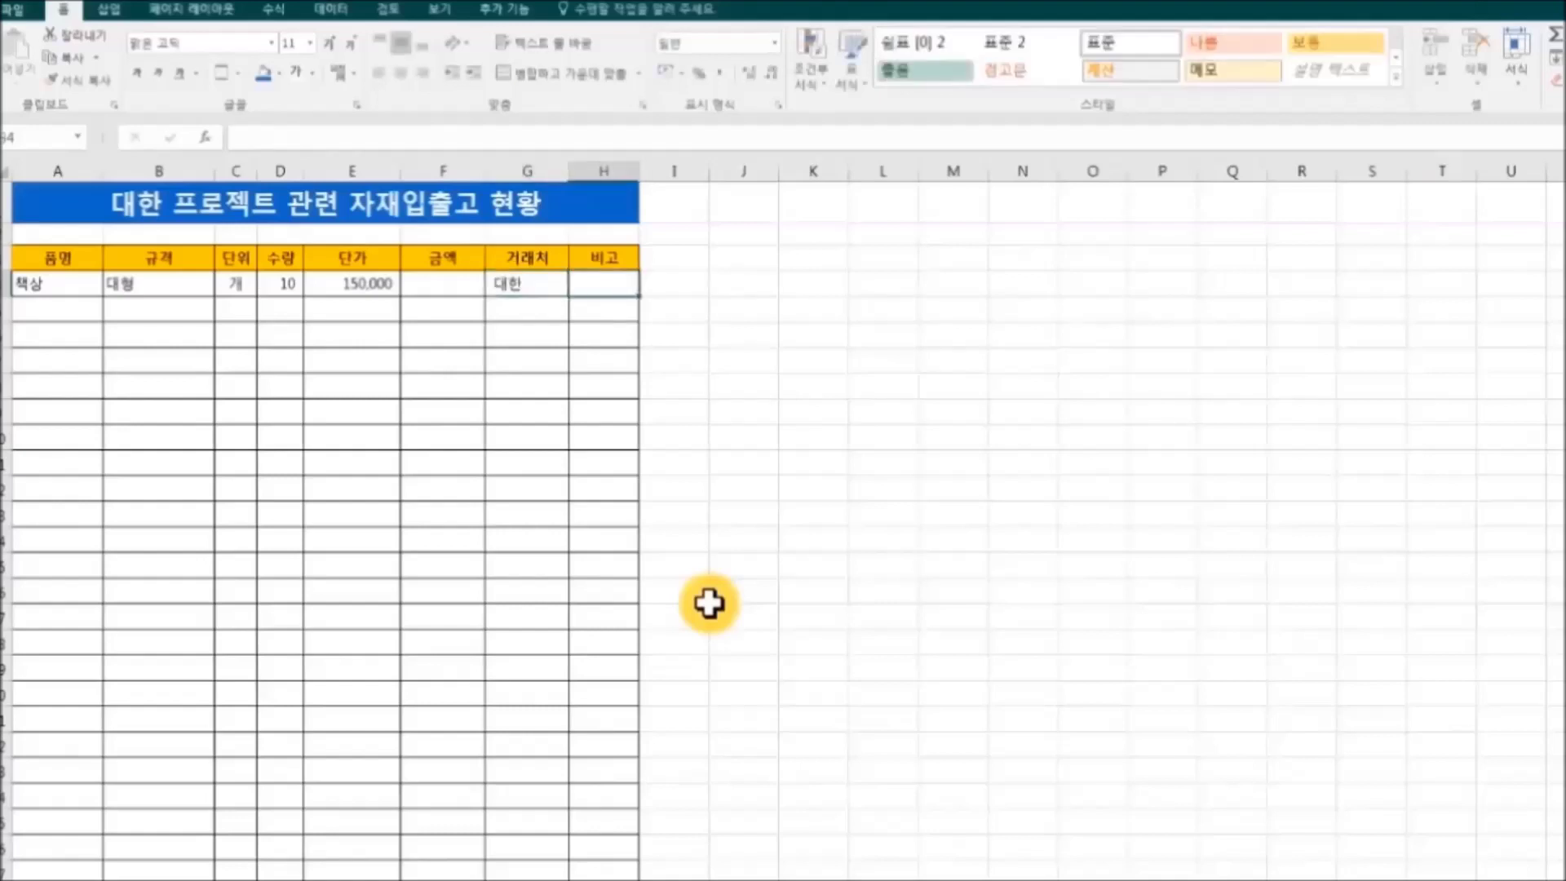
key("Right")
key("Right")
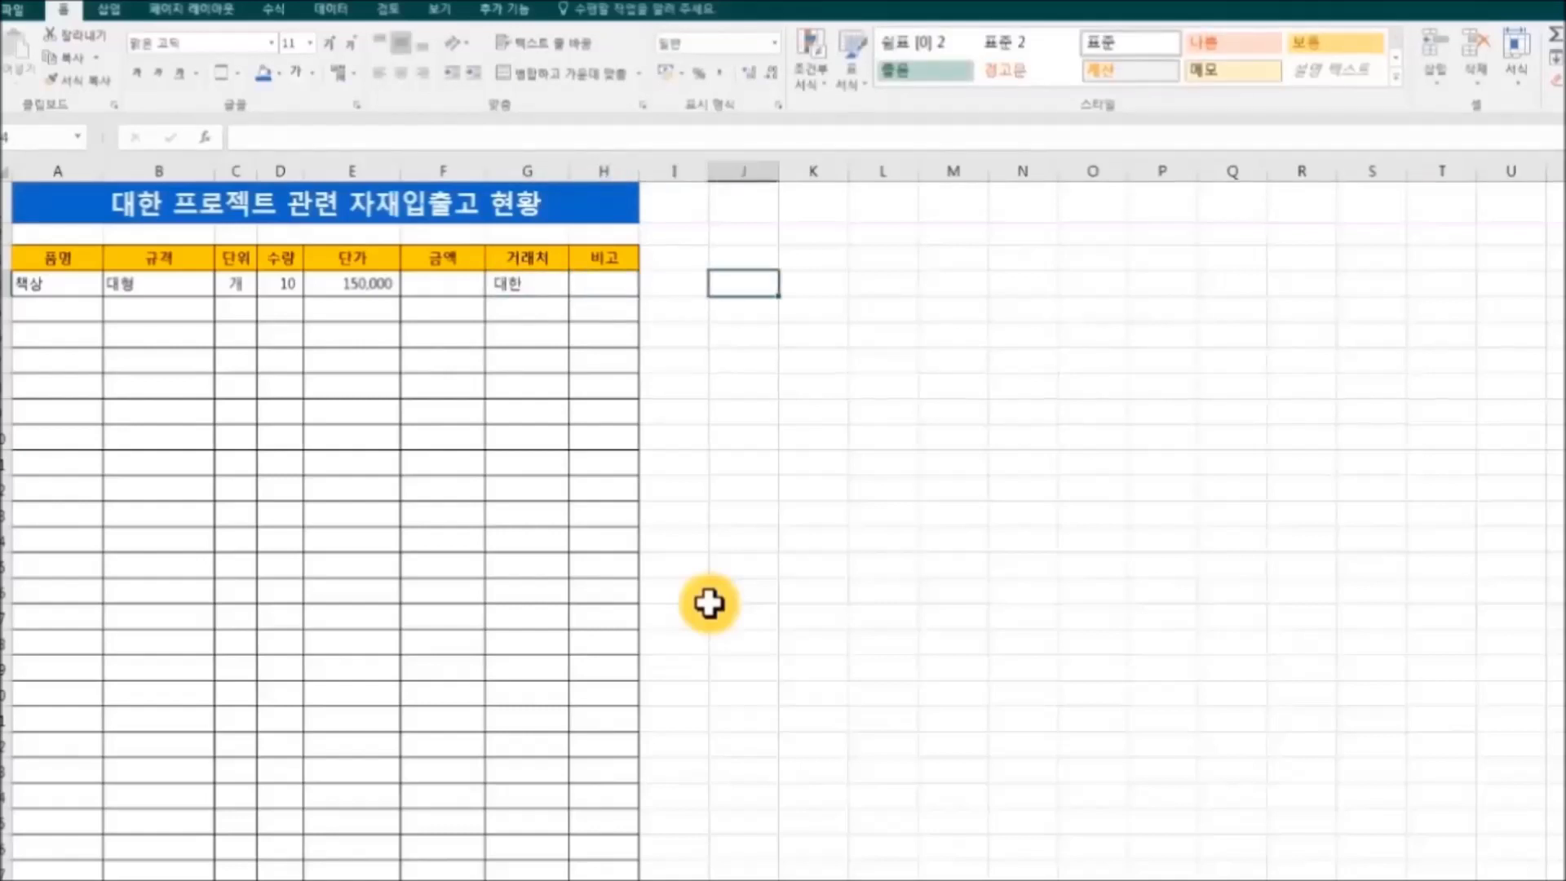
Step: Enter 의자 as the 품명 and 소형 as the 규격 in row 5 of the 자재입출고 현황 table
left_click(77, 316)
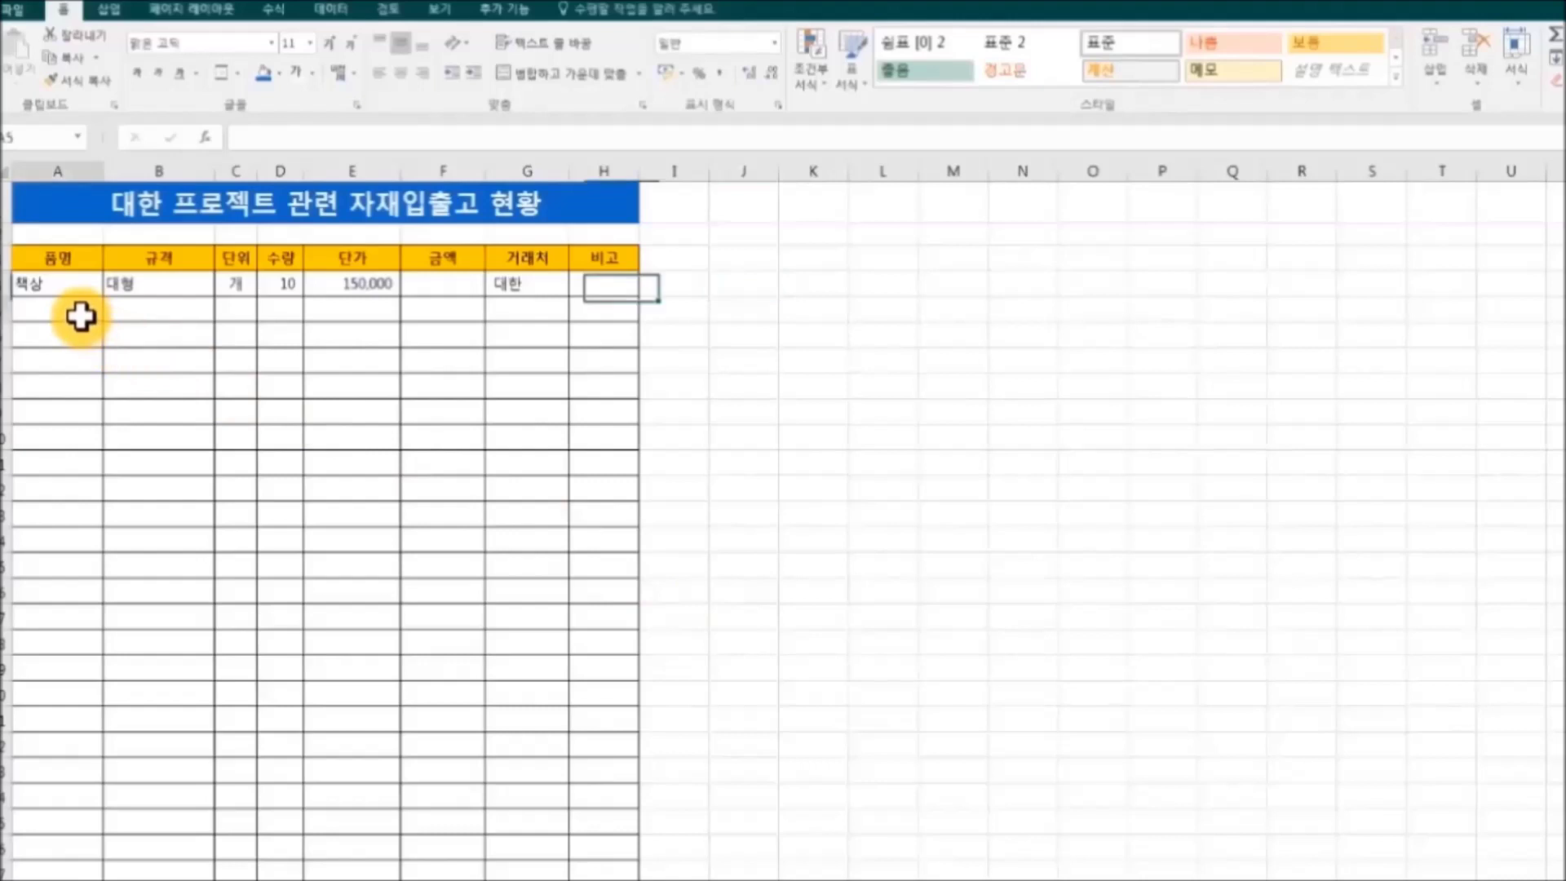
type("의자")
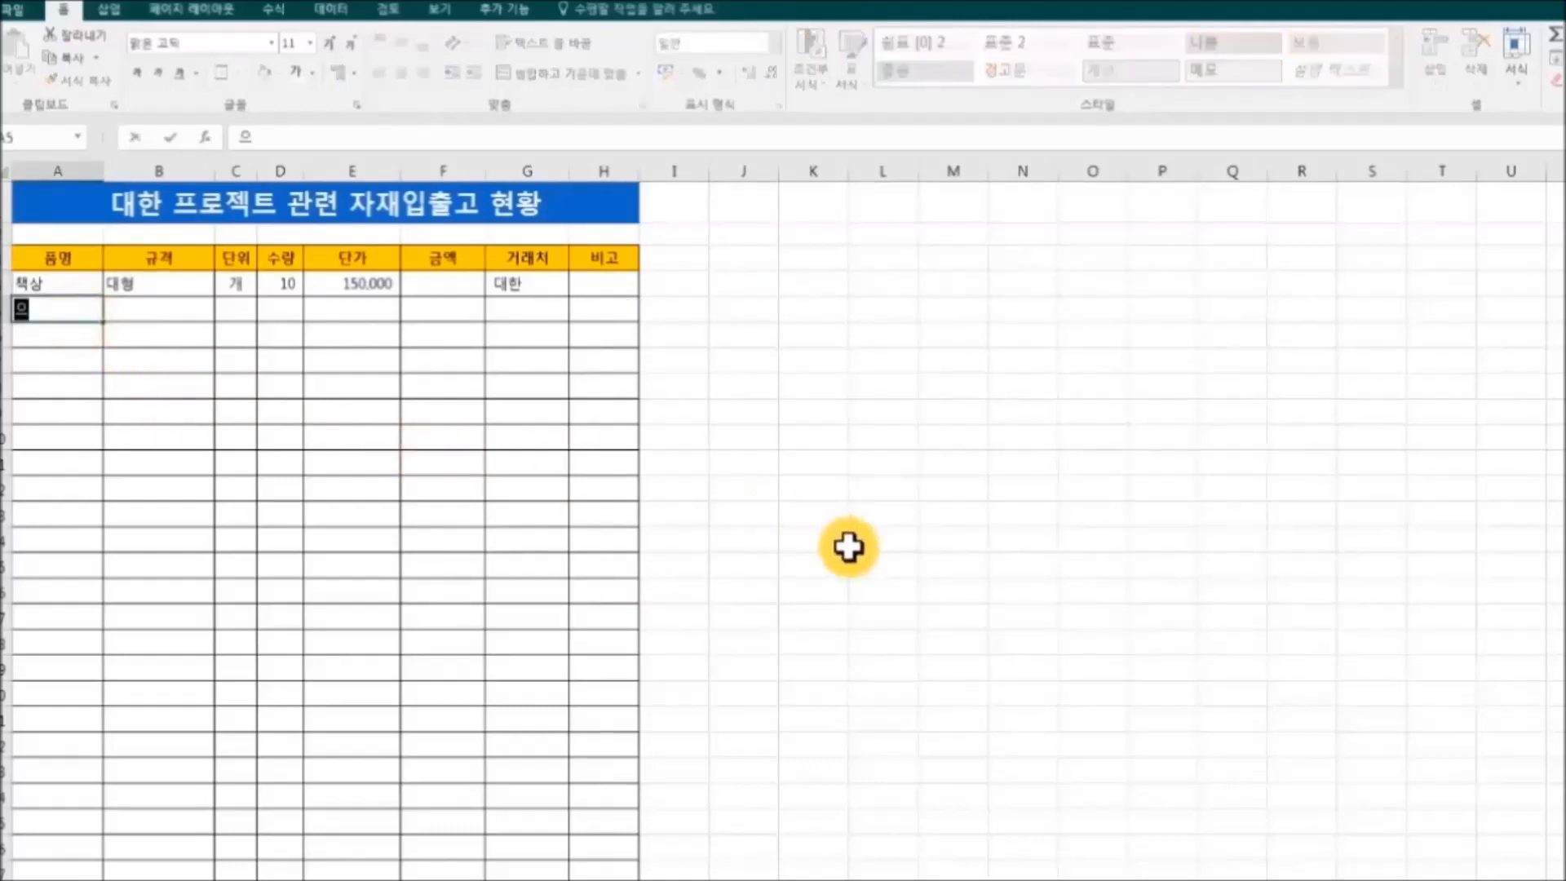
key("Tab")
type("소형")
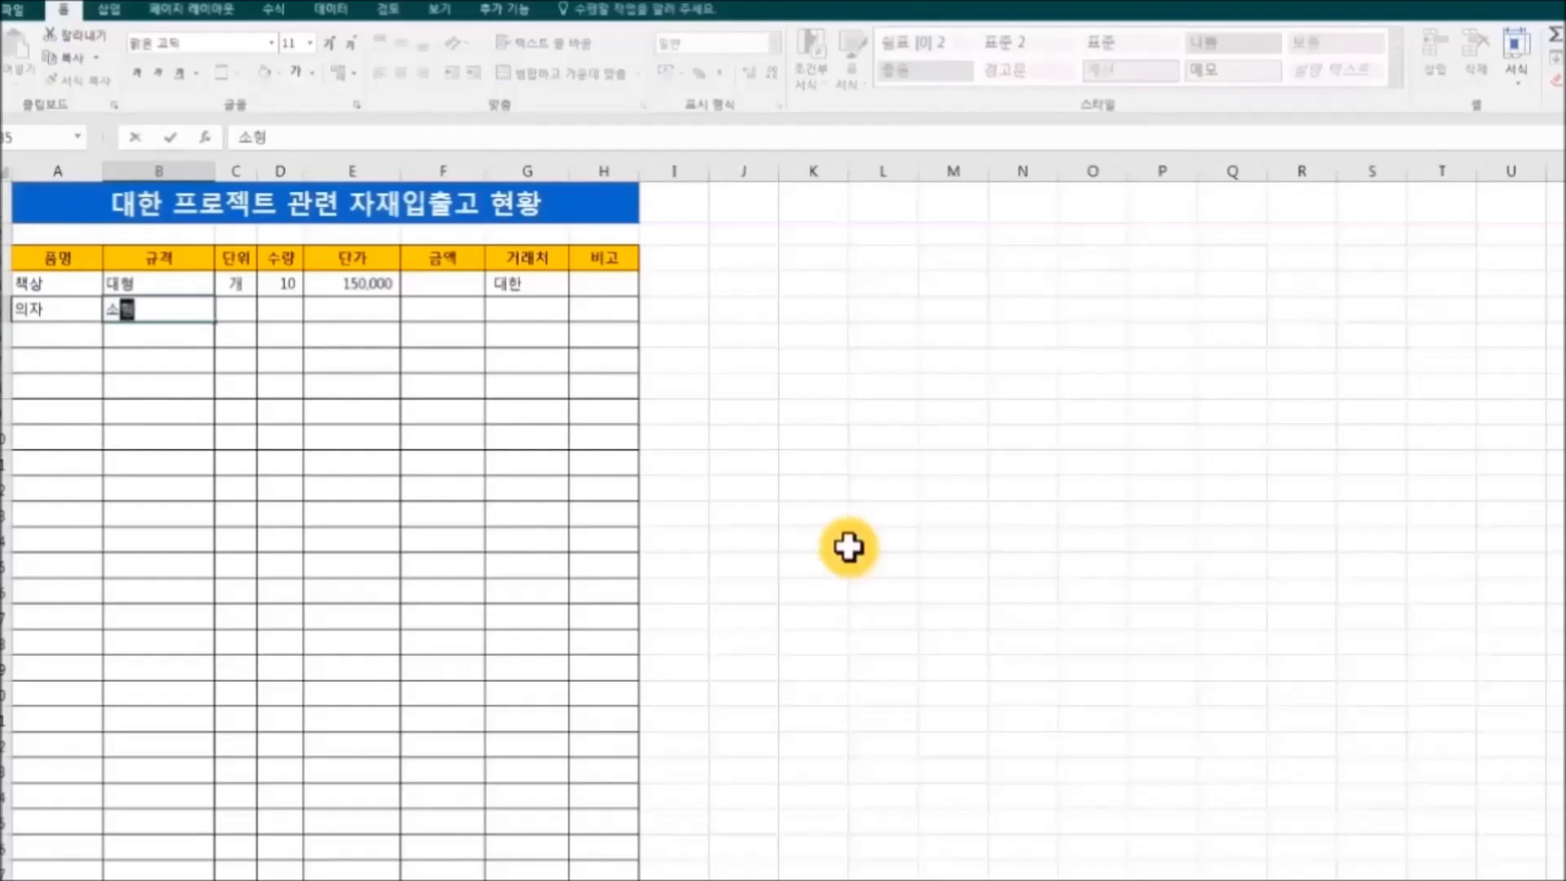
left_click(815, 512)
left_click(1023, 567)
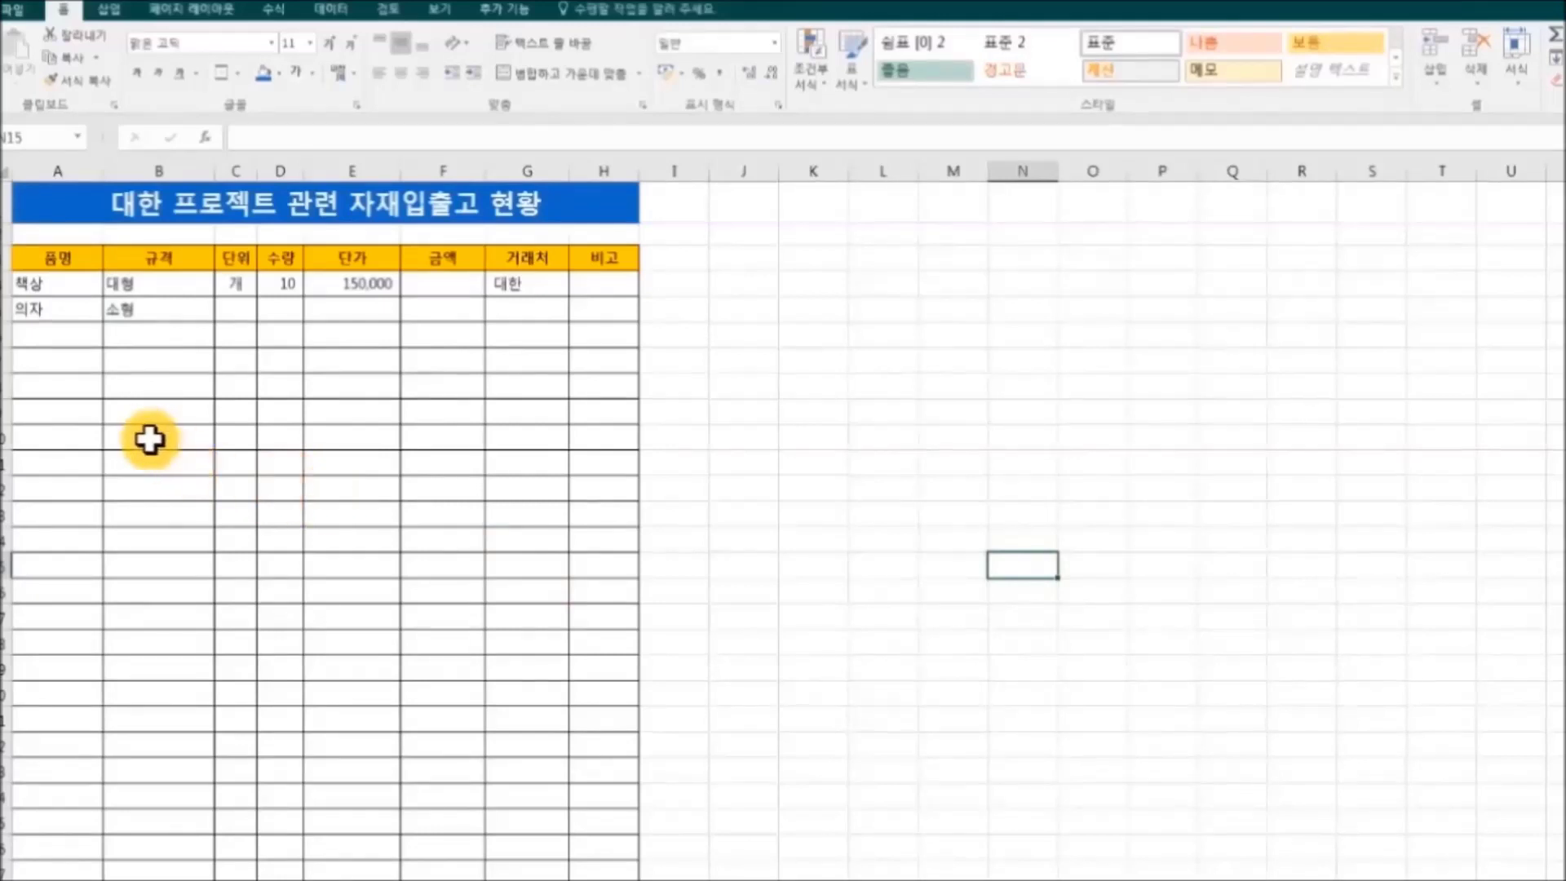
Step: Clear A5:H5 and, keeping that range selected, enter 품명 의자 and 규격 소형
left_click_drag(45, 311, 582, 314)
key("Delete")
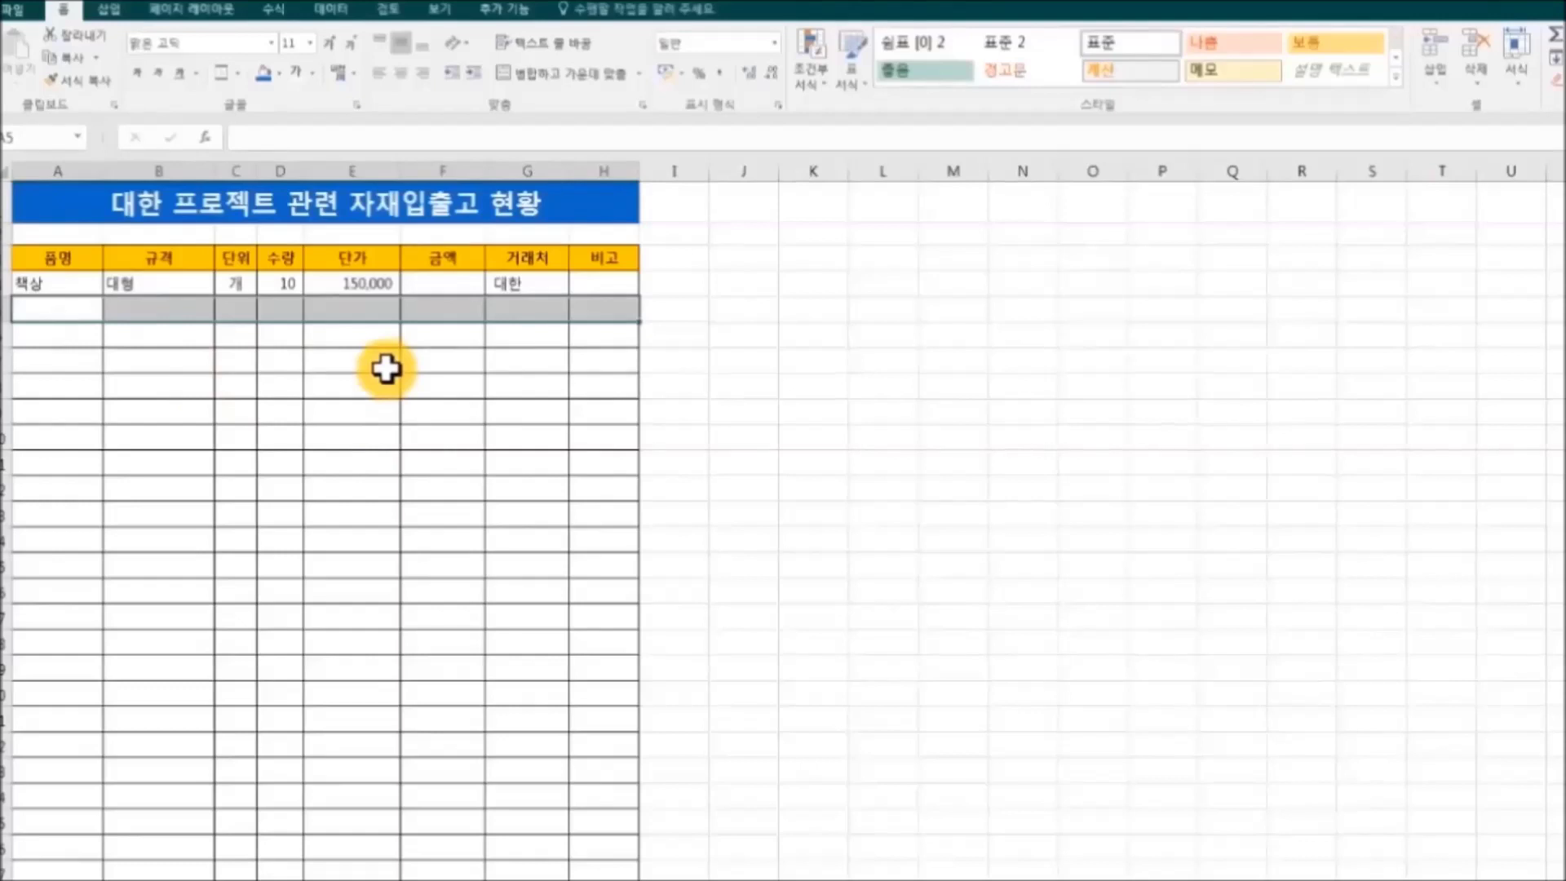
type("의자")
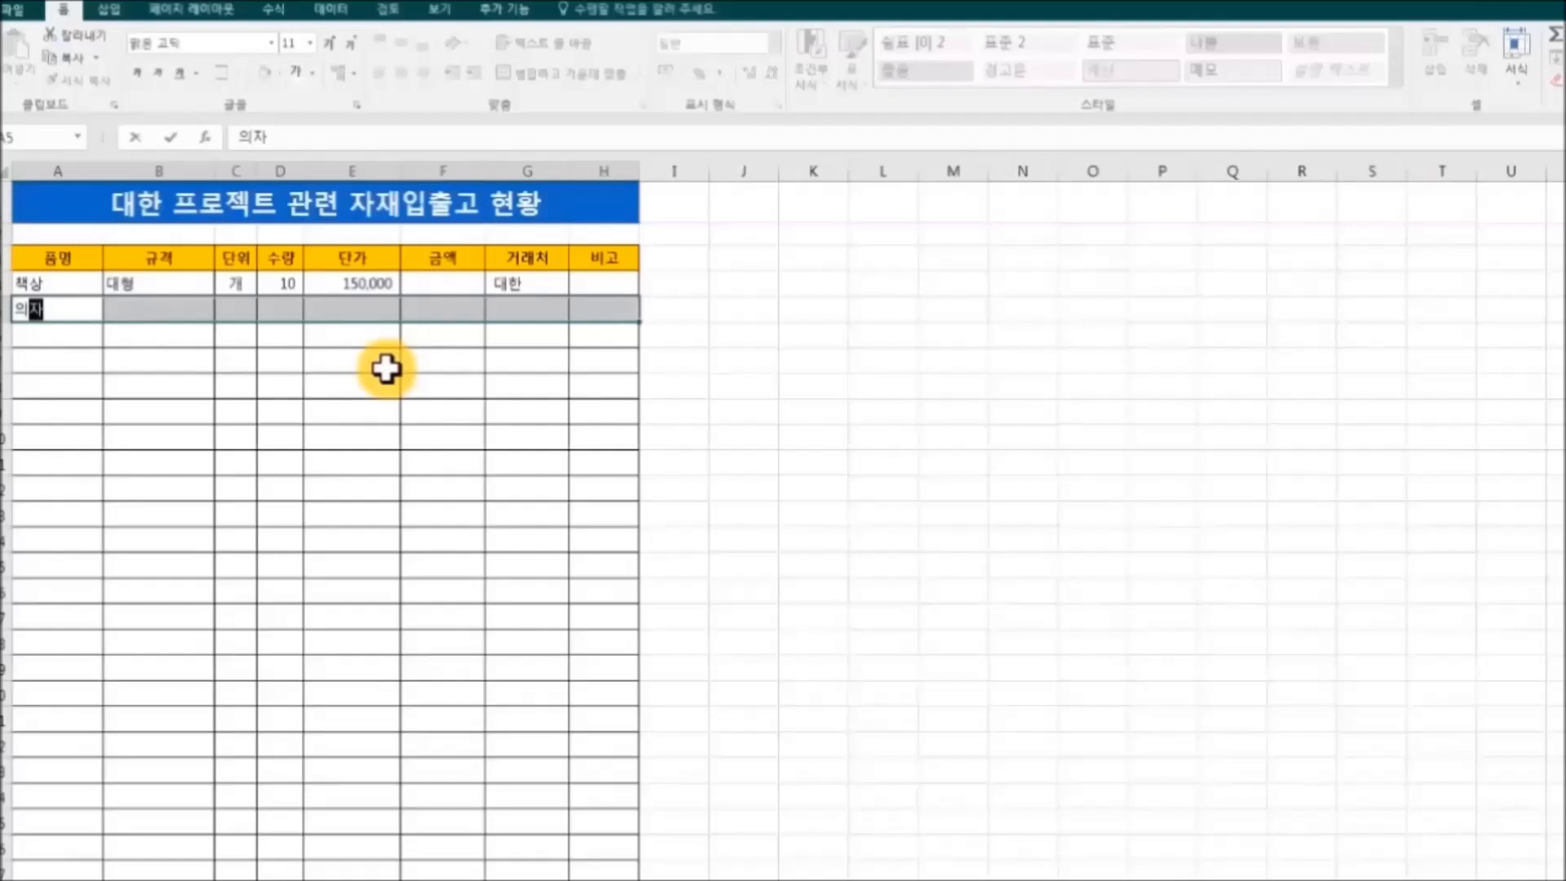
key("Tab")
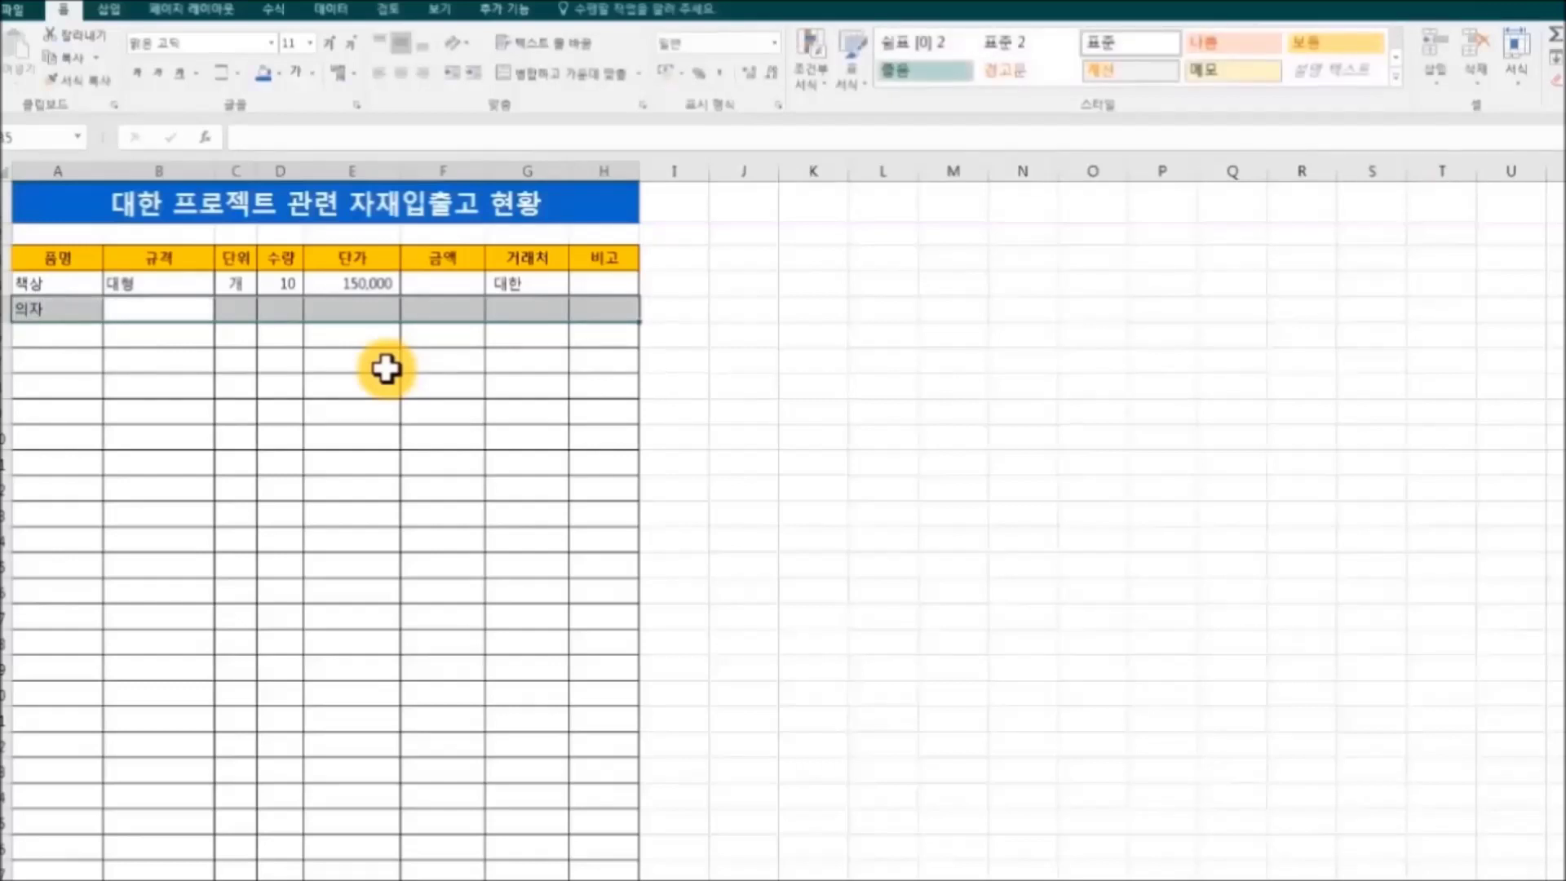
type("소형")
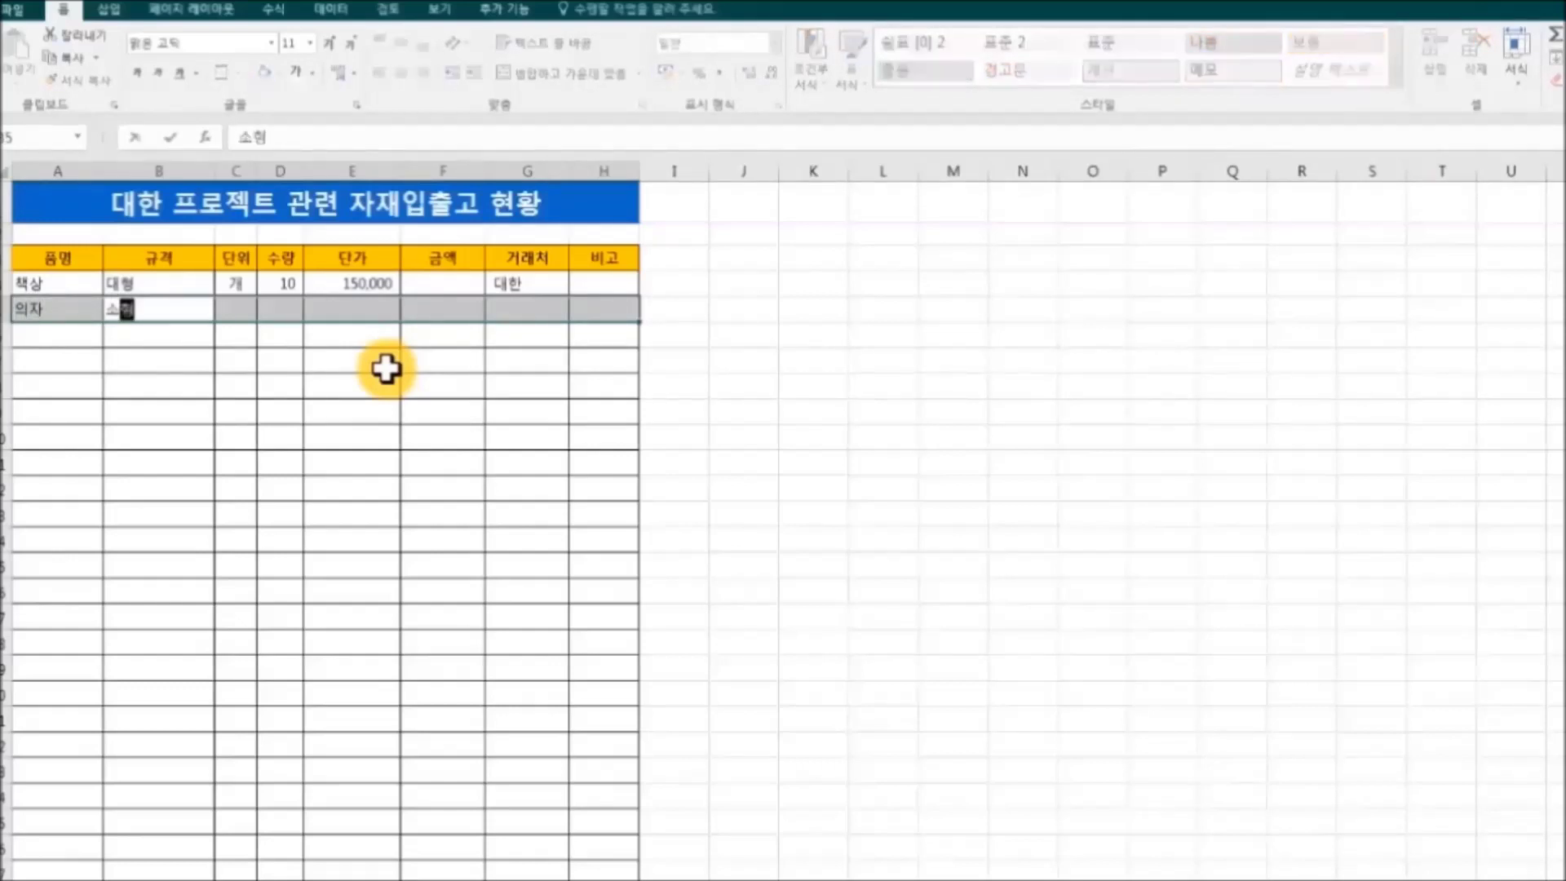
Step: Complete the selected row 5 with 단위 개, 수량 10, 단가 70000 and 거래처 대한, leaving 금액 empty
key("Tab")
type("개")
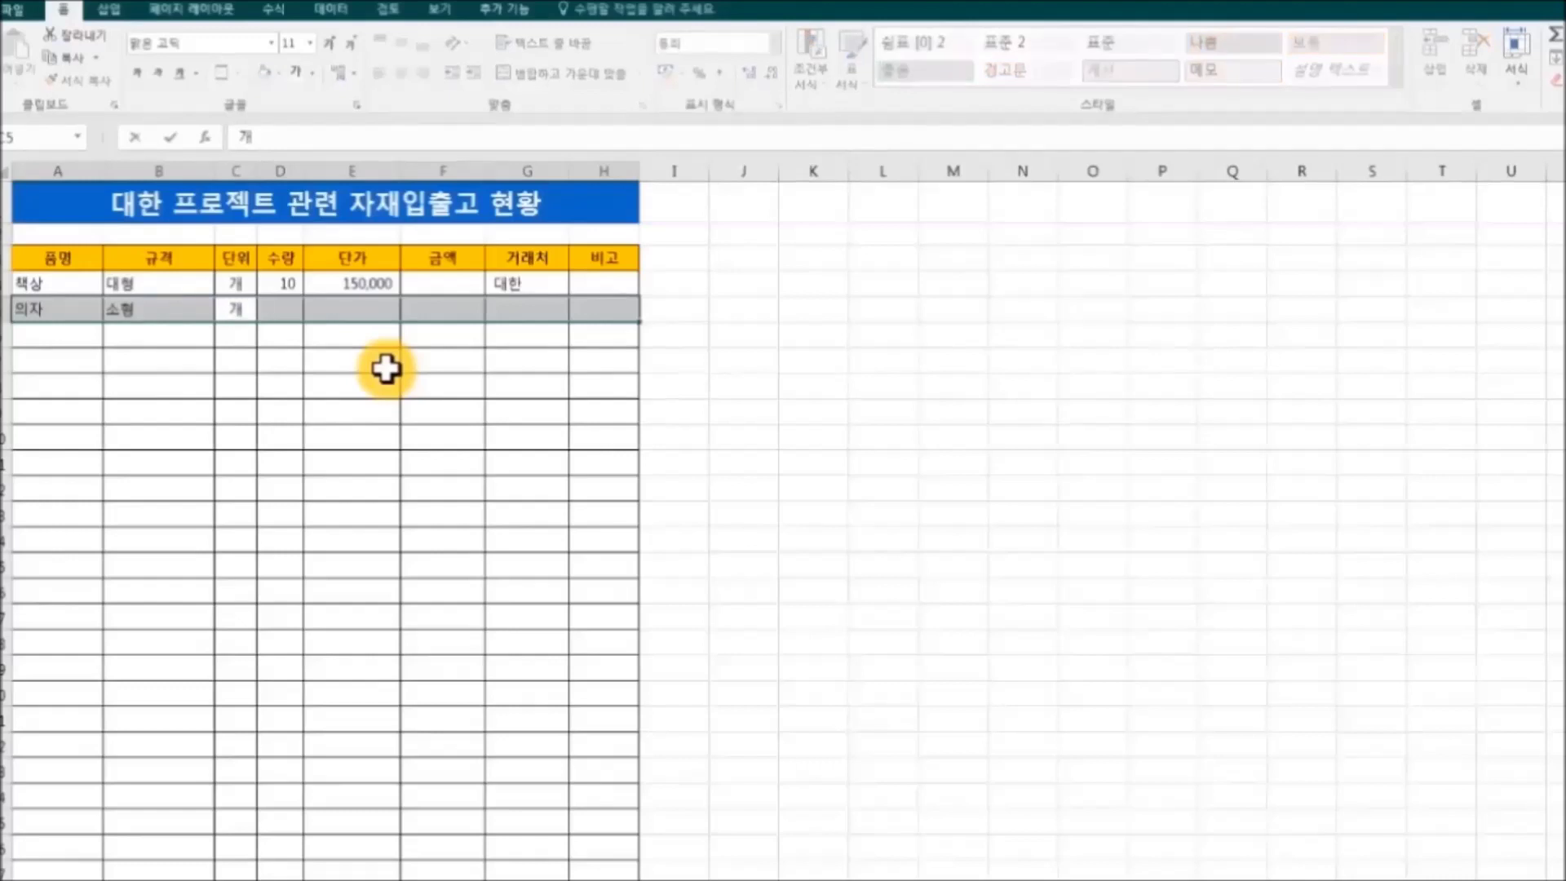
key("Tab")
type("10")
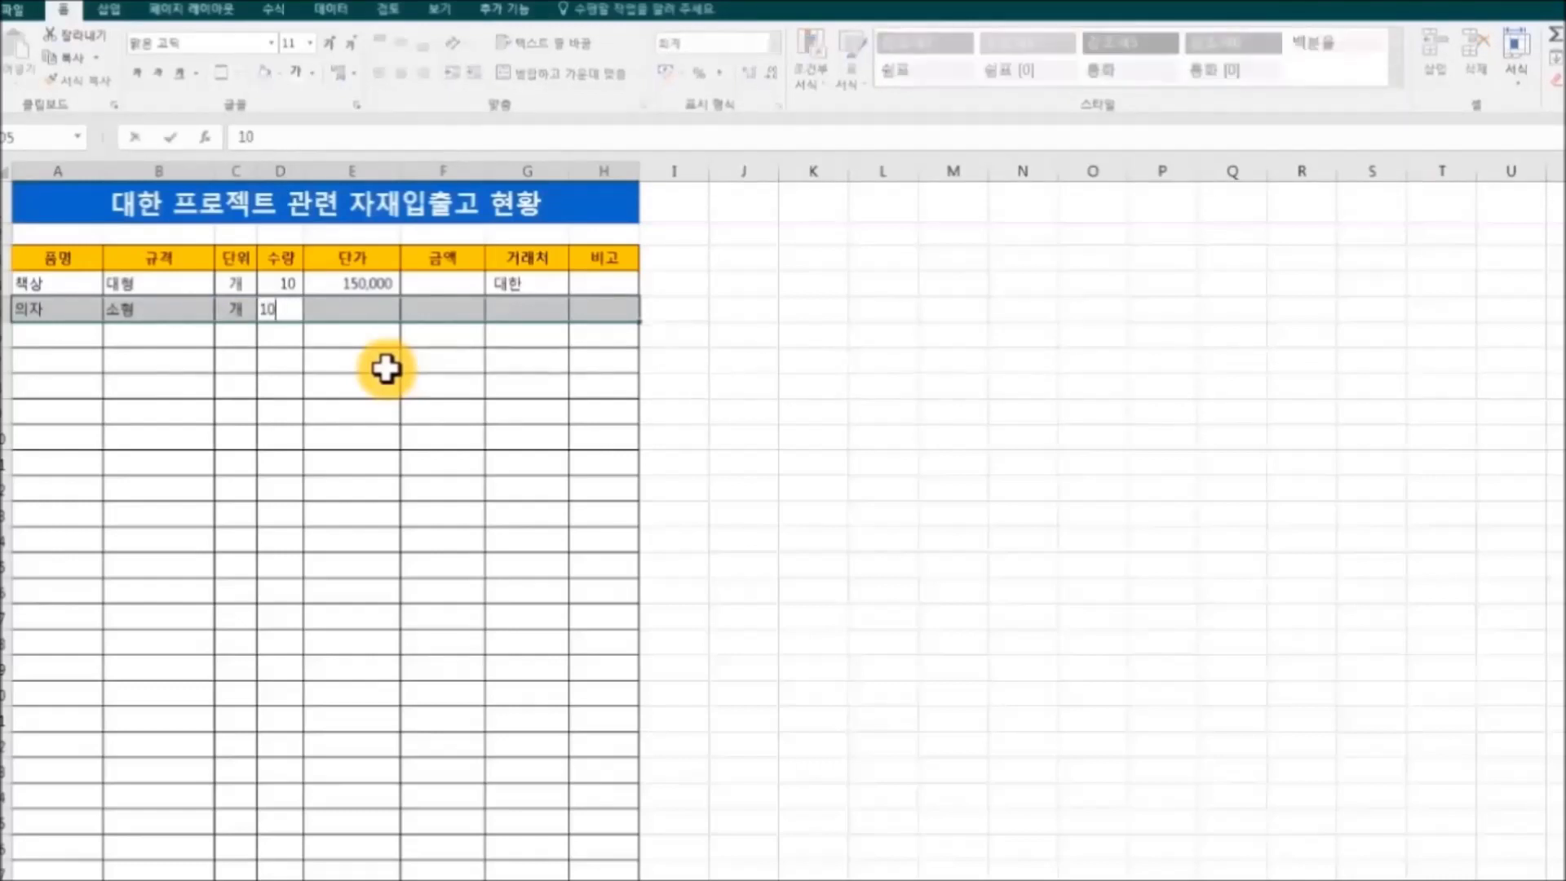
key("Tab")
type("70000")
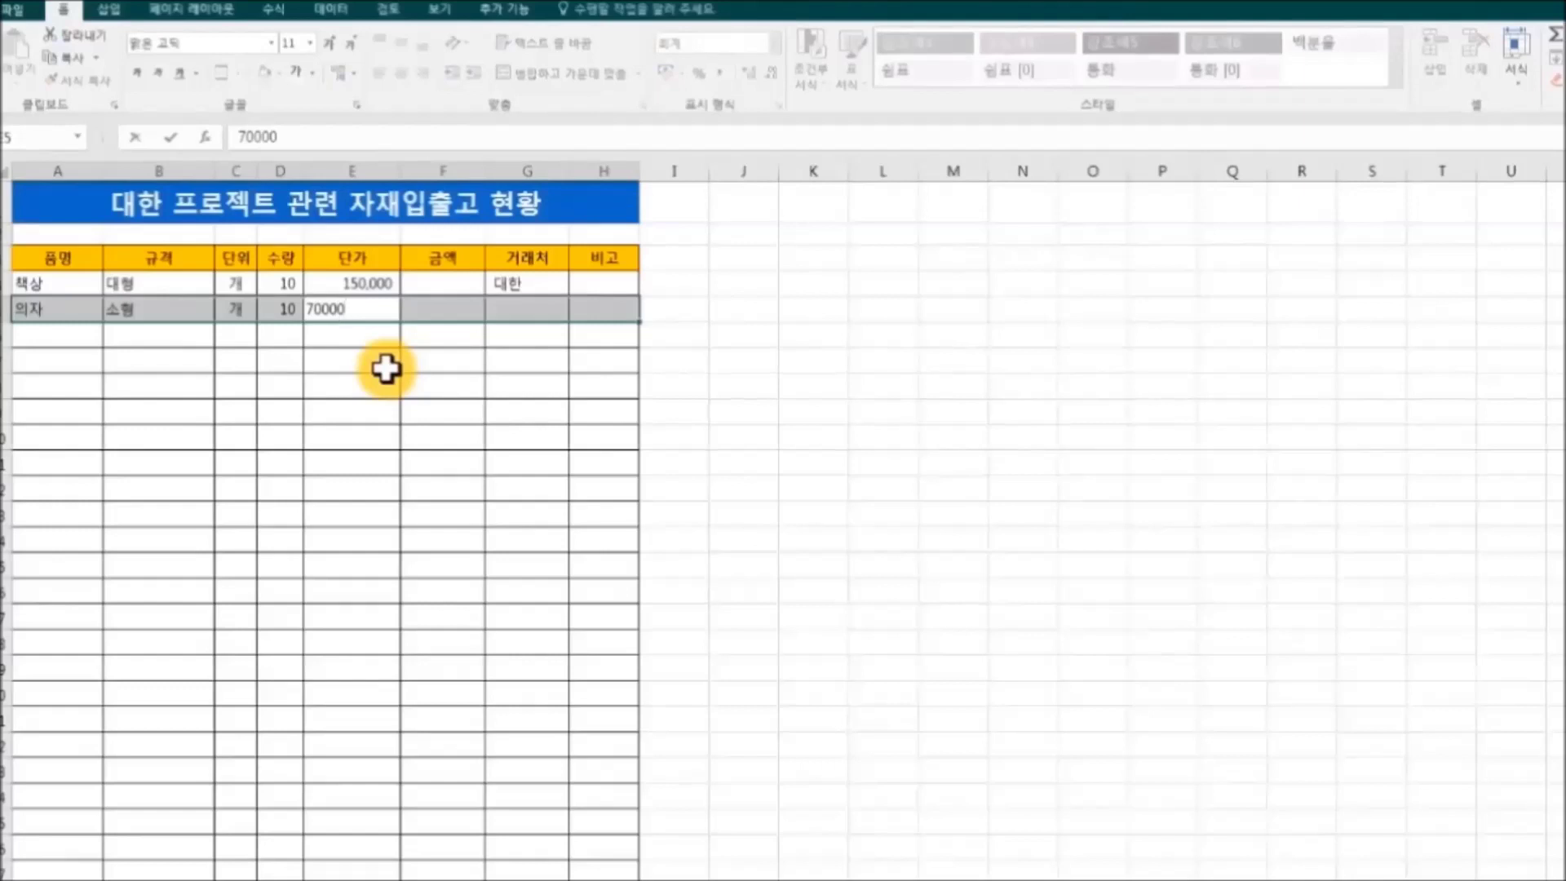
key("Tab")
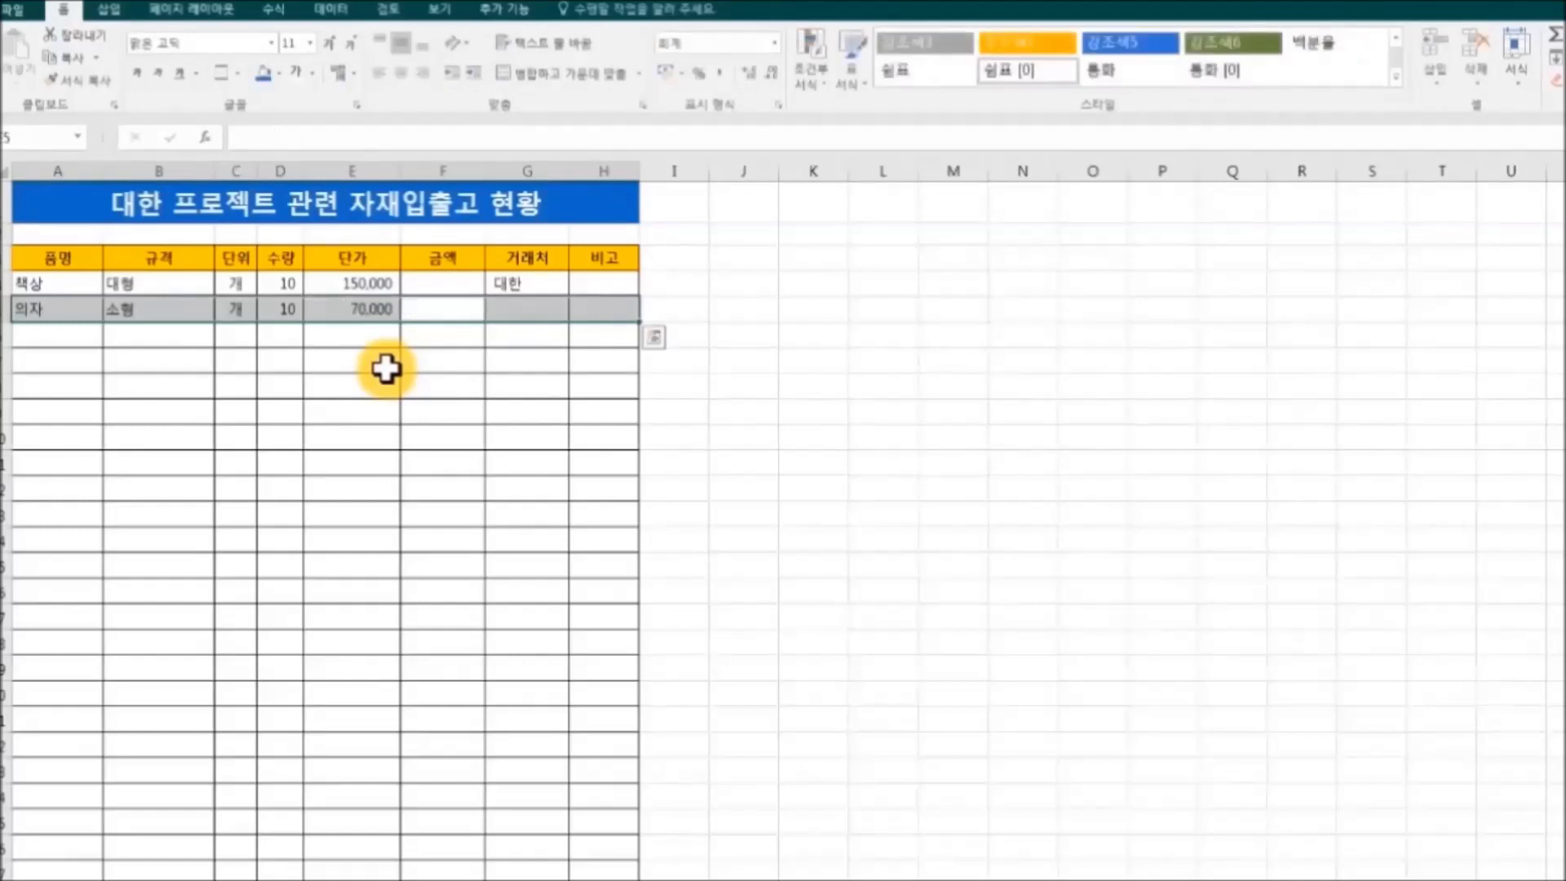
key("Tab")
type("대한")
key("Tab")
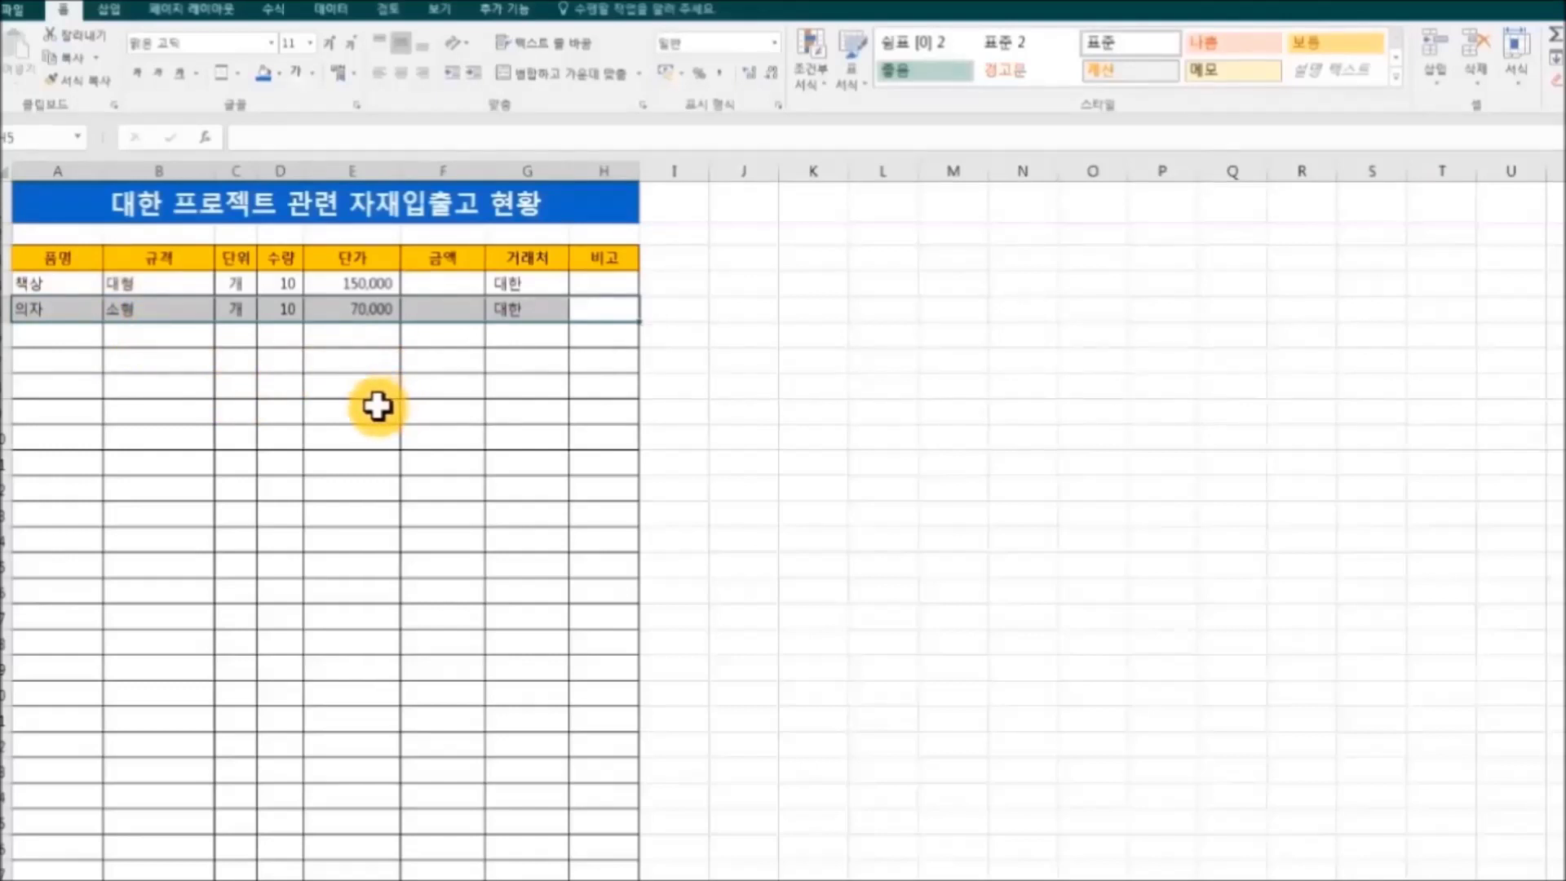
Step: Change the 규격 in row 5 to 대형 while keeping the row selected, and return to its 비고 cell
key("shift+Tab")
key("shift+Tab")
key("shift+Tab")
key("shift+Tab")
key("shift+Tab")
key("shift+Tab")
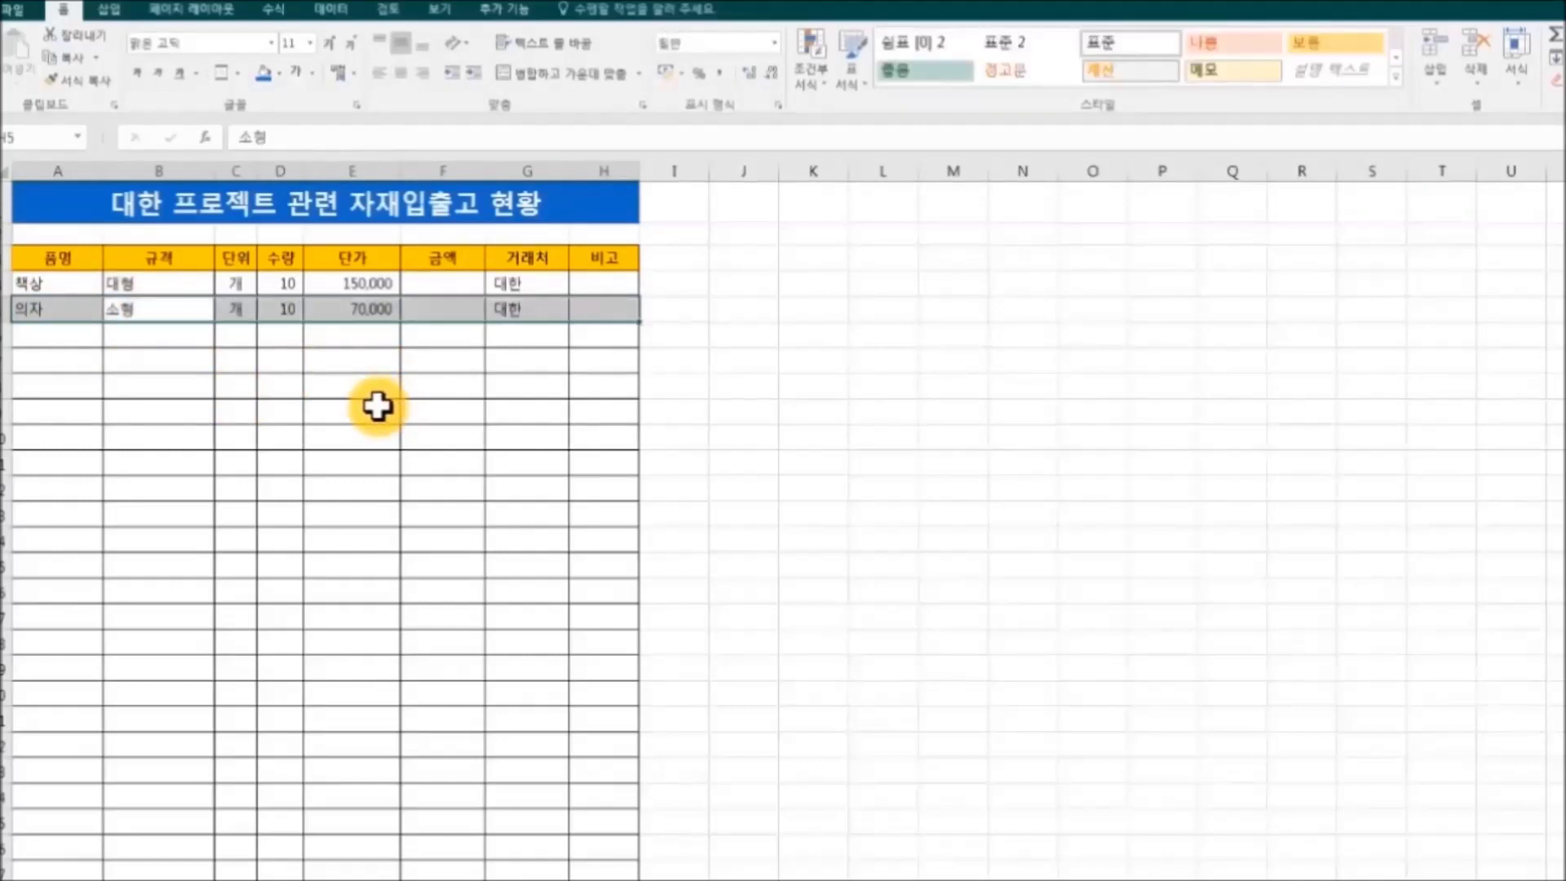
type("대형")
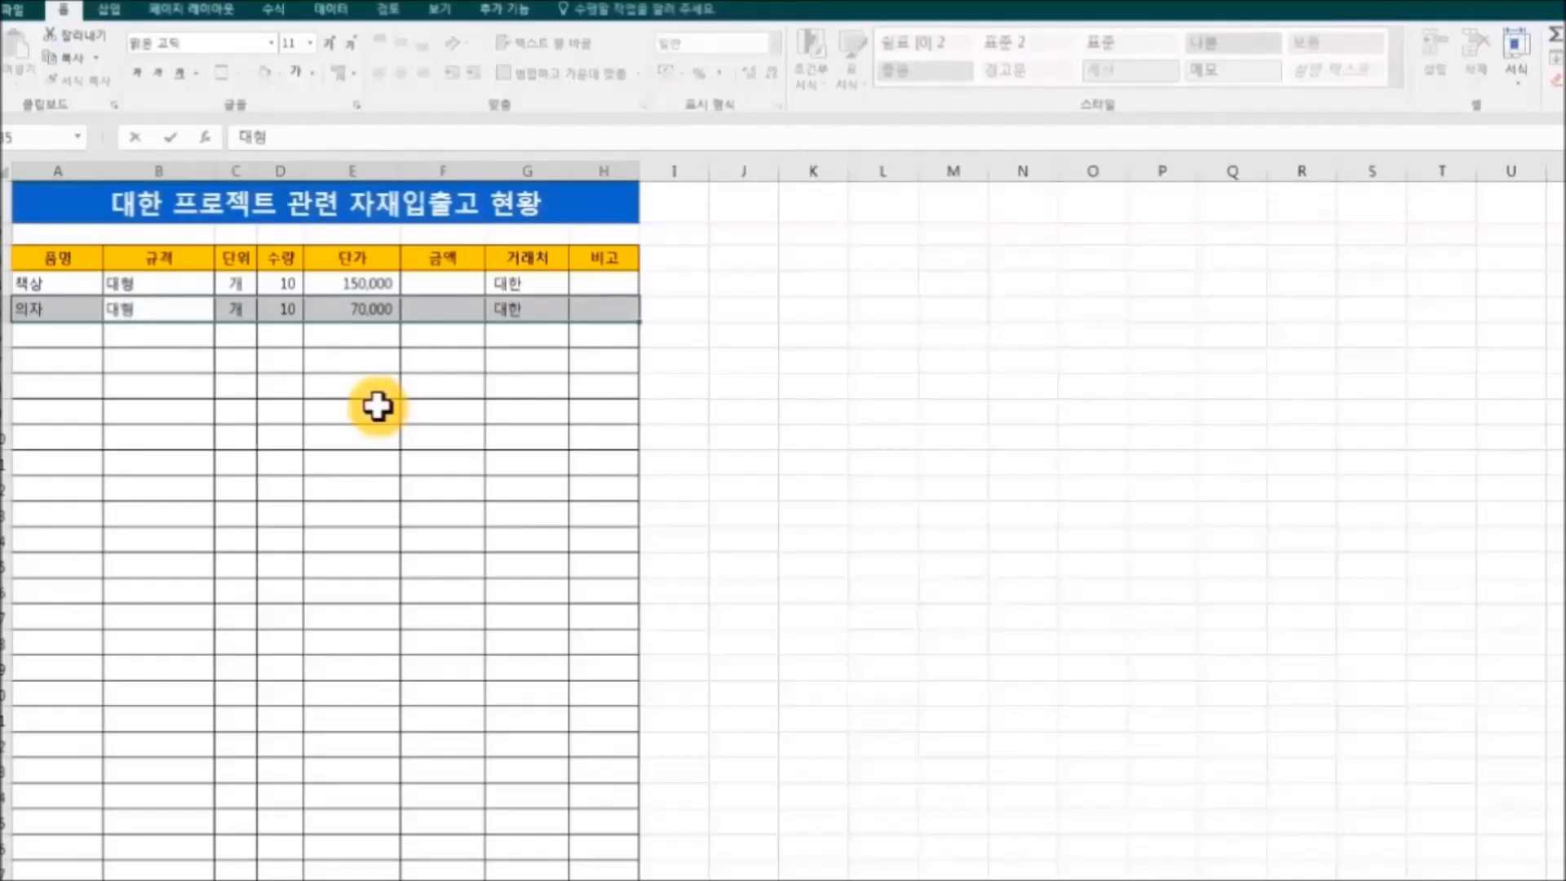
key("Return")
key("Return")
key("Return")
key("Return")
key("Return")
key("Return")
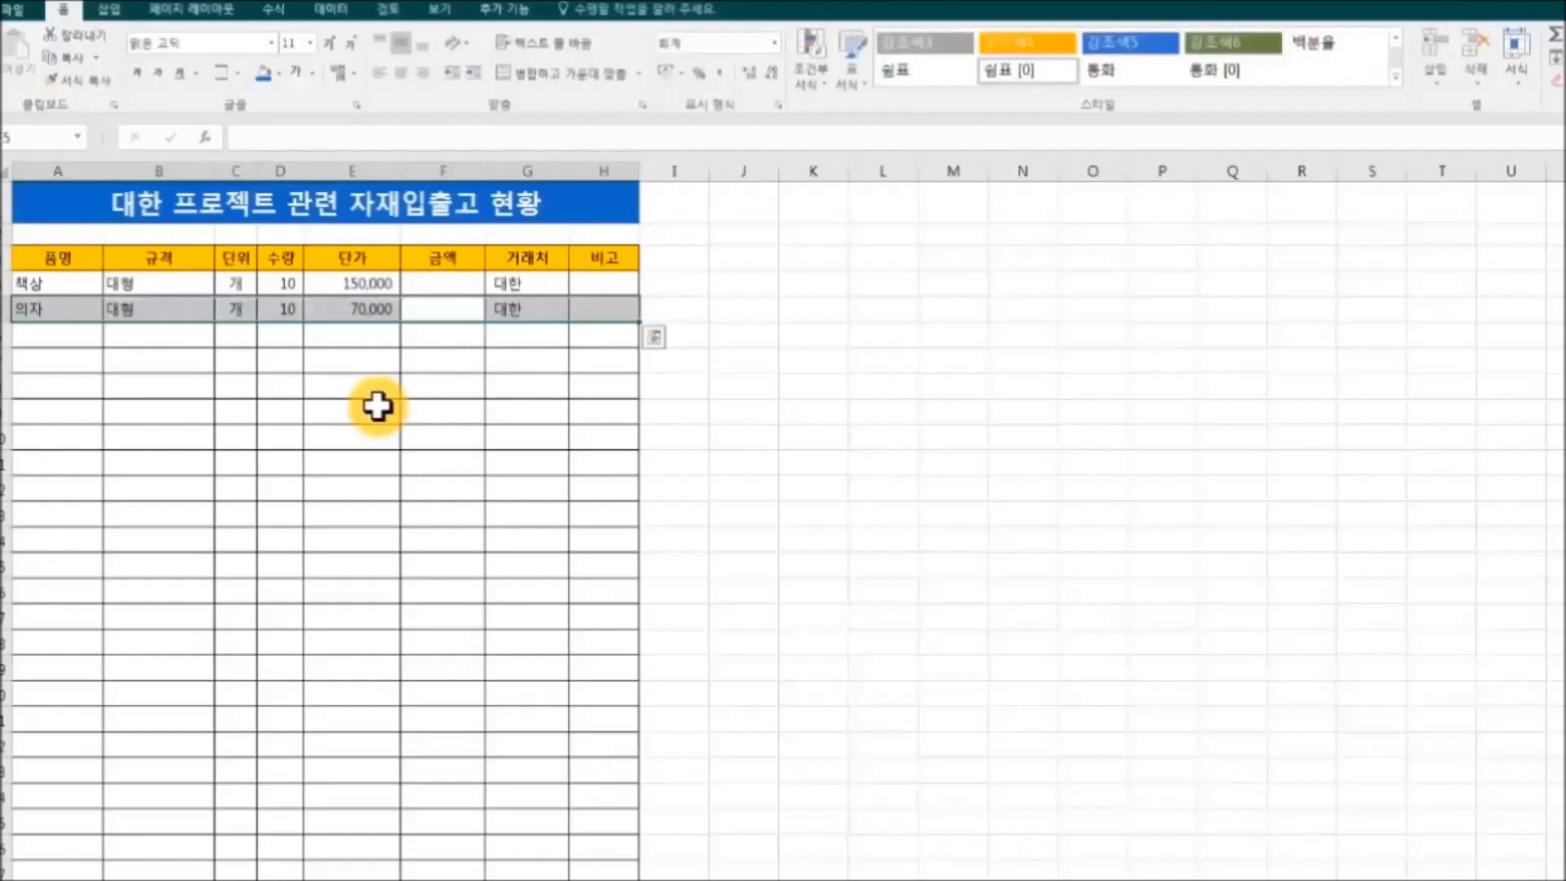
key("Return")
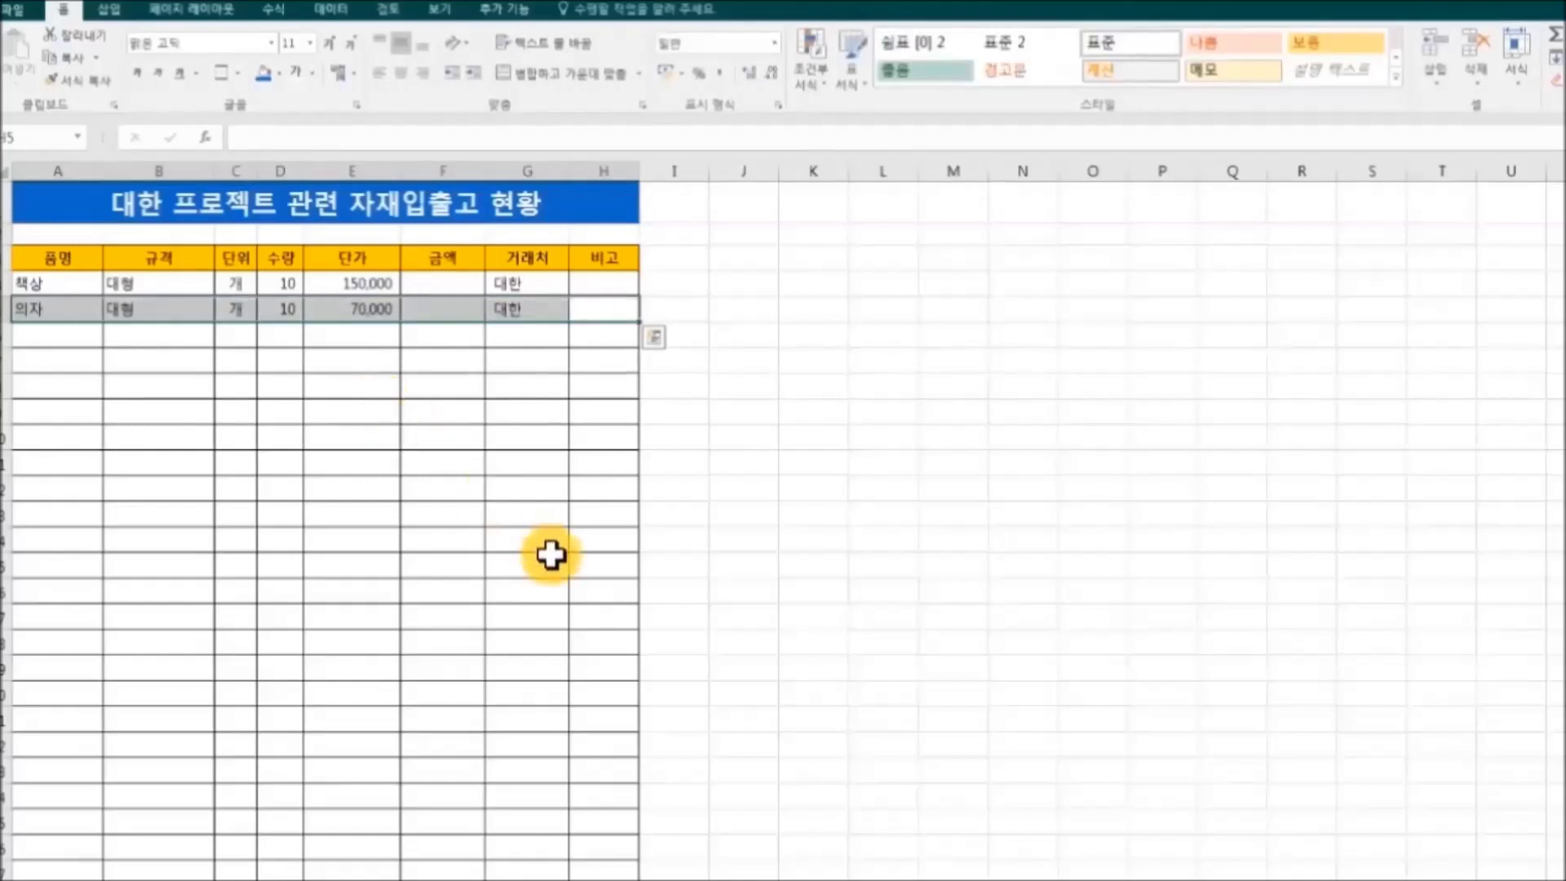
Step: Select A6:H6 and enter 품명 칠판, 규격 소형 and 단위 개
left_click_drag(31, 337, 580, 336)
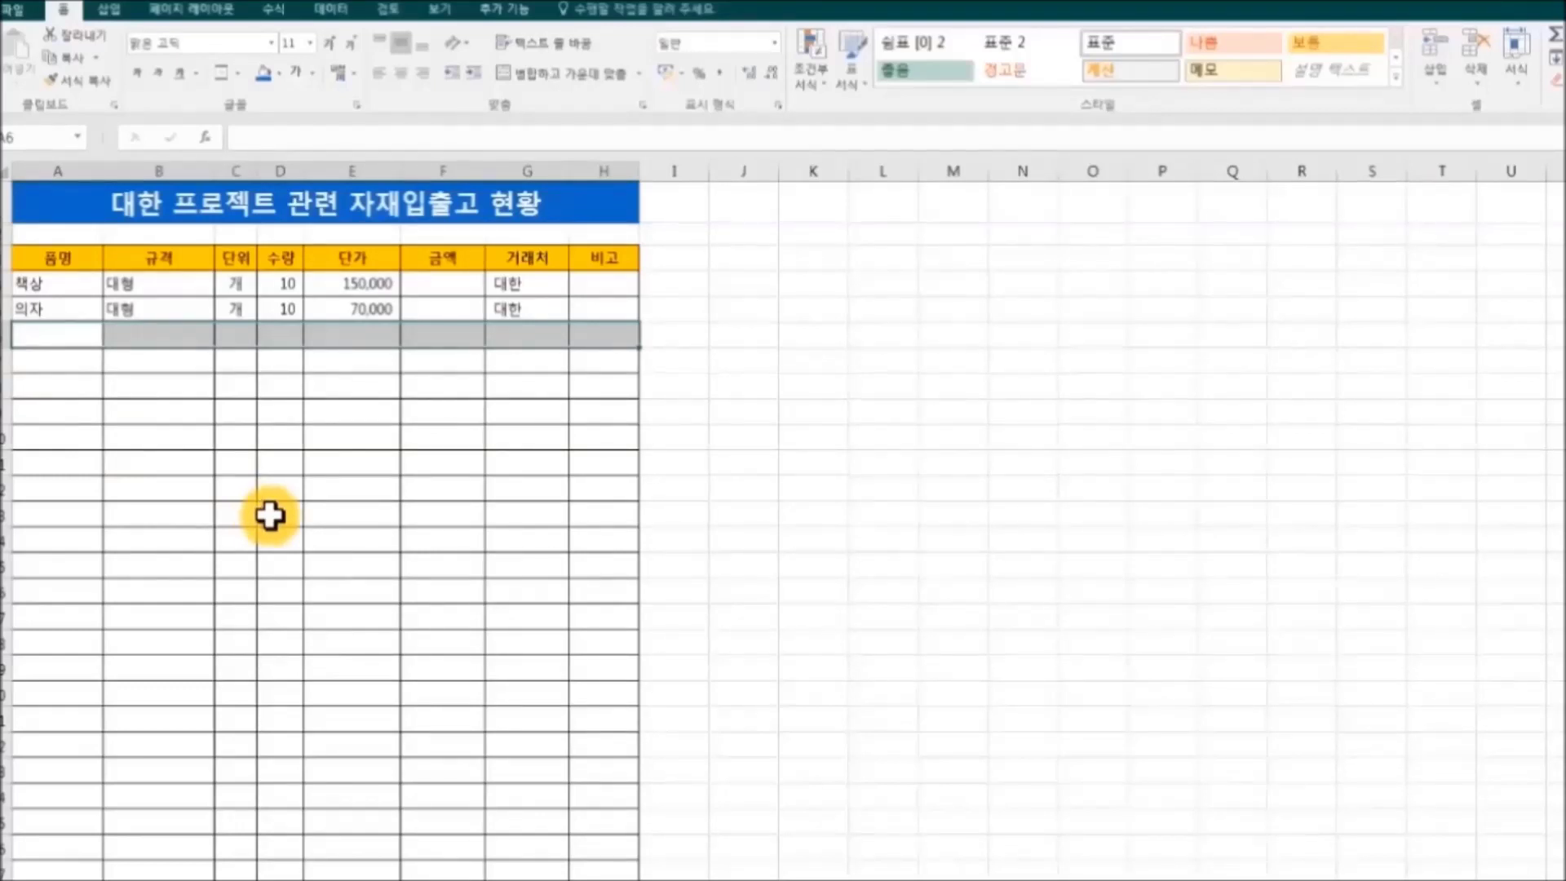
type("칠판")
key("Tab")
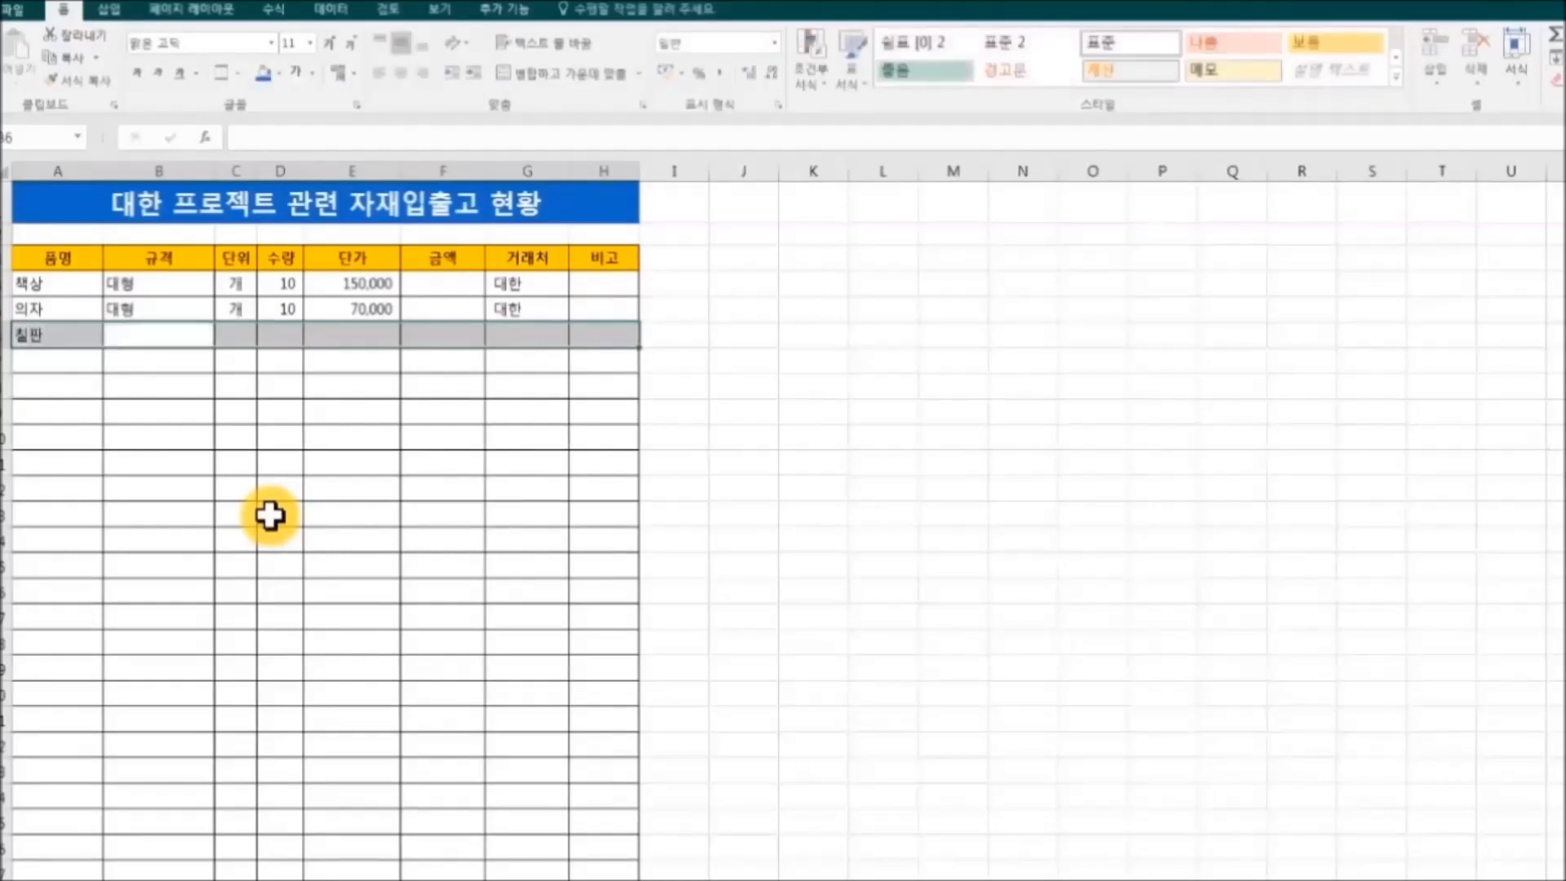
type("소형")
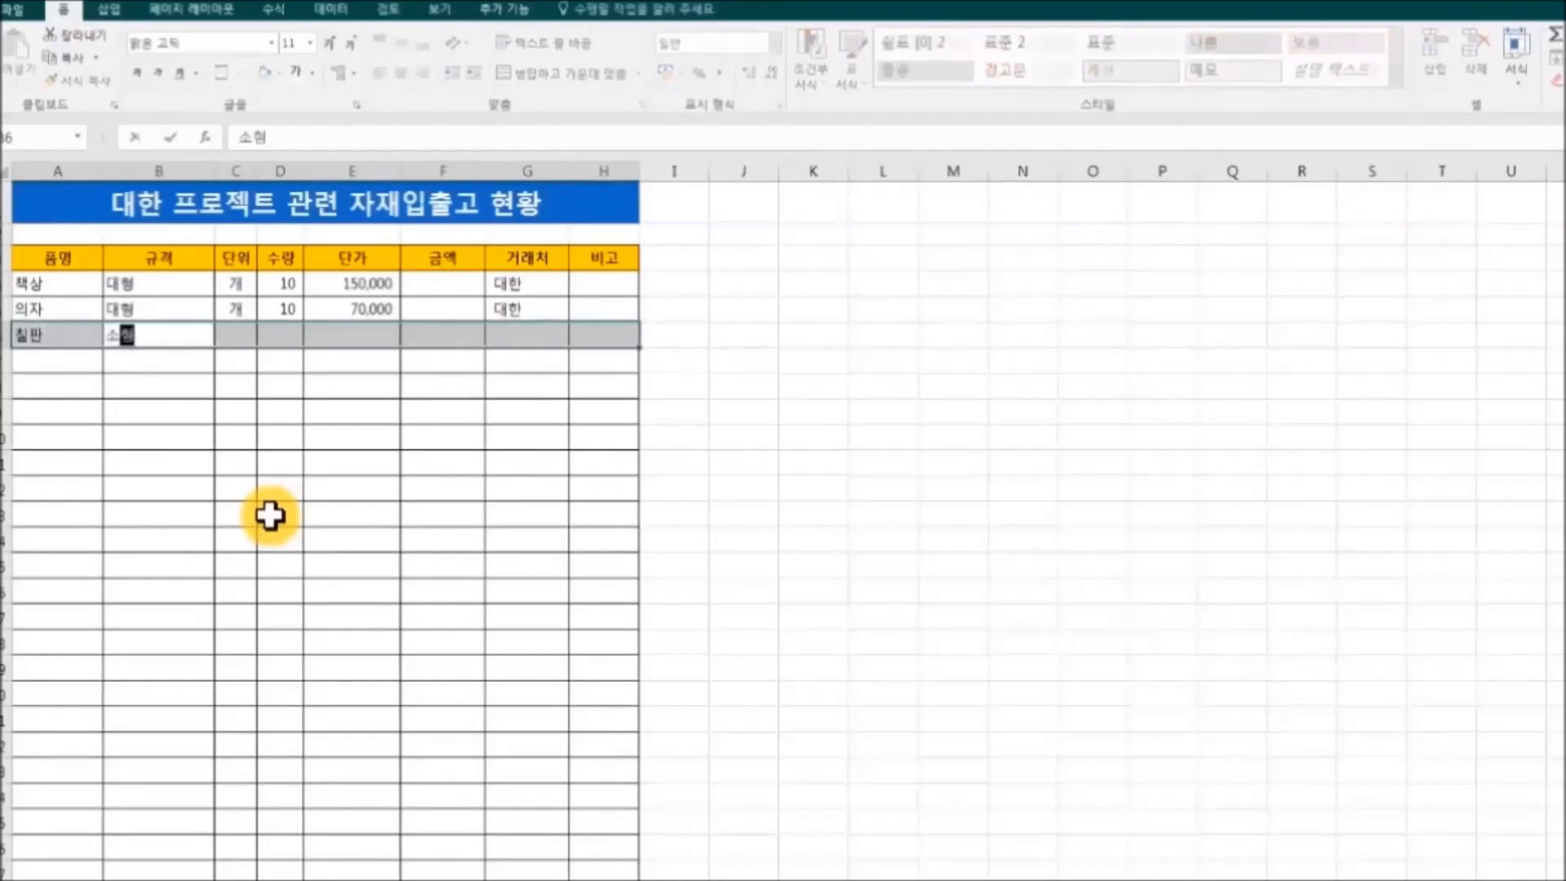
key("Tab")
type("개")
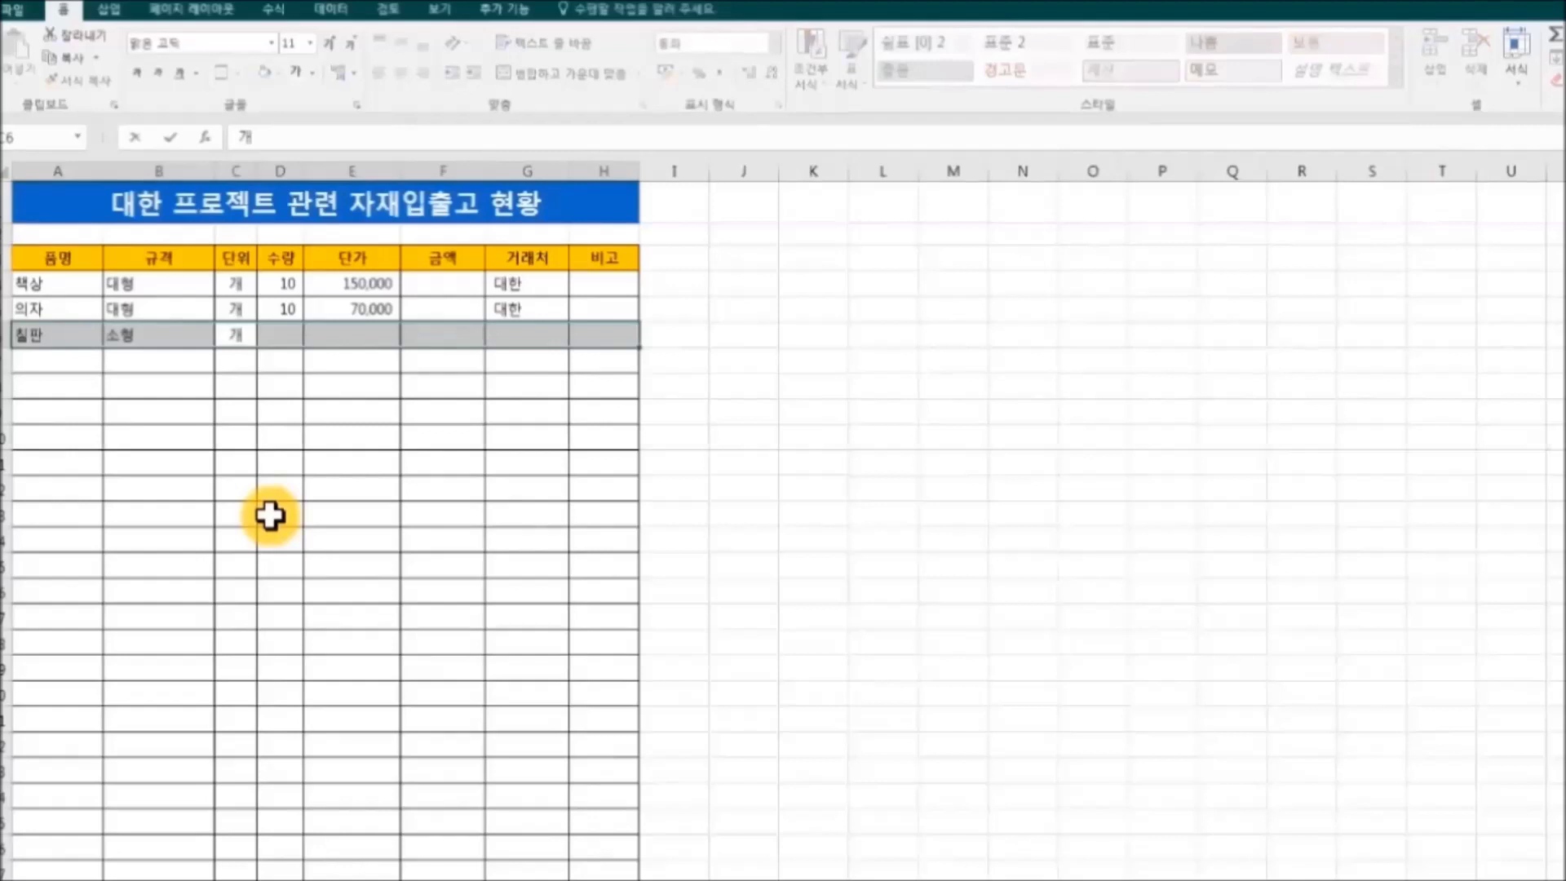
Step: Complete the selected row 6 with 수량 5, 단가 20000 and 거래처 대한, leaving 금액 empty
key("Tab")
type("5")
key("Tab")
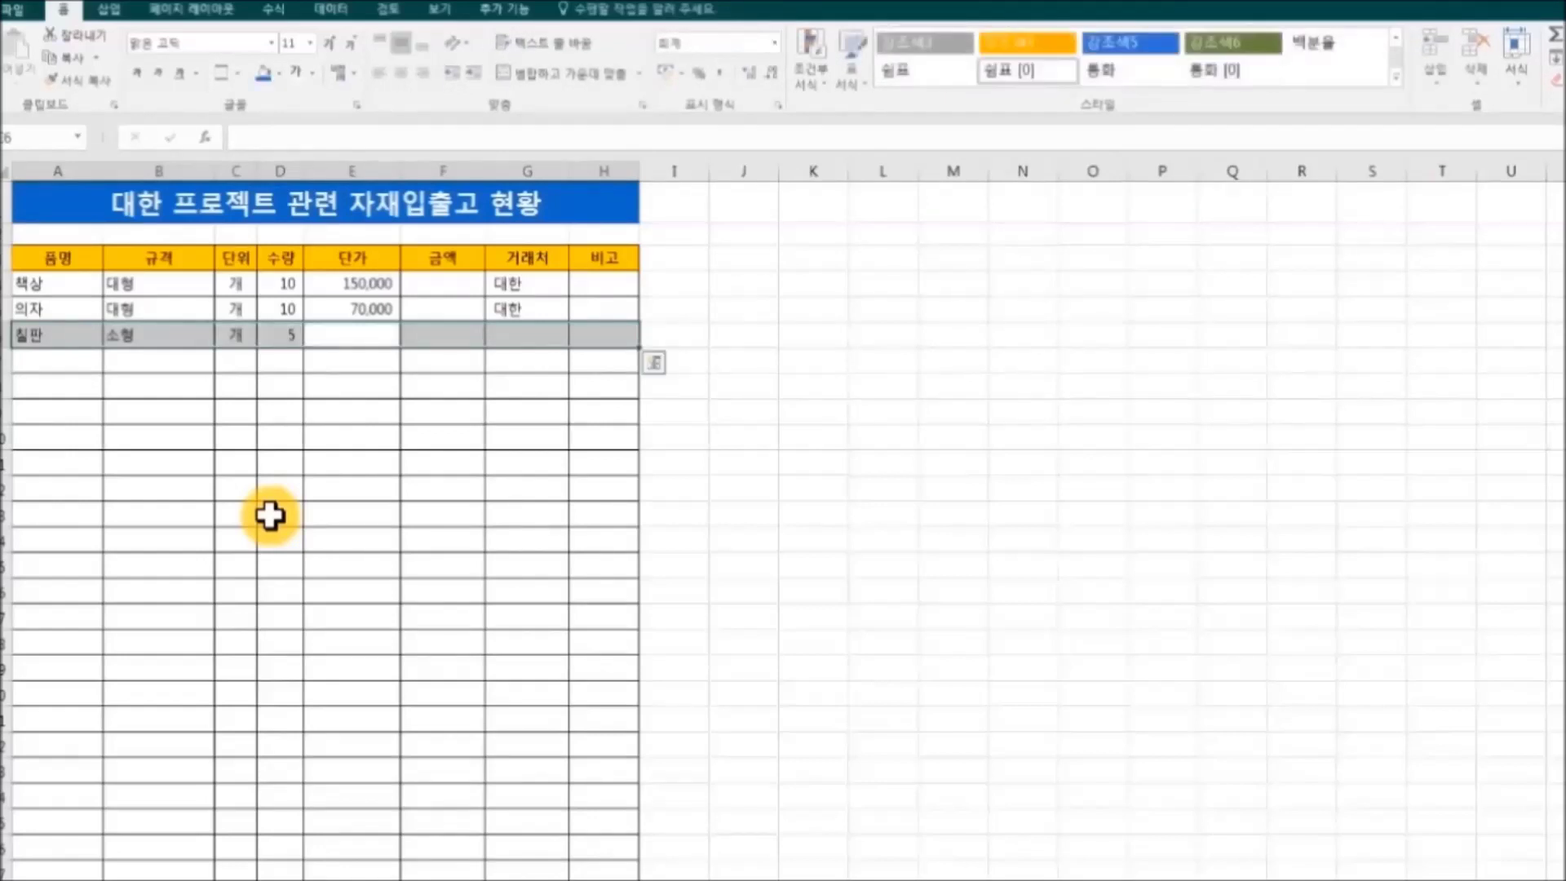
type("20000")
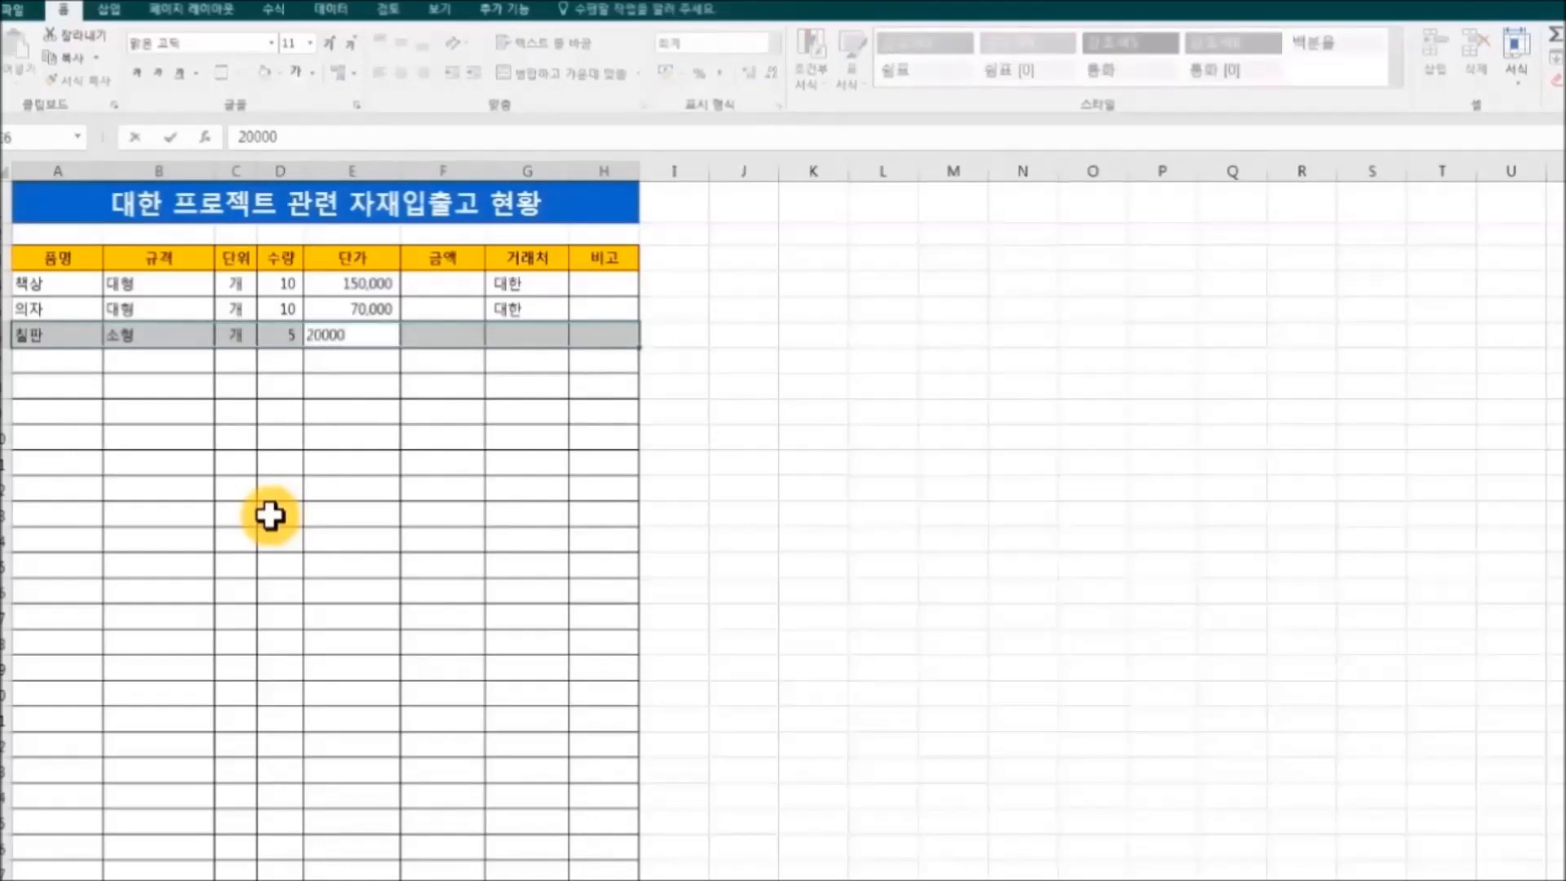
key("Tab")
key("Tab")
type("대한")
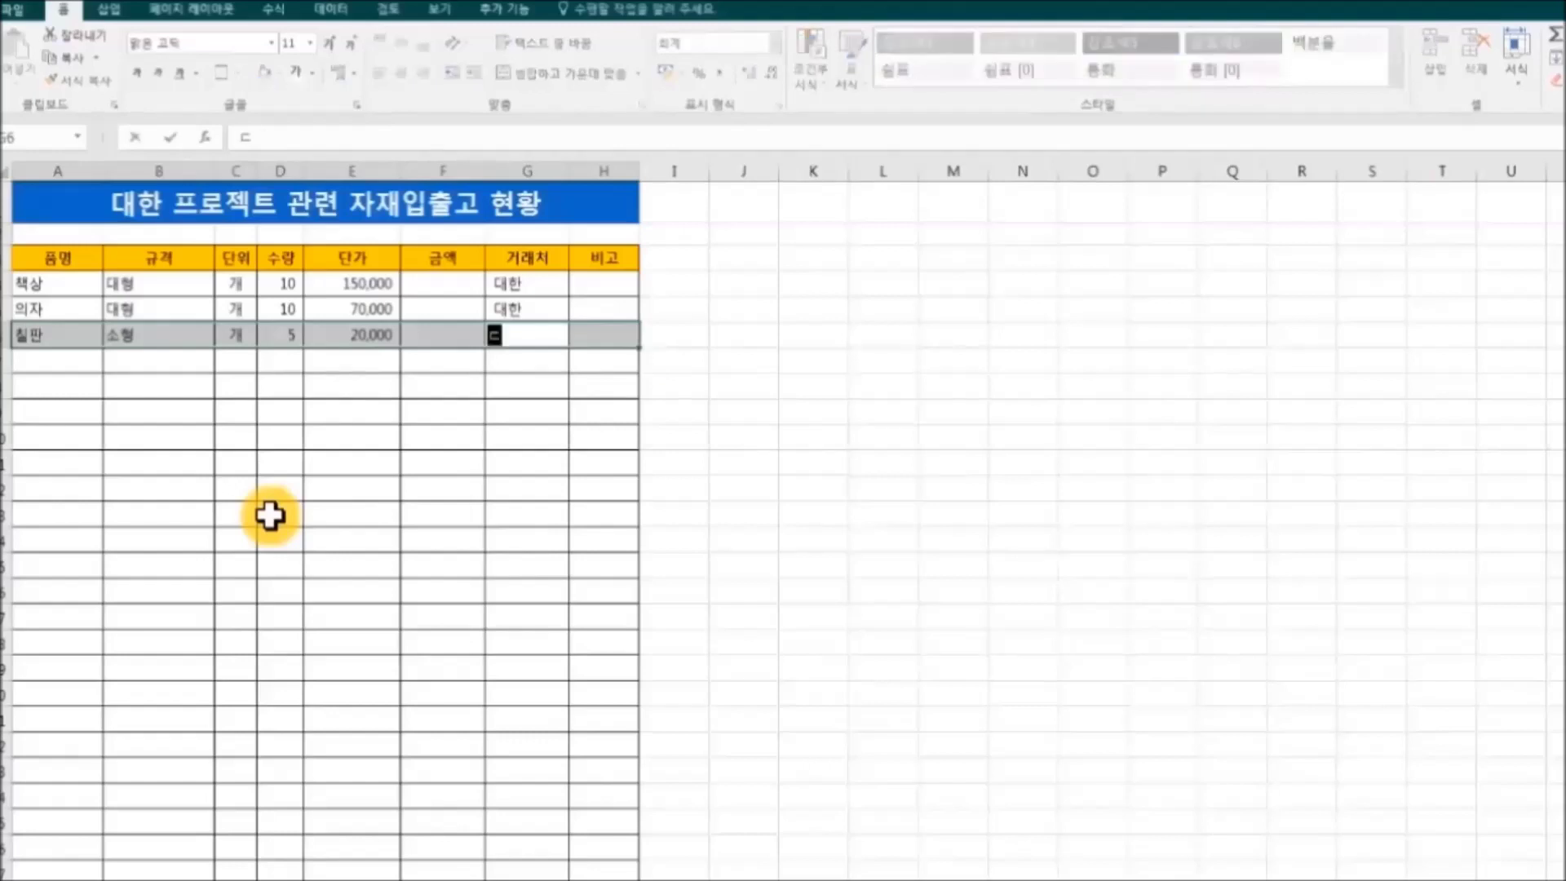
key("Tab")
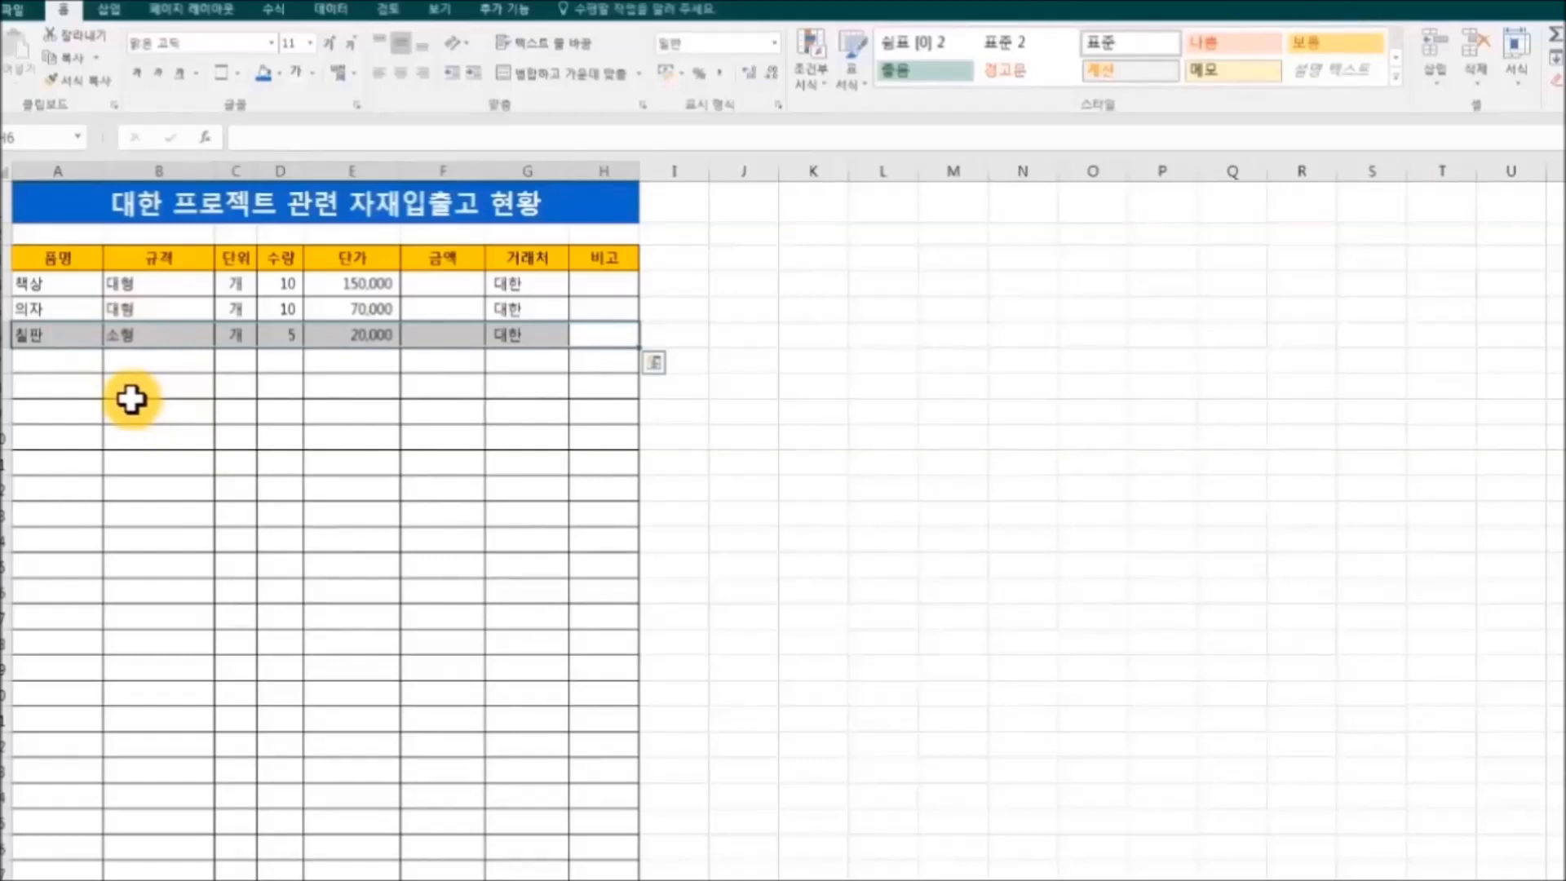
Step: Go back to the 수량 of the 칠판 record in row 6 and set it to 10
key("Left")
key("Left")
key("Left")
key("Left")
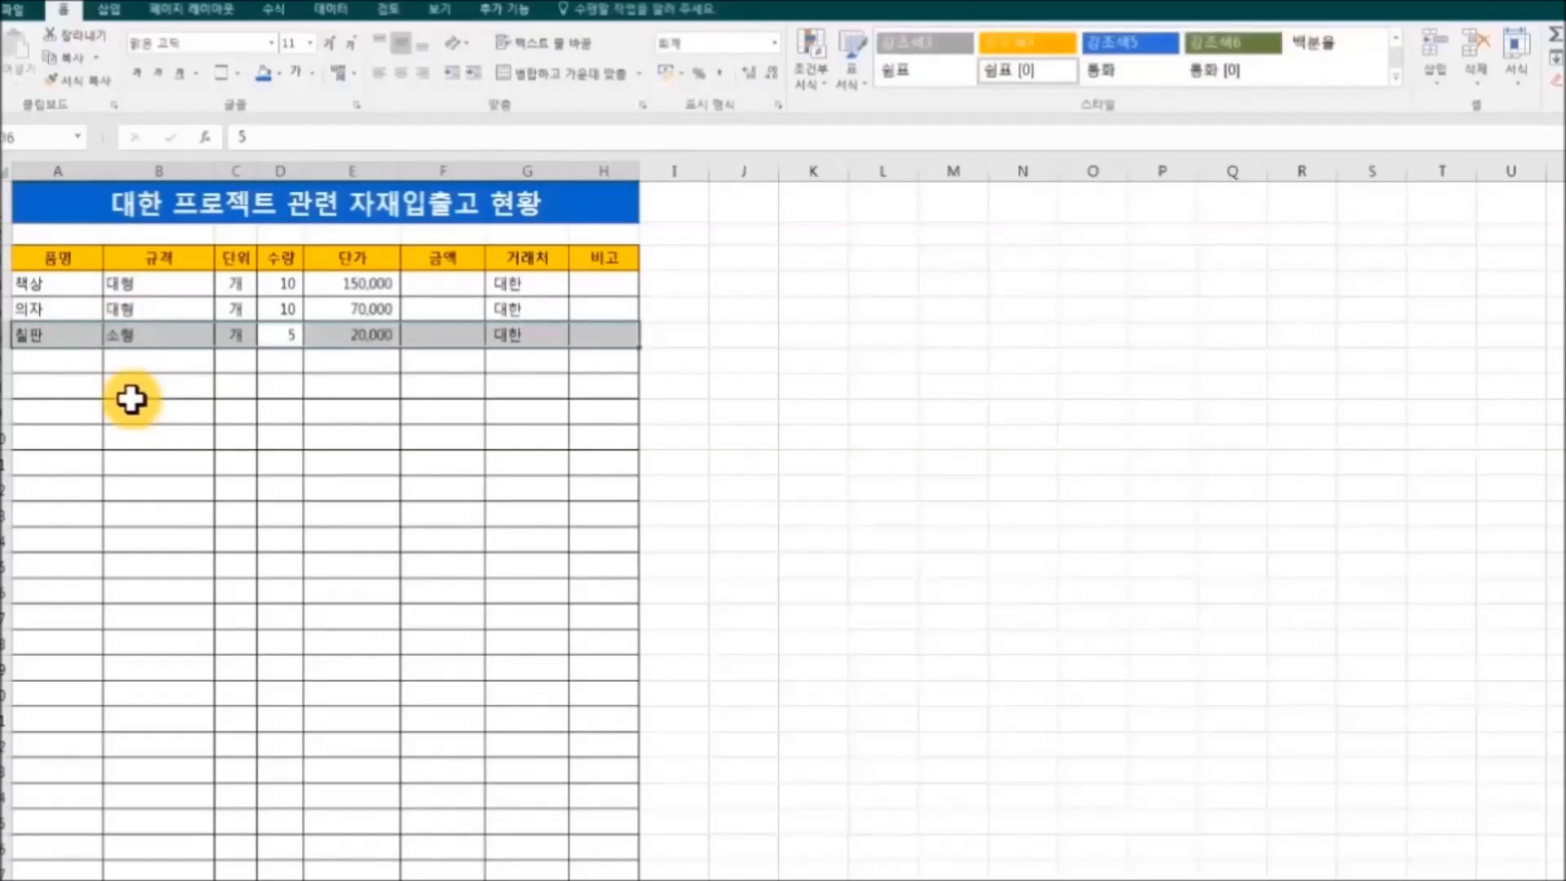
type("10")
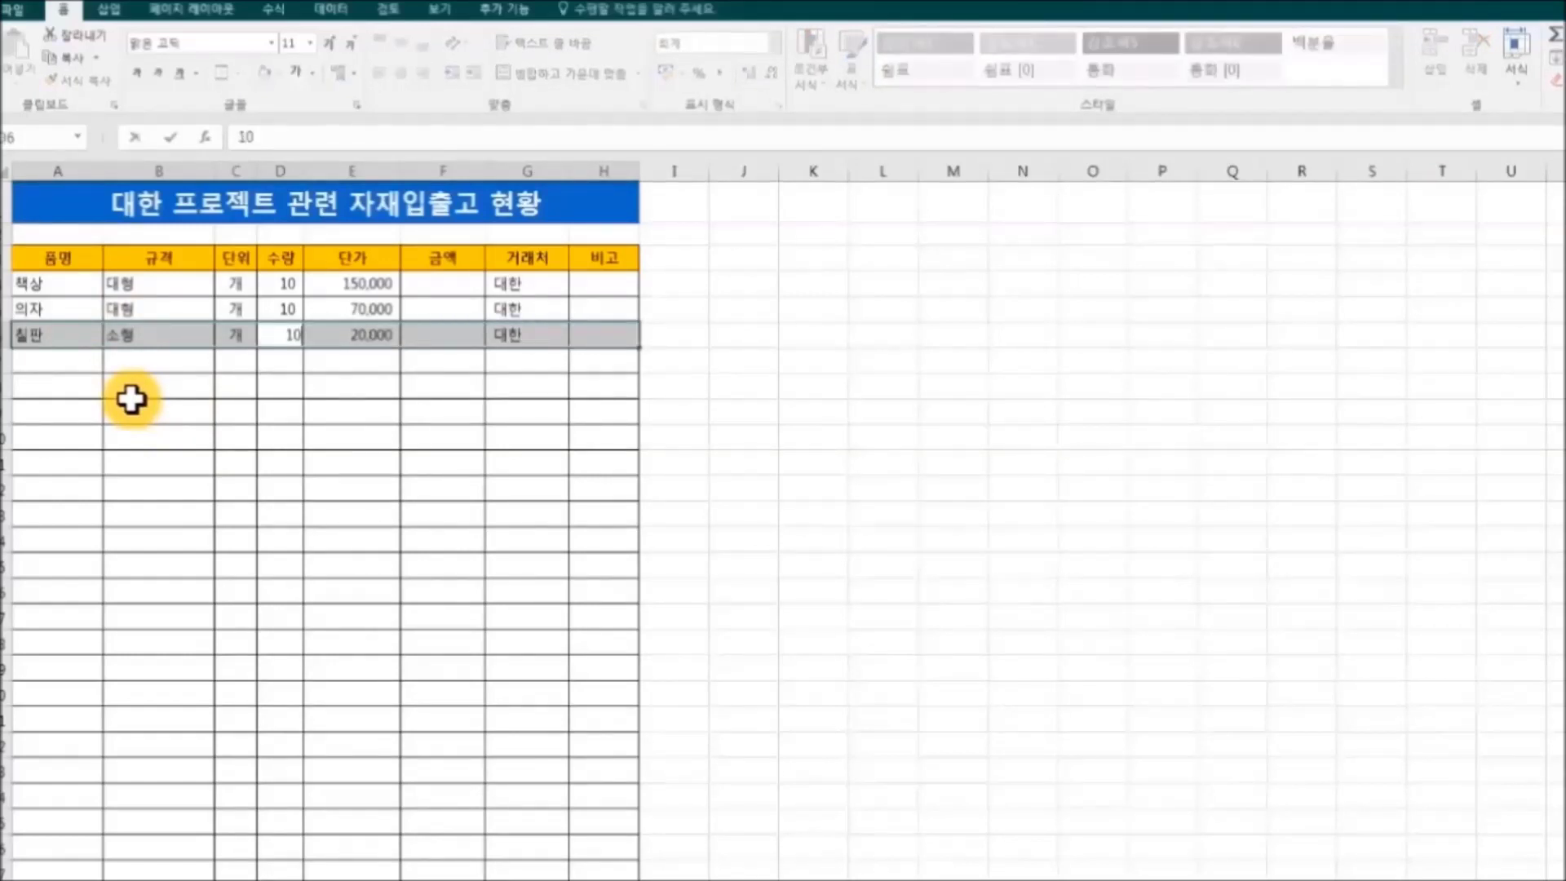
key("Right")
key("Right")
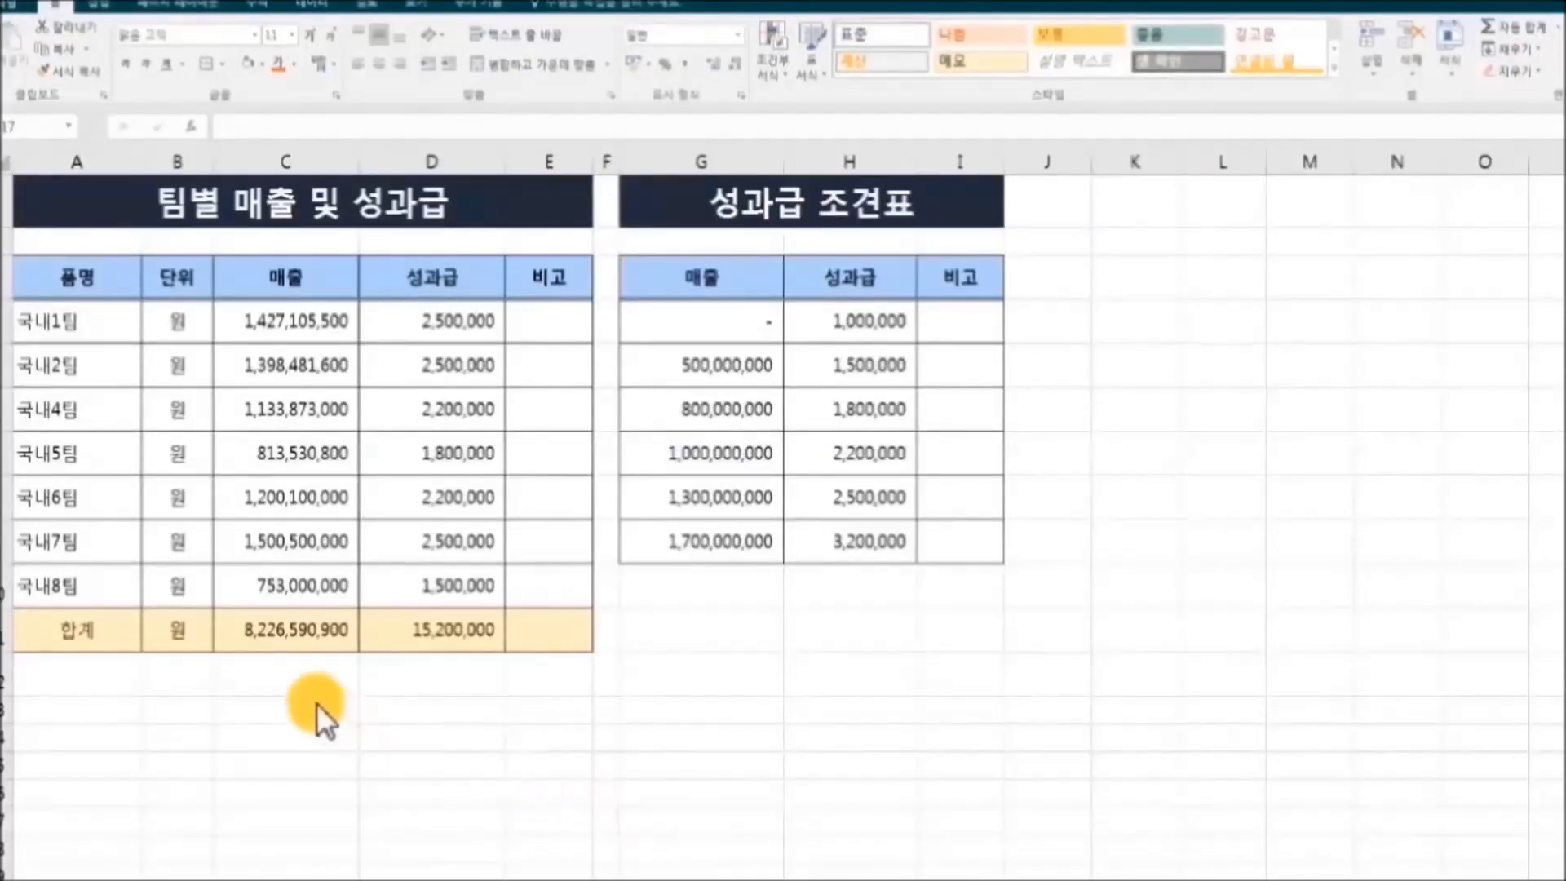
Step: Insert an entire sheet row above 국내4팀 and fill the 품명 and 단위 down into it from the 국내2팀 row
left_click(93, 365)
left_click(115, 421)
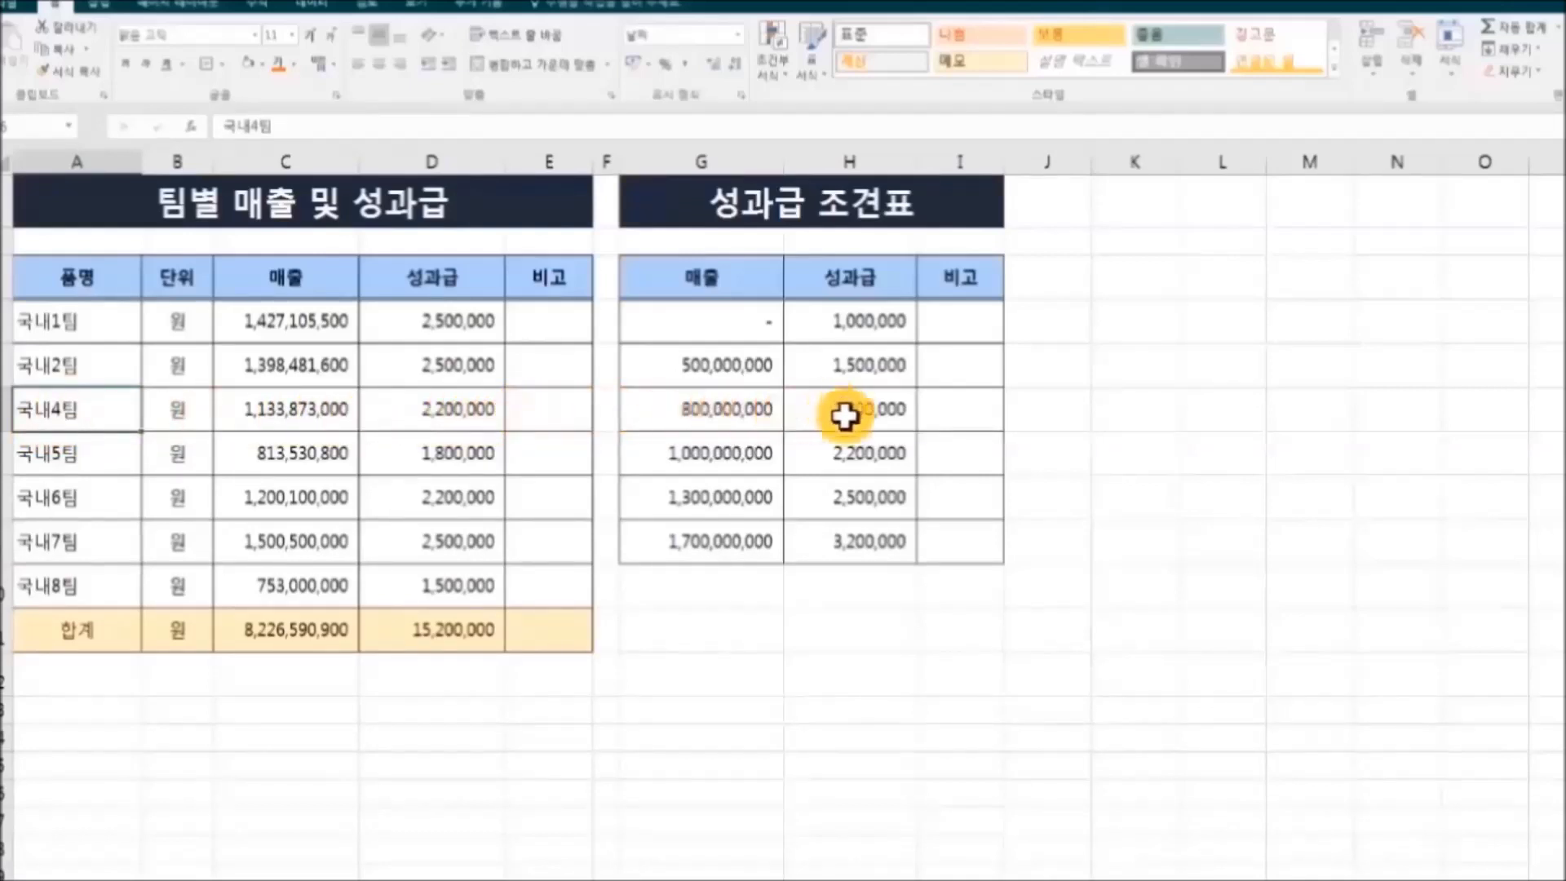
left_click(4, 412)
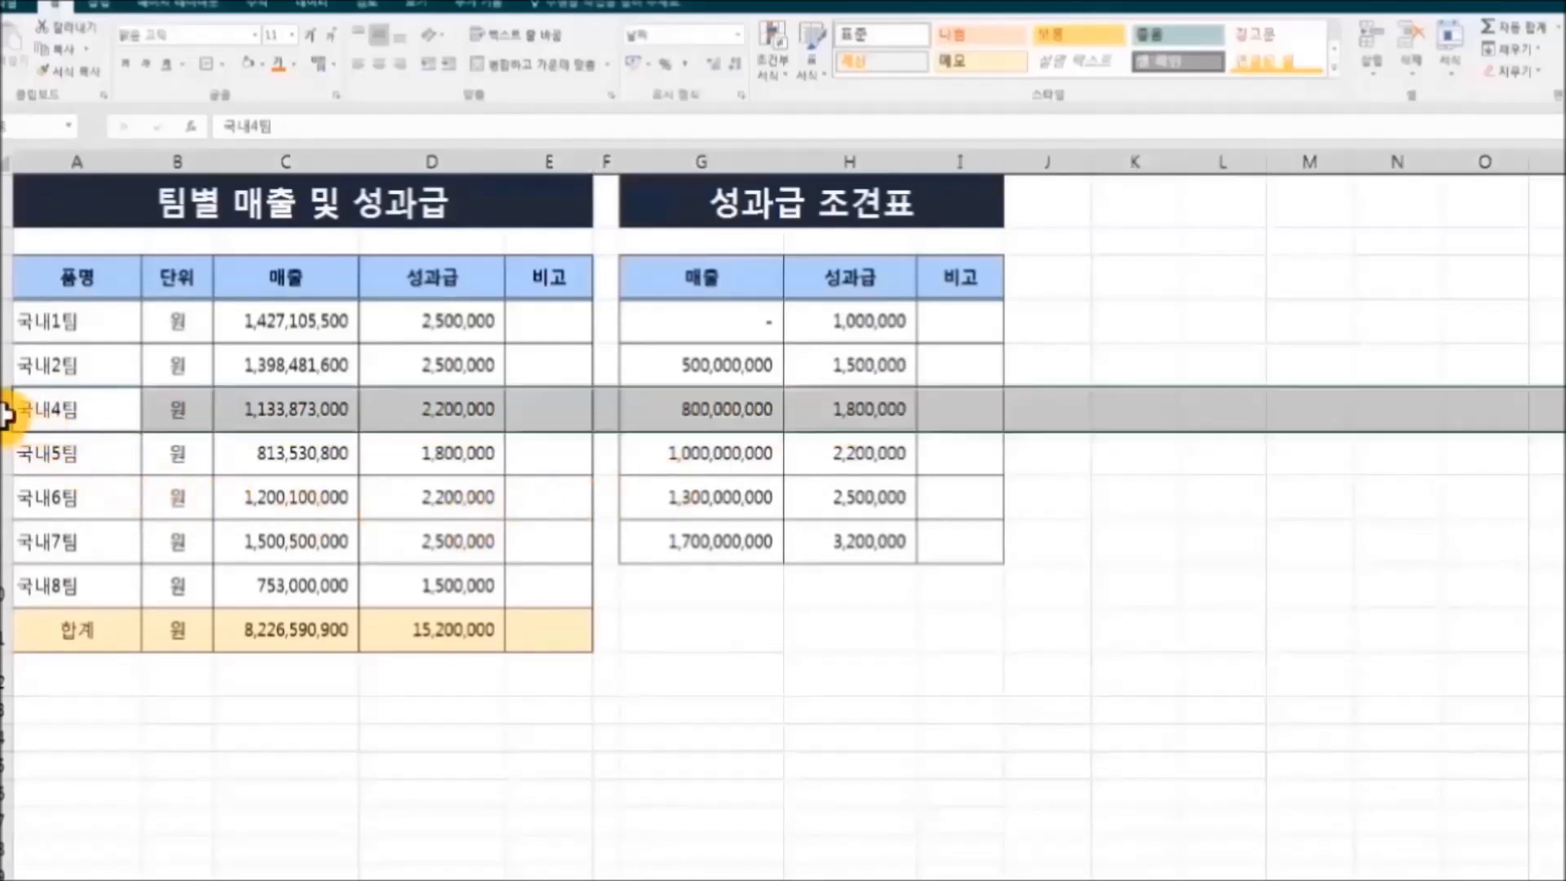
right_click(4, 412)
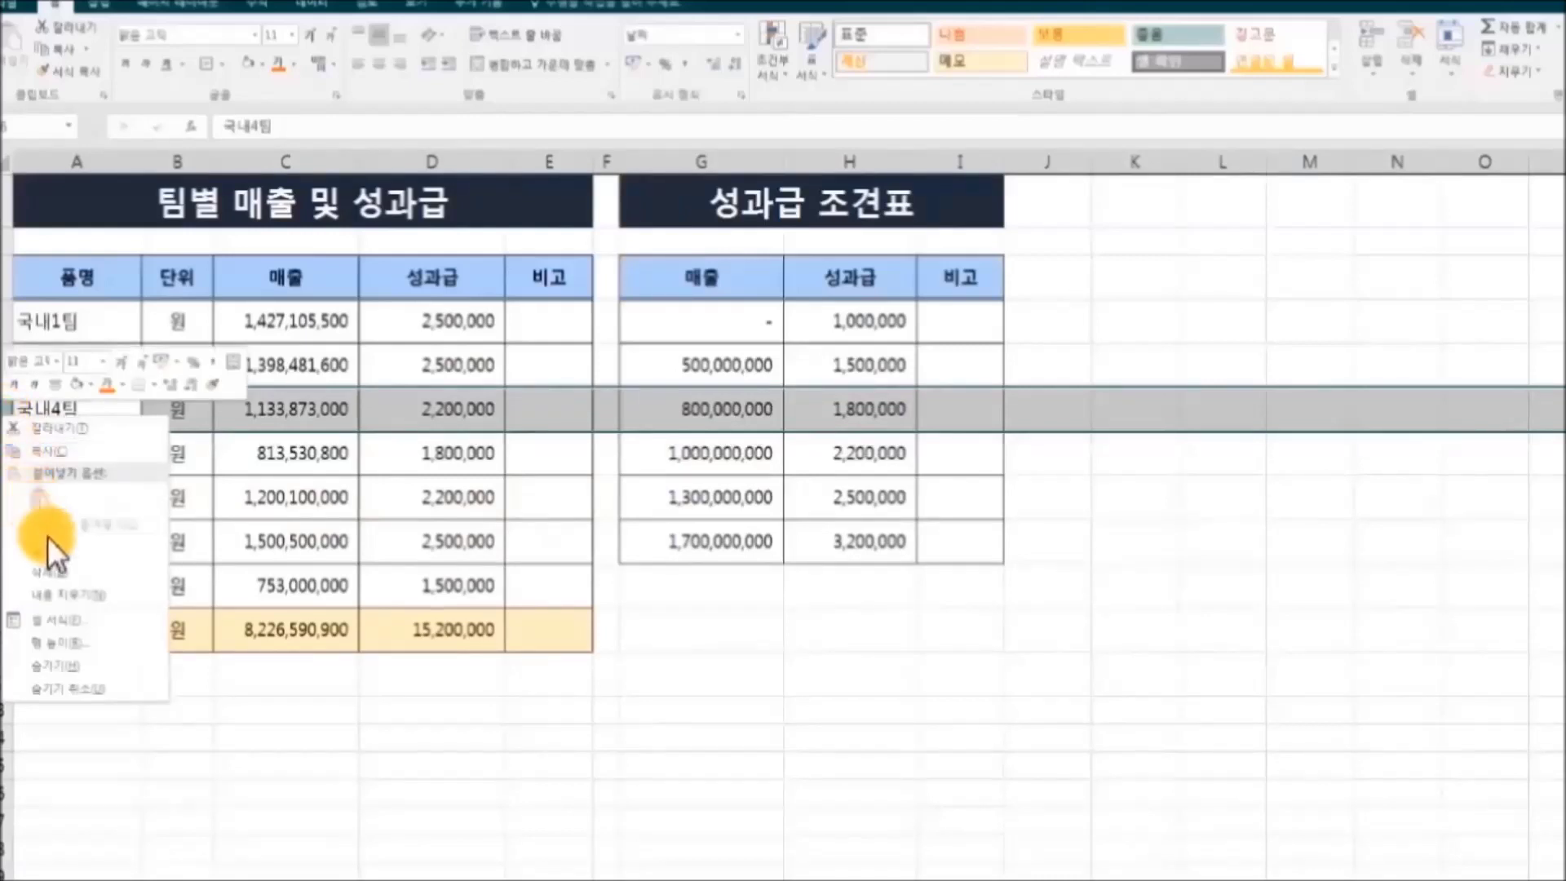
left_click(49, 541)
left_click(94, 412)
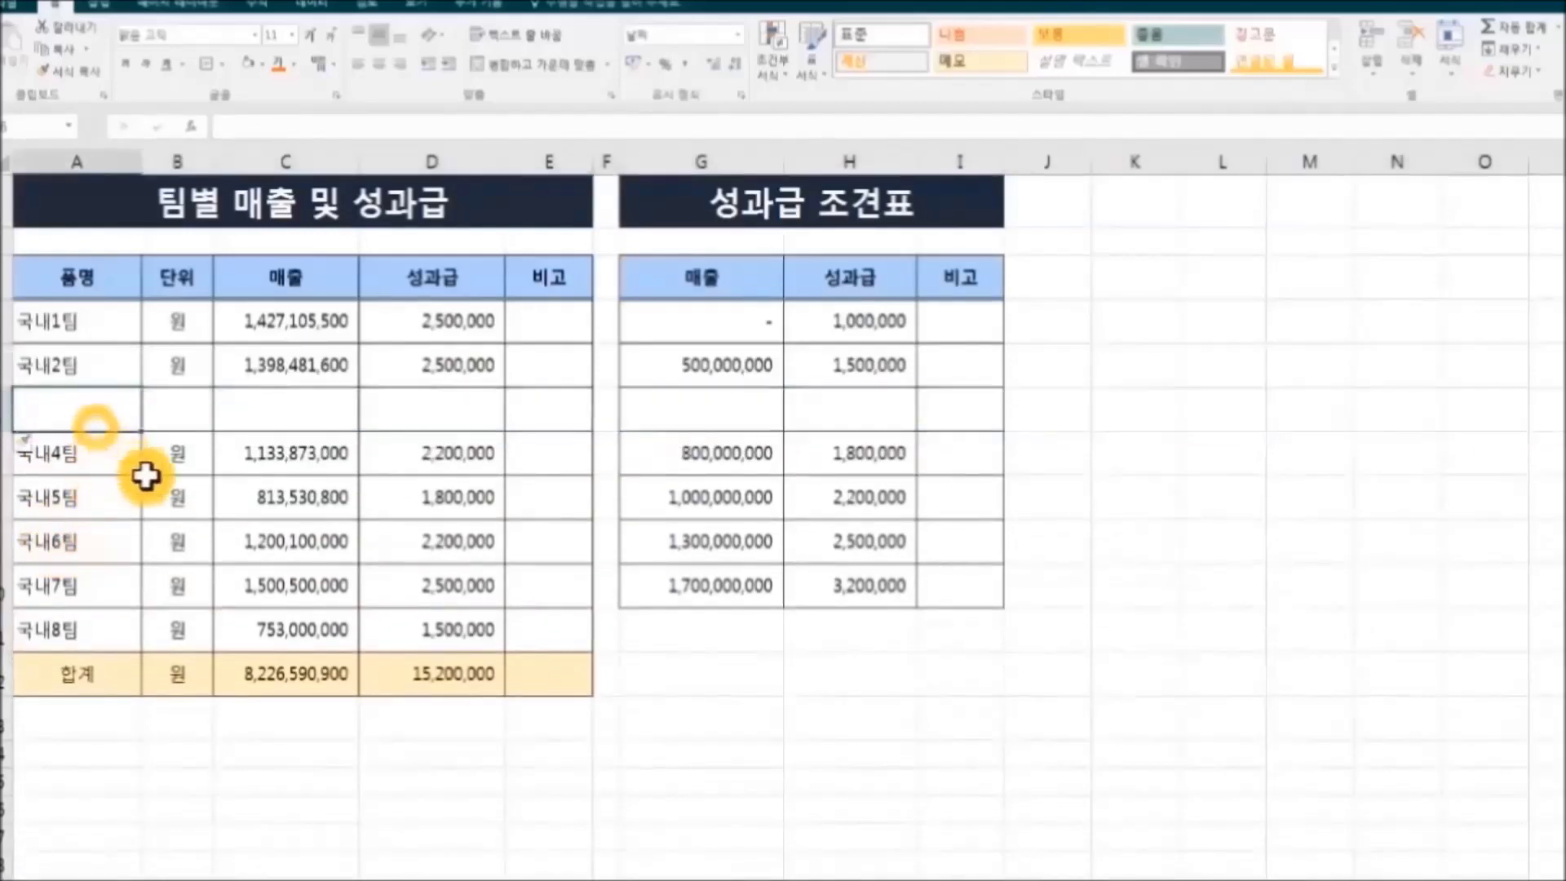
left_click_drag(102, 361, 217, 416)
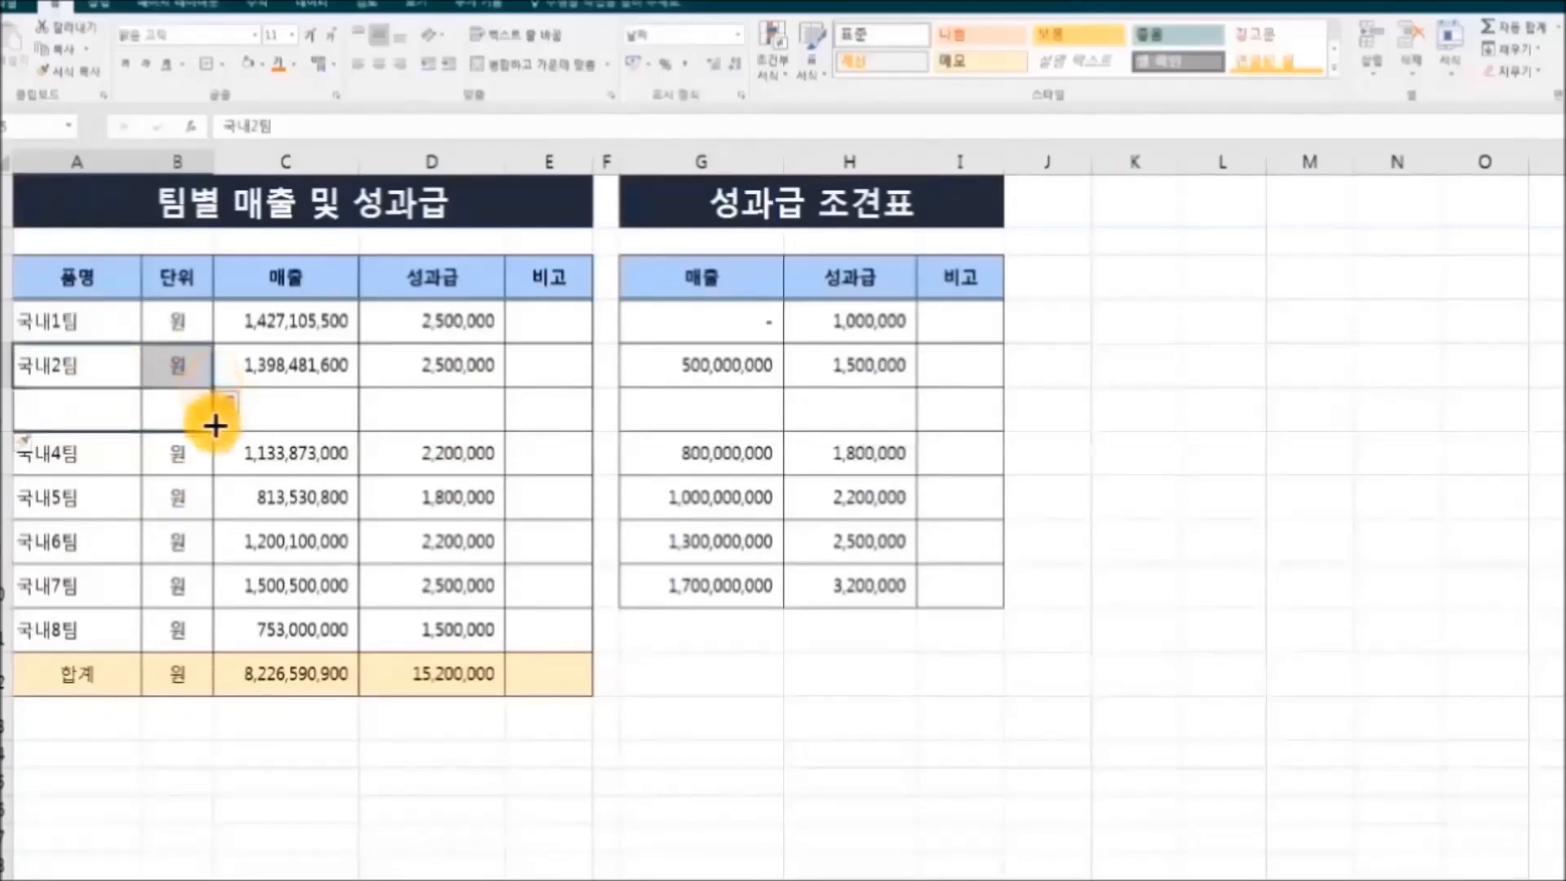
left_click(145, 492)
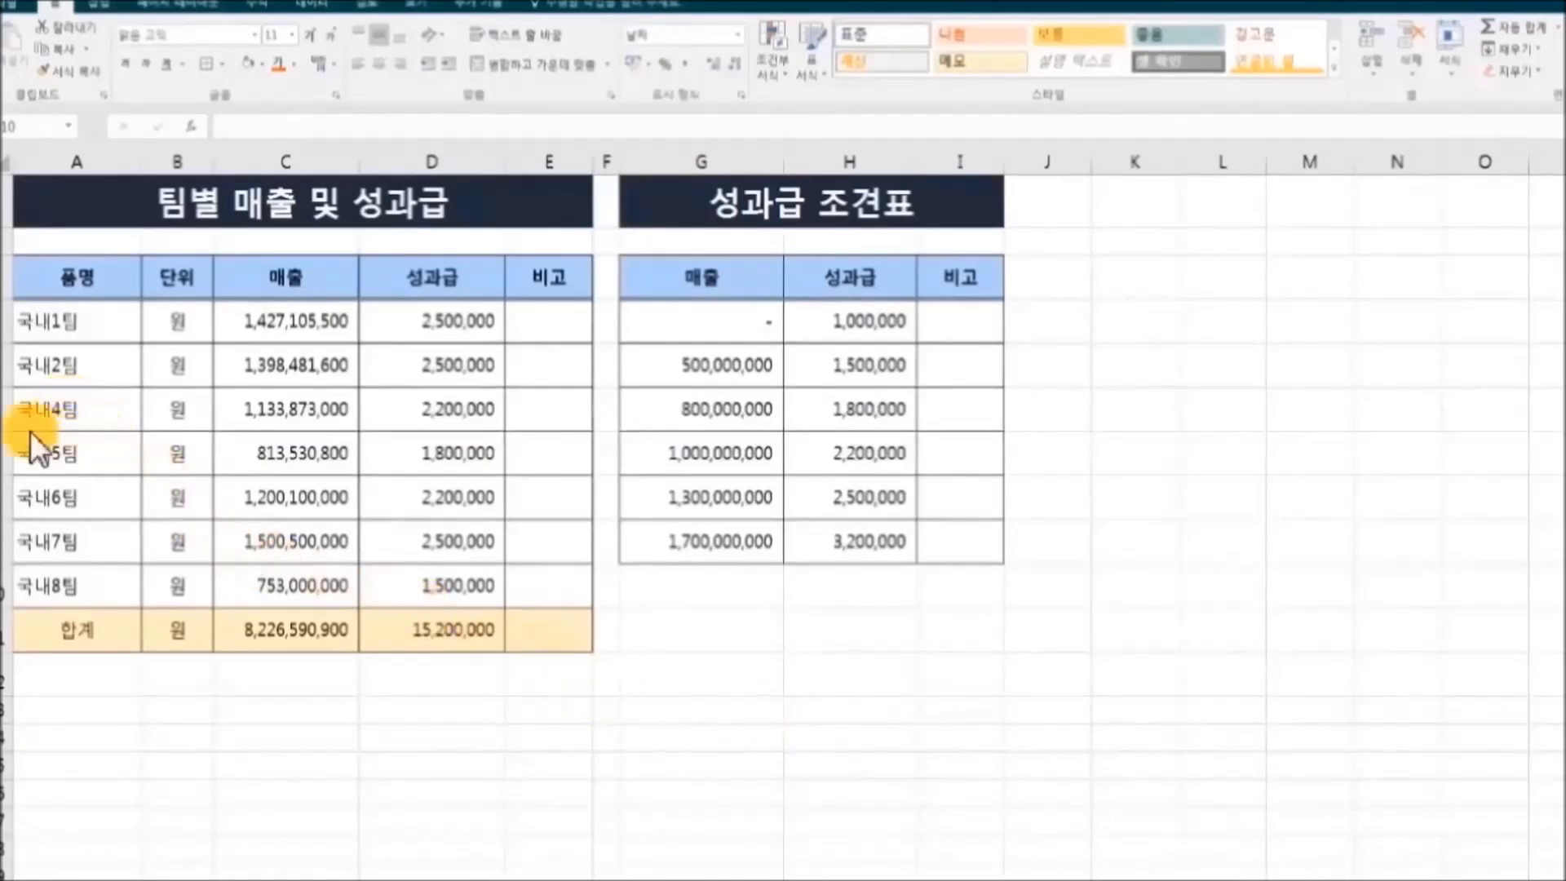
Step: Insert a row below 국내2팀 in the 팀별 매출 및 성과급 table only and enter 국내3팀, 원 and 매출 1,600,000,000
left_click(70, 369)
left_click_drag(70, 369, 542, 384)
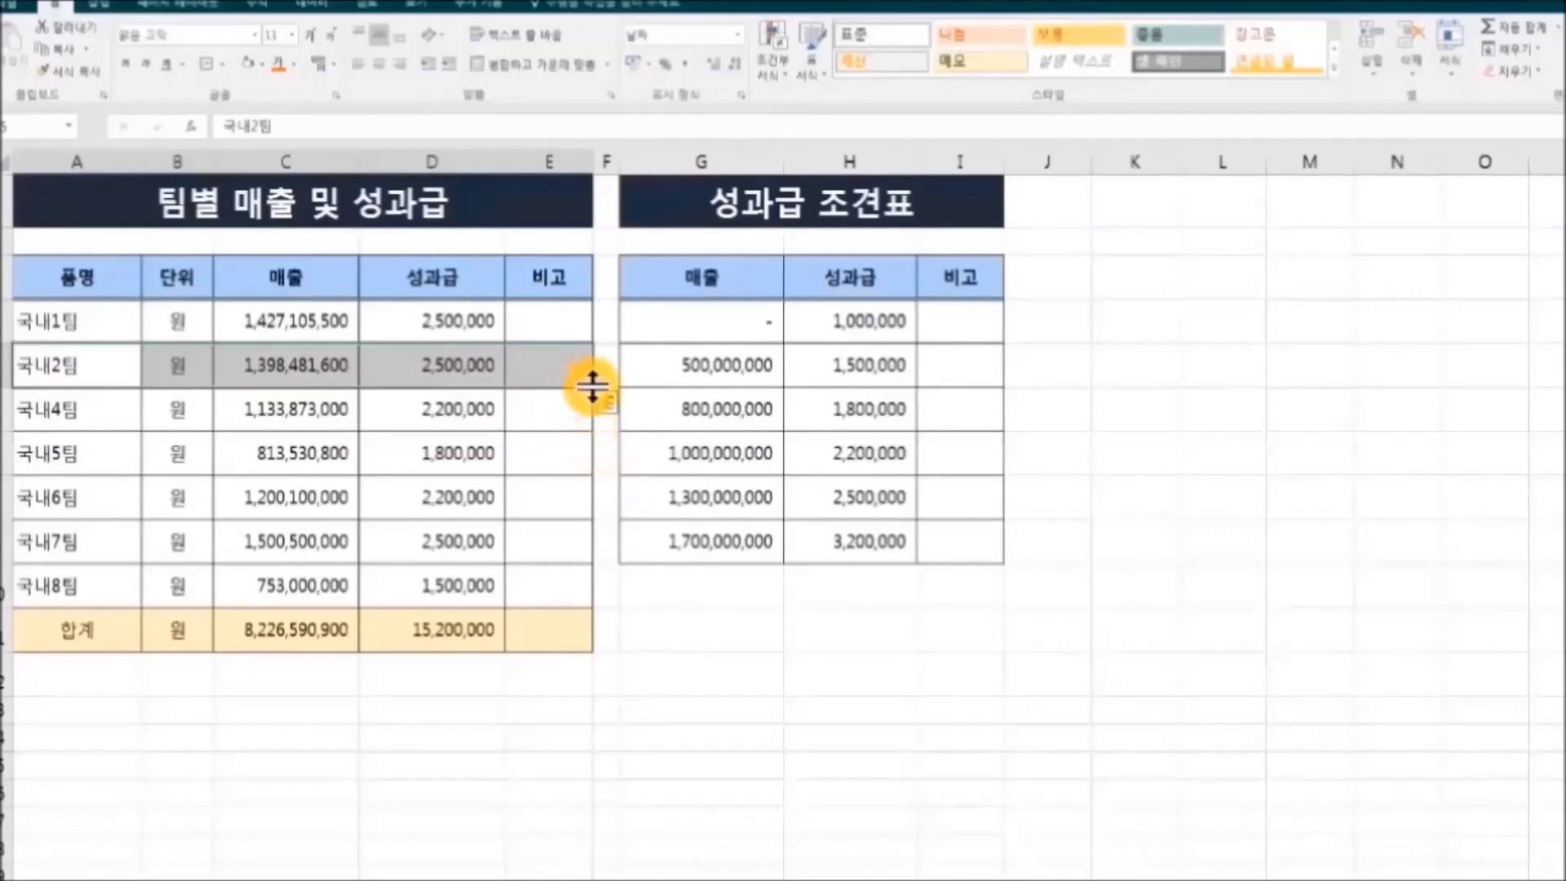
left_click_drag(594, 386, 598, 430)
left_click(811, 729)
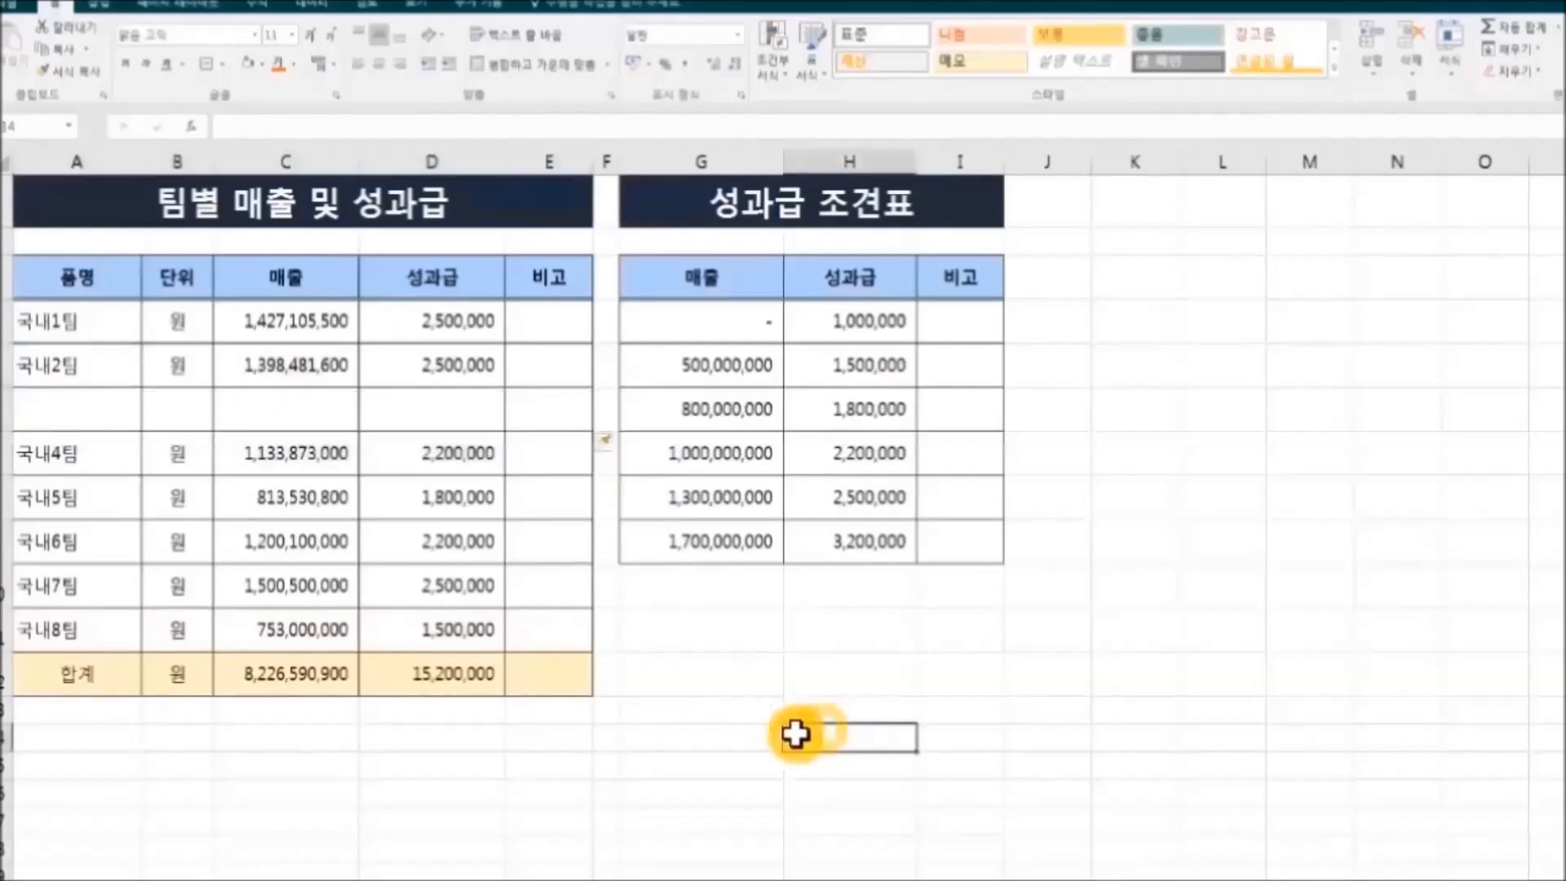
left_click_drag(39, 372, 212, 425)
left_click(270, 417)
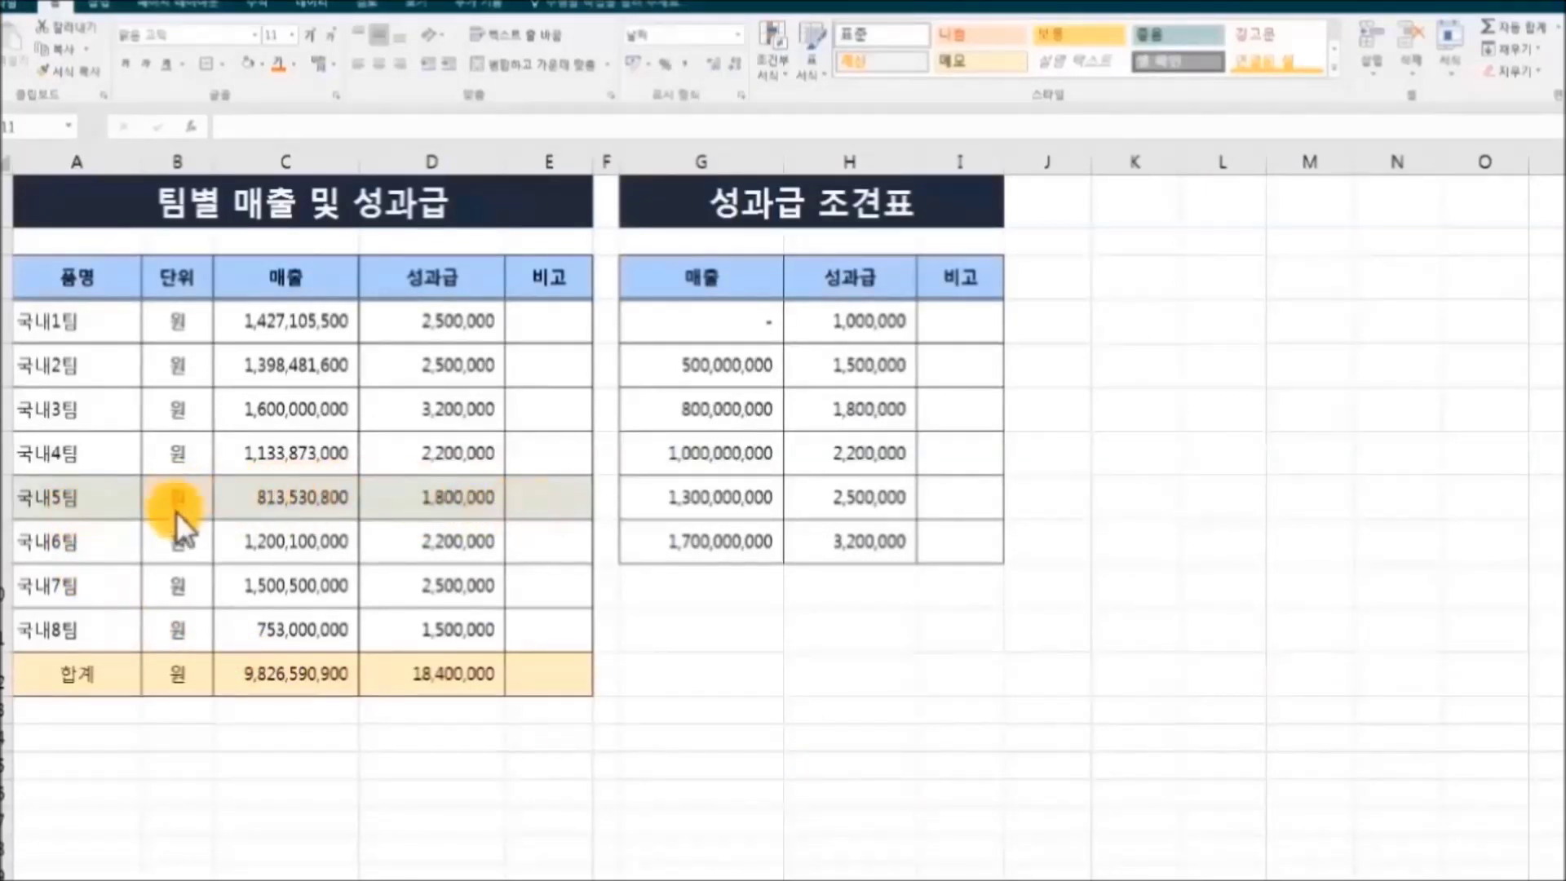
Step: Try deleting the entire sheet row that contains 국내5팀, and undo the deletion
left_click(36, 496)
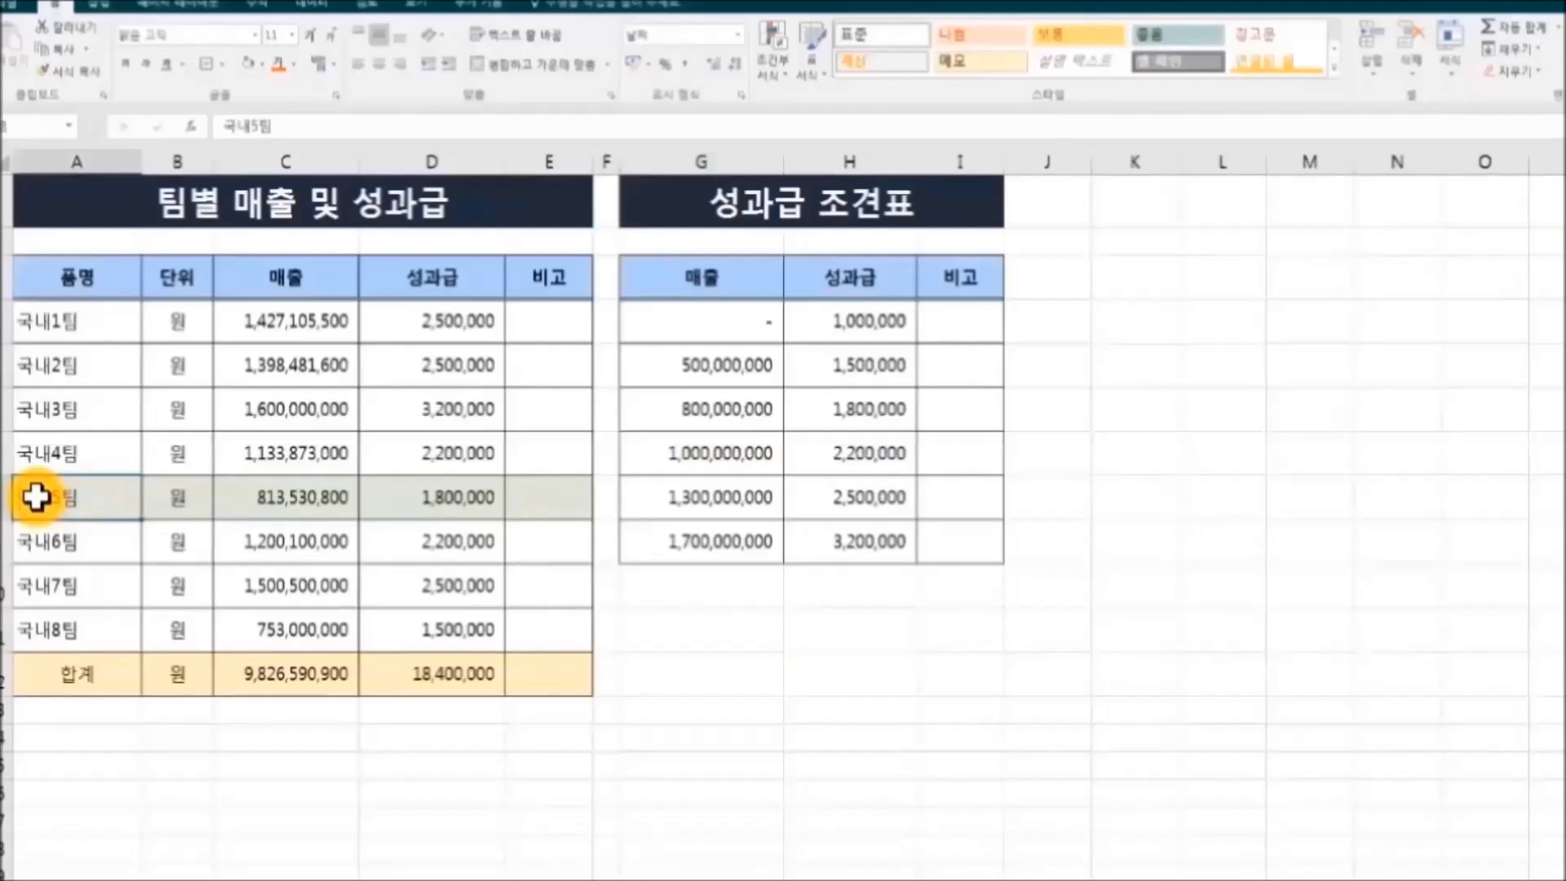
left_click_drag(41, 492, 530, 492)
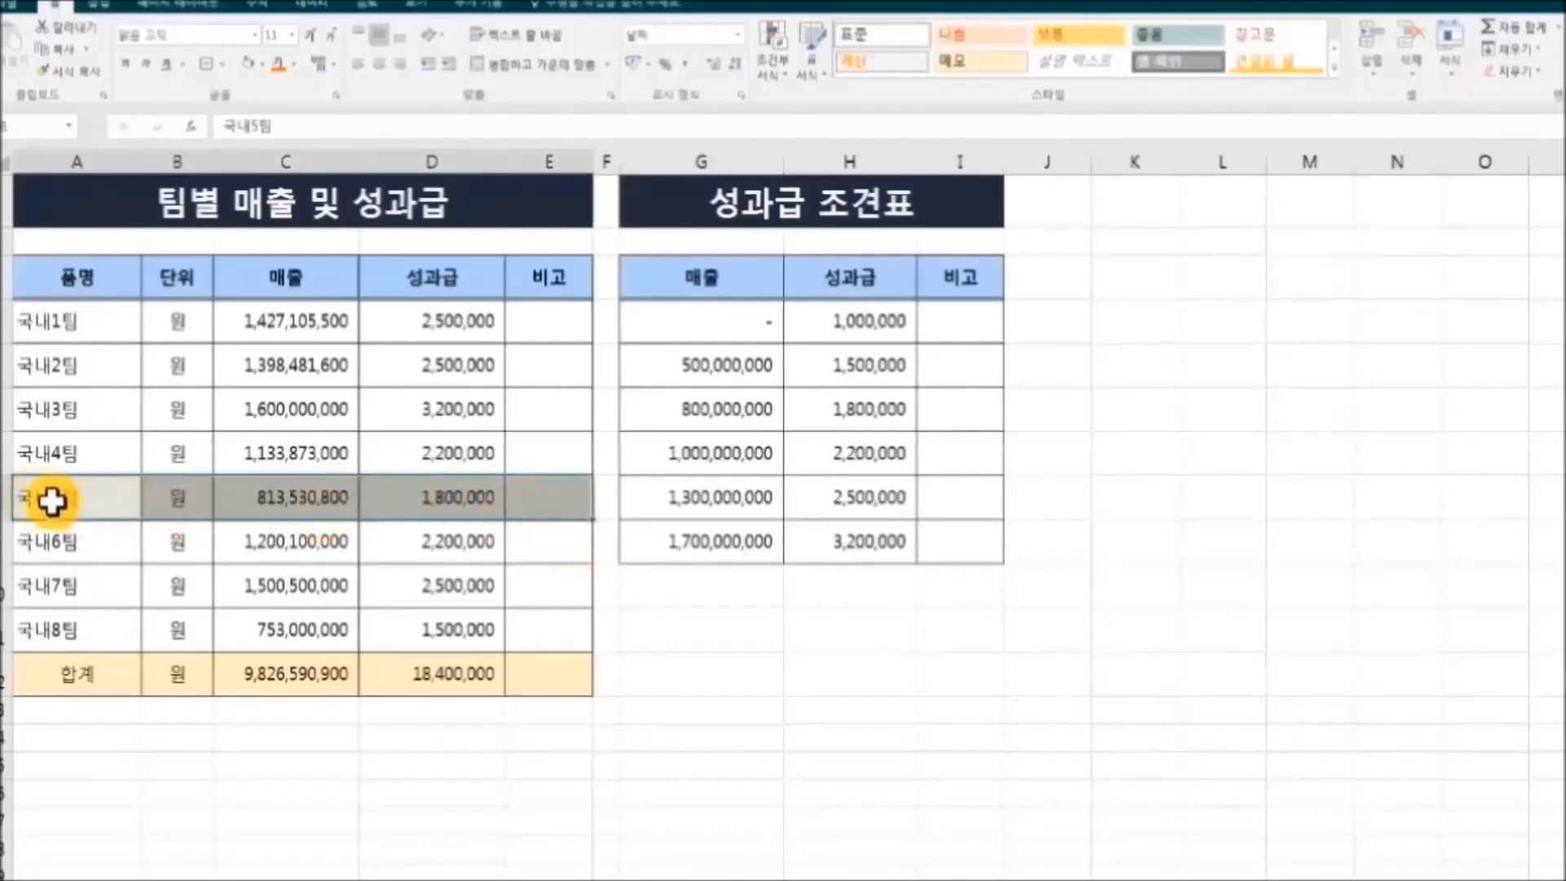
left_click(5, 497)
right_click(7, 497)
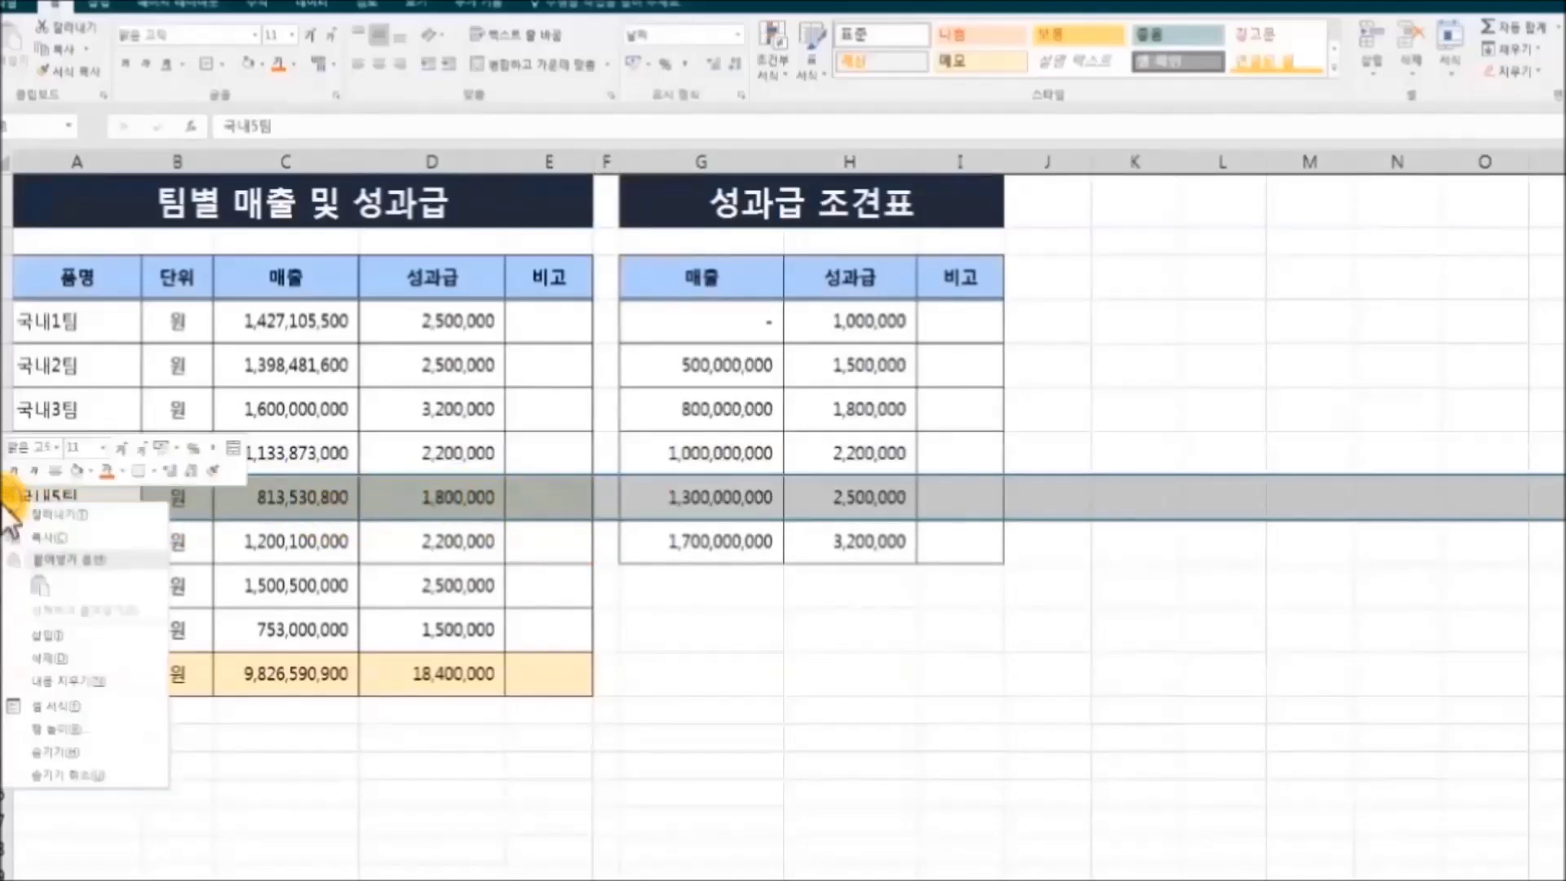
left_click(66, 658)
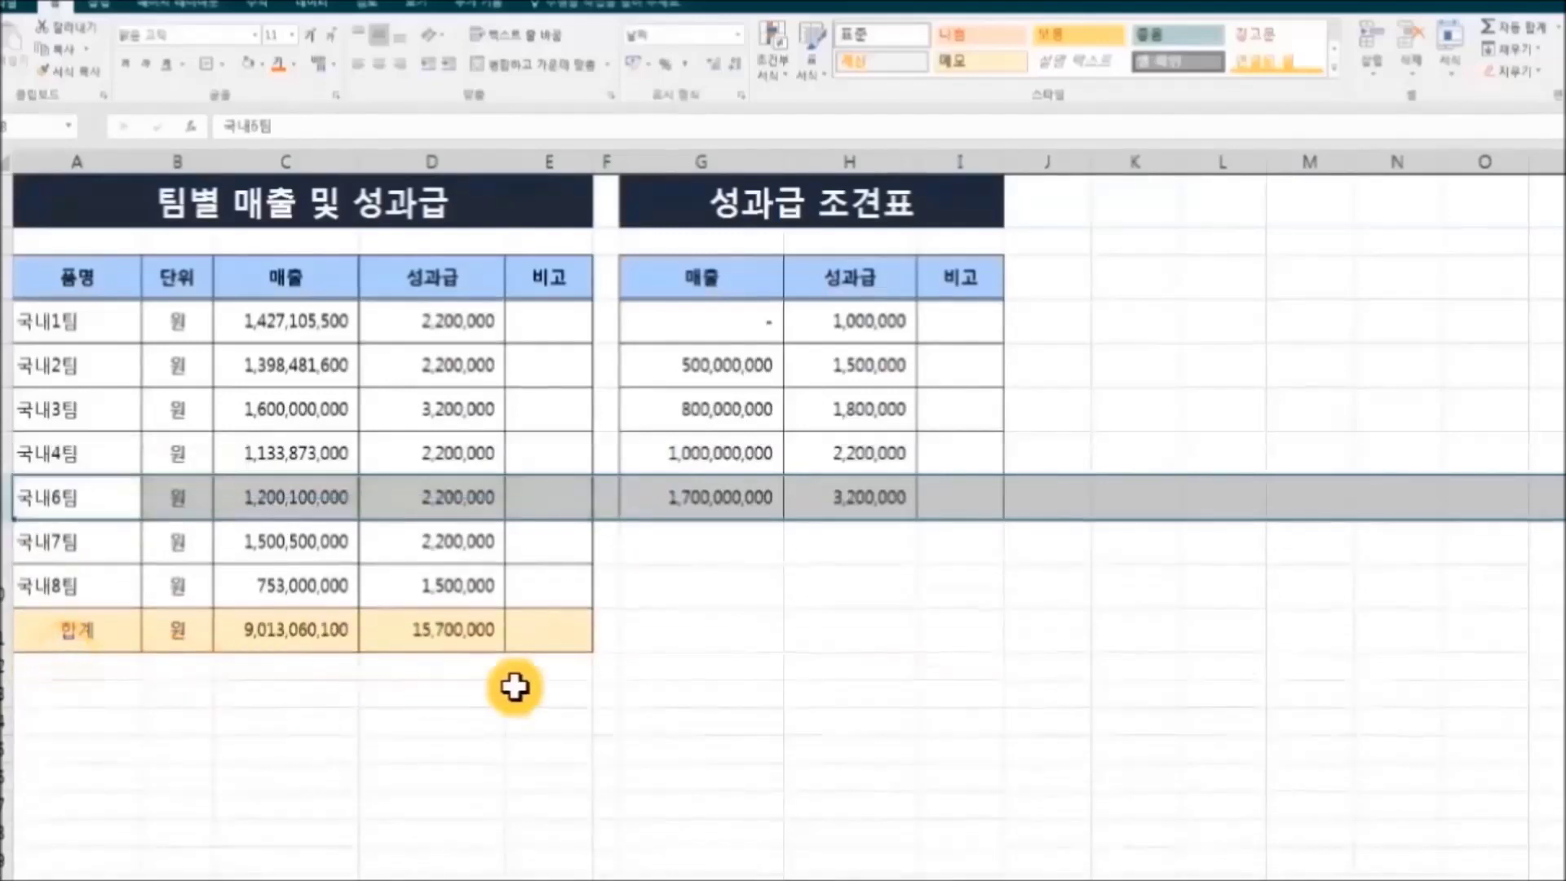
left_click(760, 579)
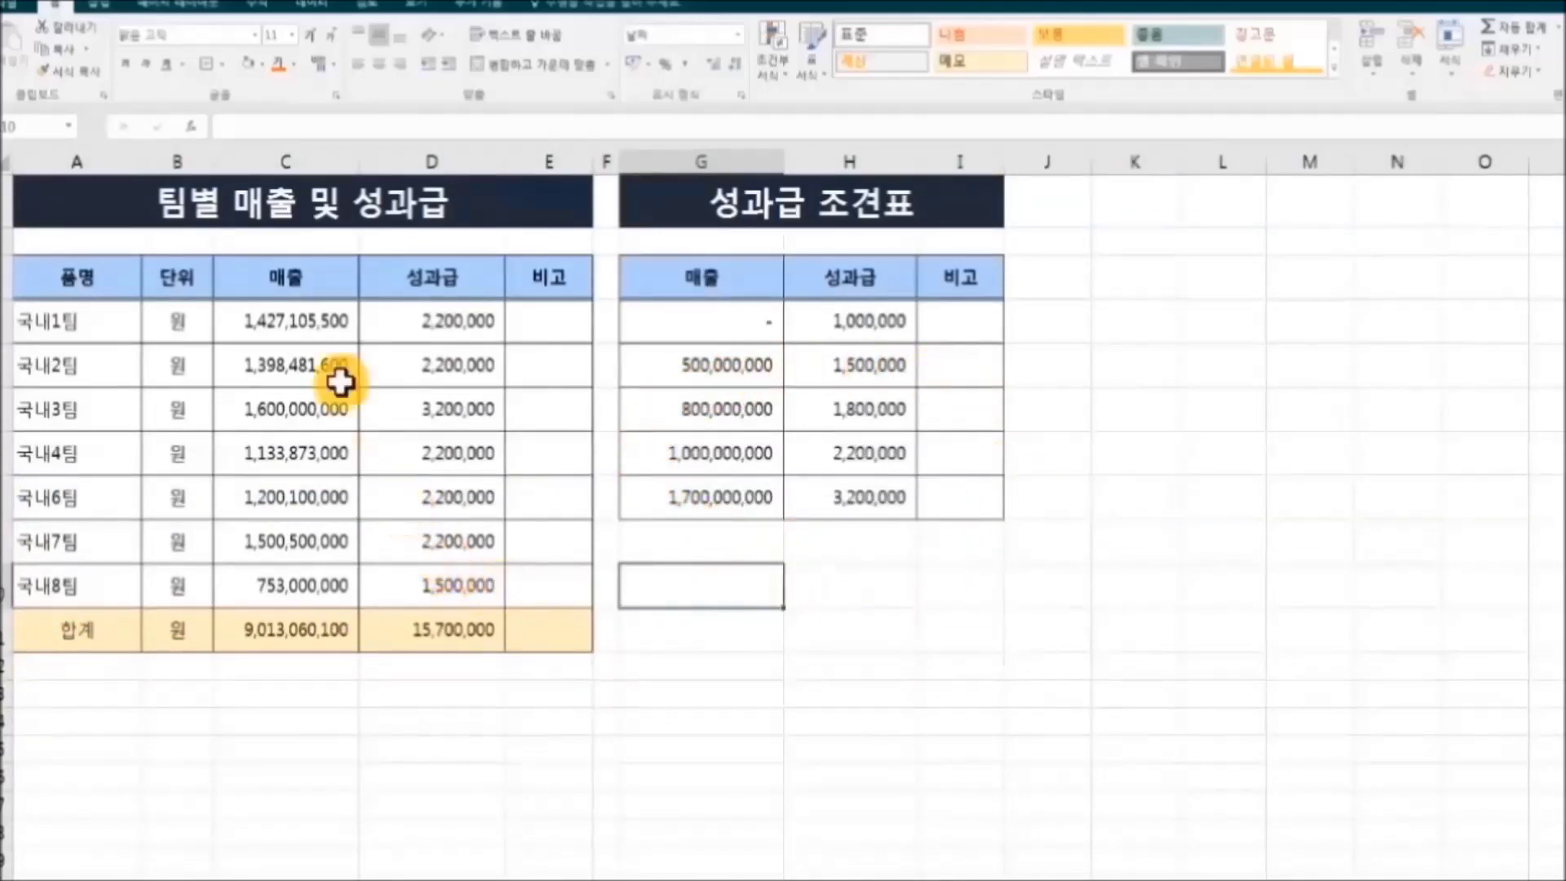
key("ctrl+z")
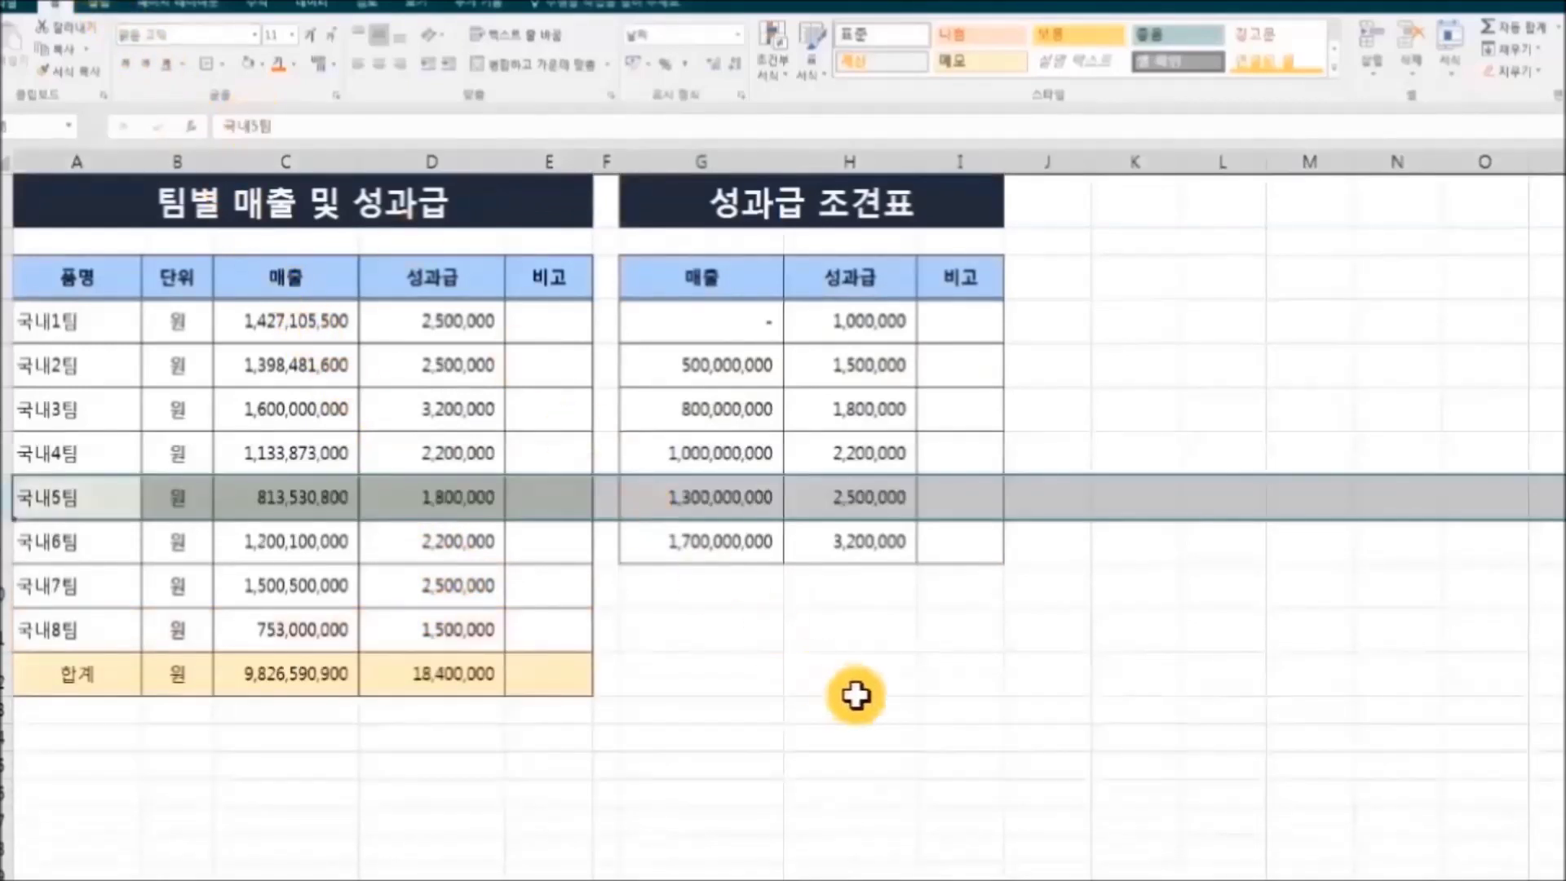
left_click(849, 689)
Step: Cut the 국내6팀 through 합계 rows of the team table, paste them one row up over 국내5팀, and undo the paste
left_click_drag(42, 557, 557, 665)
right_click(542, 636)
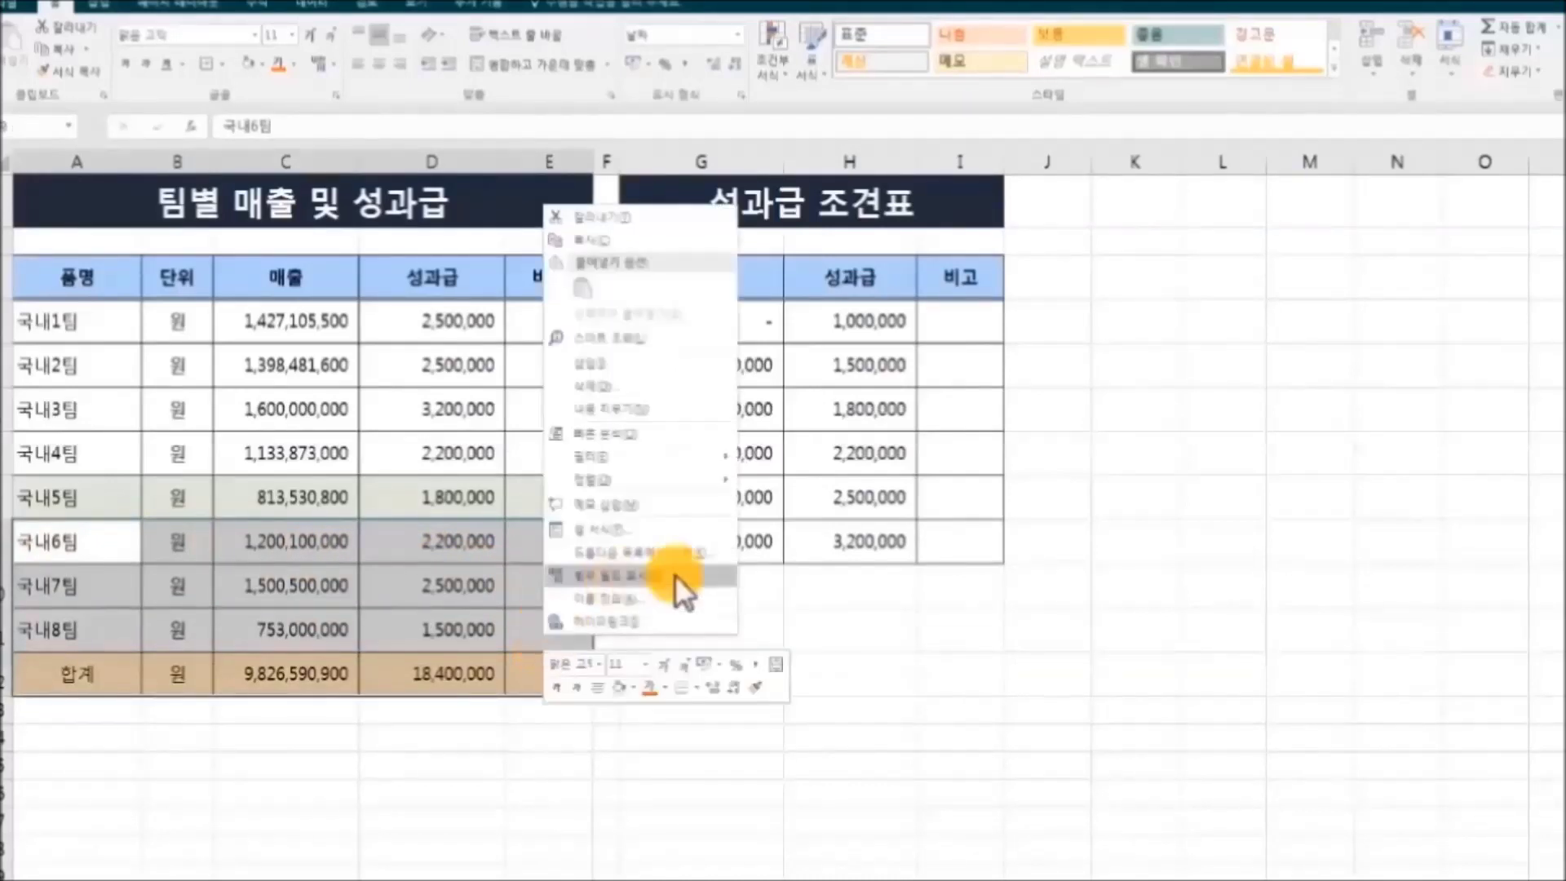
left_click(683, 217)
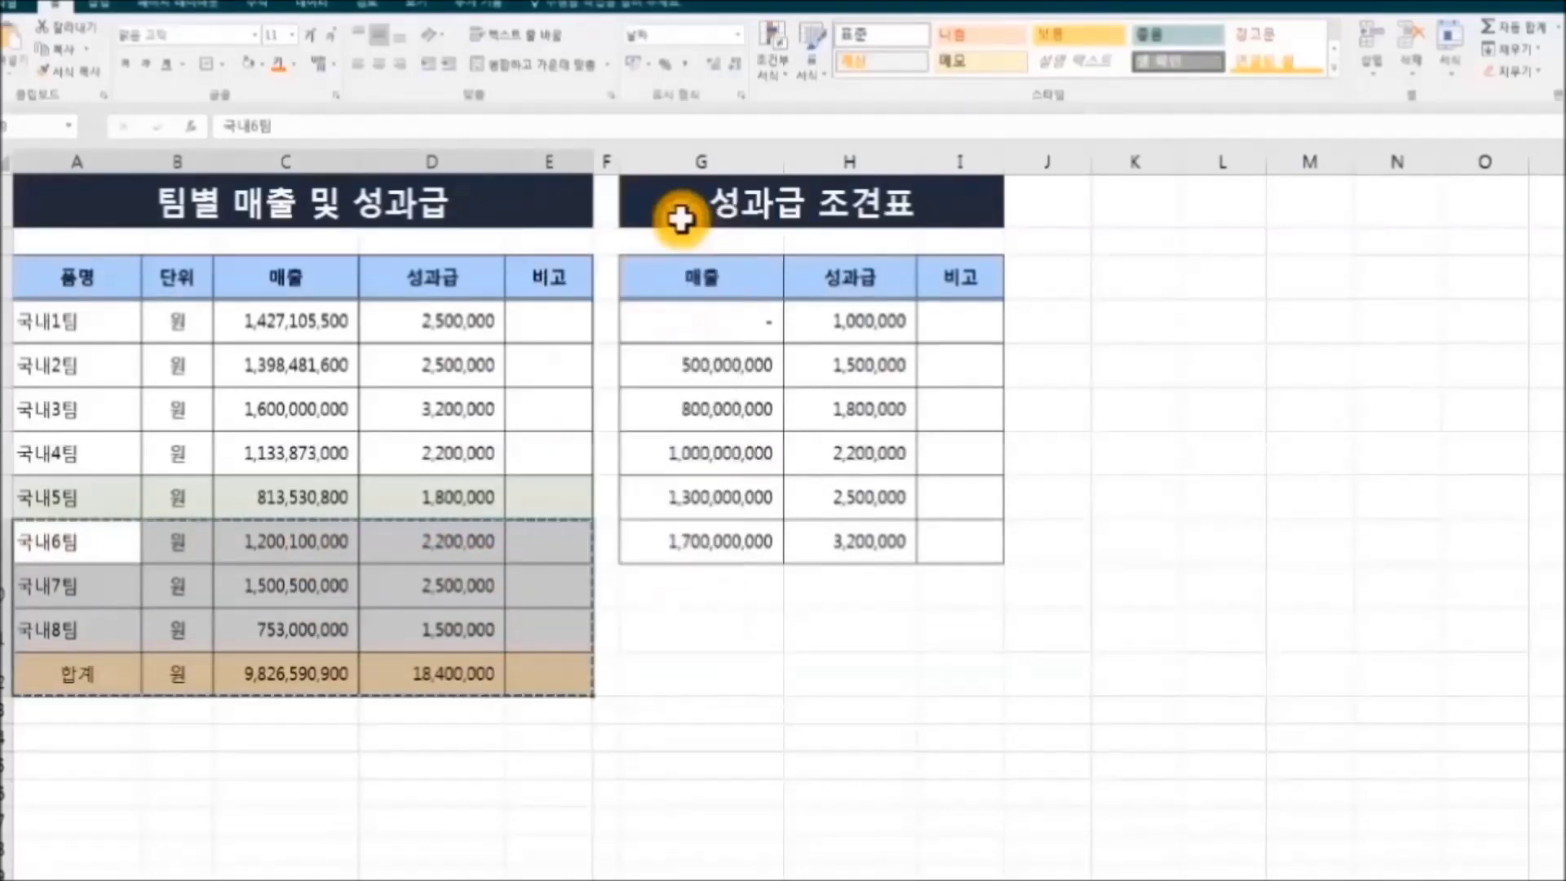
left_click_drag(51, 506, 580, 629)
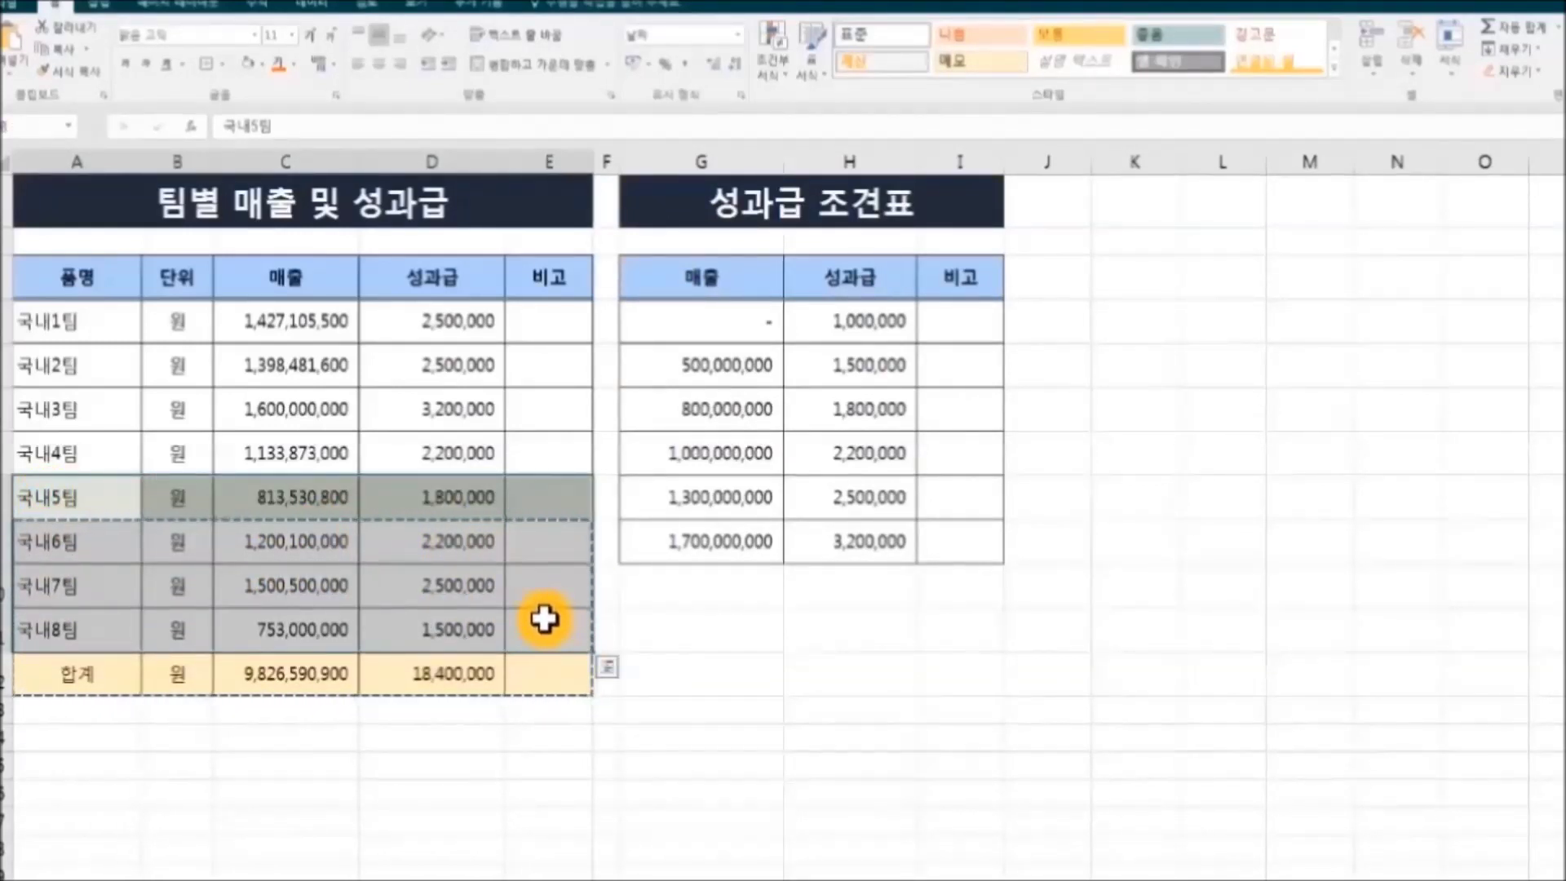
right_click(545, 614)
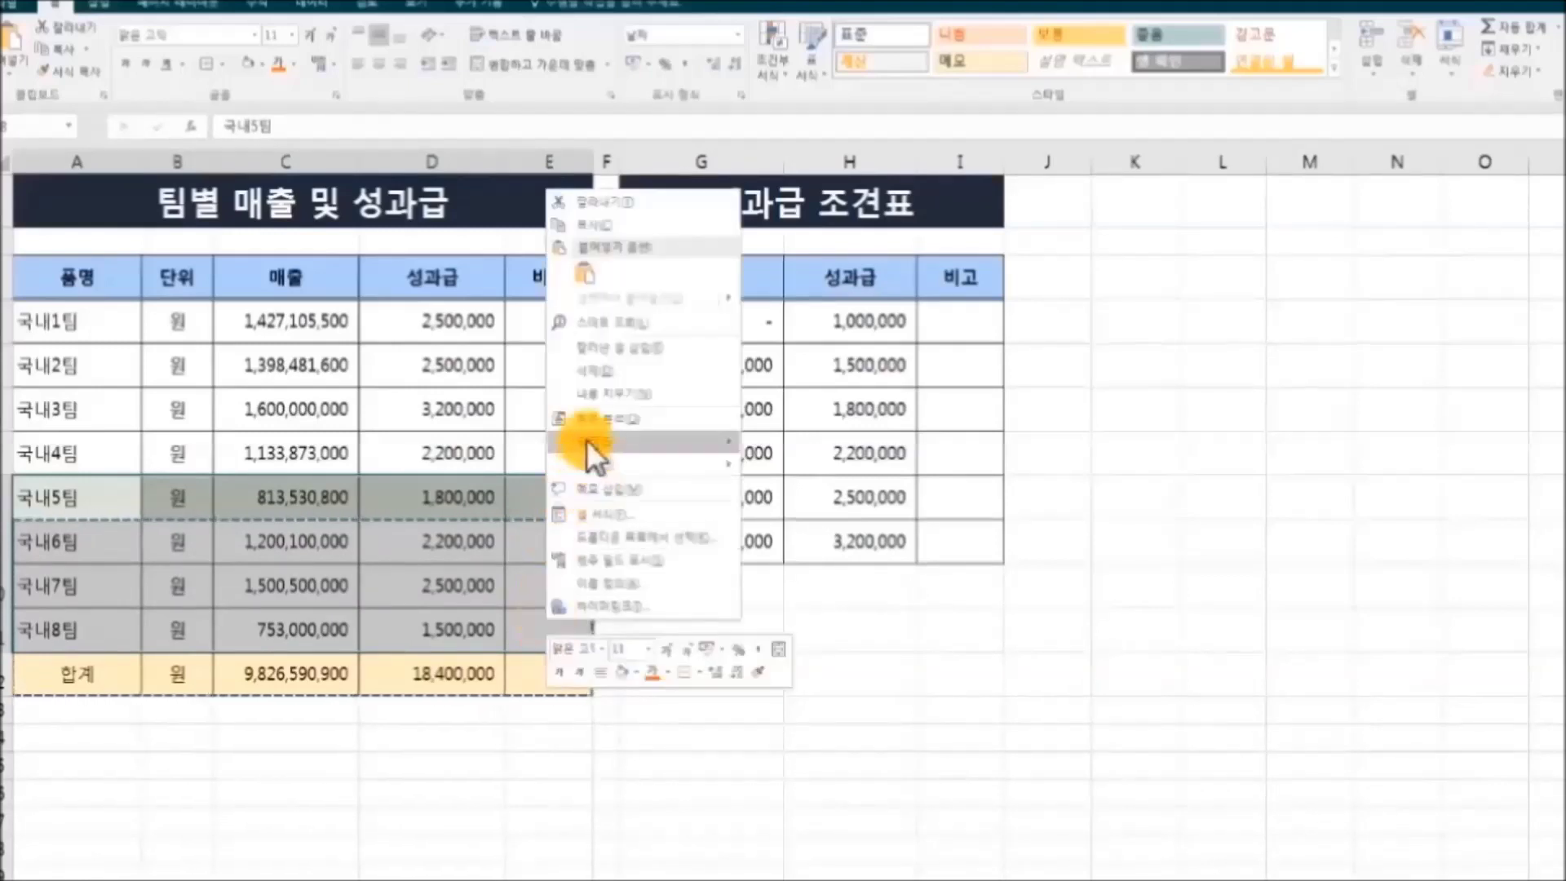
left_click(588, 276)
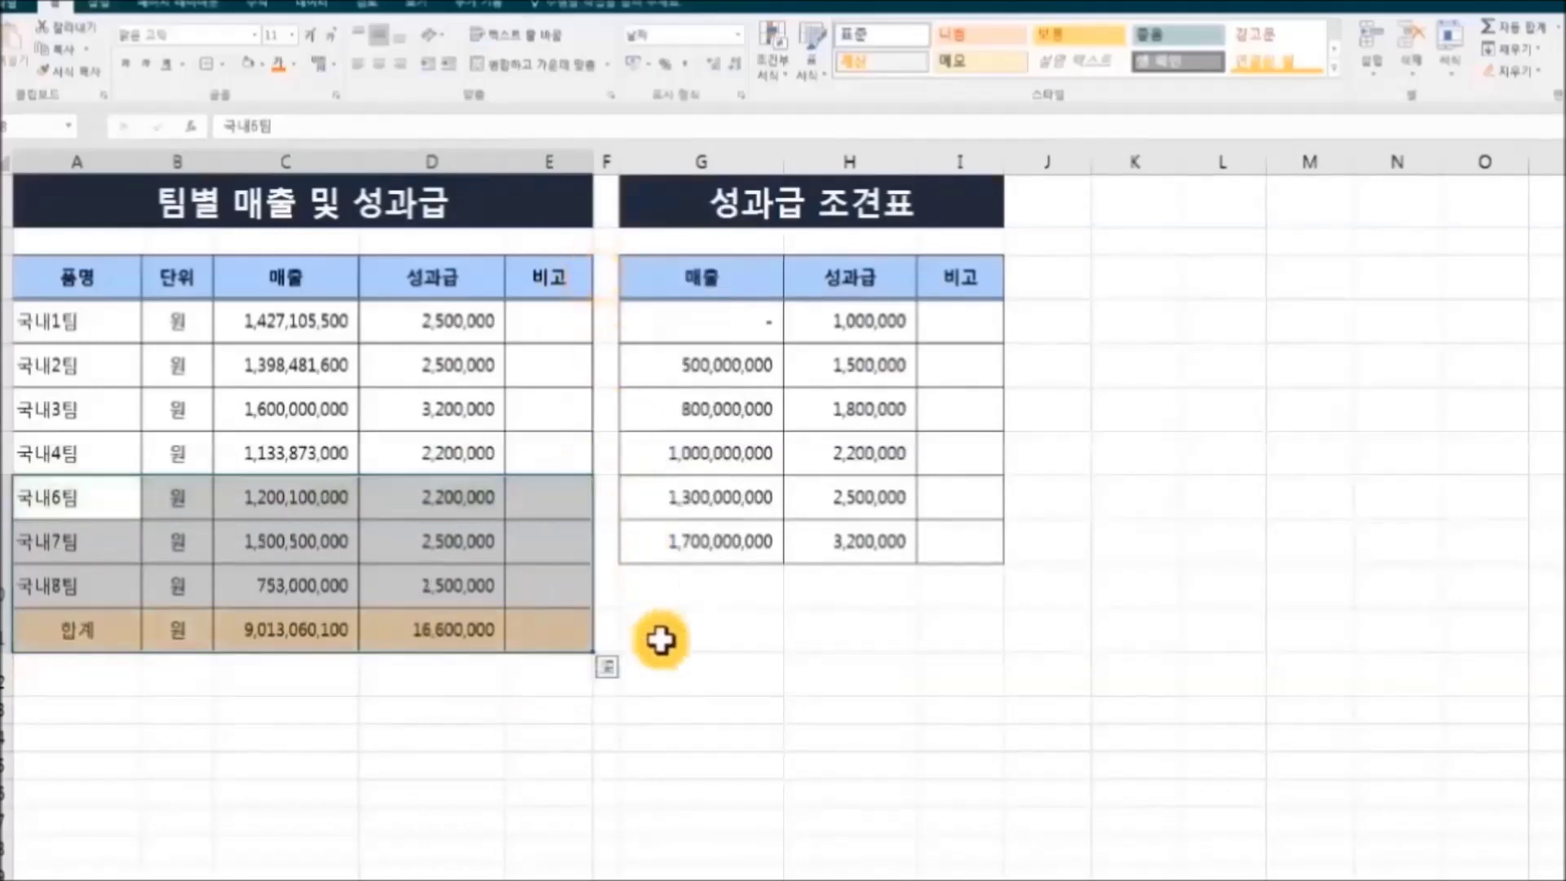
left_click(750, 707)
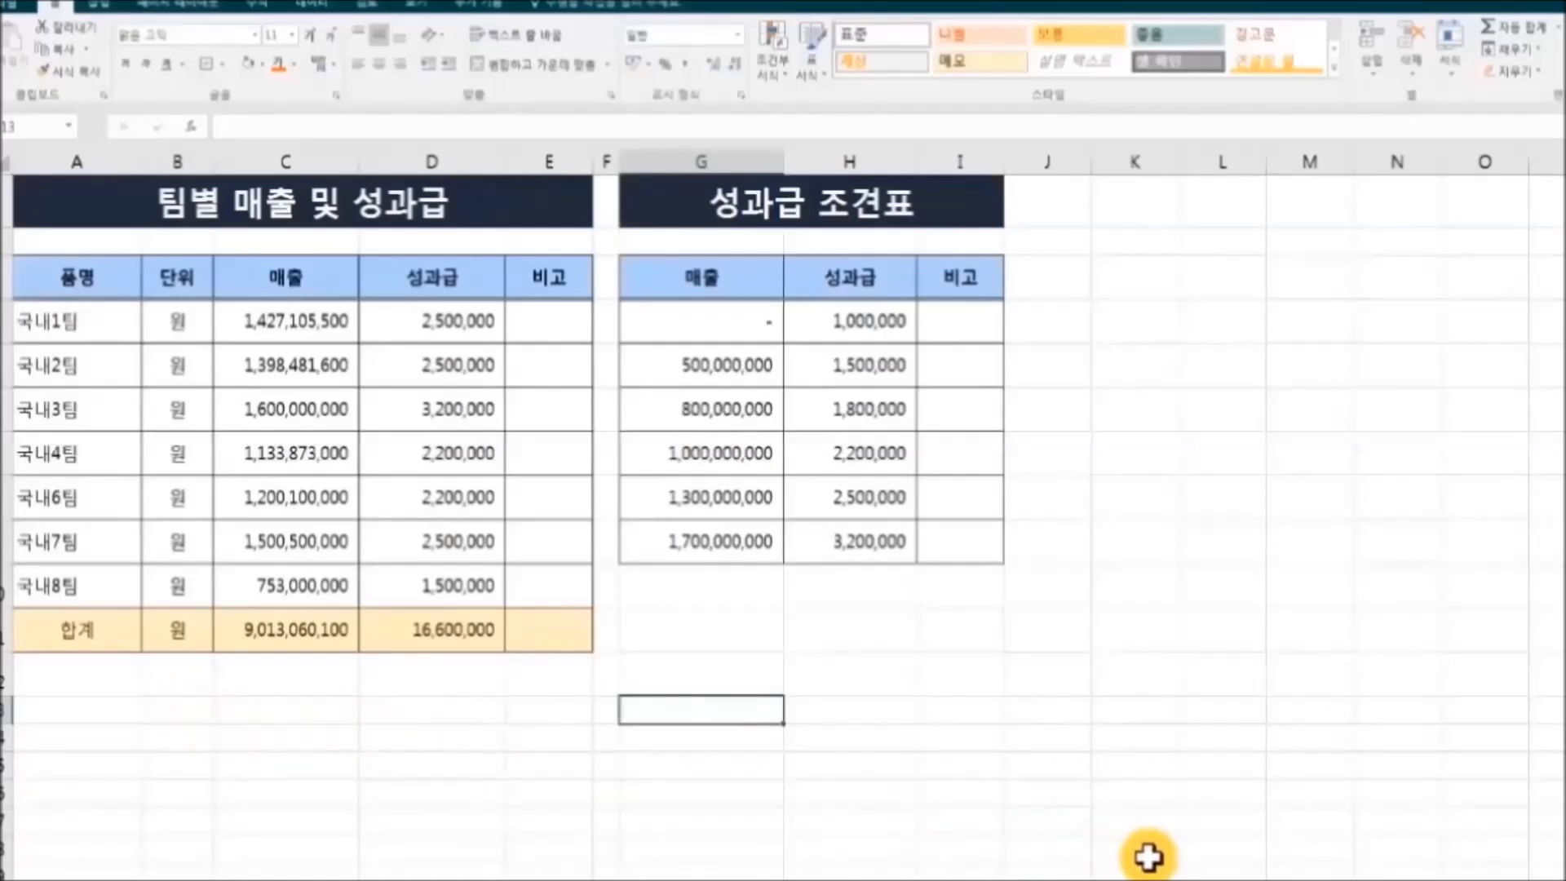
key("ctrl+z")
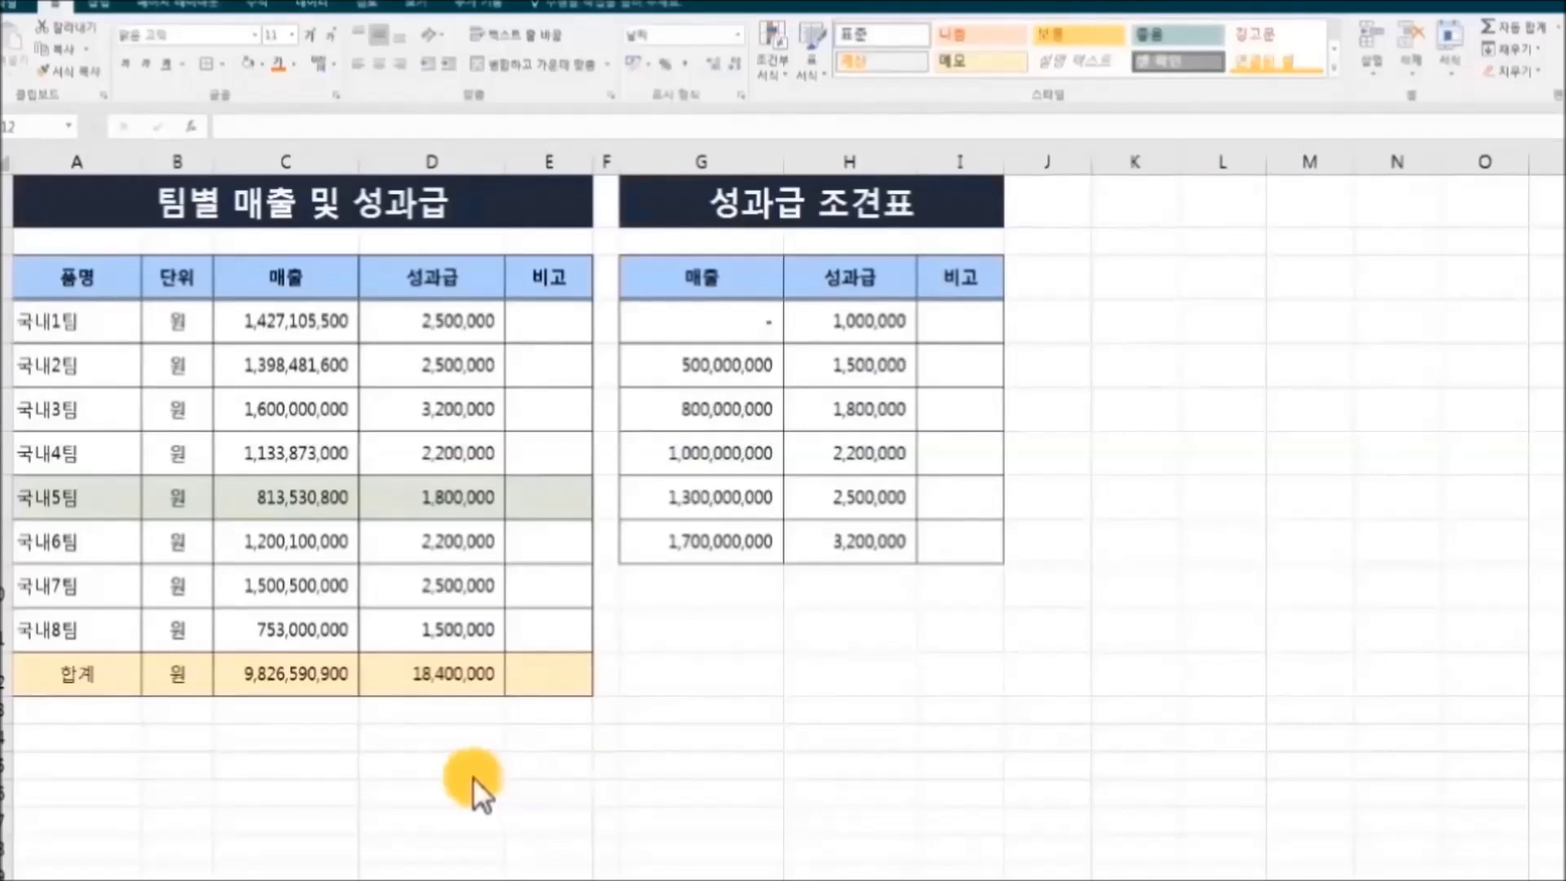
Step: Delete the 국내5팀 record's cells from 품명 to 비고 in the team table only, shifting the cells below up
left_click(50, 498)
left_click_drag(51, 498, 541, 500)
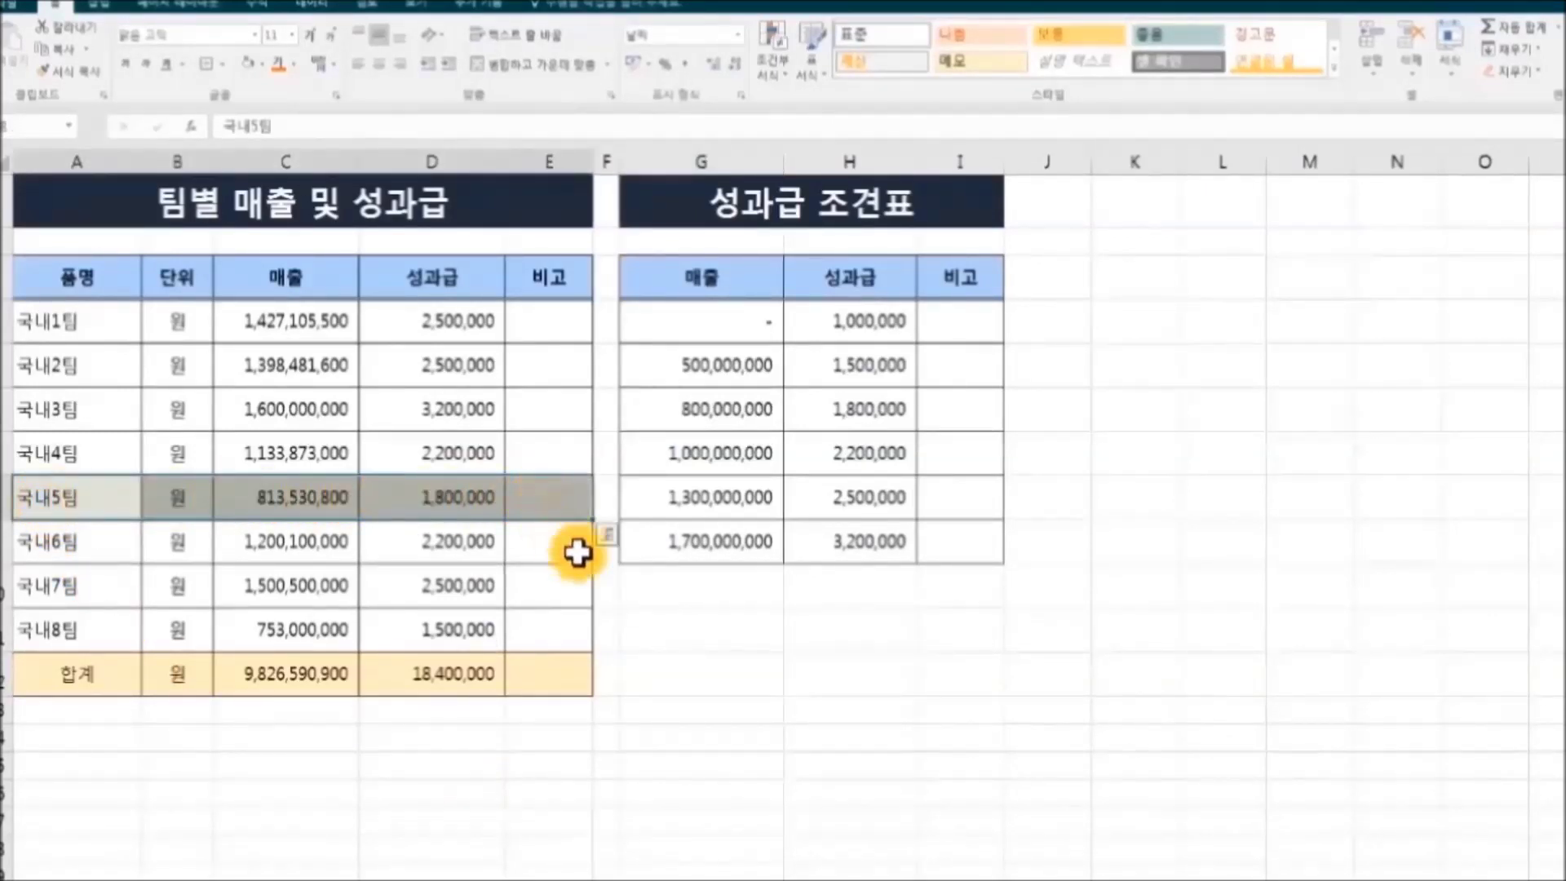
left_click_drag(593, 518, 590, 473)
left_click(787, 689)
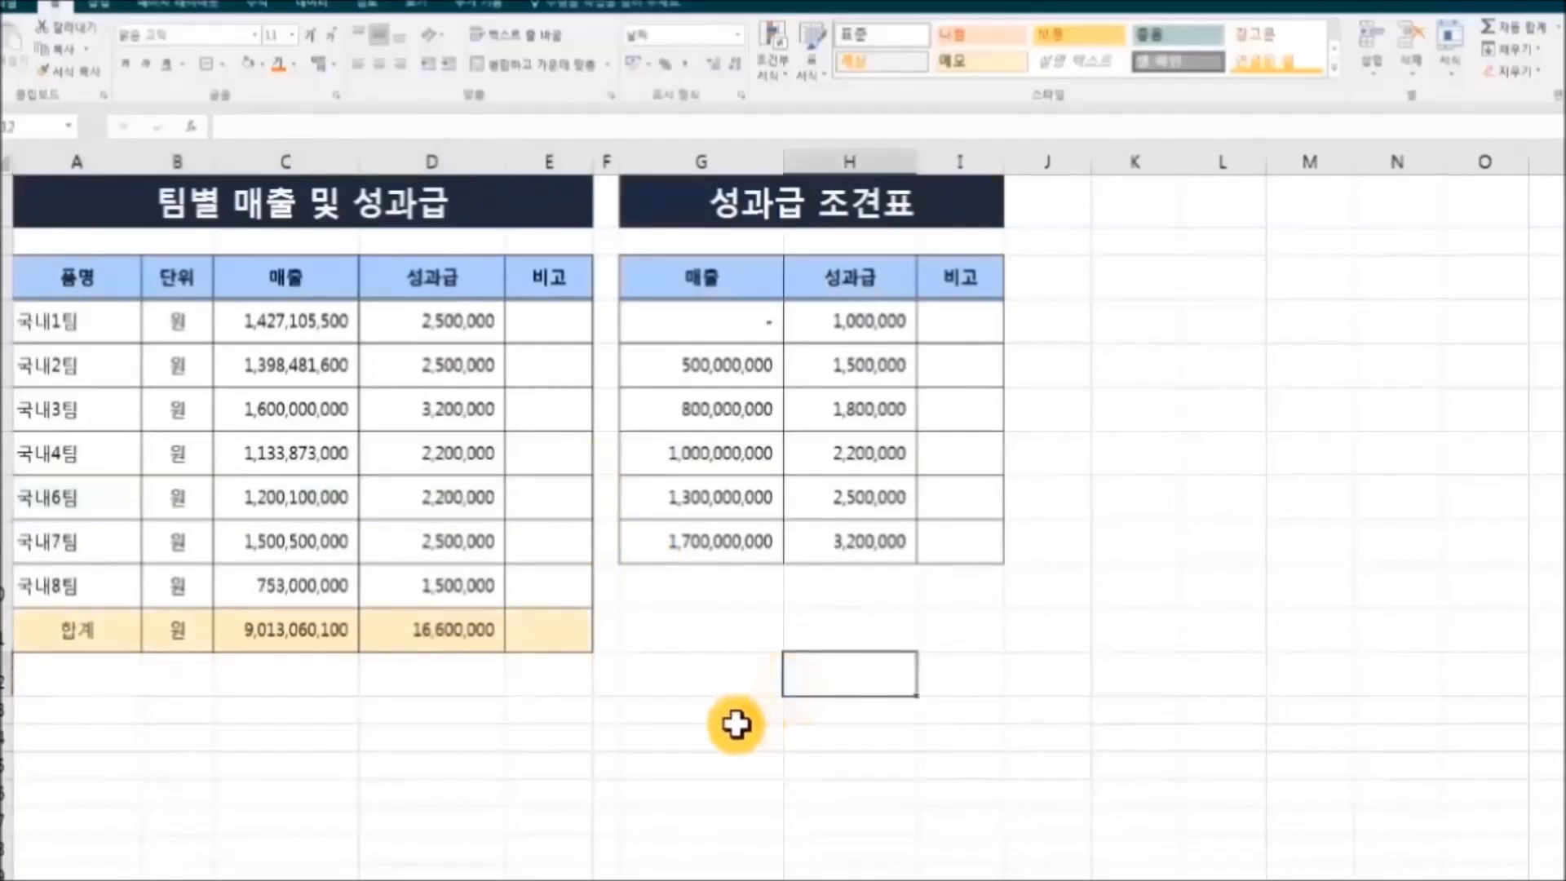